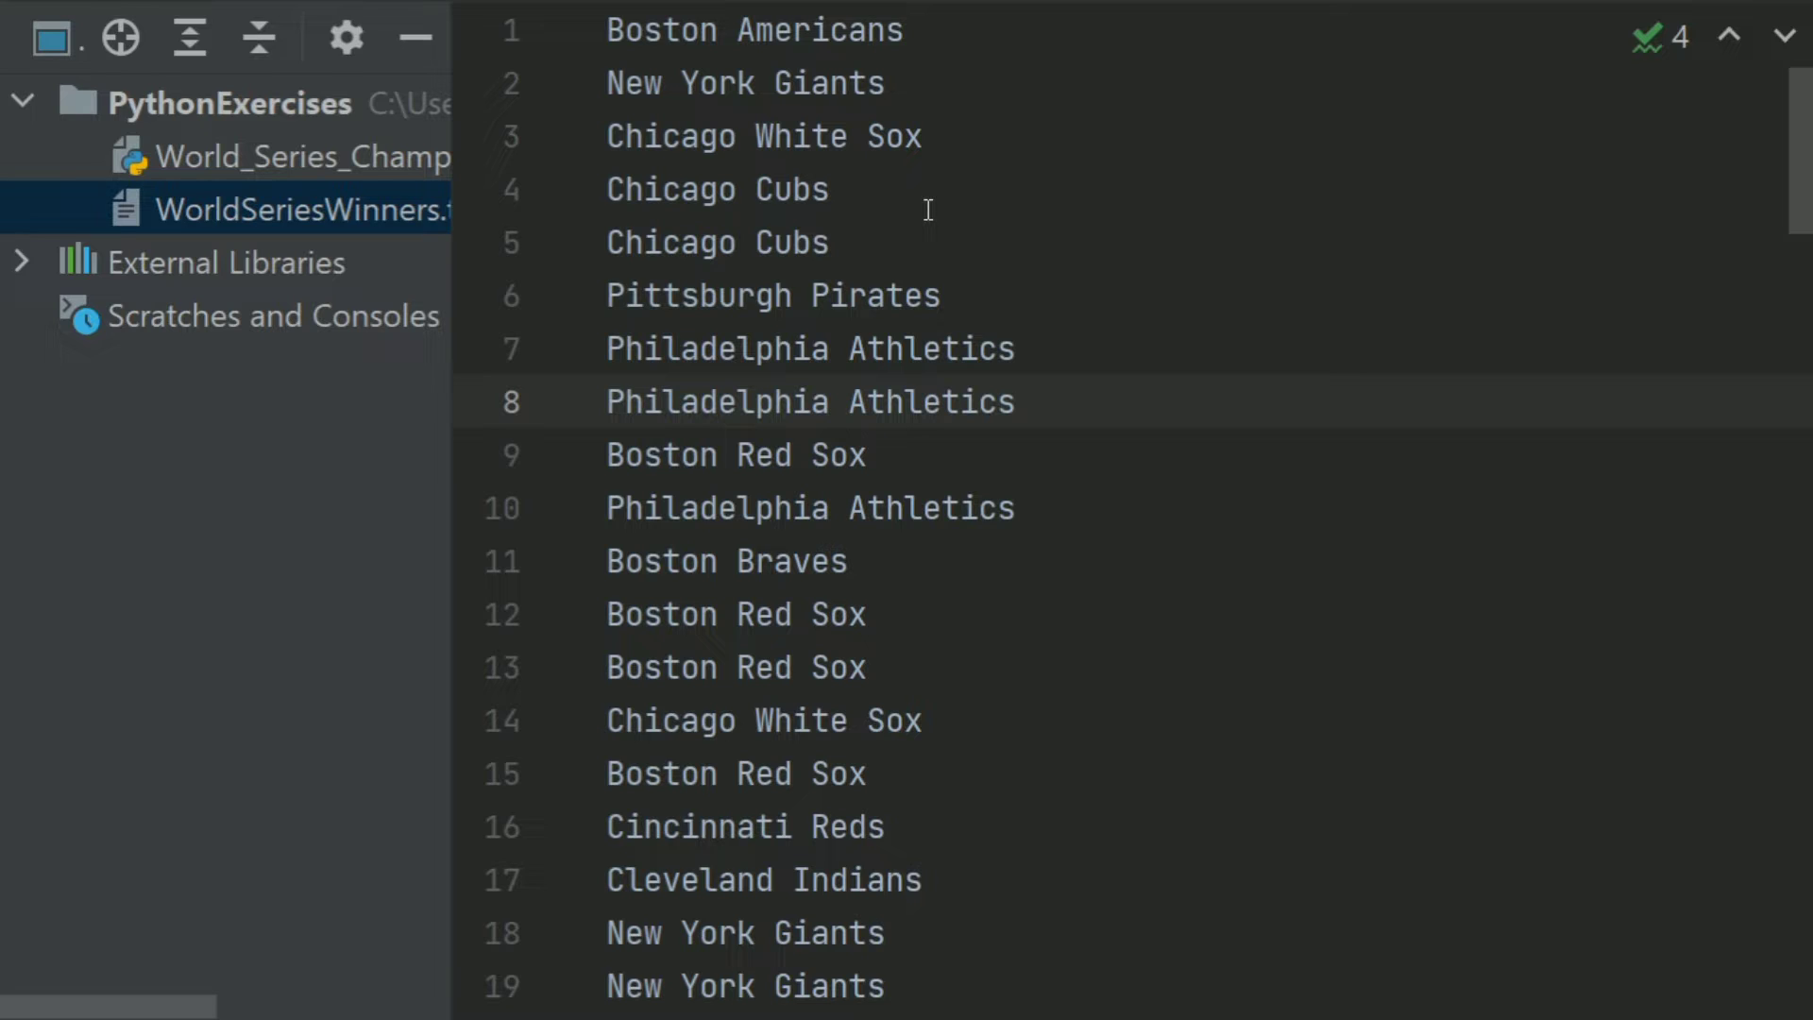
Open World_Series_Champions.py from the Project tree for editing
double_click(300, 159)
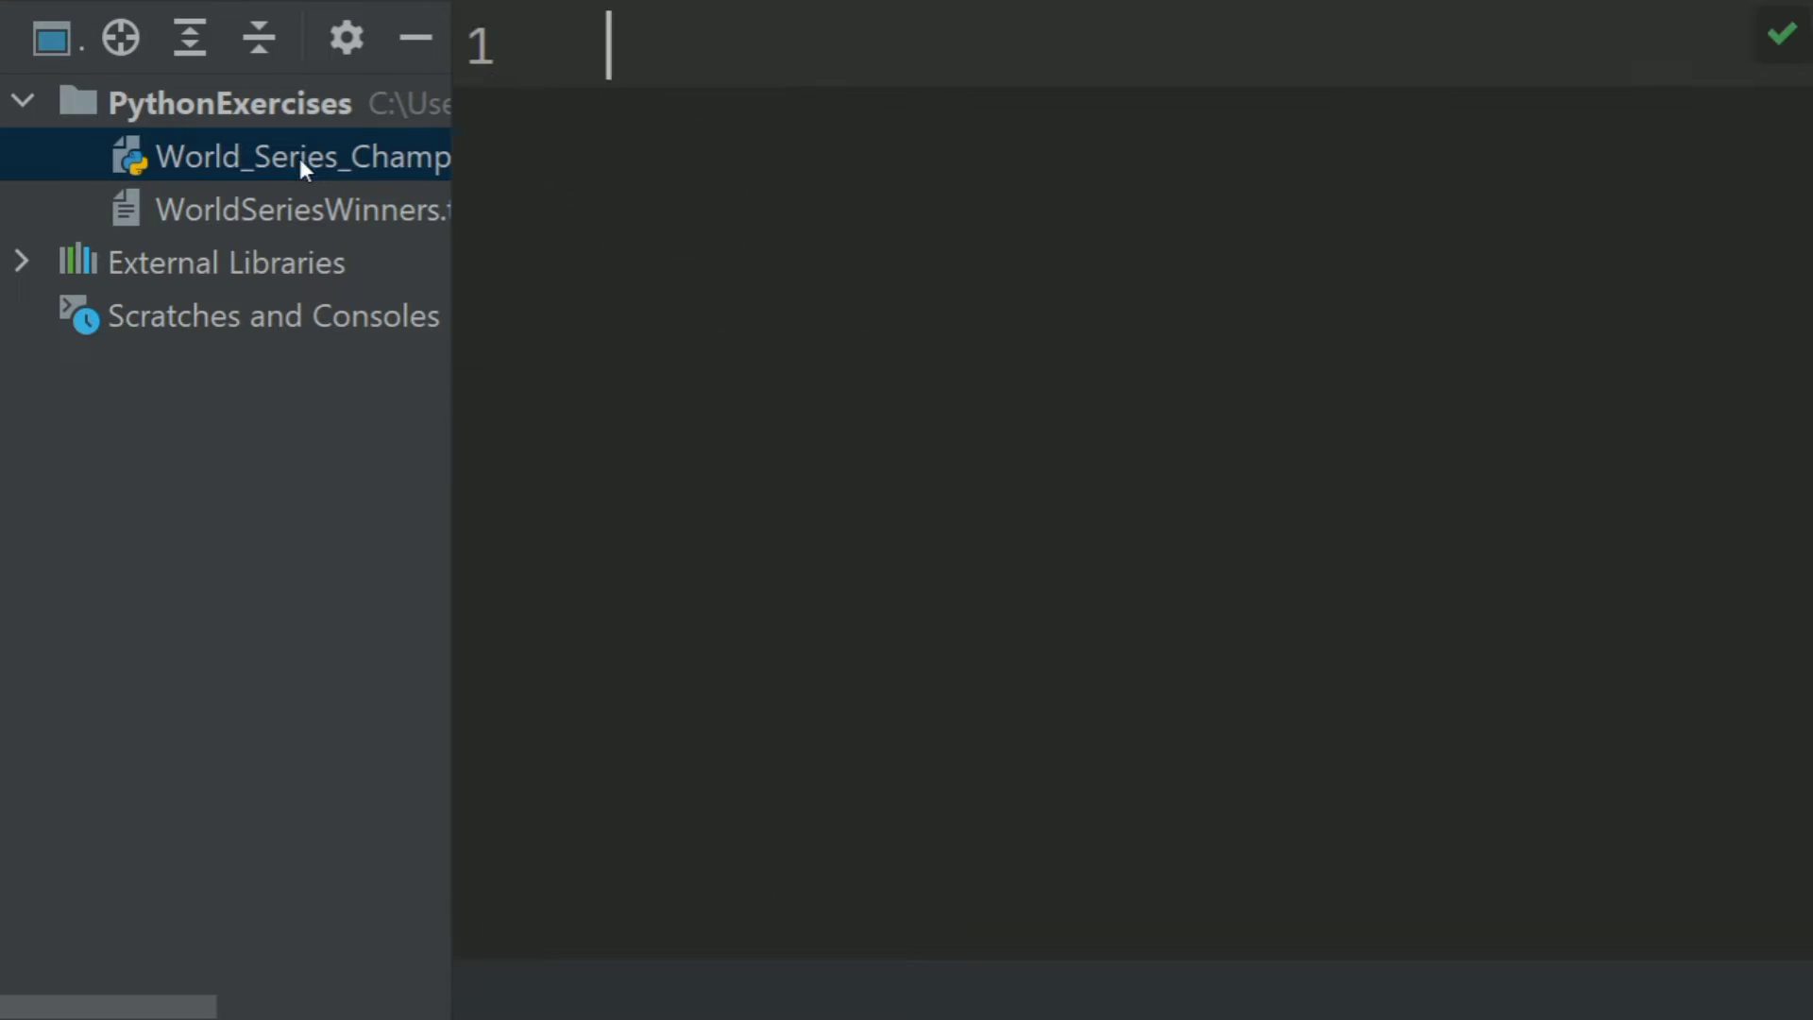
Hide the project list and write def main() with count = 0
left_click(417, 38)
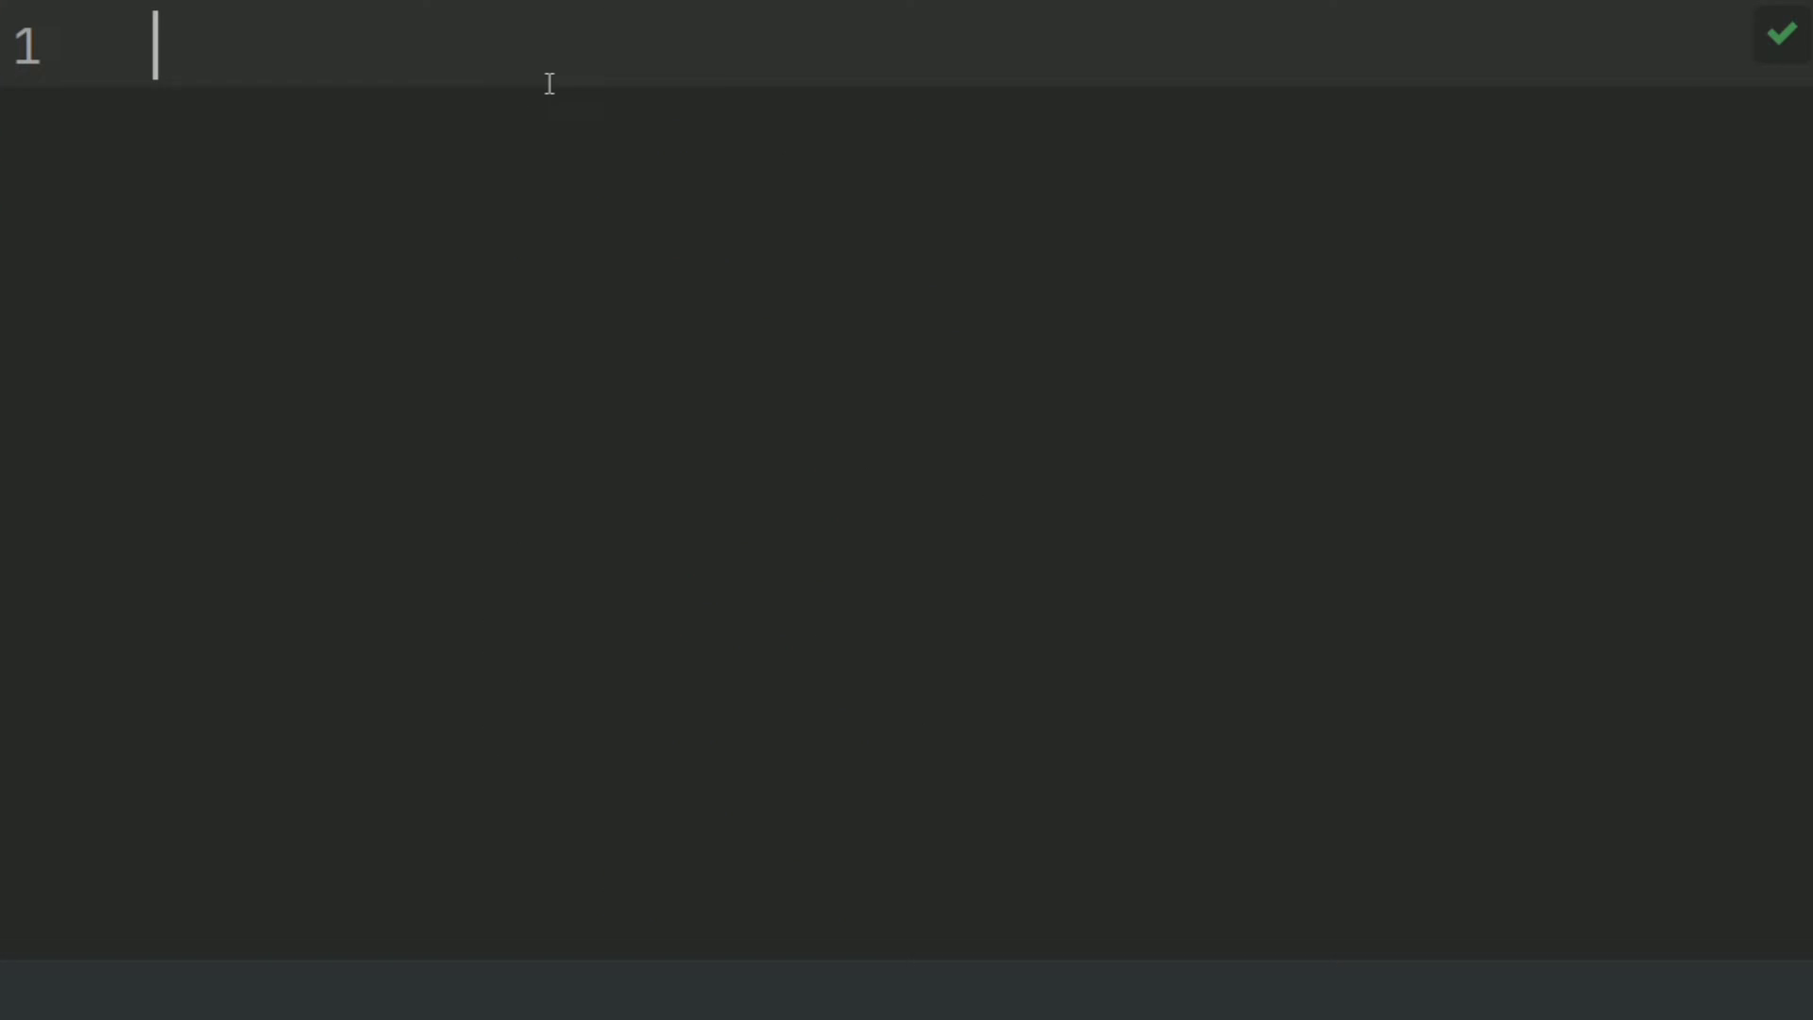
type("def ")
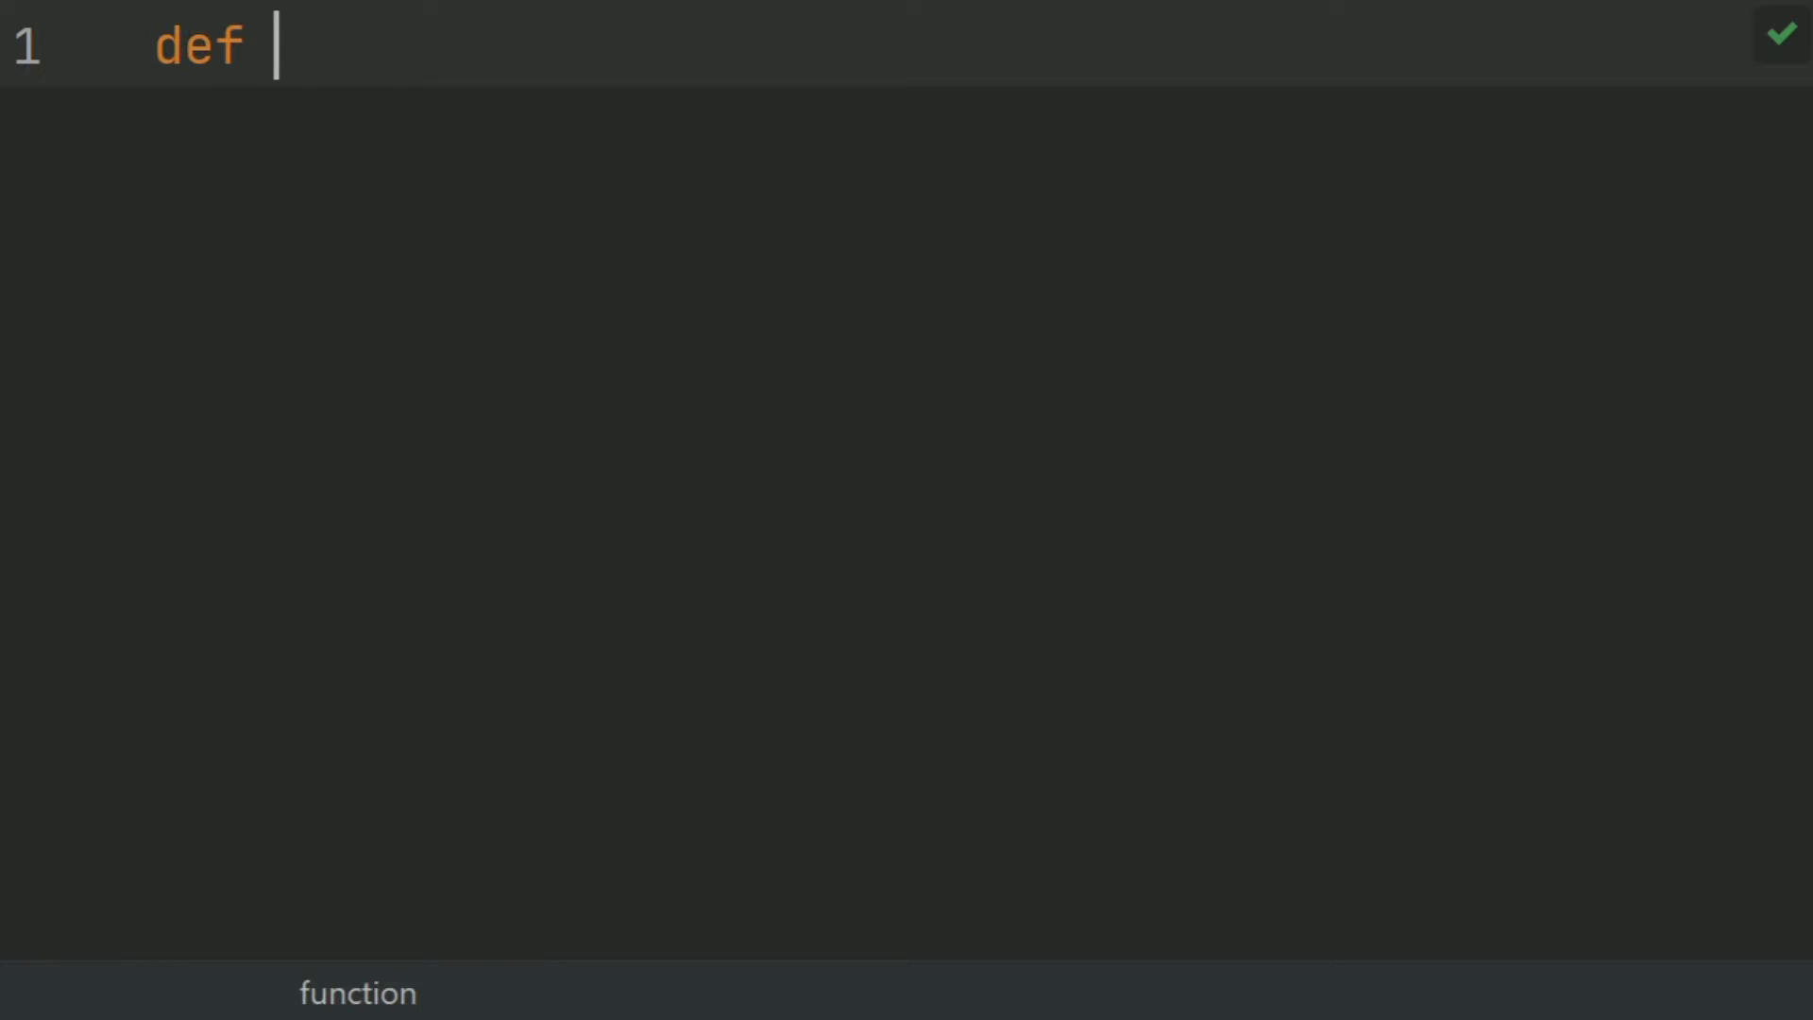
type("main()")
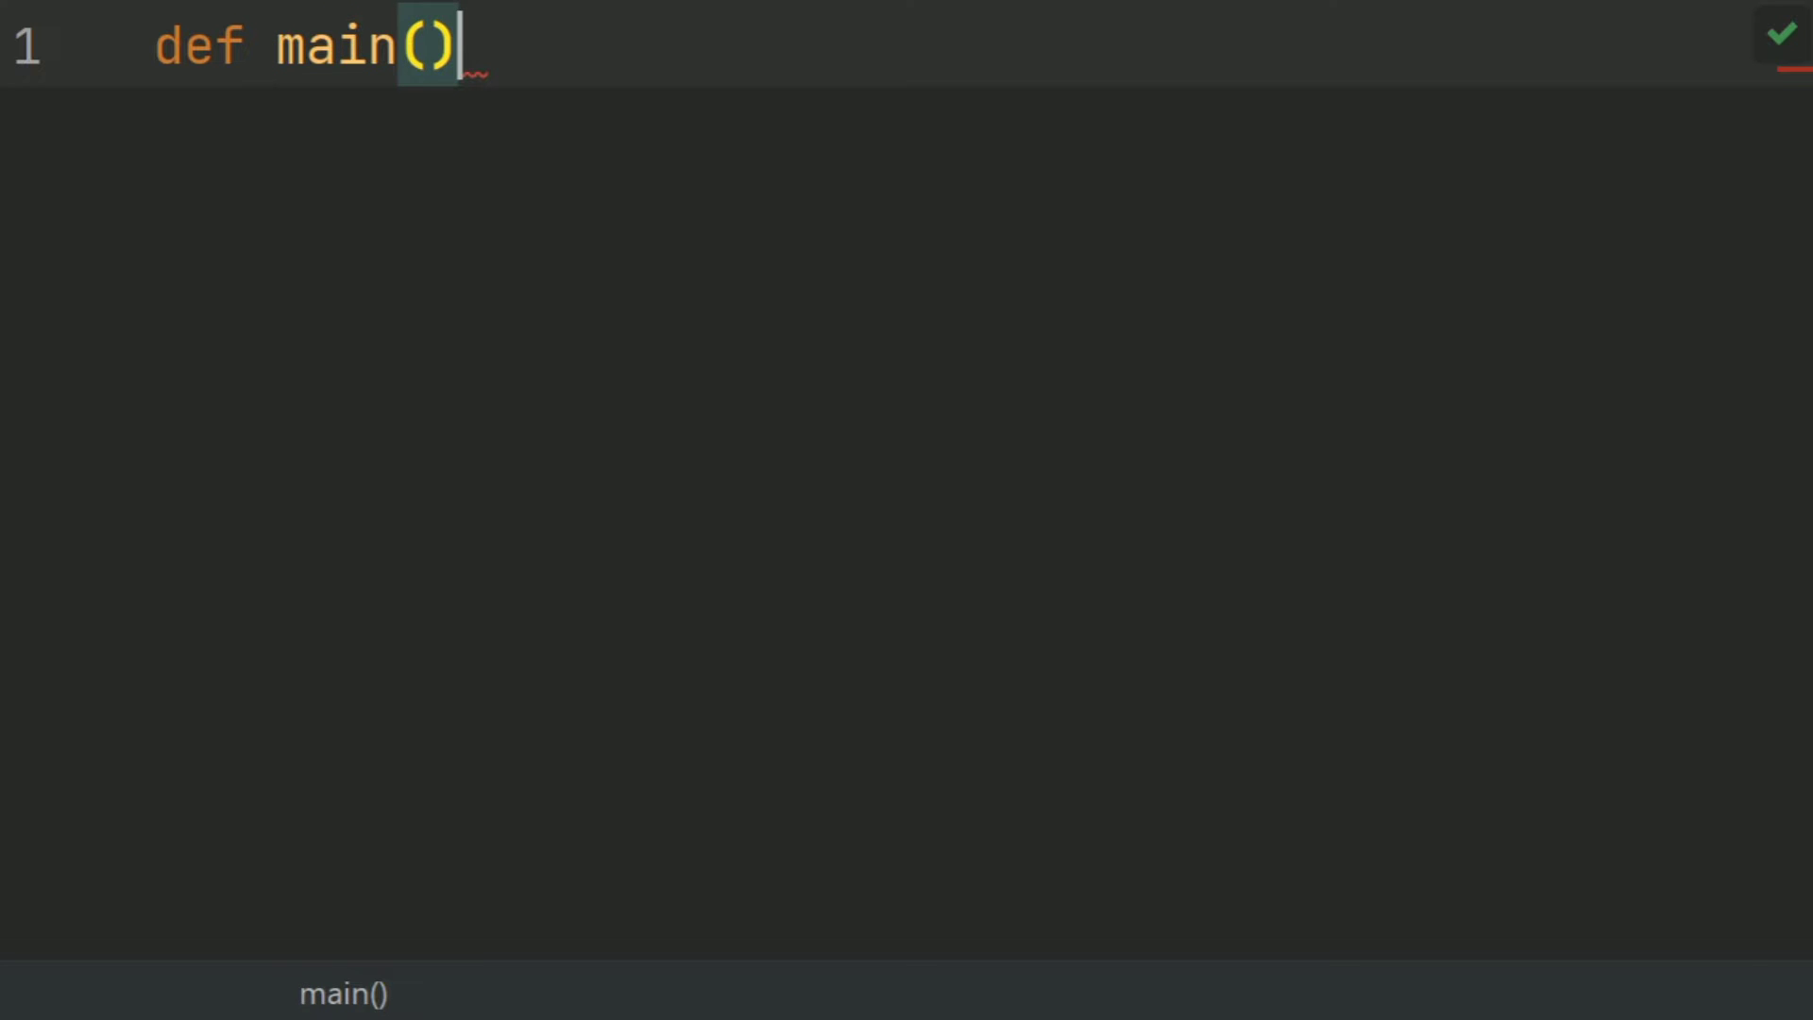
type("L")
key("BackSpace")
type(":")
key("Return")
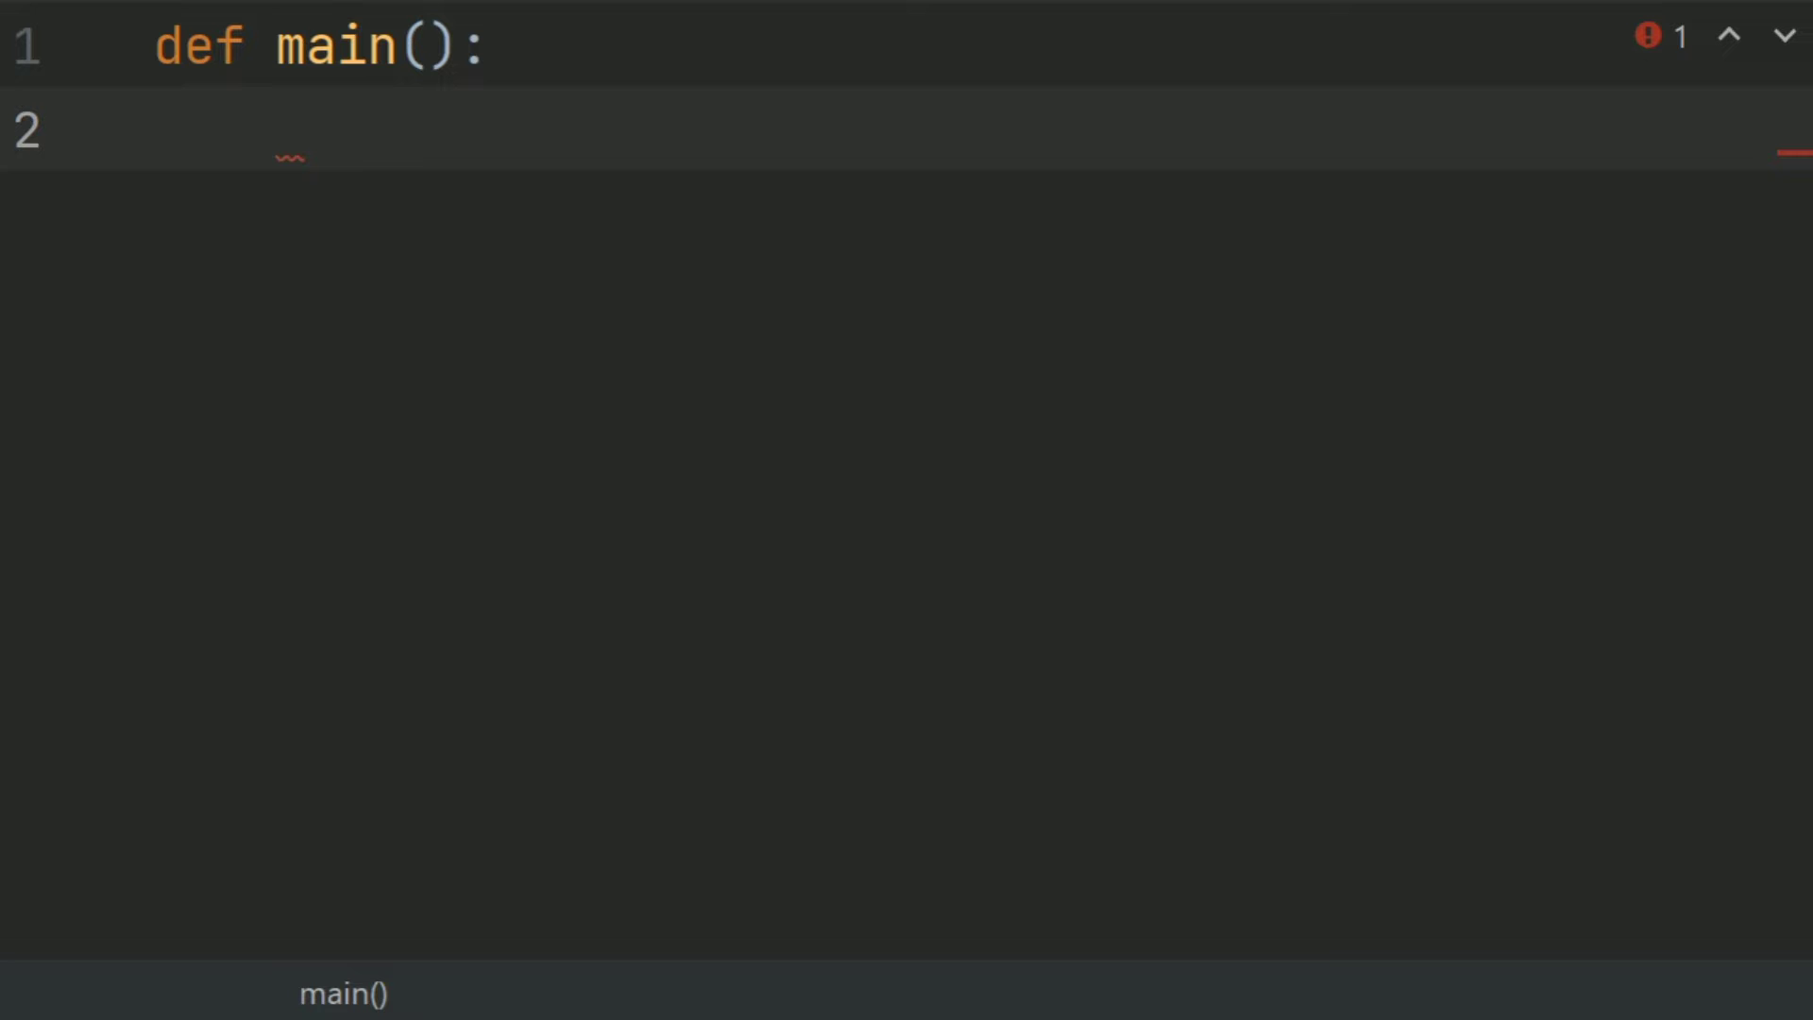
type("c")
type("ount = ")
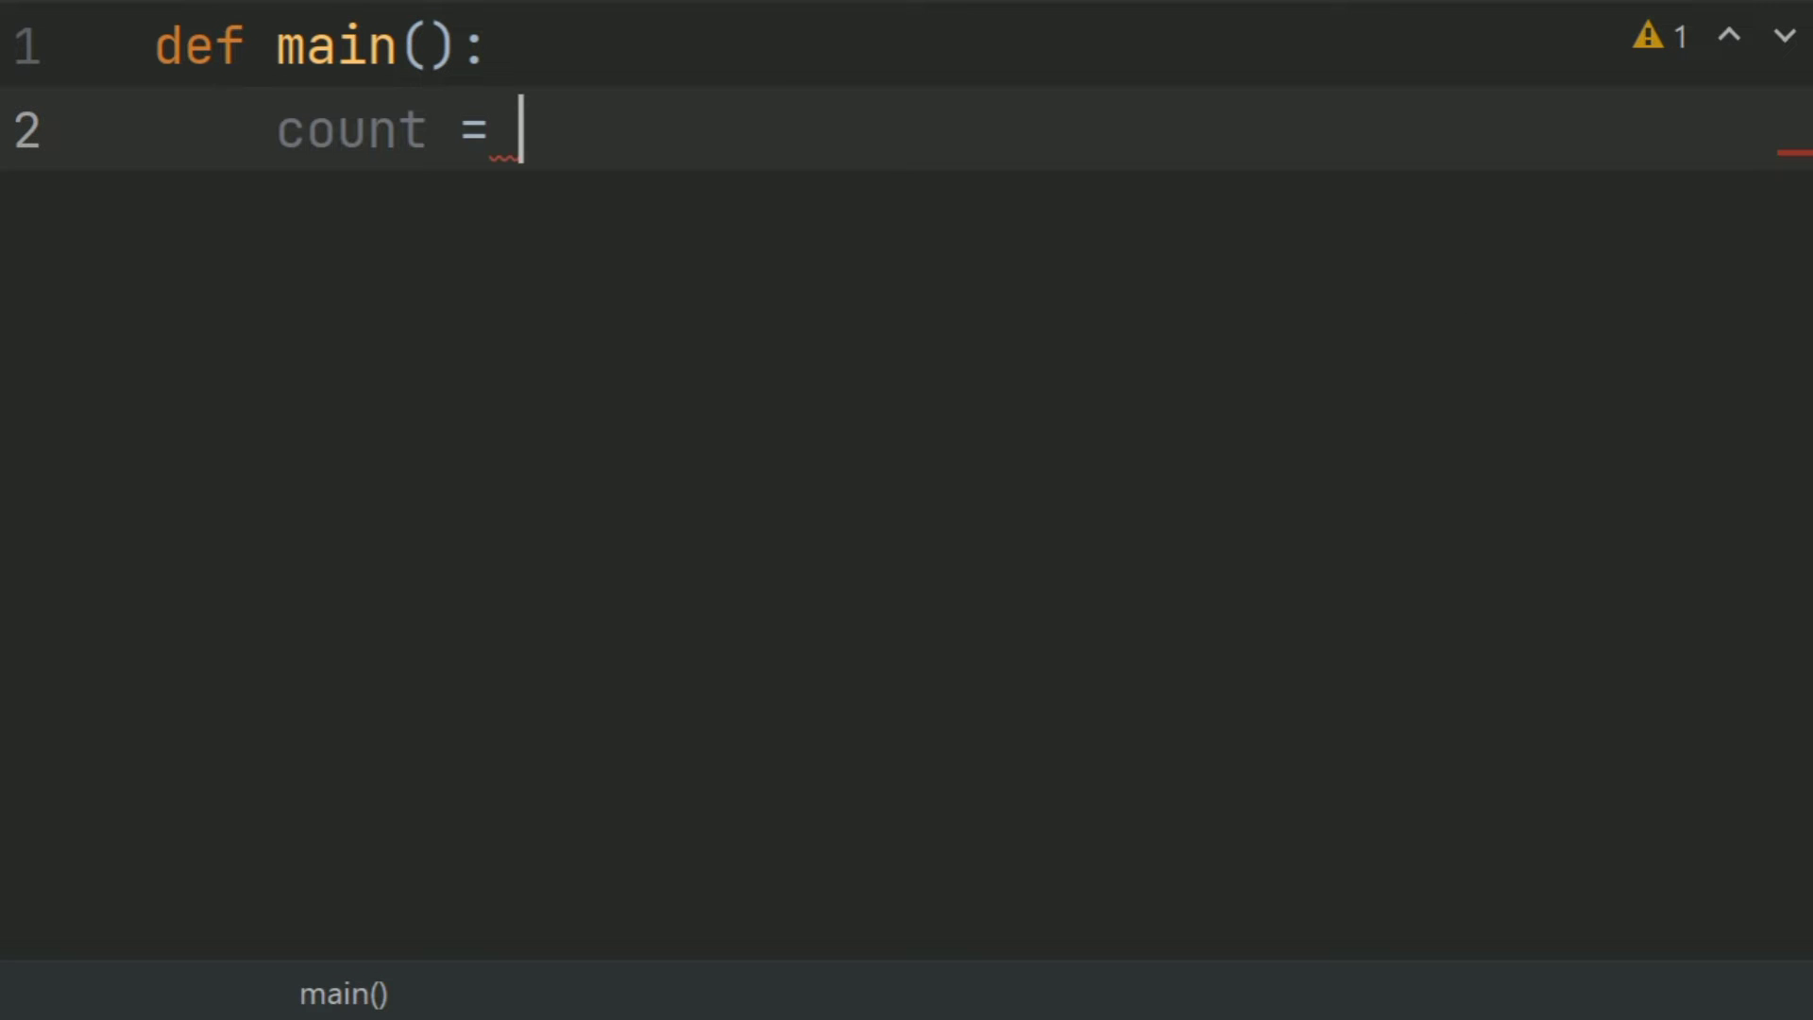
type("0")
key("Return")
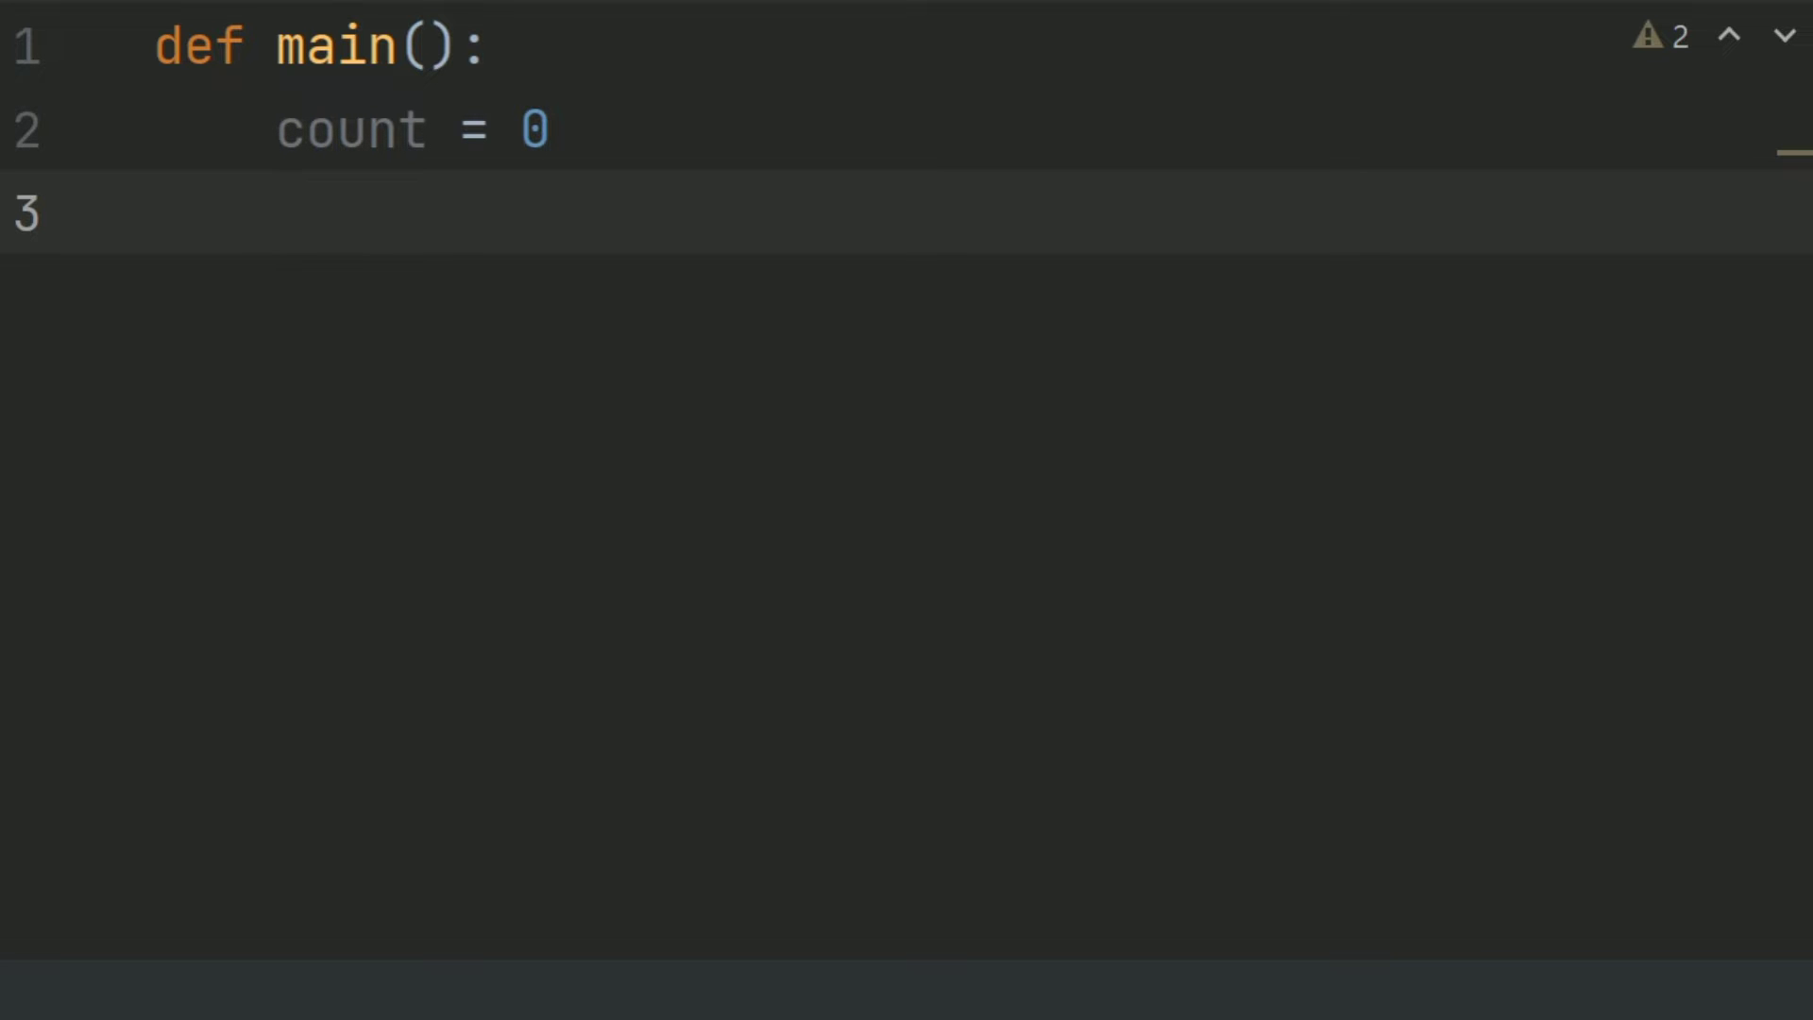
type("inf")
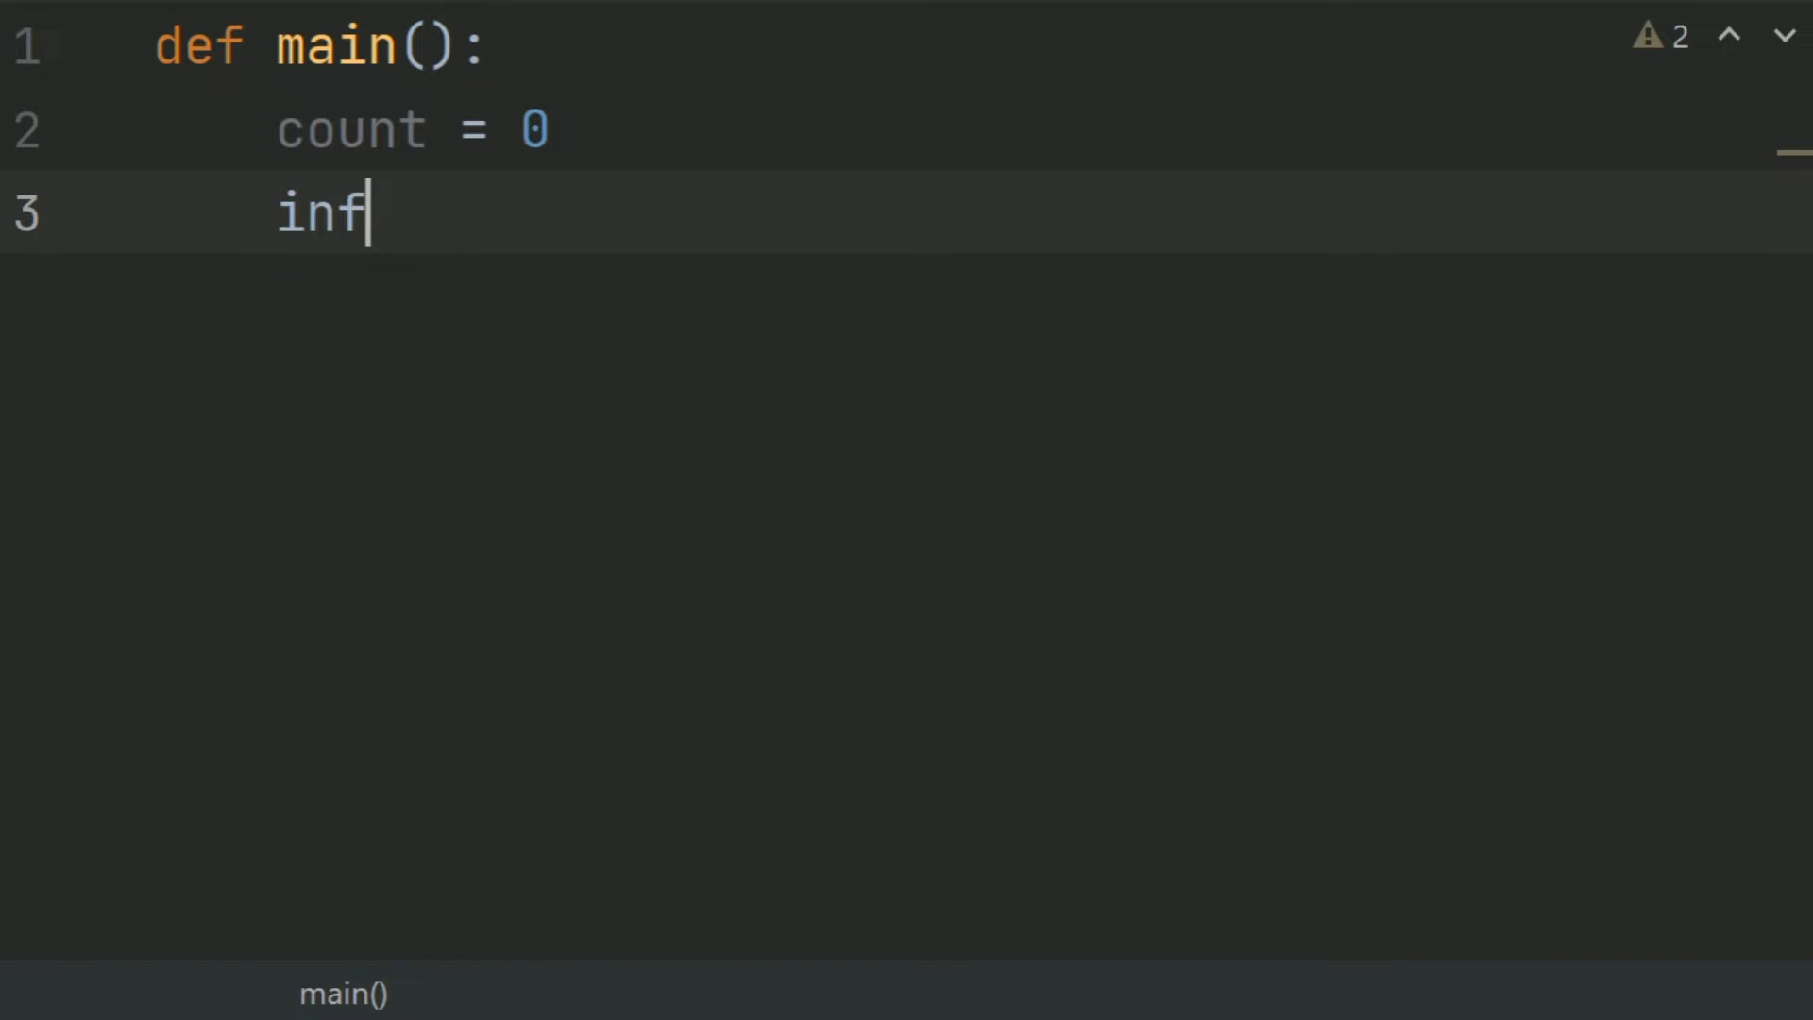
type("ile = ")
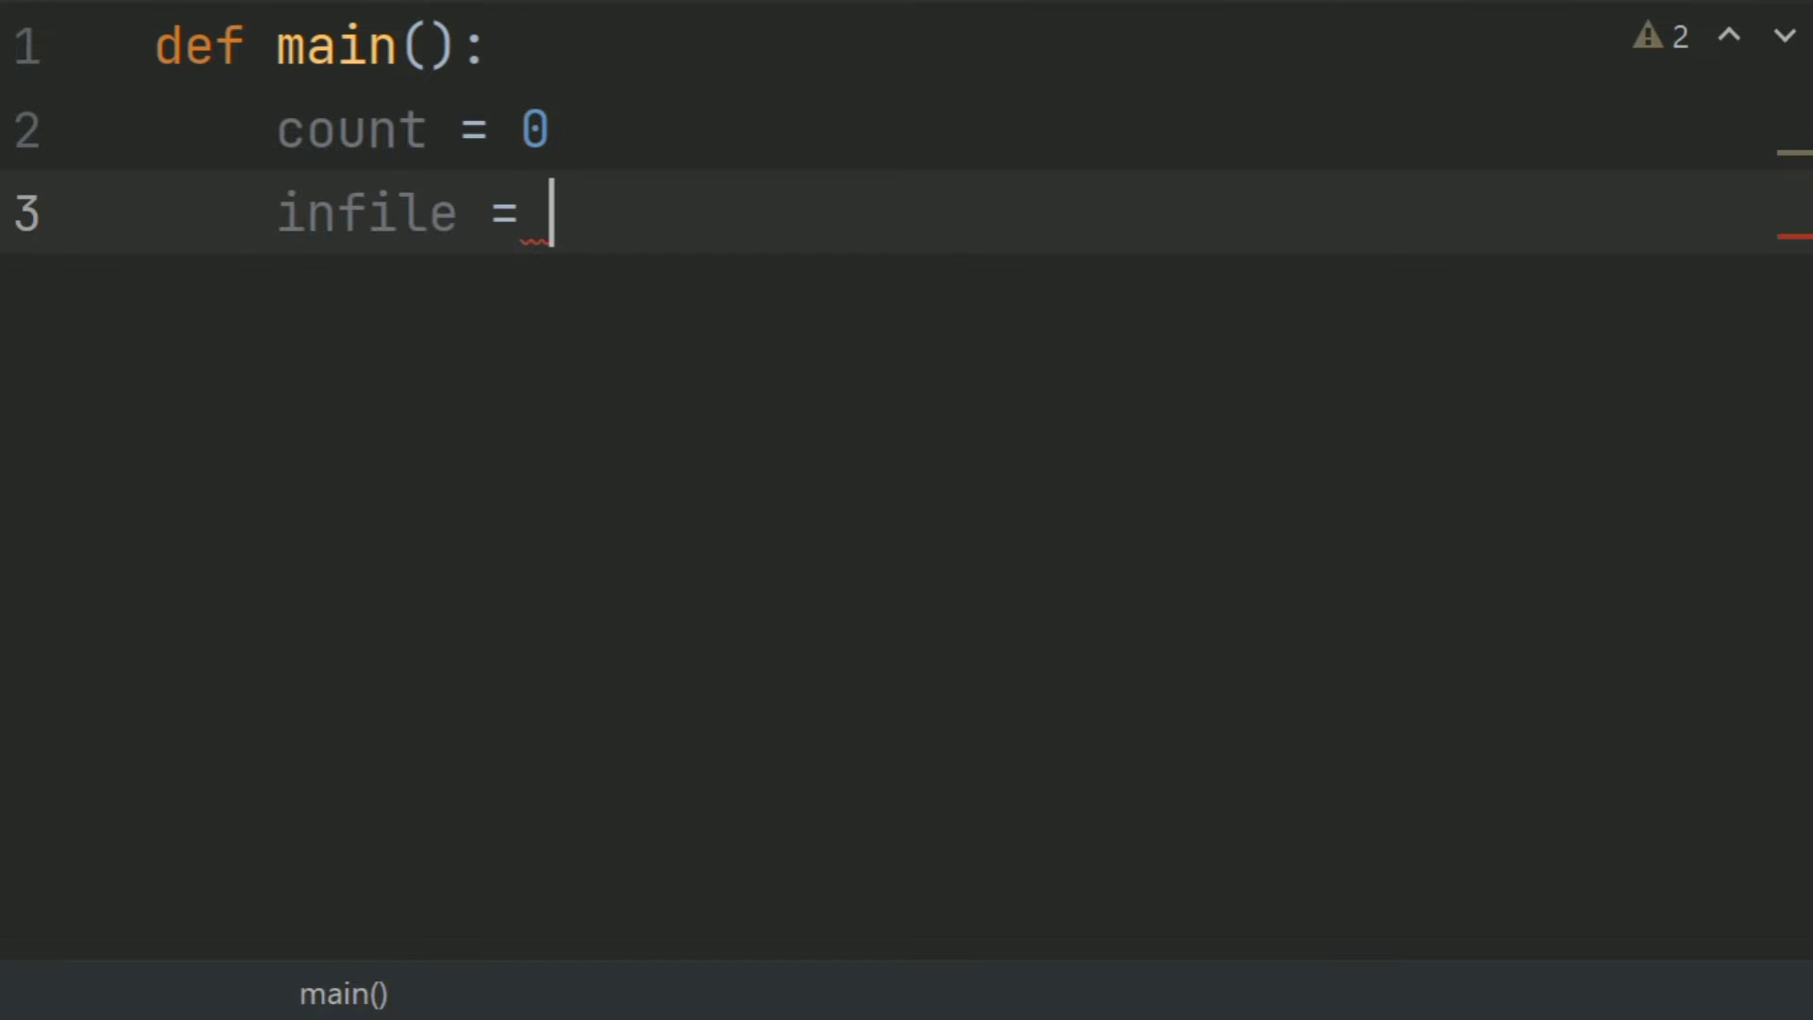
type("open")
Add infile = open("WorldSeriesWinners.txt", 'r') inside main
key("Return")
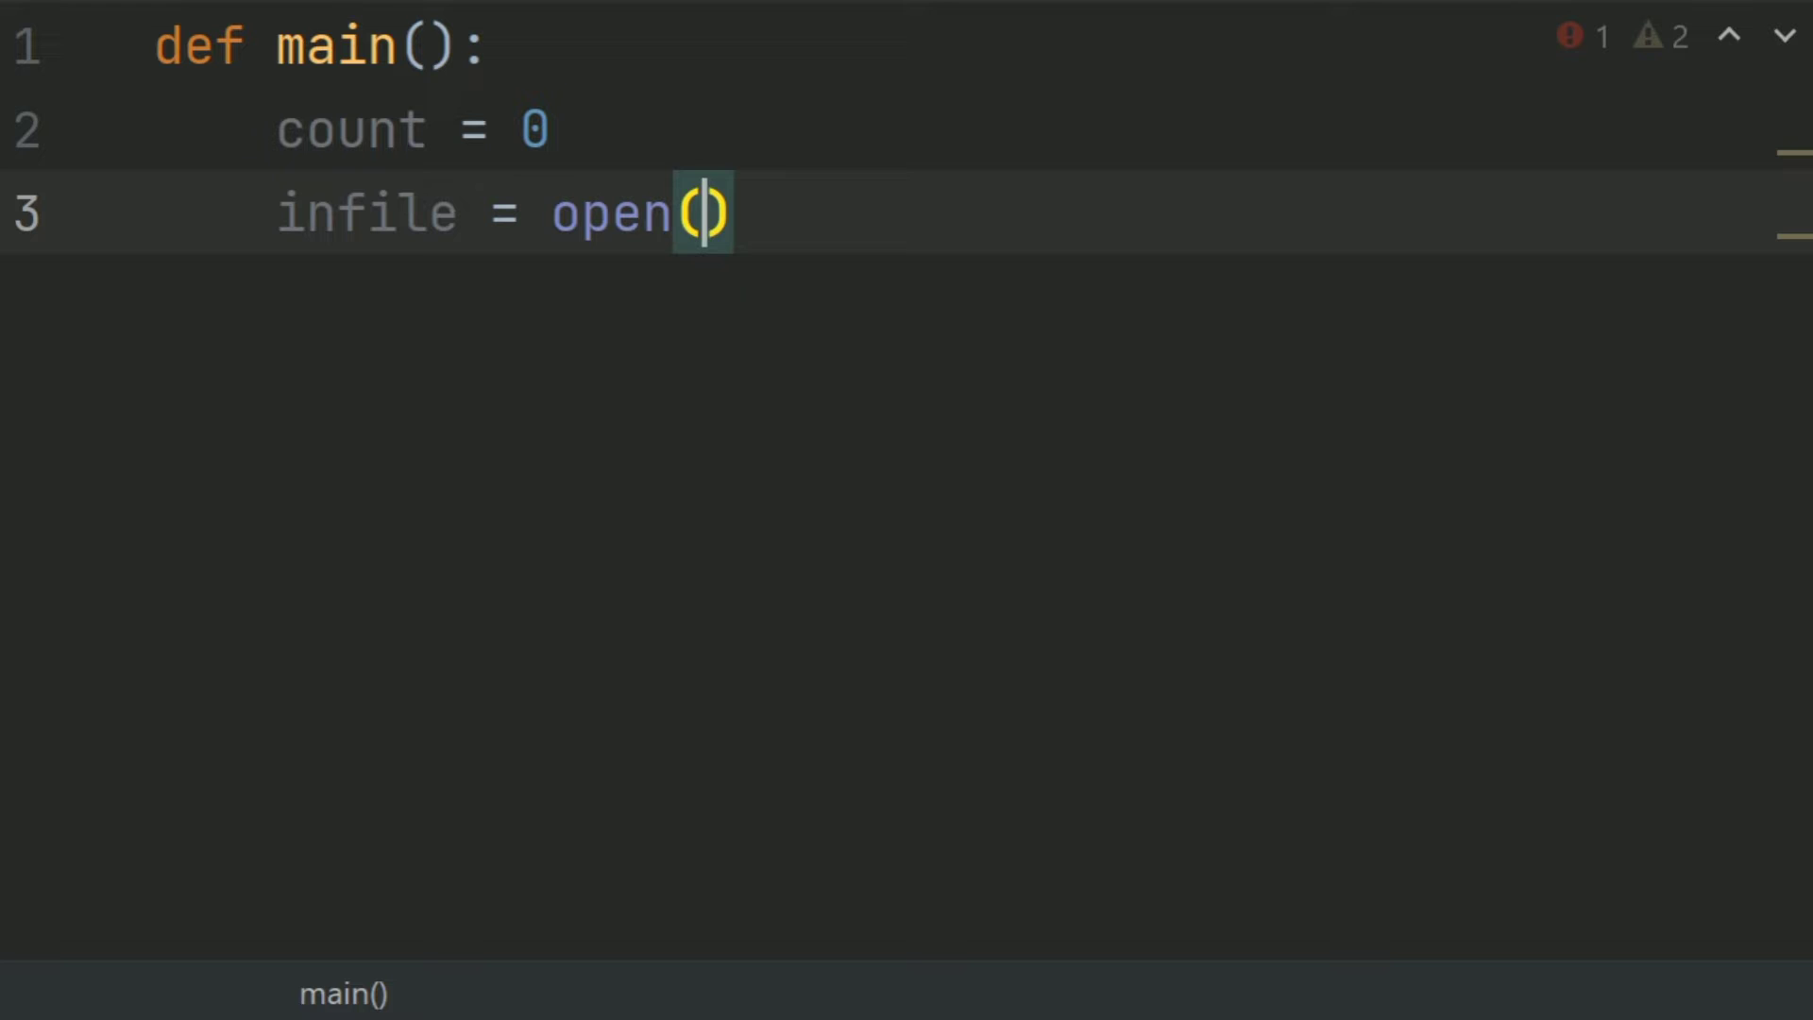
type("\"W")
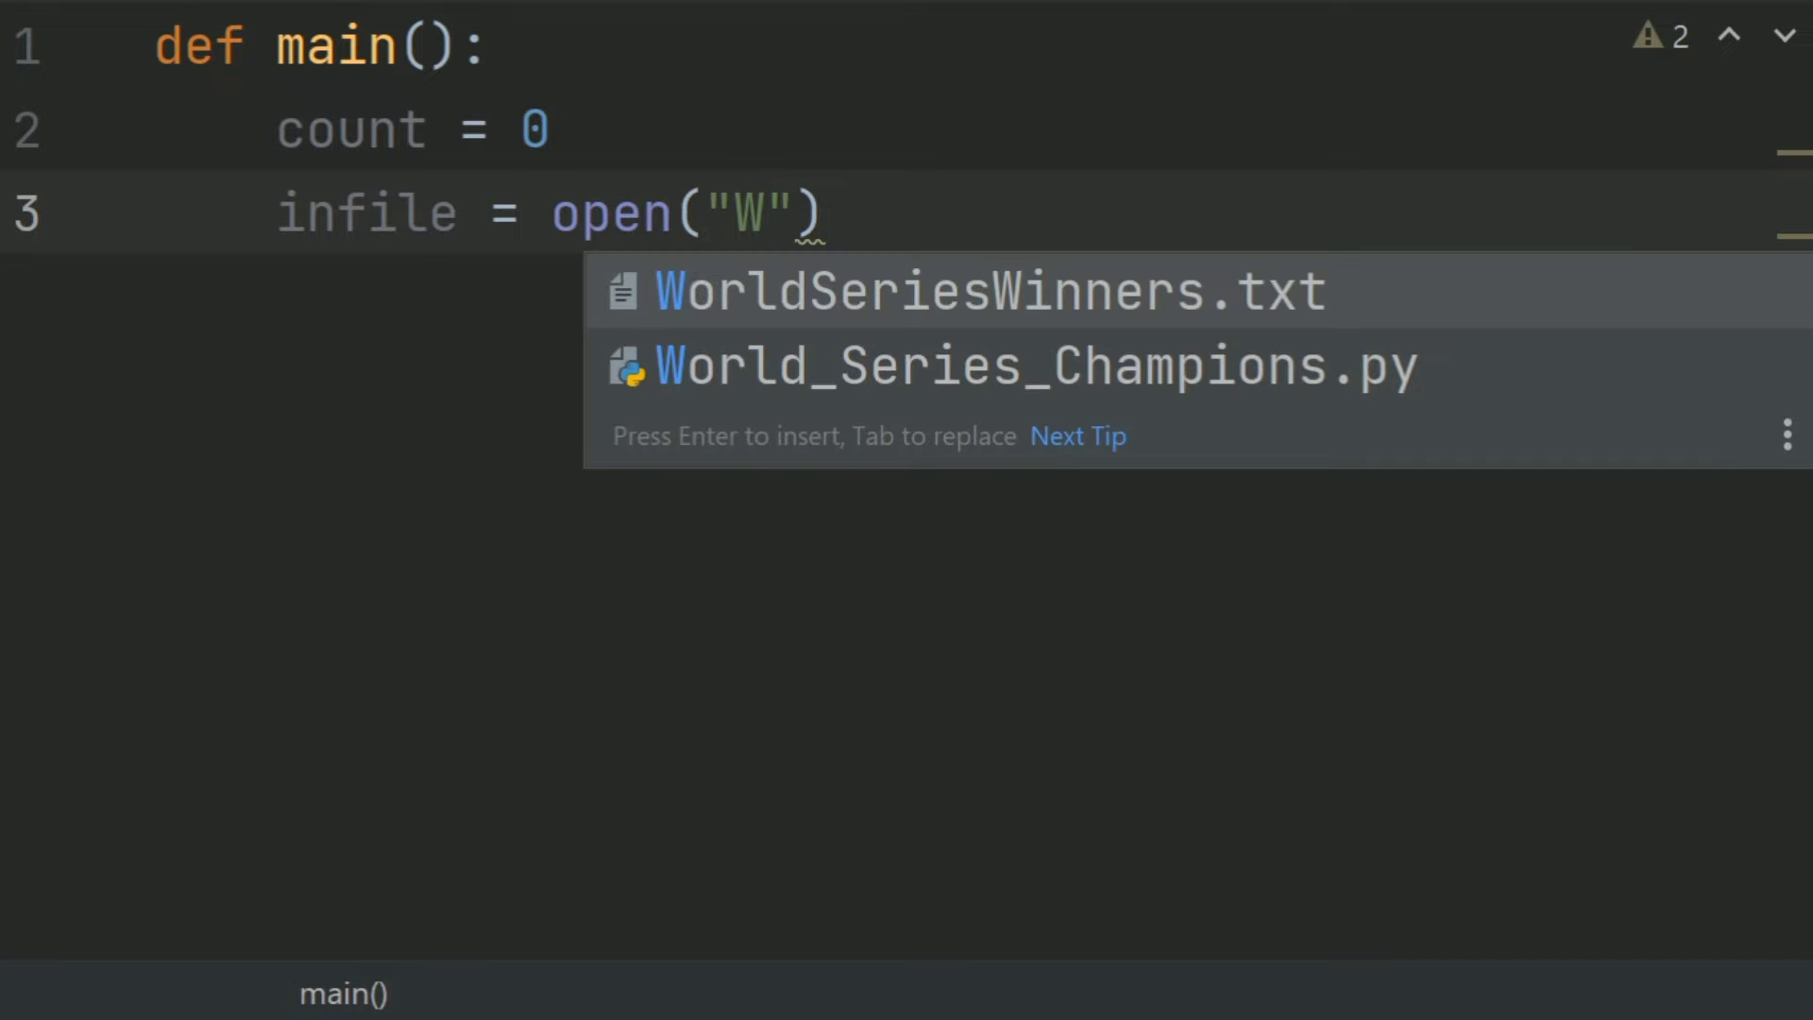
key("Return")
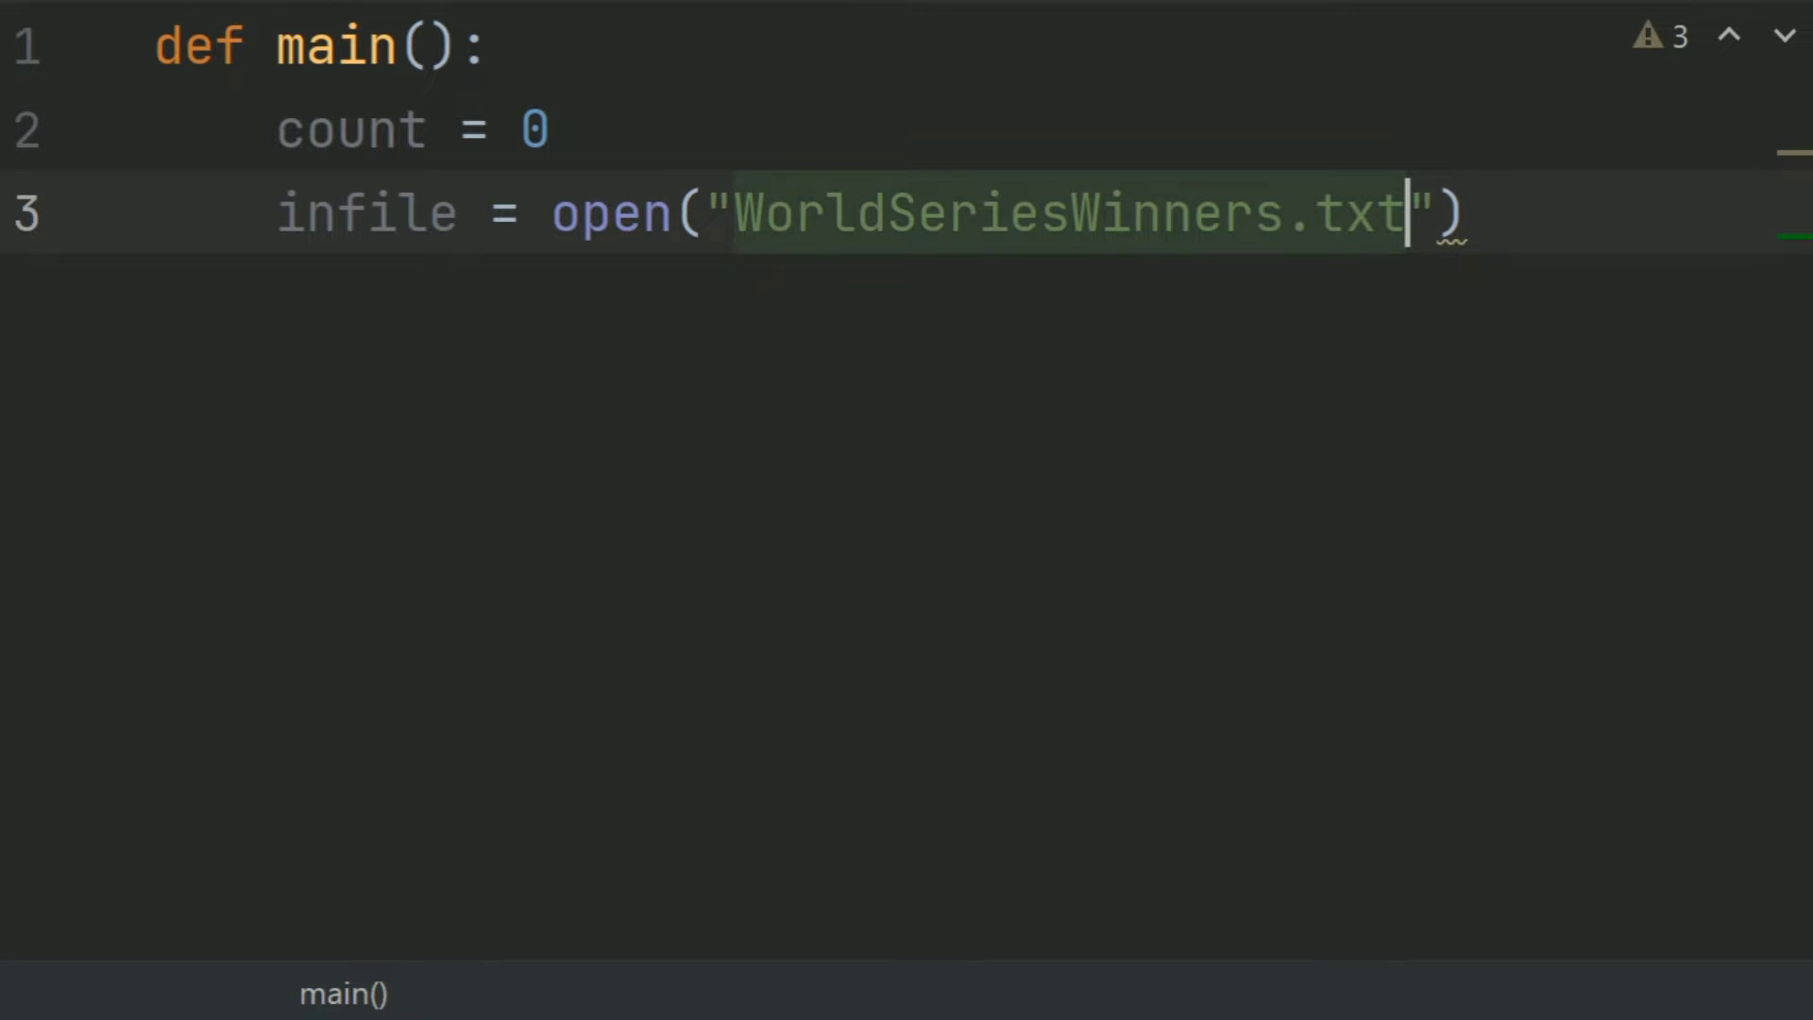
key("Tab")
type(", ")
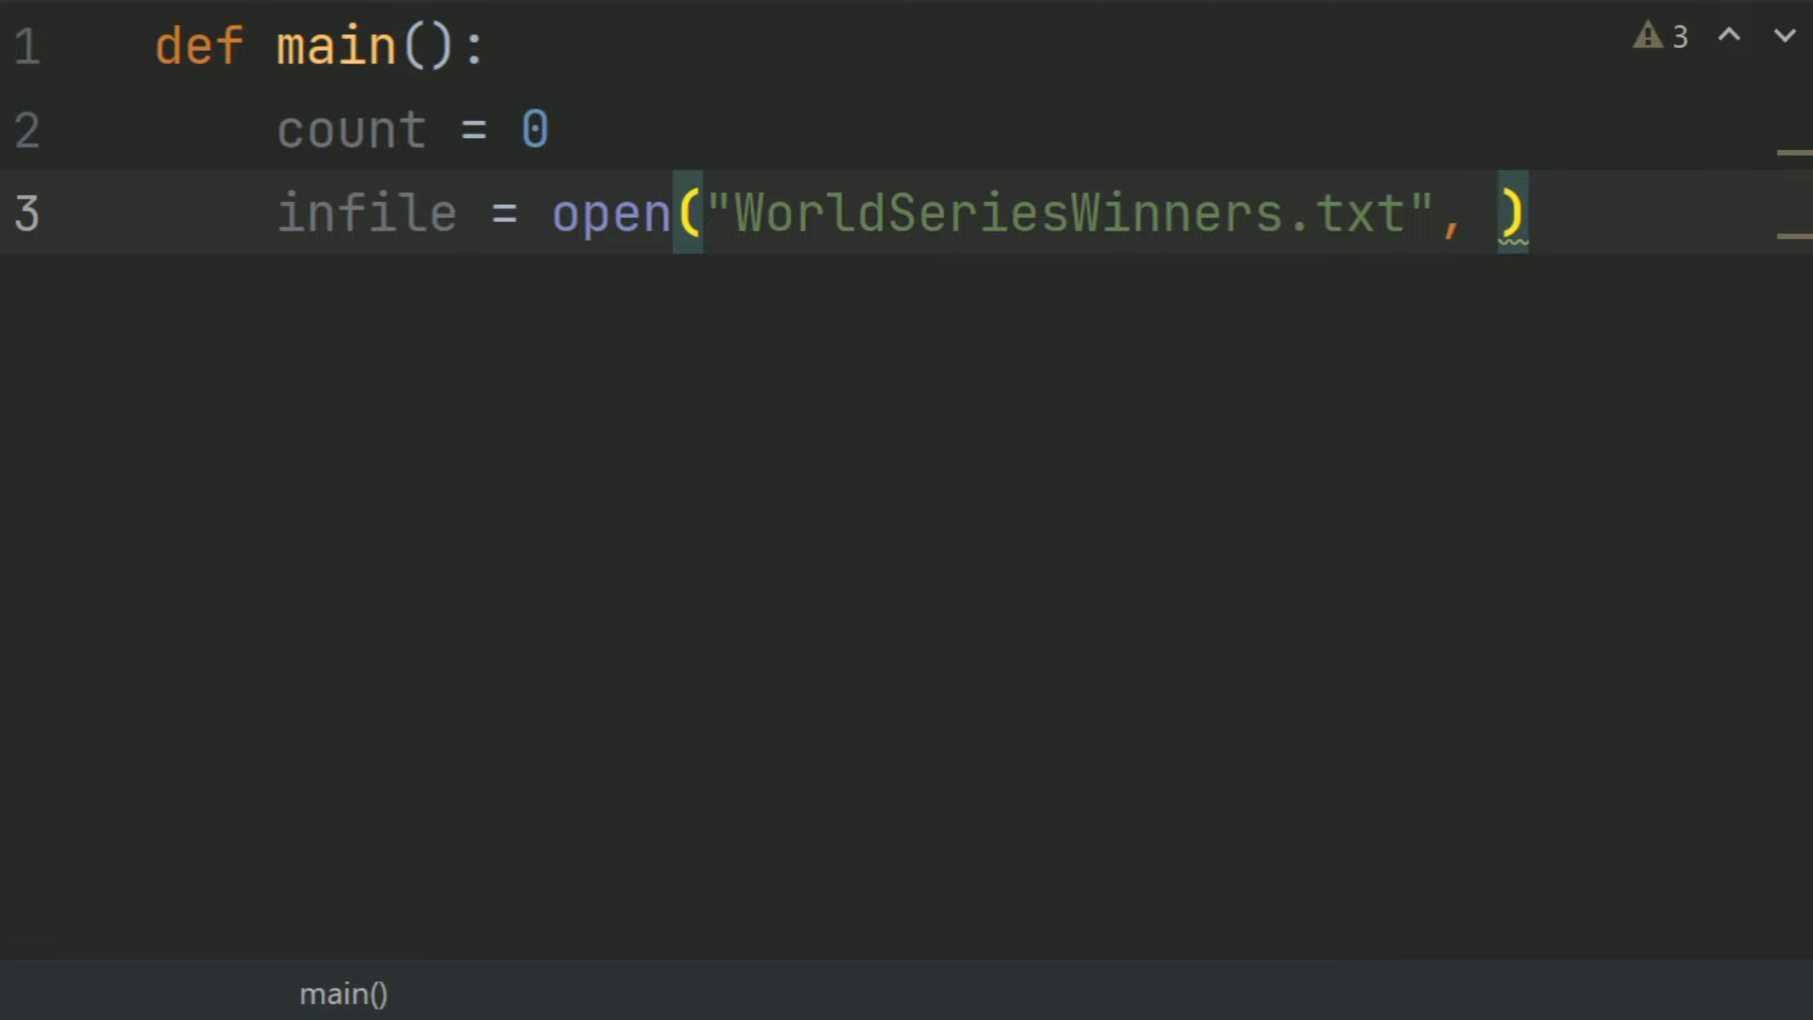
type("'r")
key("shift+Return")
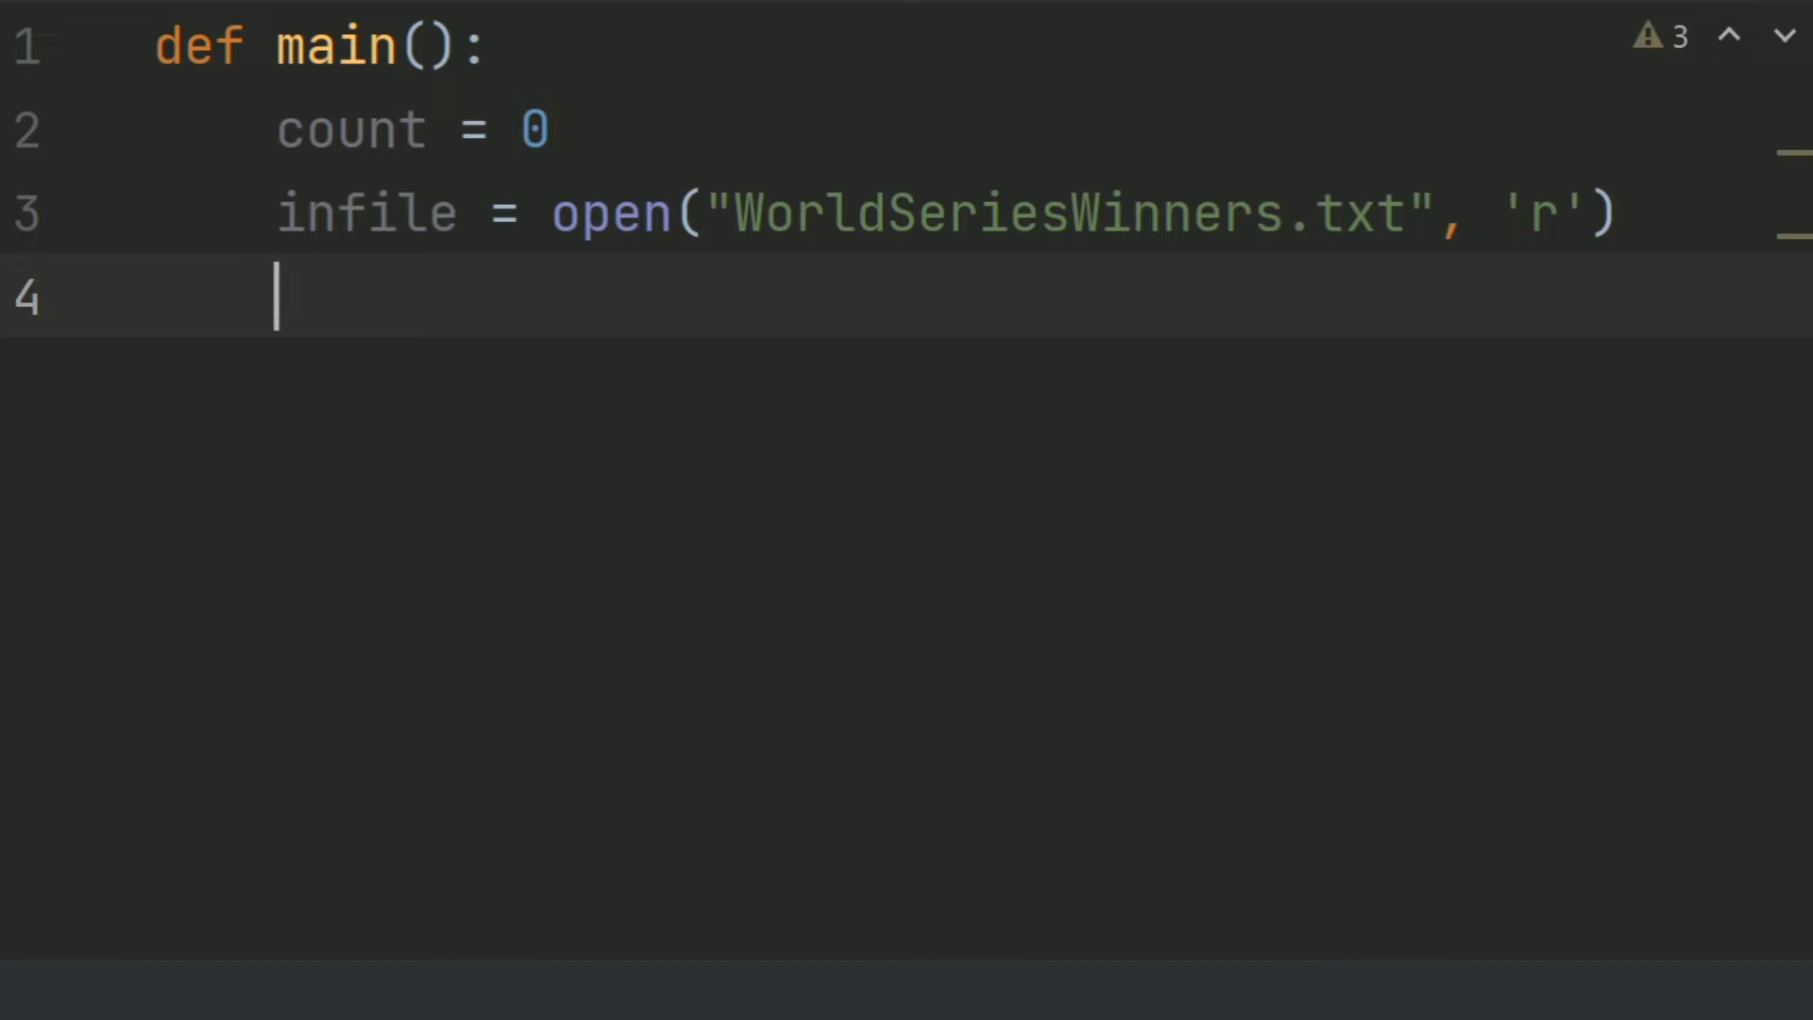
type("winners")
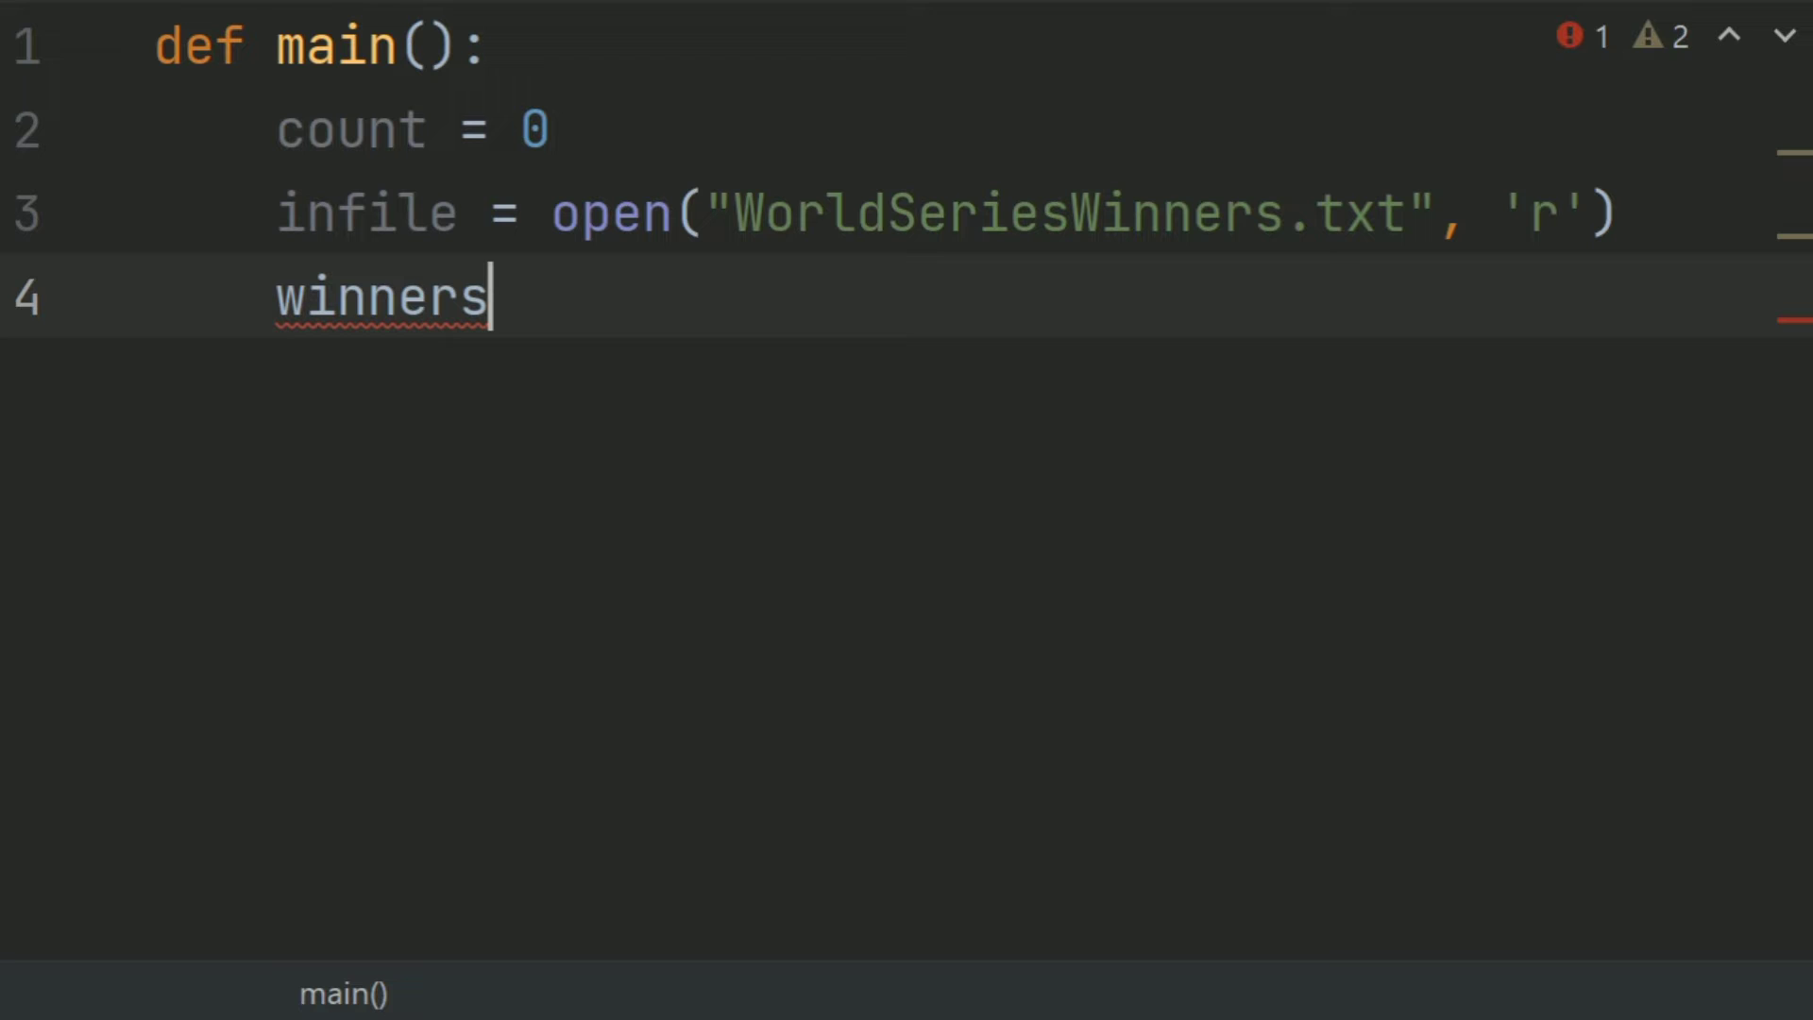
type("_list ")
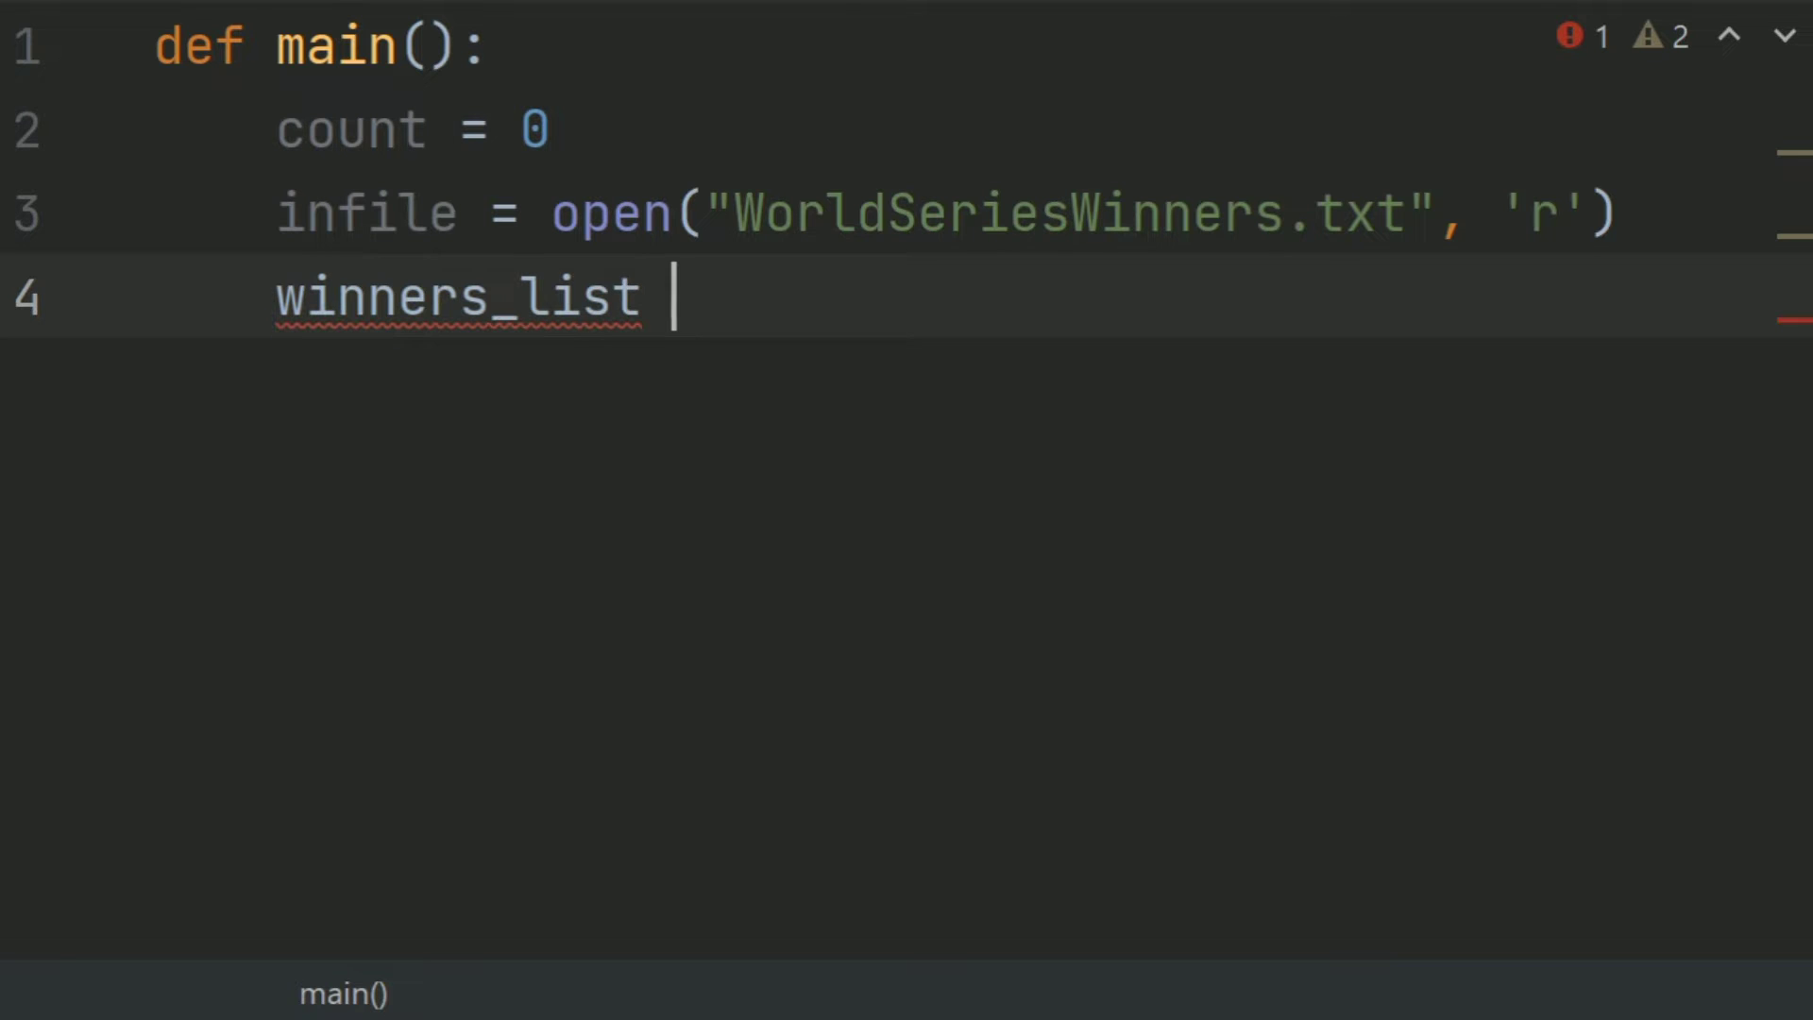
type("= ")
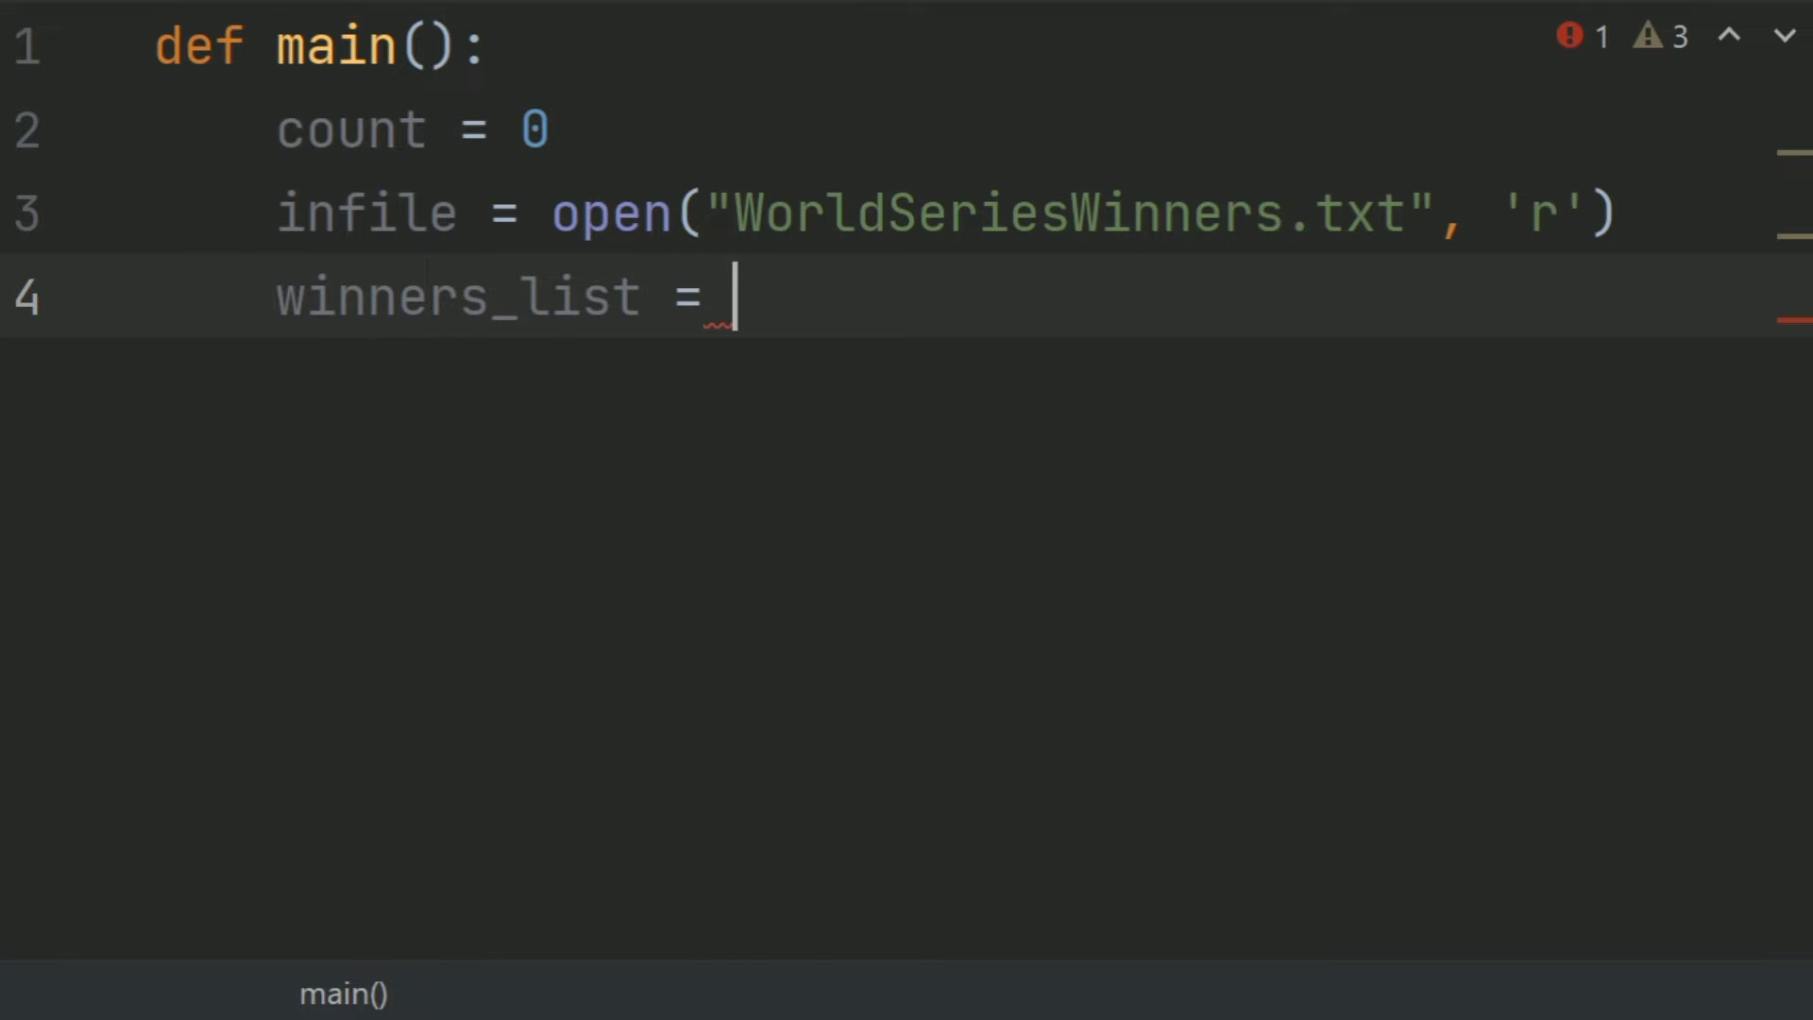
type("infile")
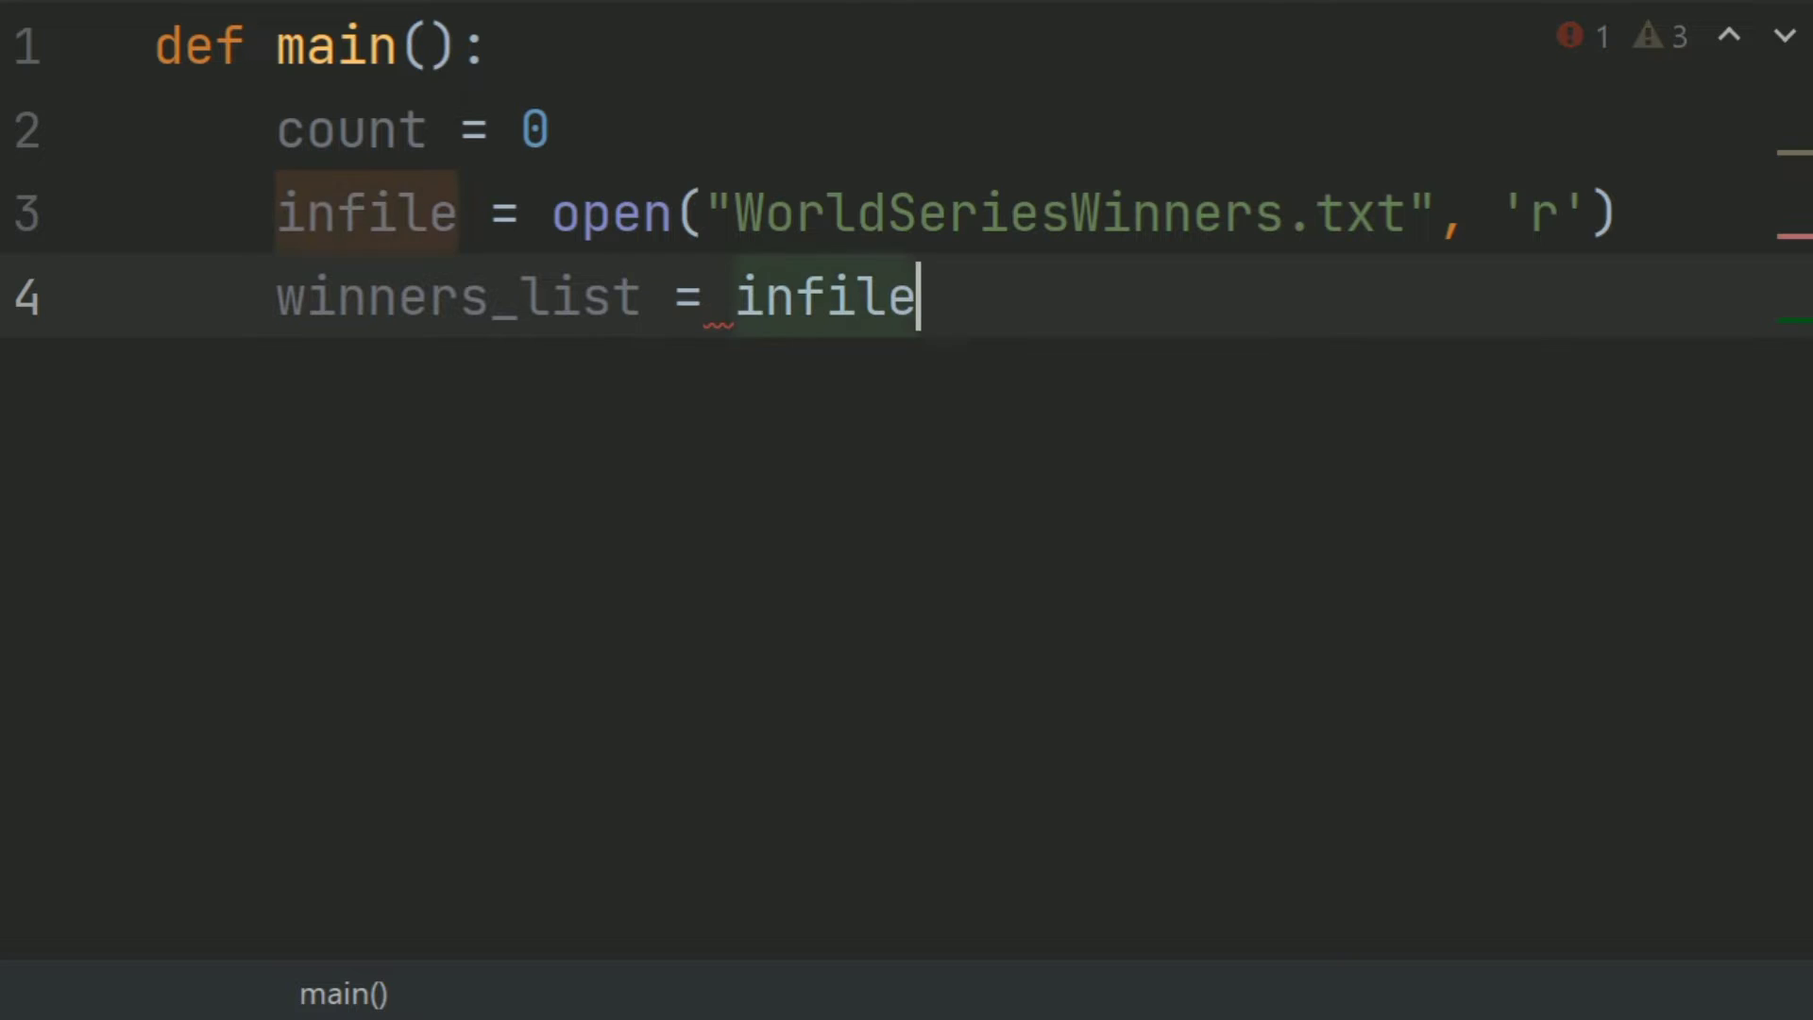
type(".read")
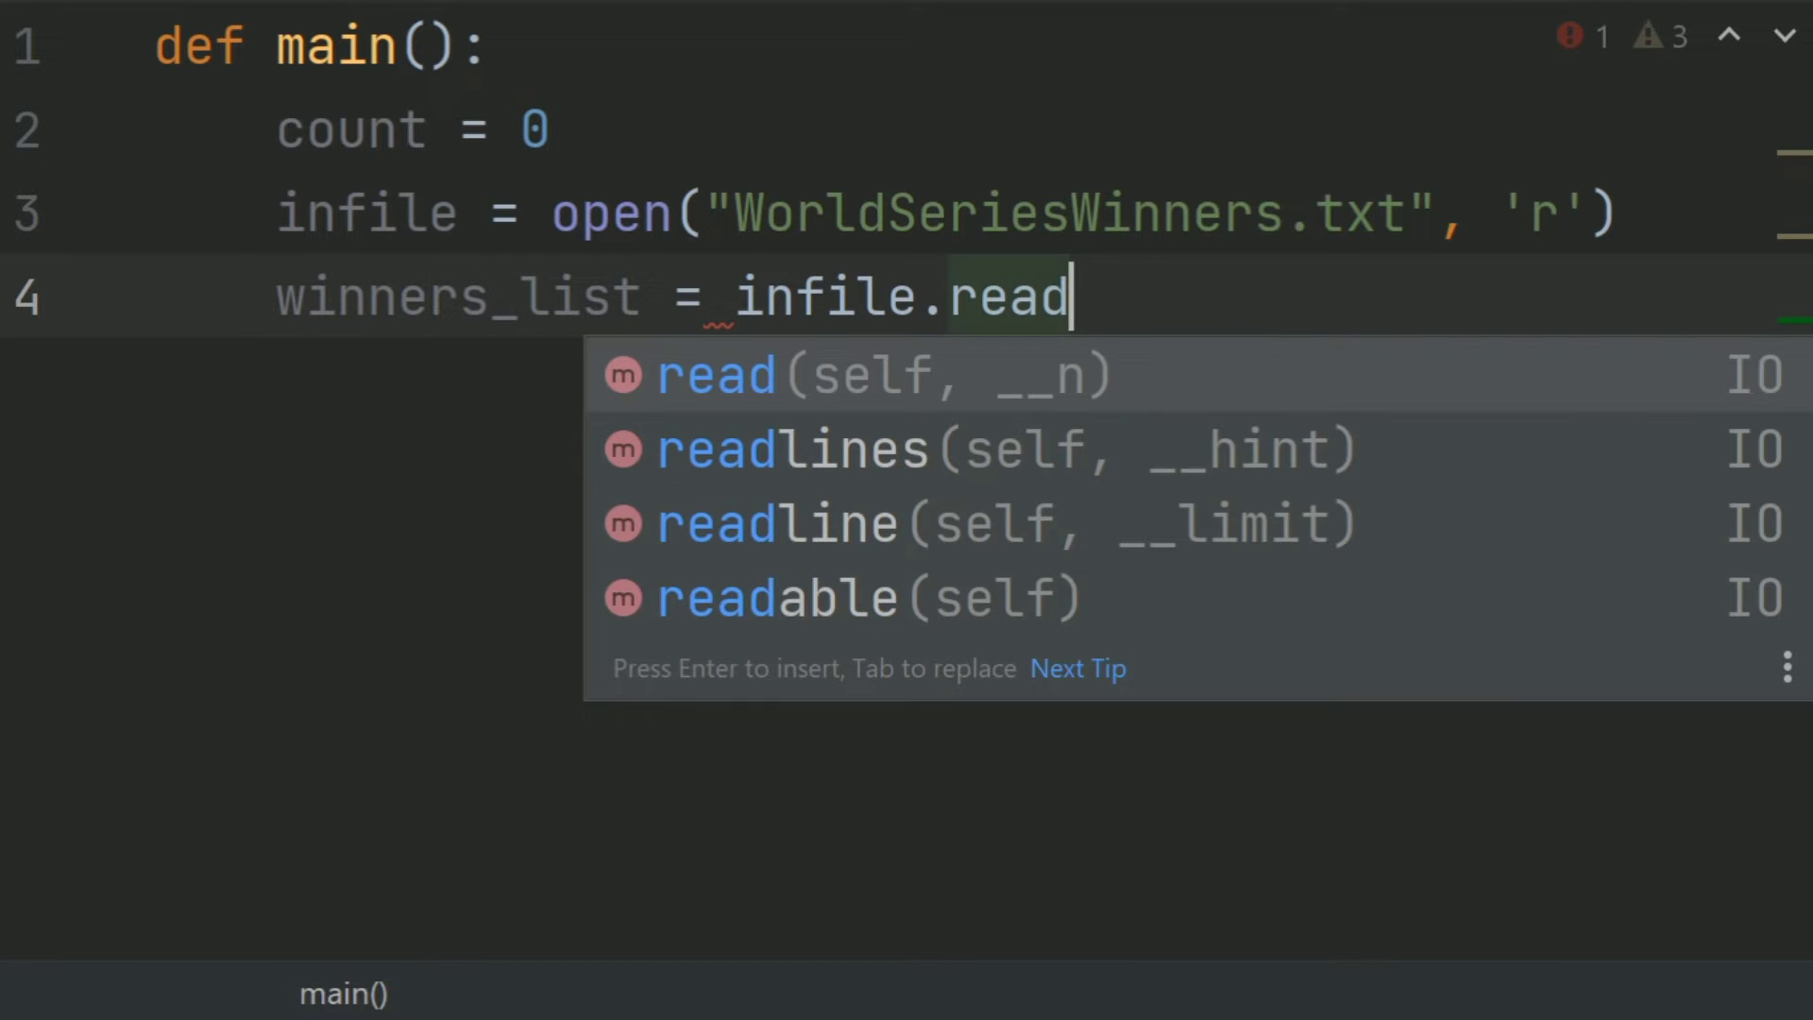
type("l")
Assign winners_list = infile.readlines() and begin the next line
key("Return")
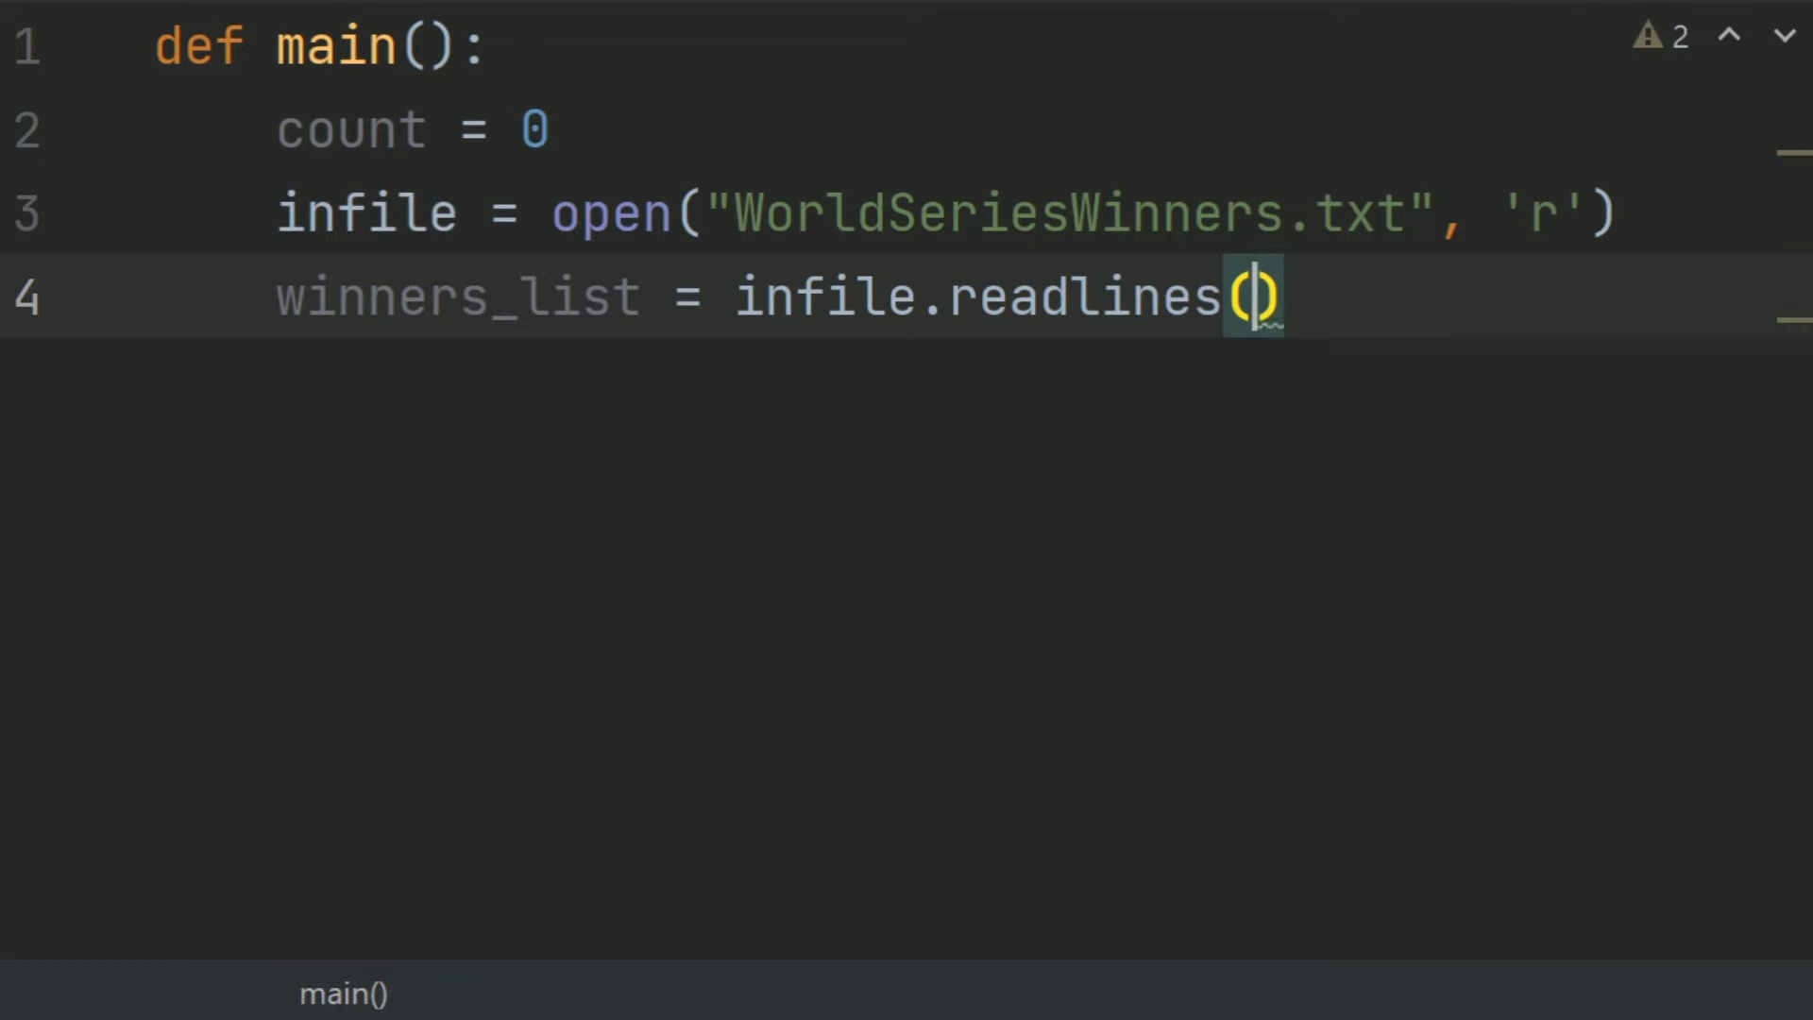
key("End")
key("Return")
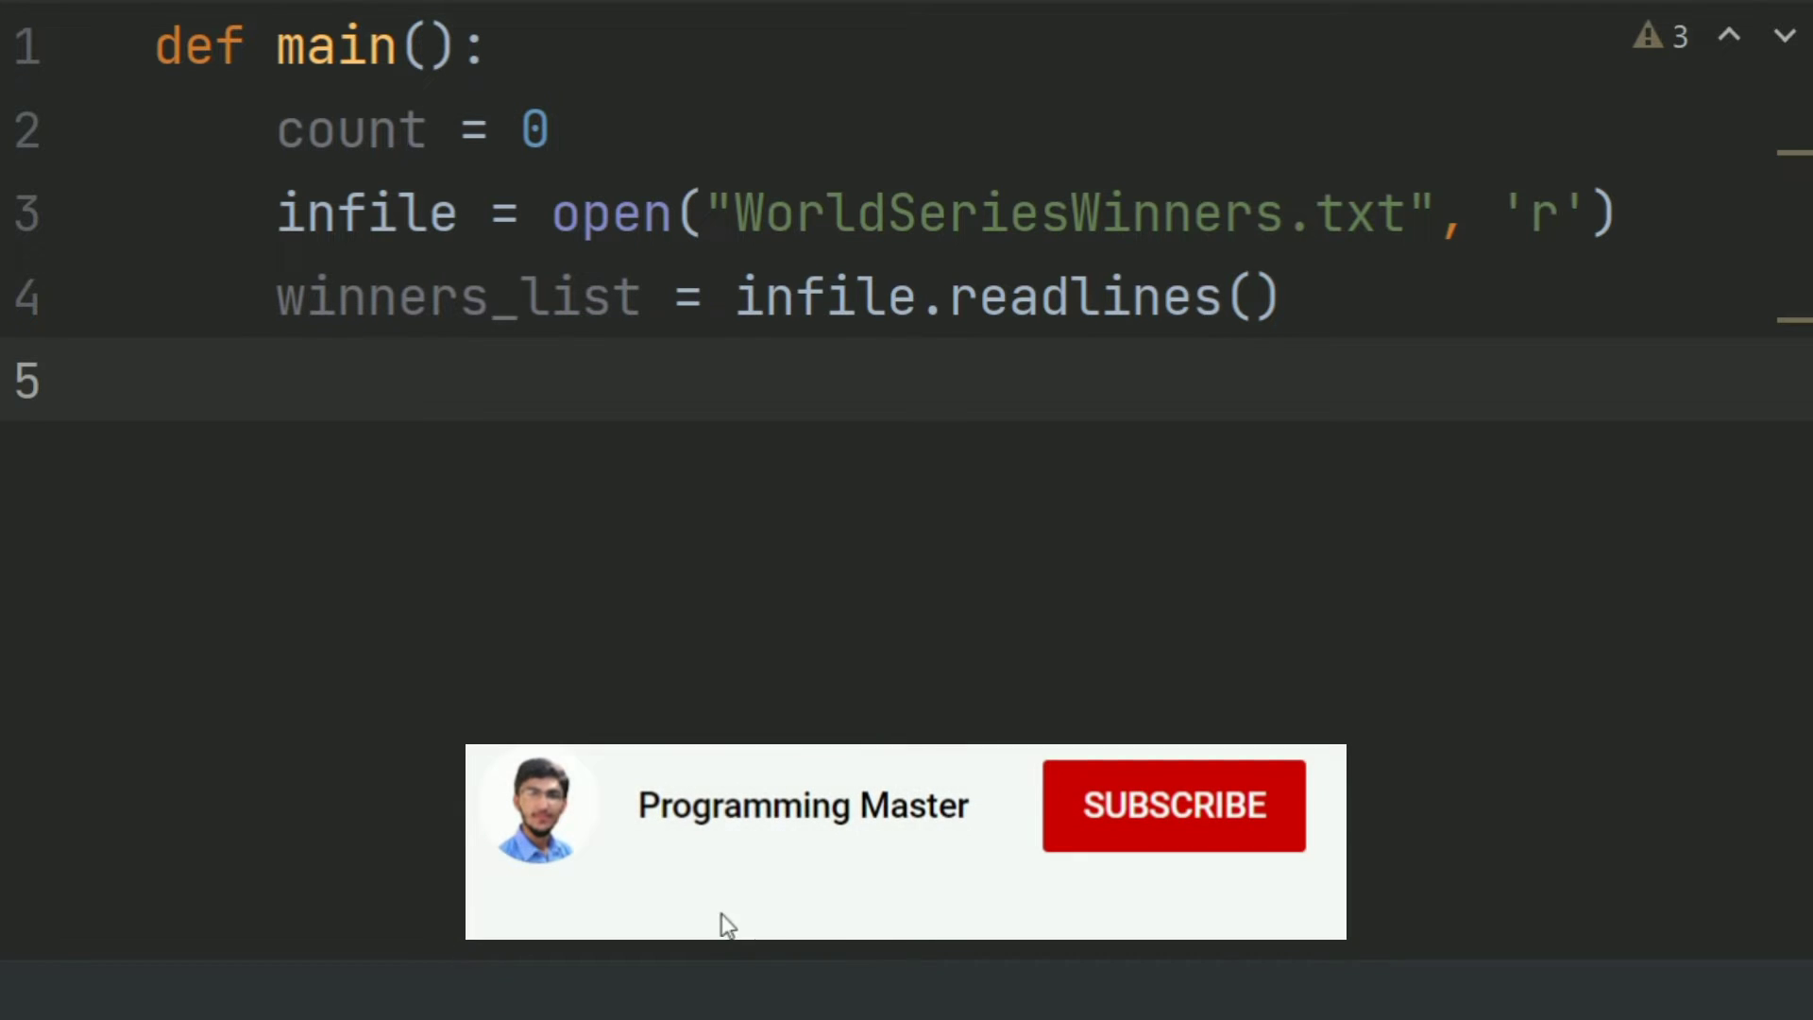
type("for ")
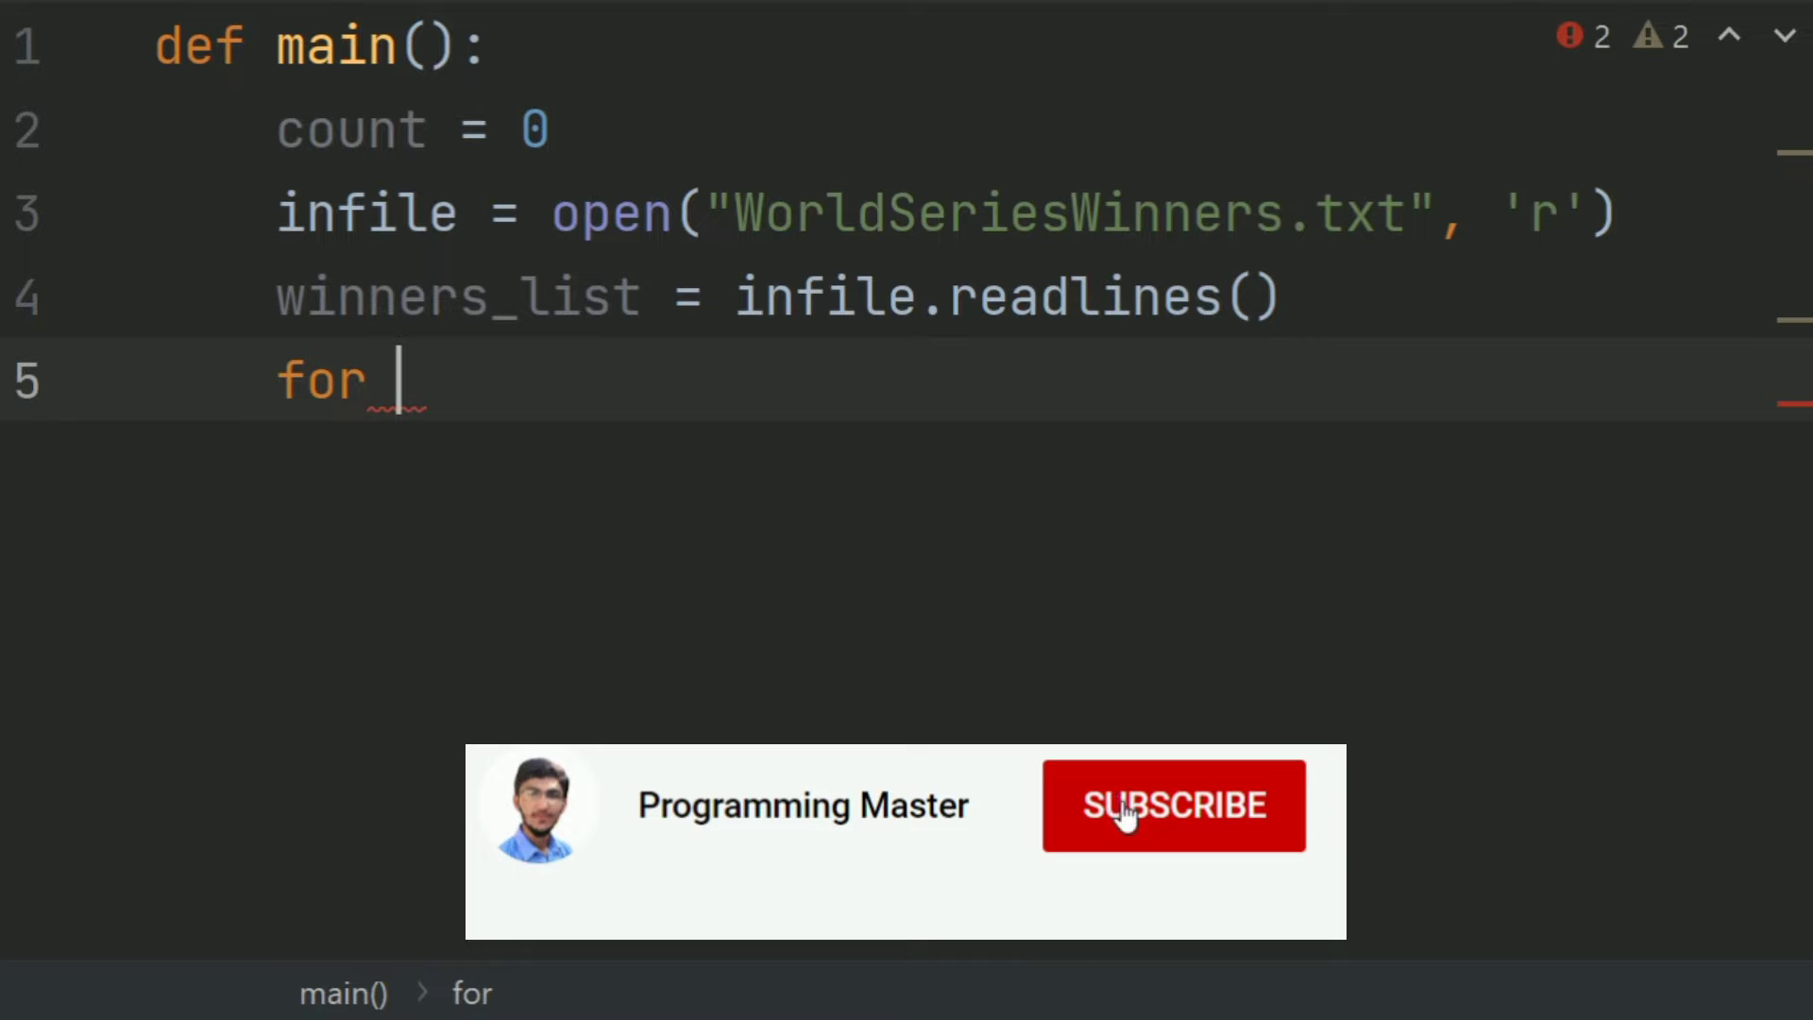
type("index i")
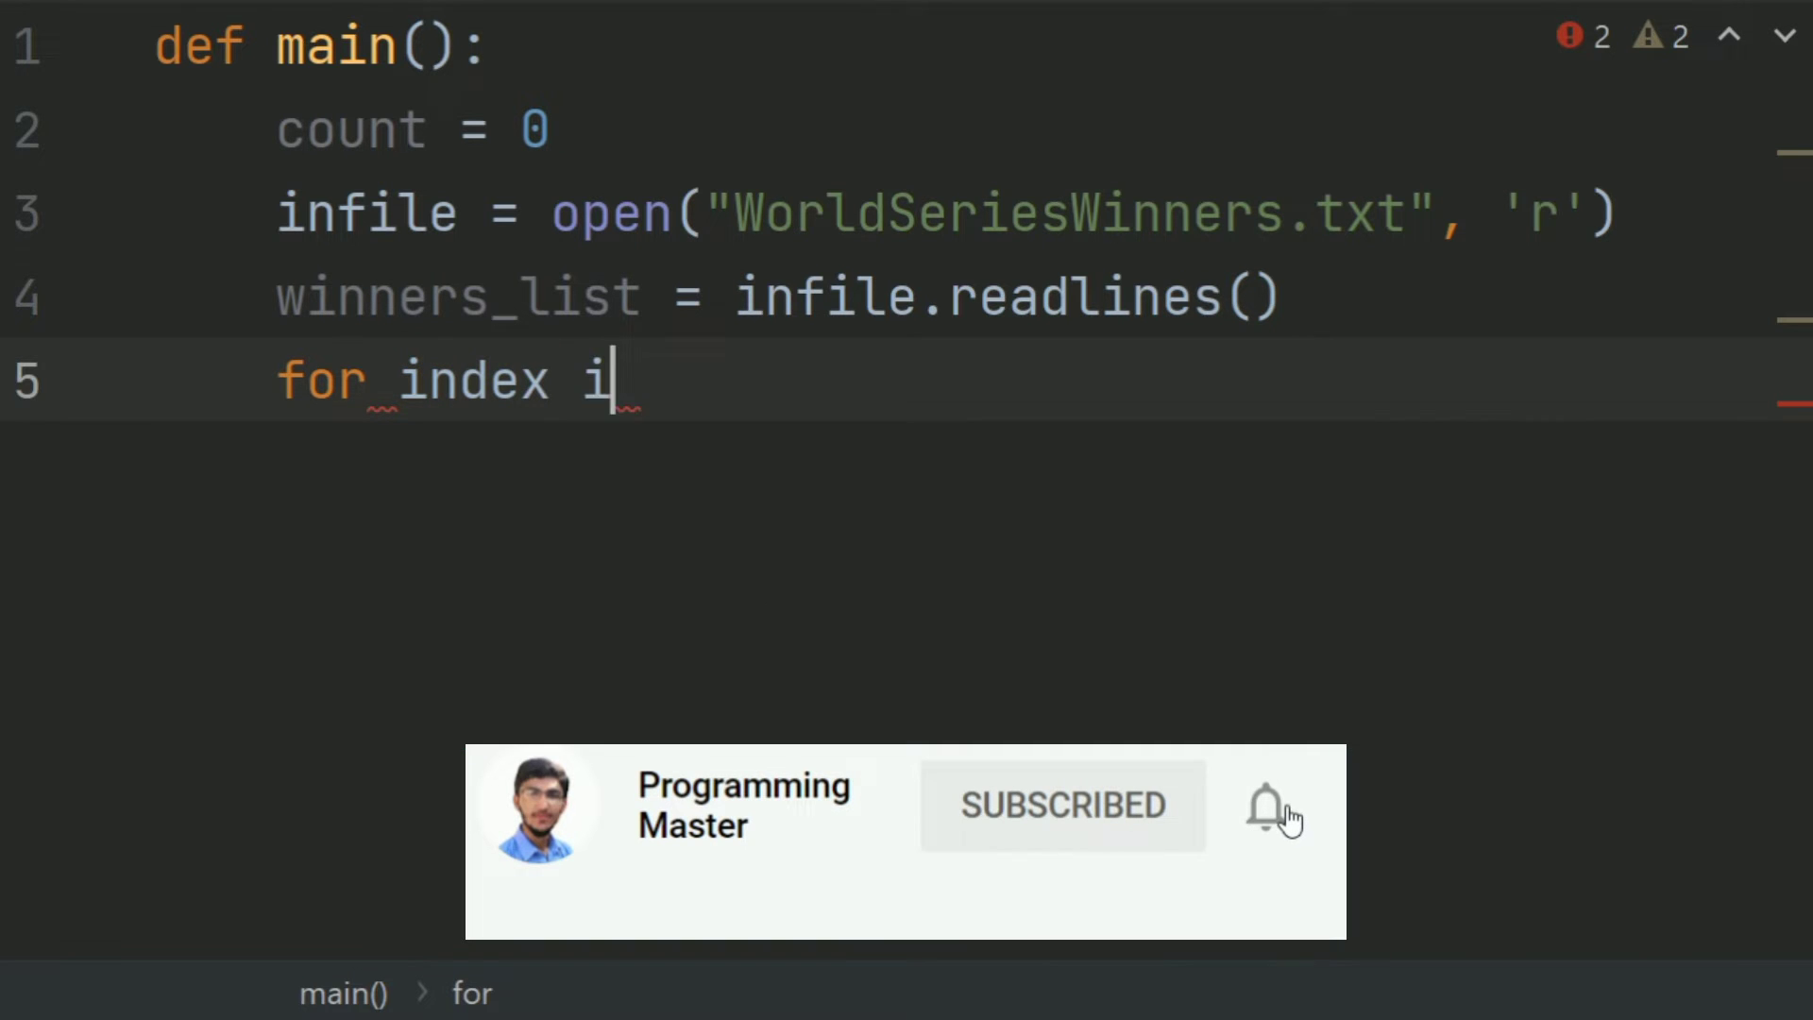
type("n range")
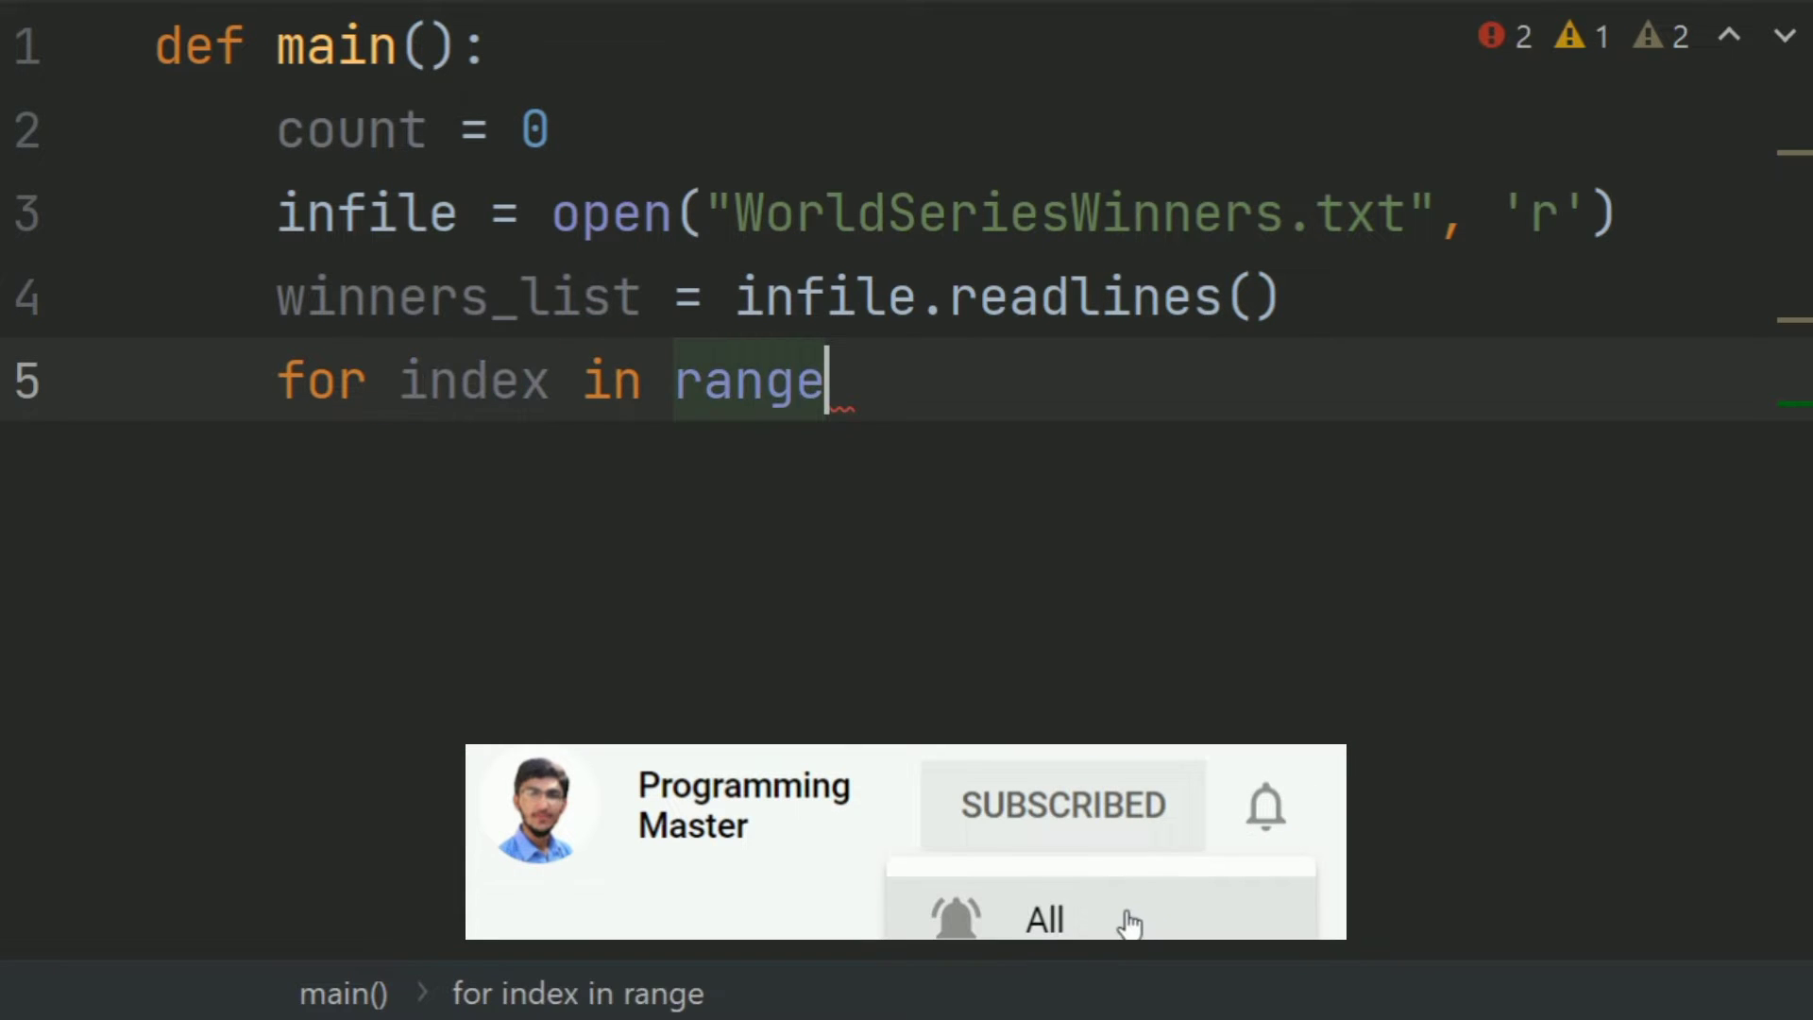
type("(")
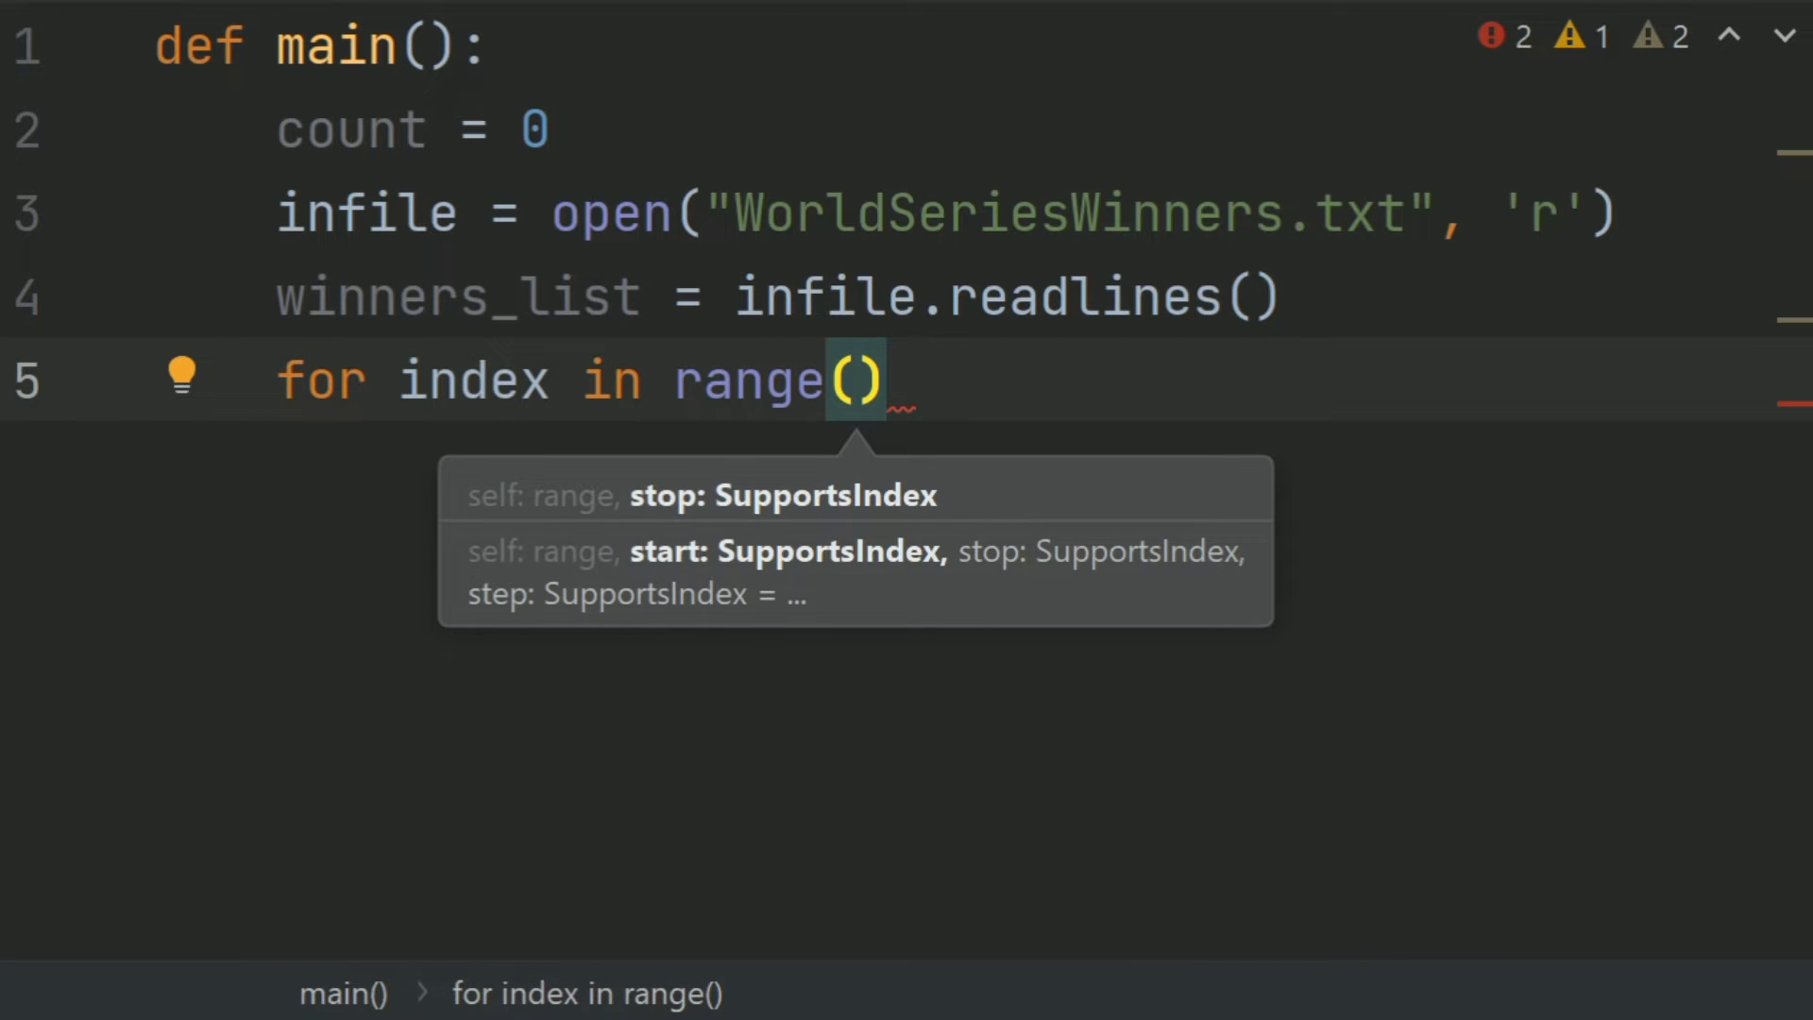
type("len(")
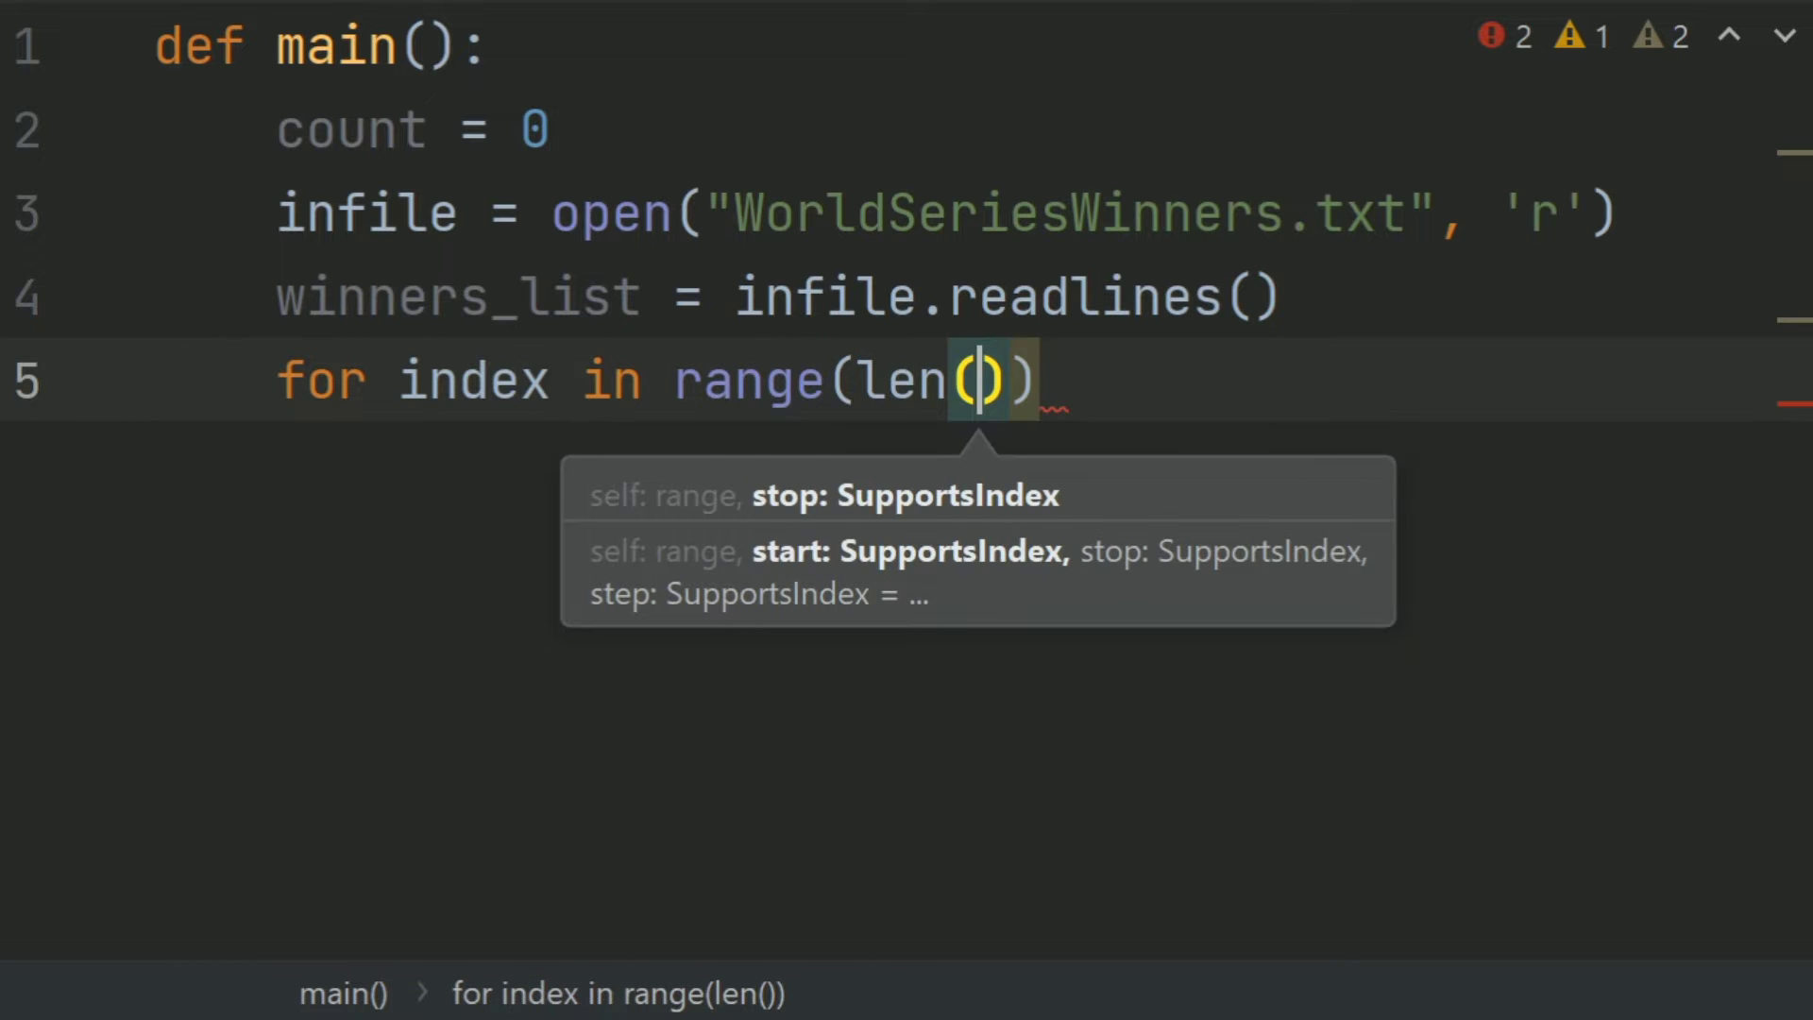
type("wi")
Write 'for index in range(len(winners_list)):' with a body starting 'winners_list[index] = winners_list'
key("Return")
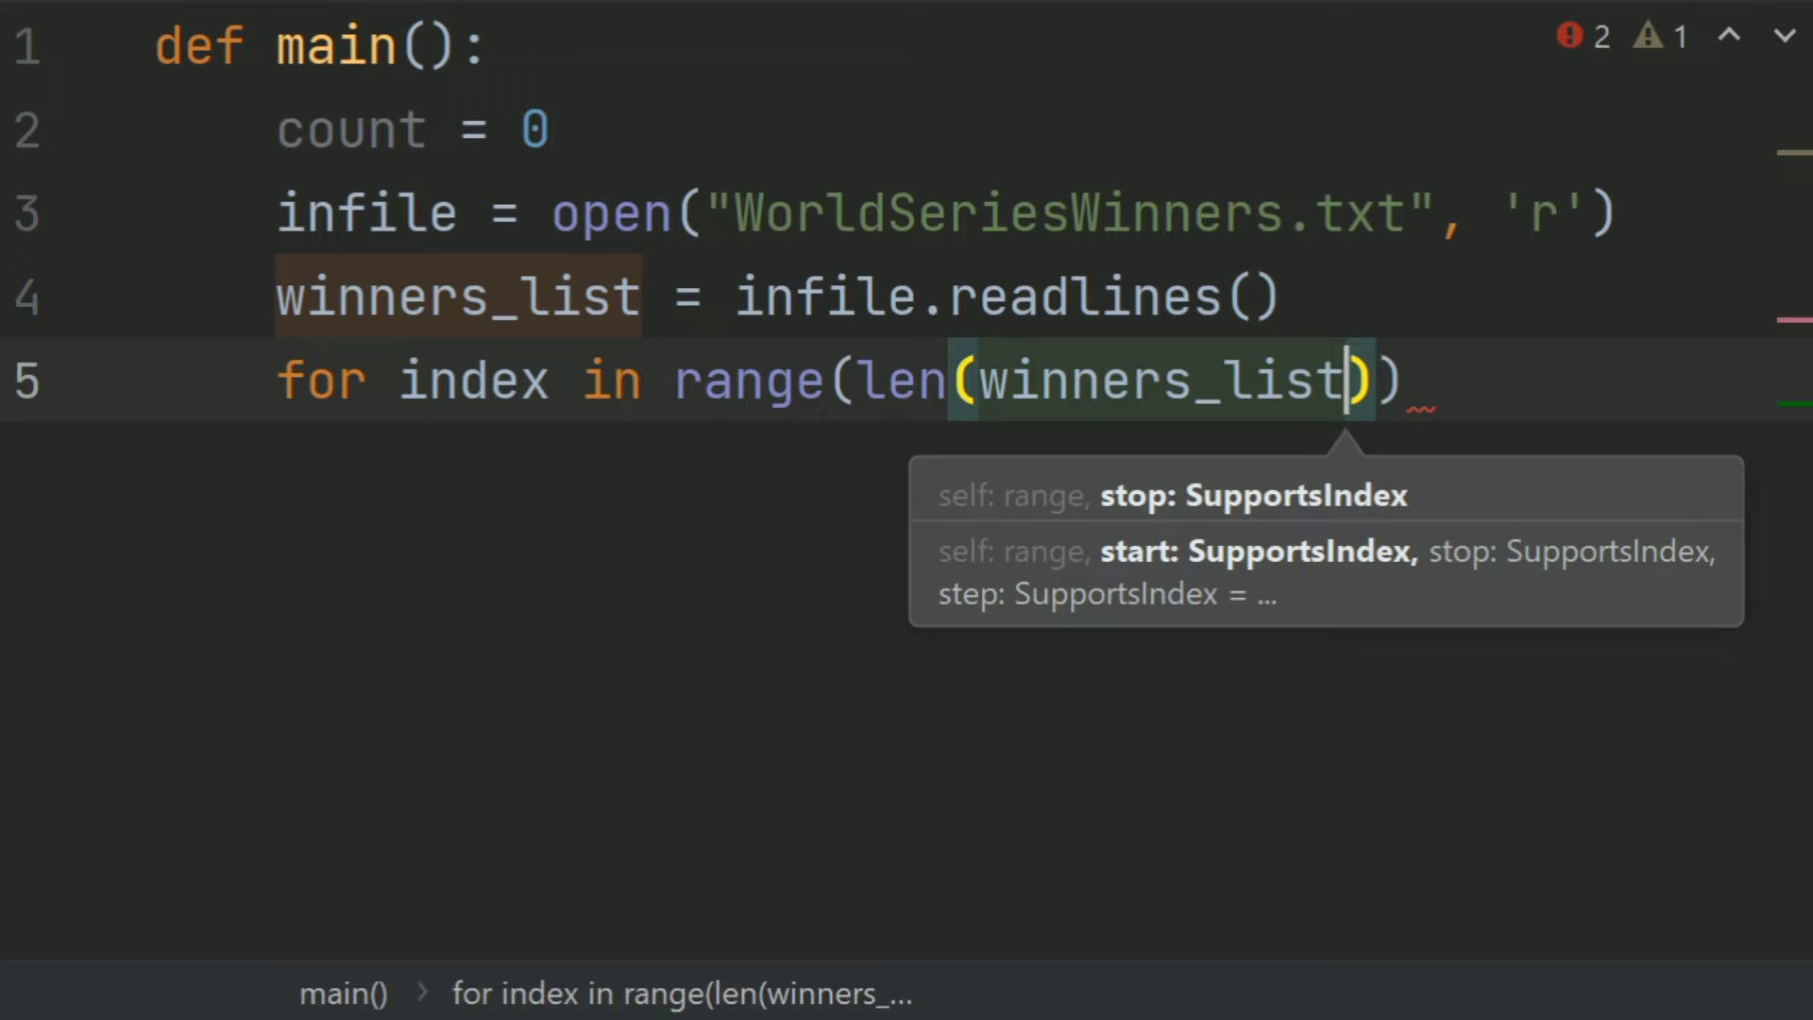
type(")):")
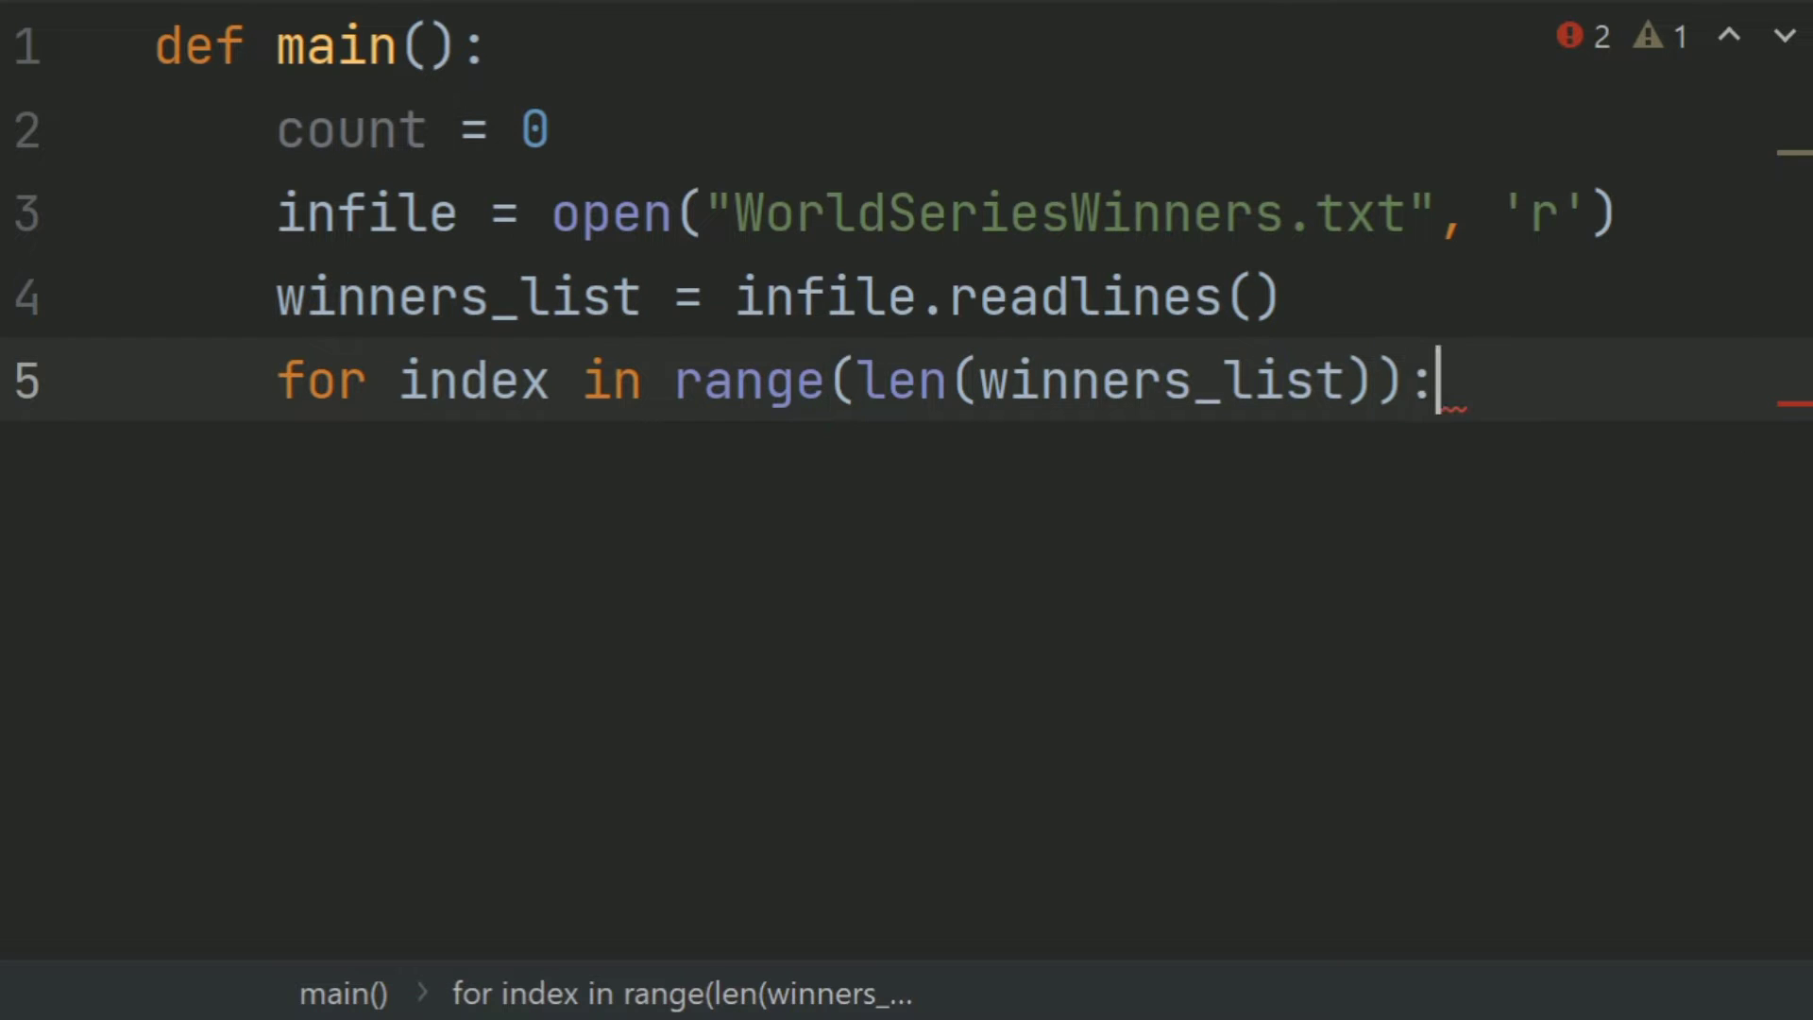
key("Return")
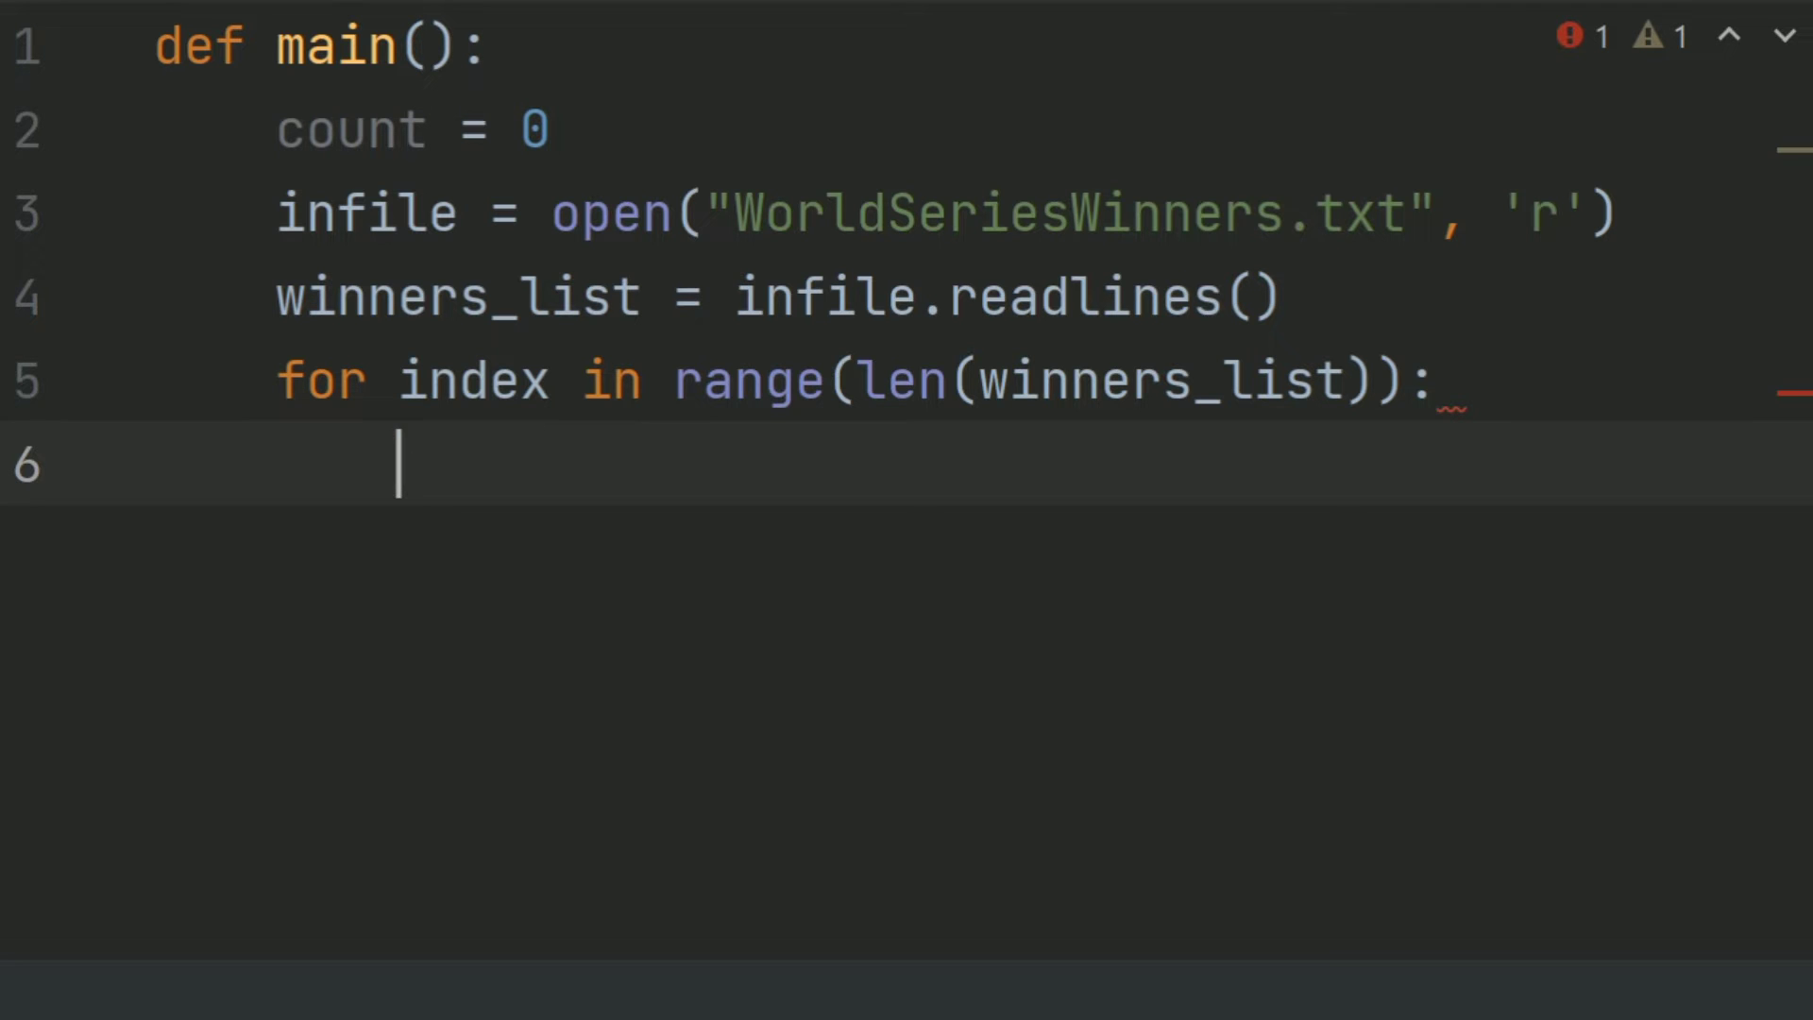
type("winner")
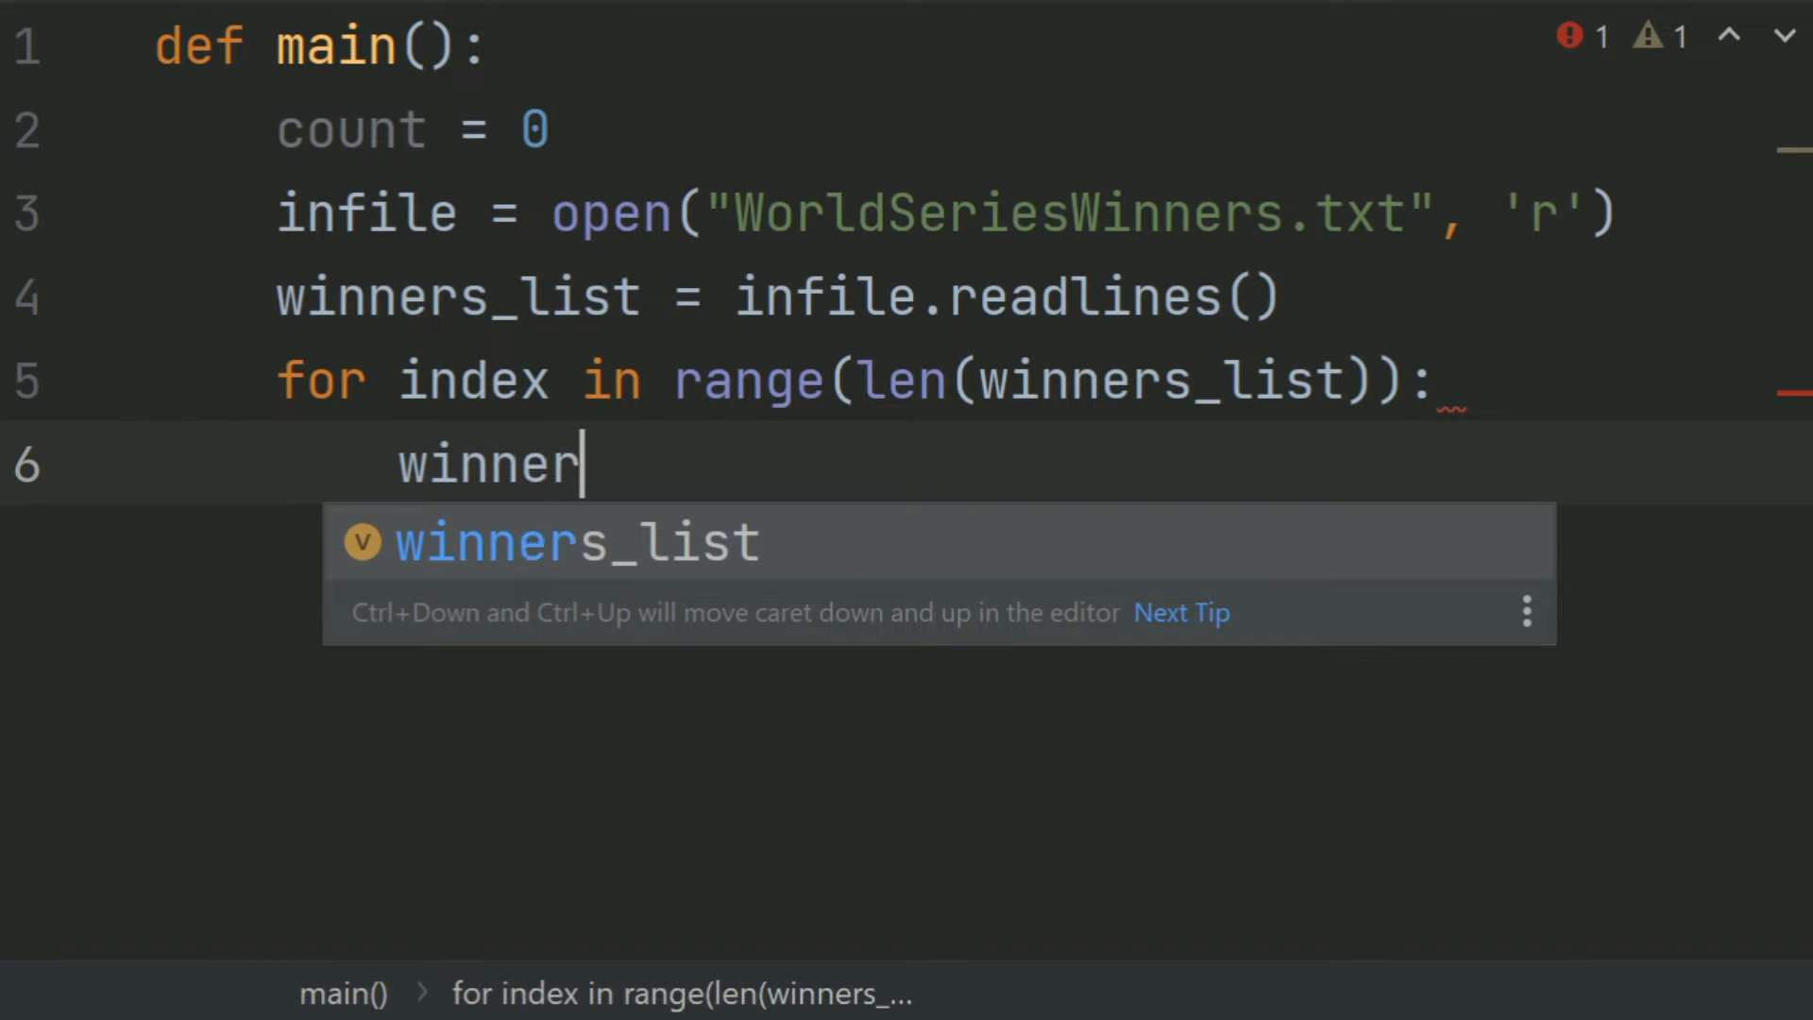
key("Return")
type("[")
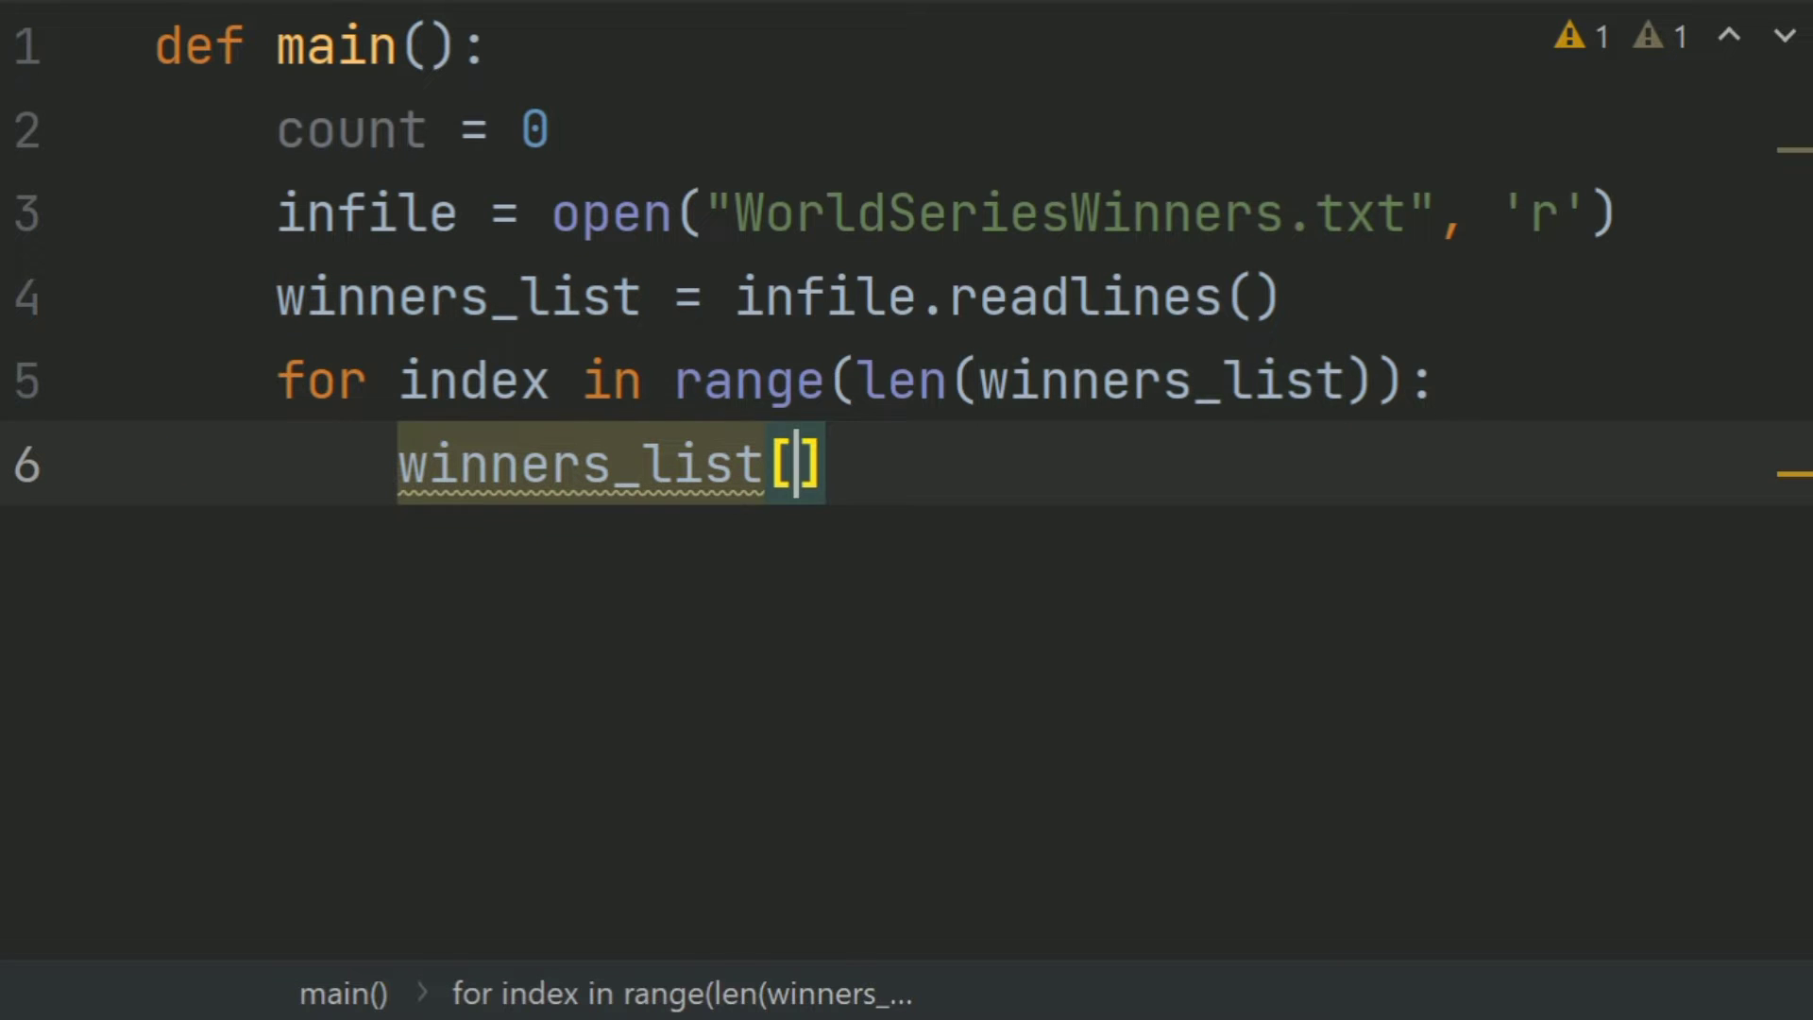
type("ind")
key("Return")
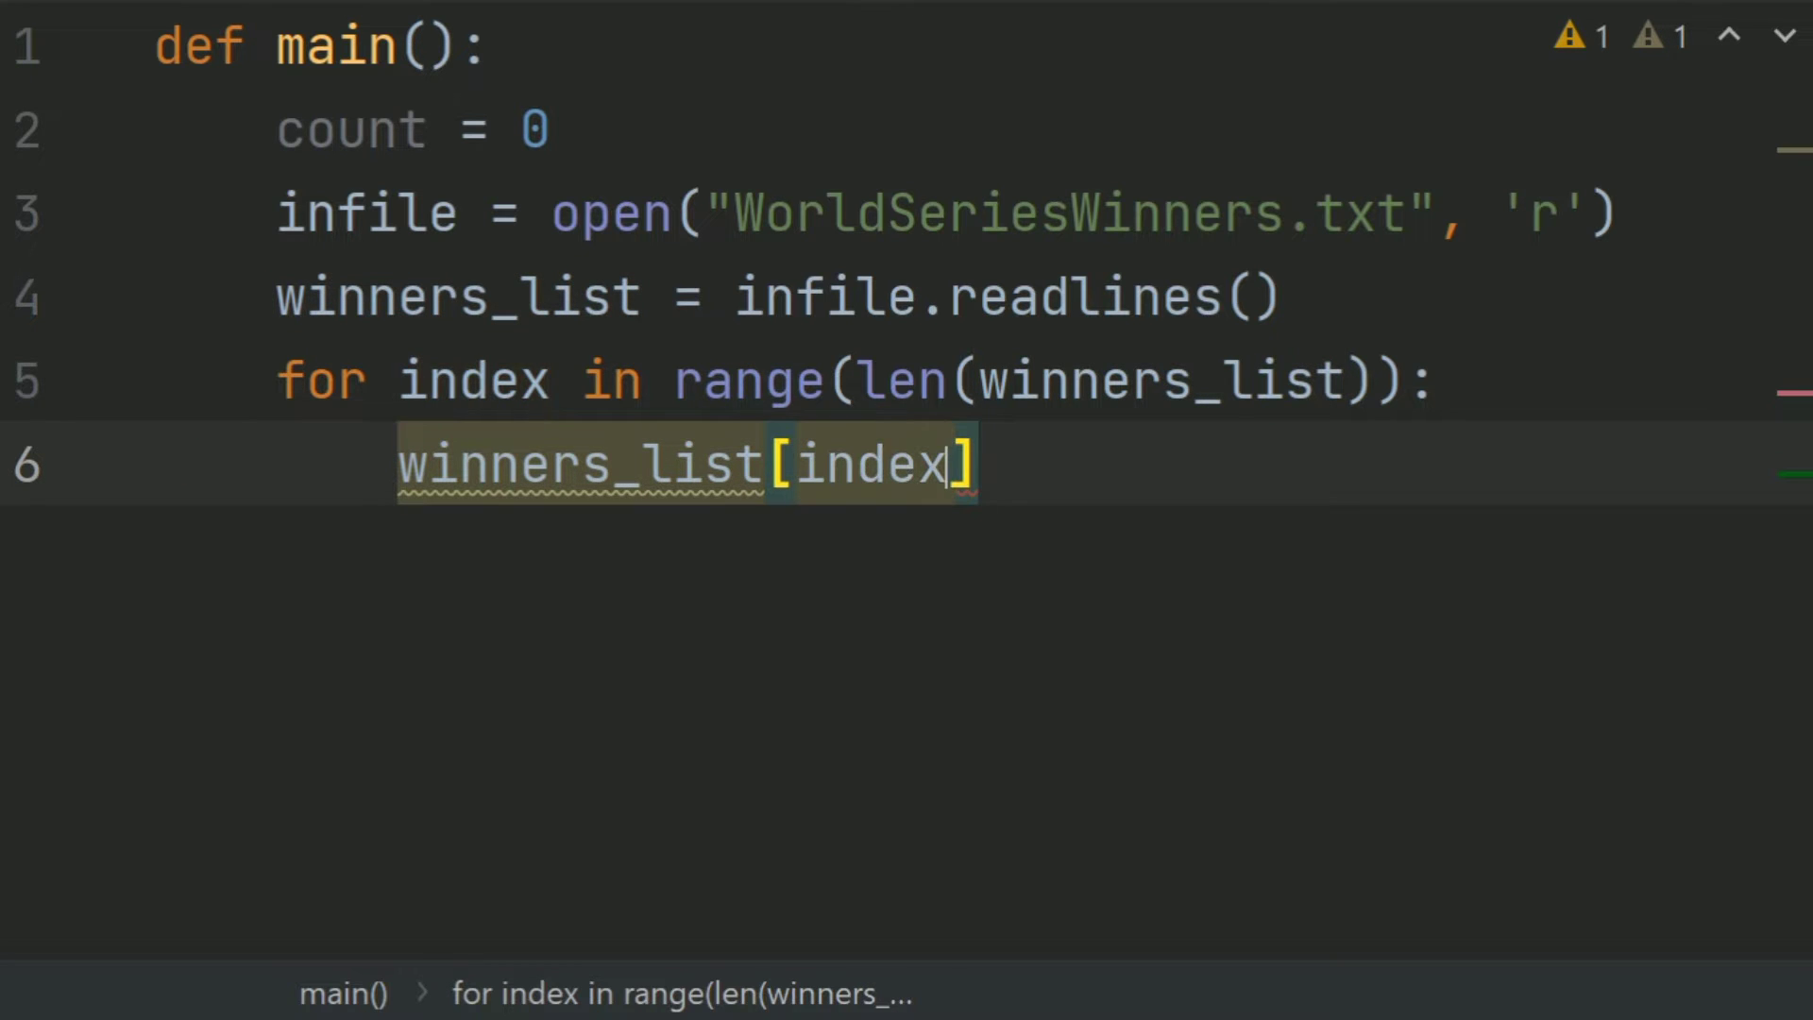
type("]")
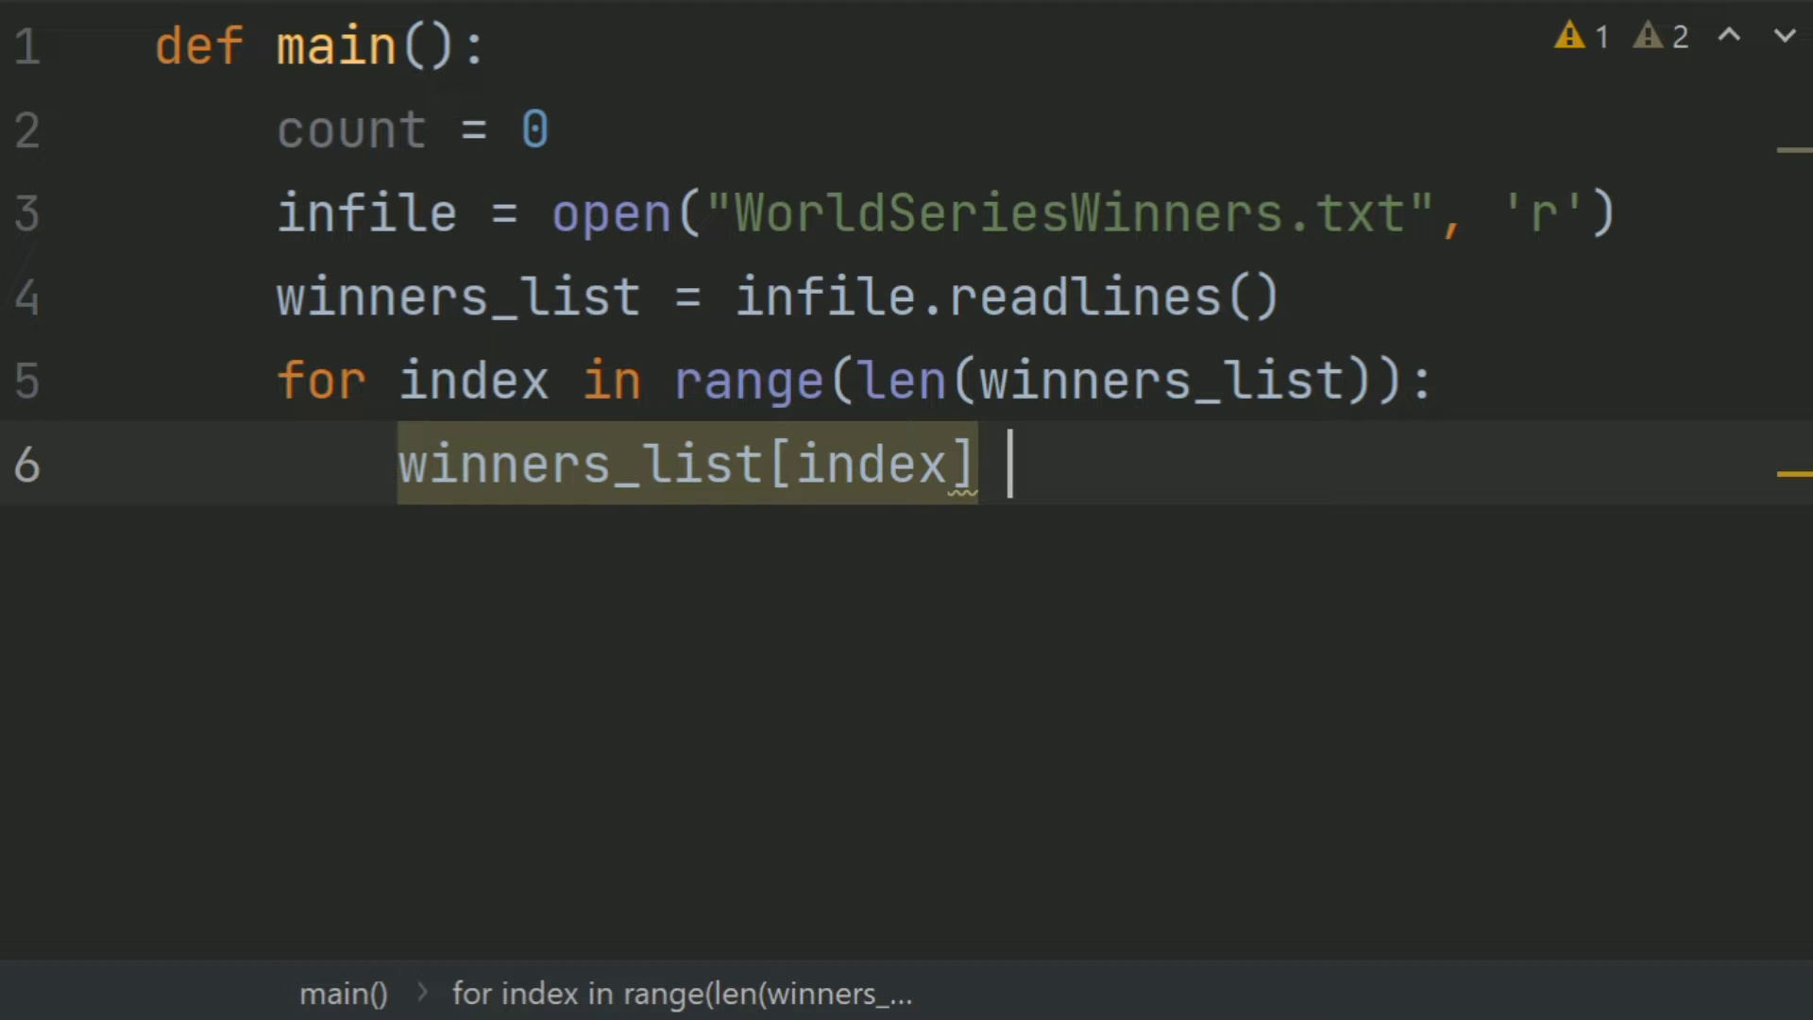
type(" = winn")
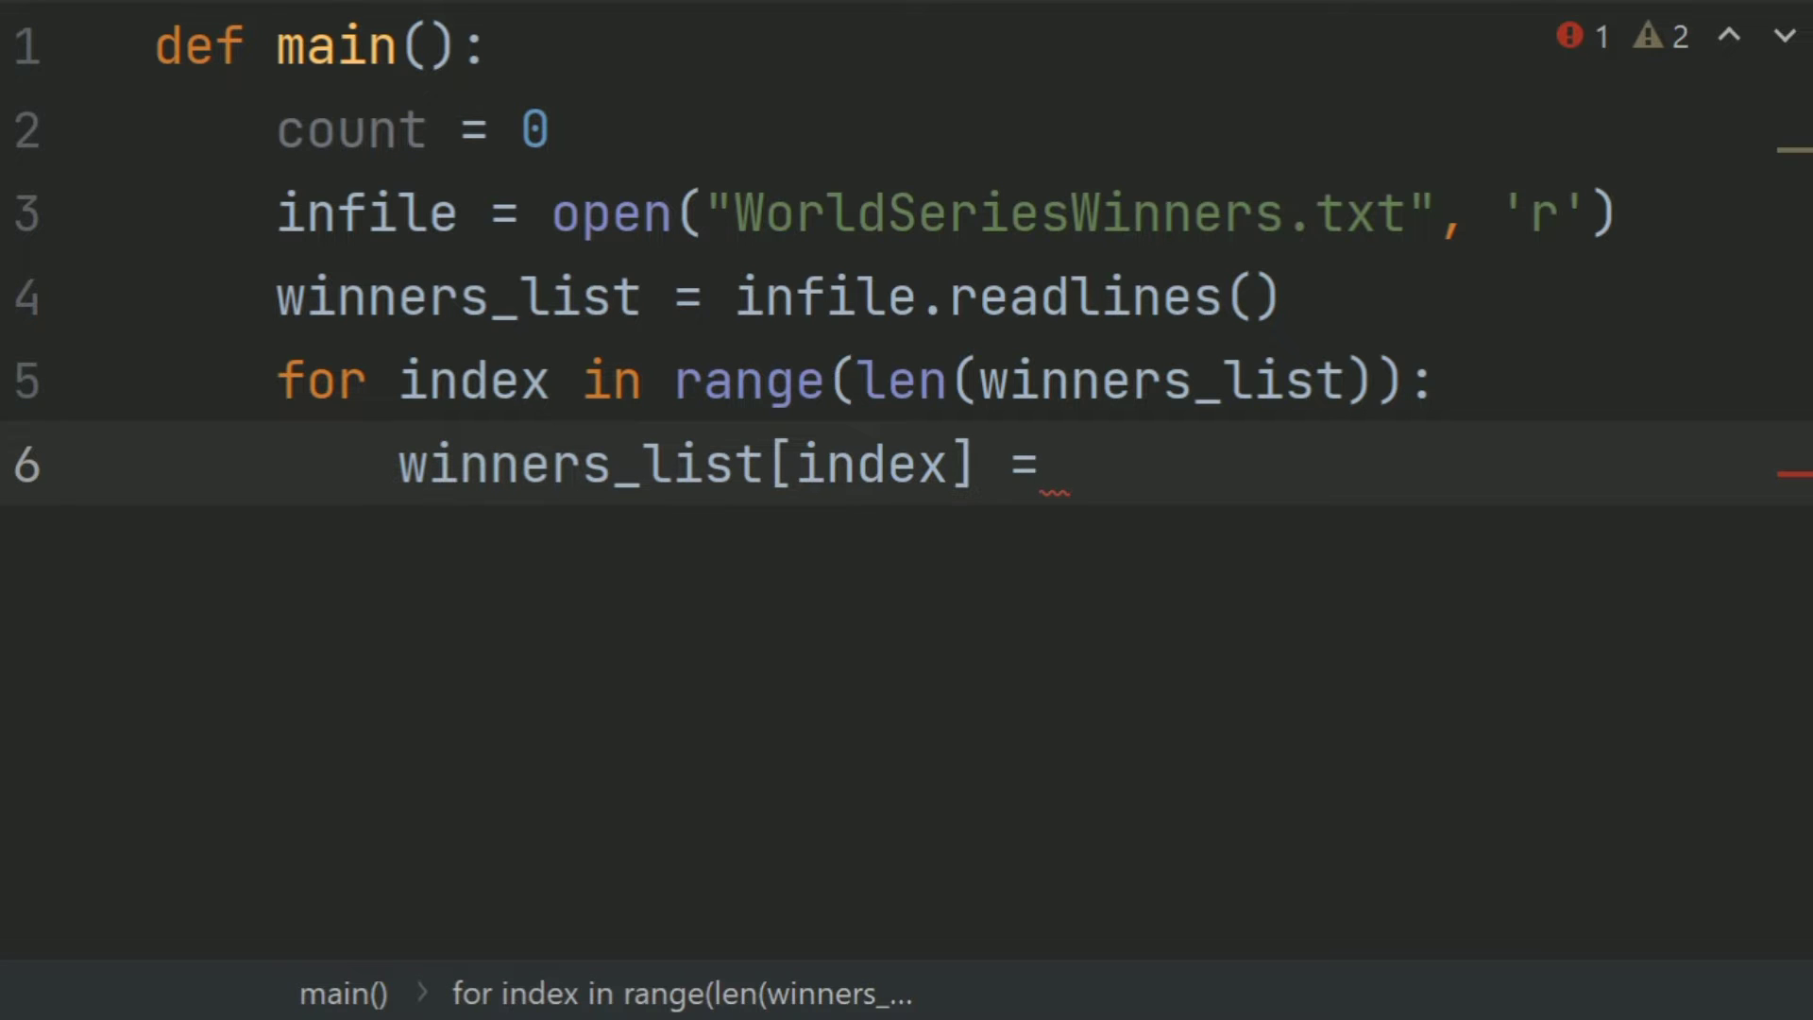
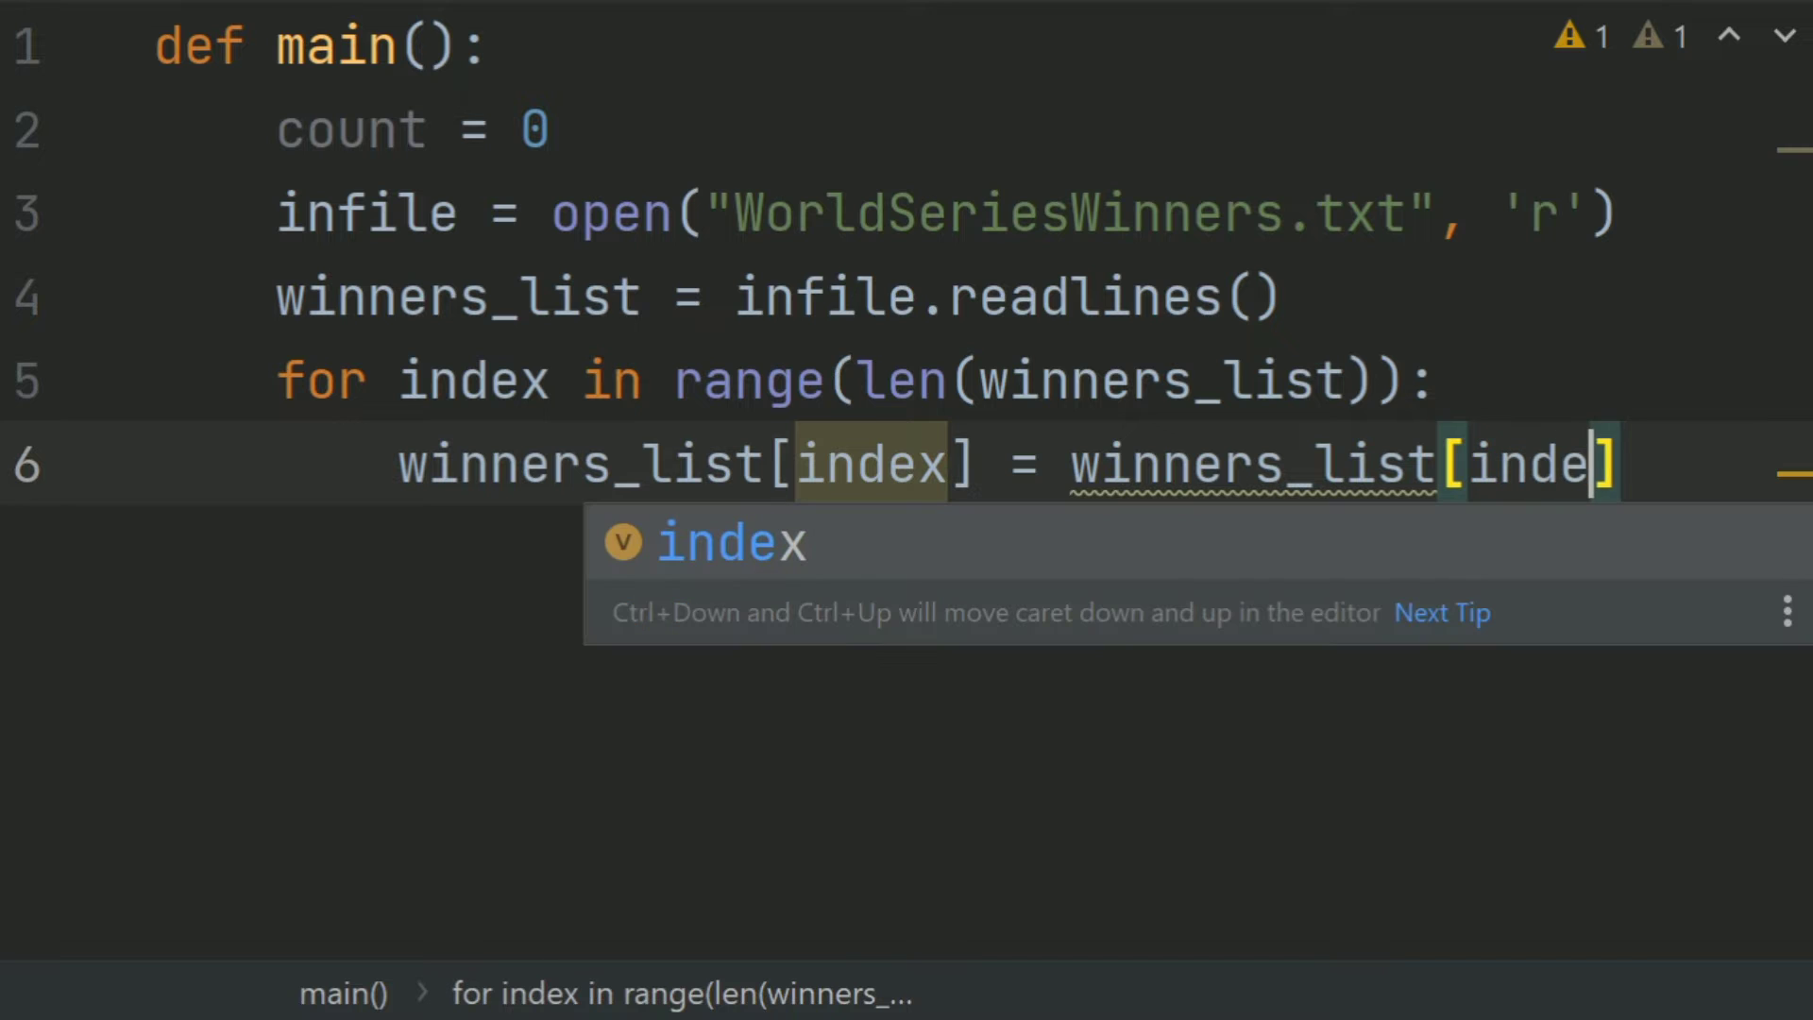
type("x")
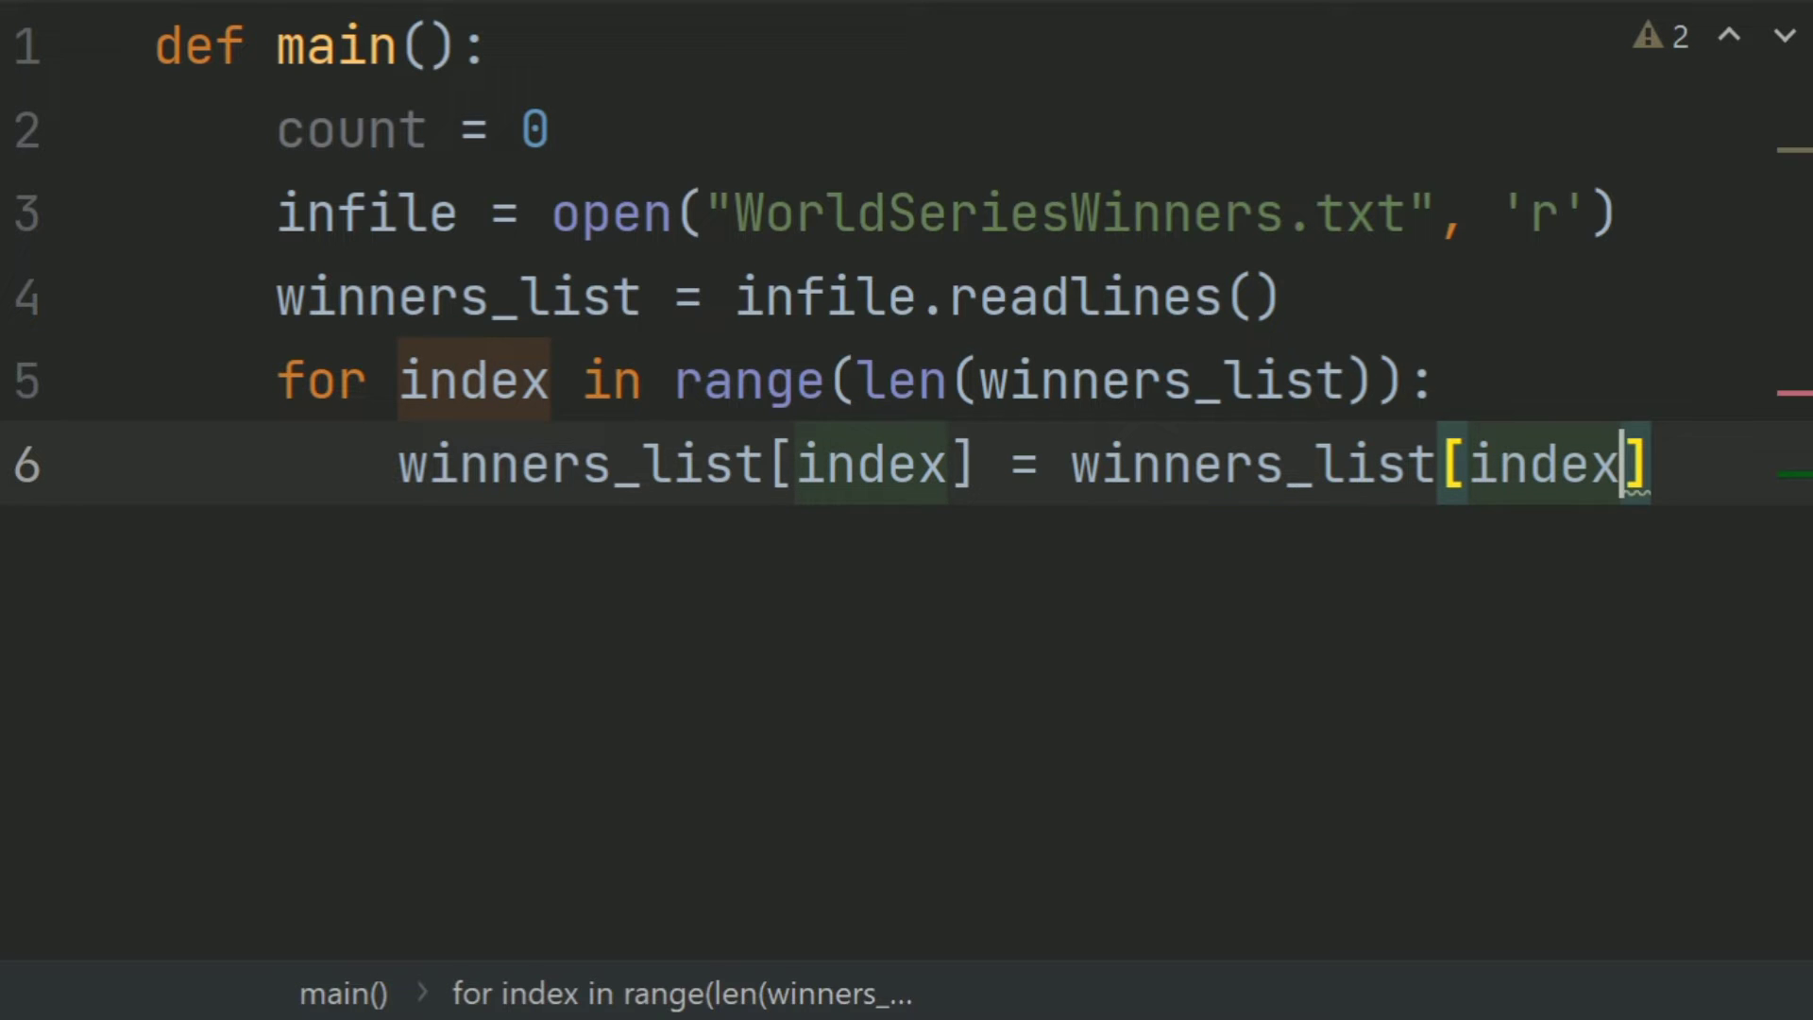
type("].")
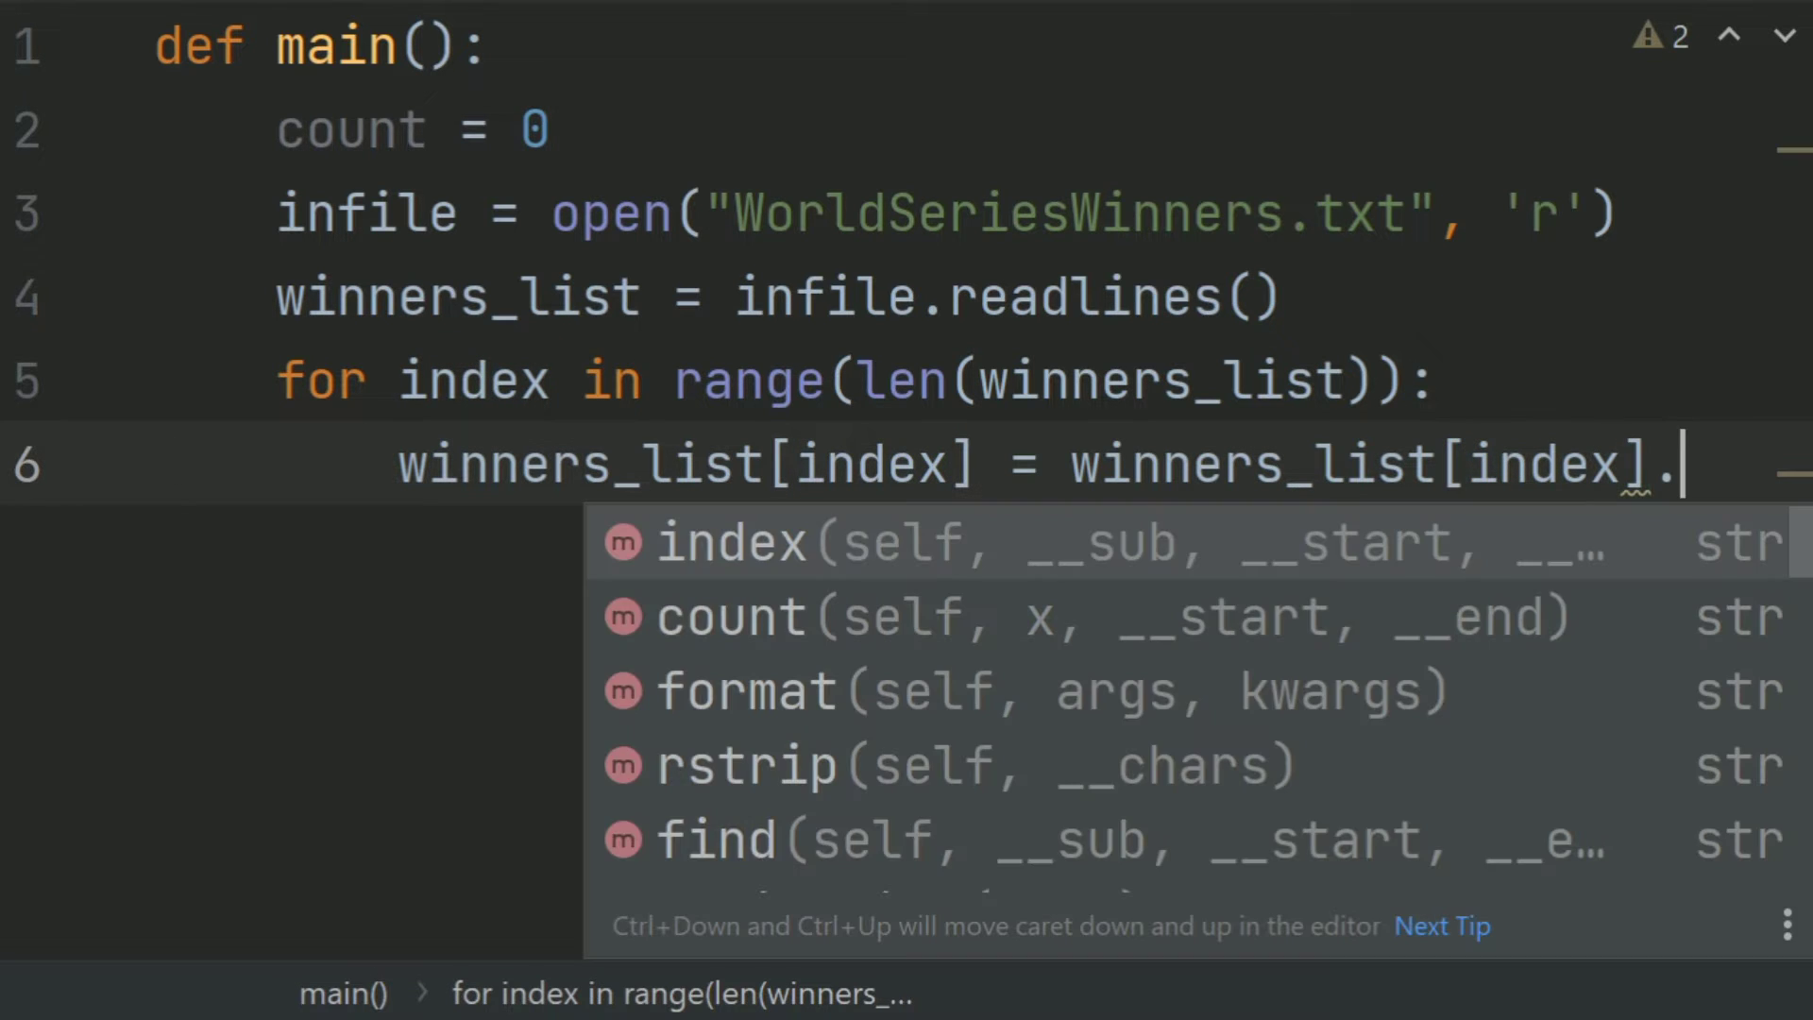
type("r")
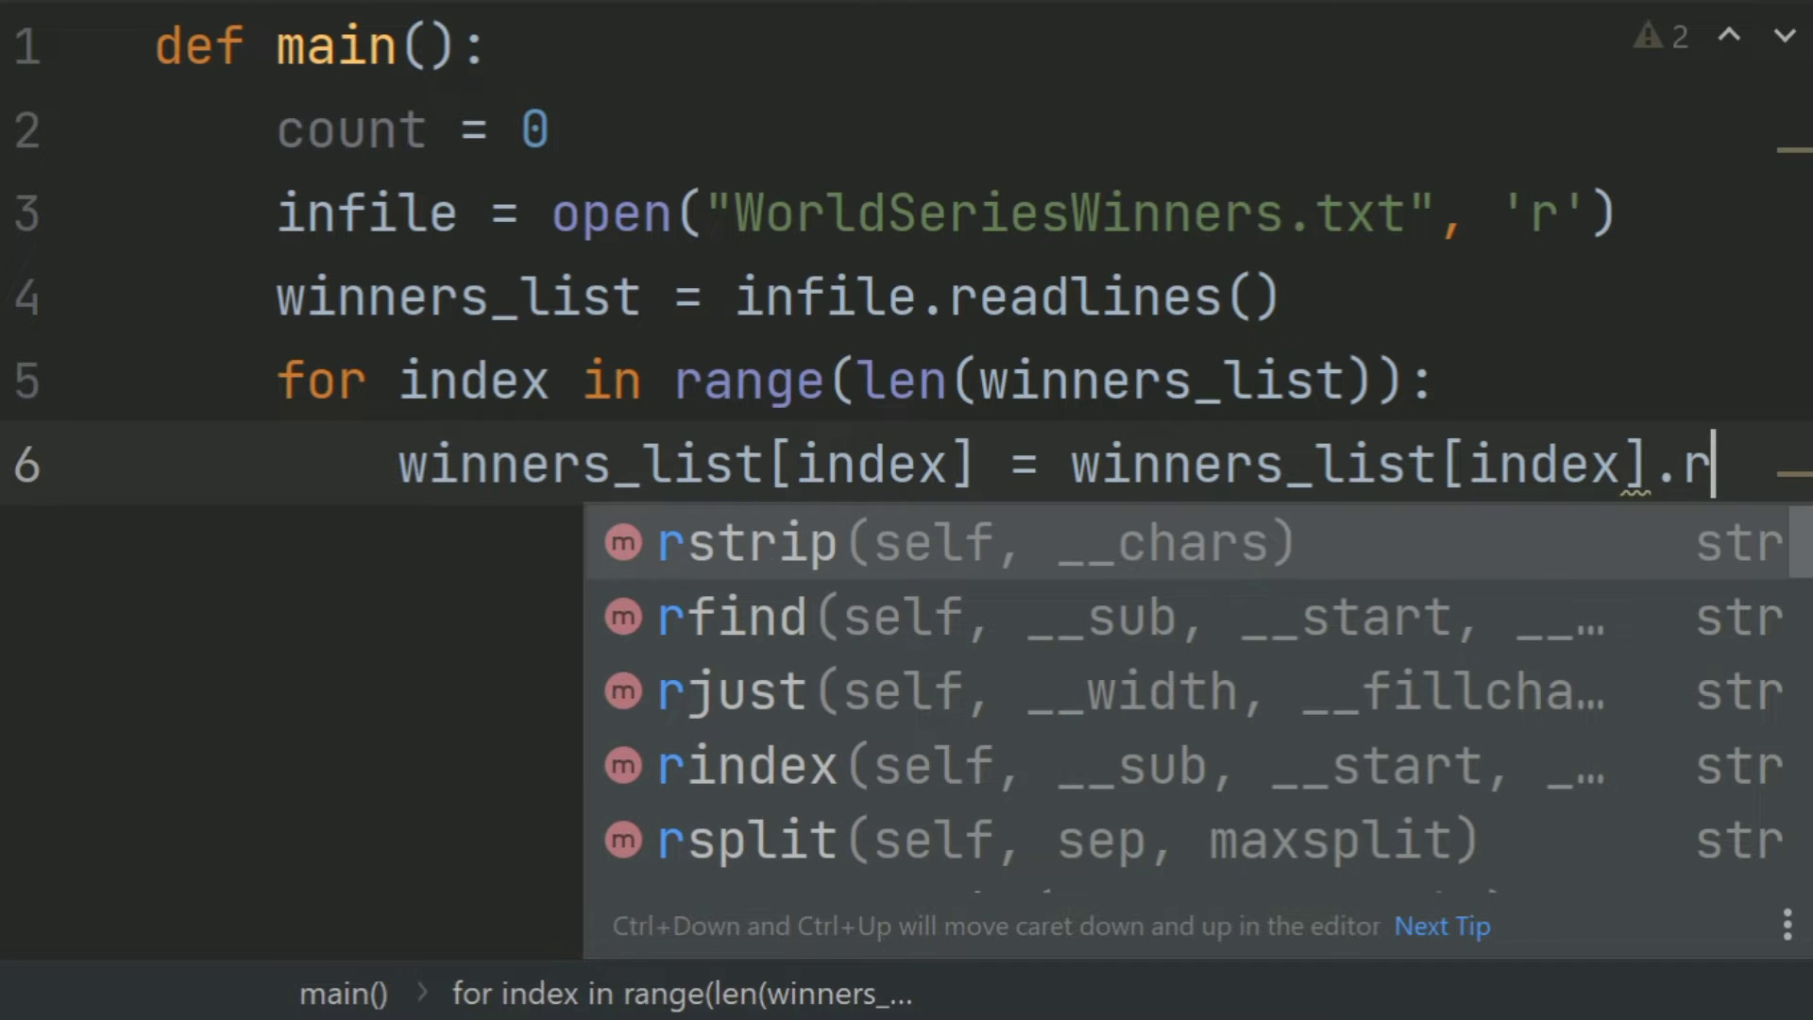
Complete line 6 as winners_list[index].rstrip('\n') and open line 7 below it
key("Return")
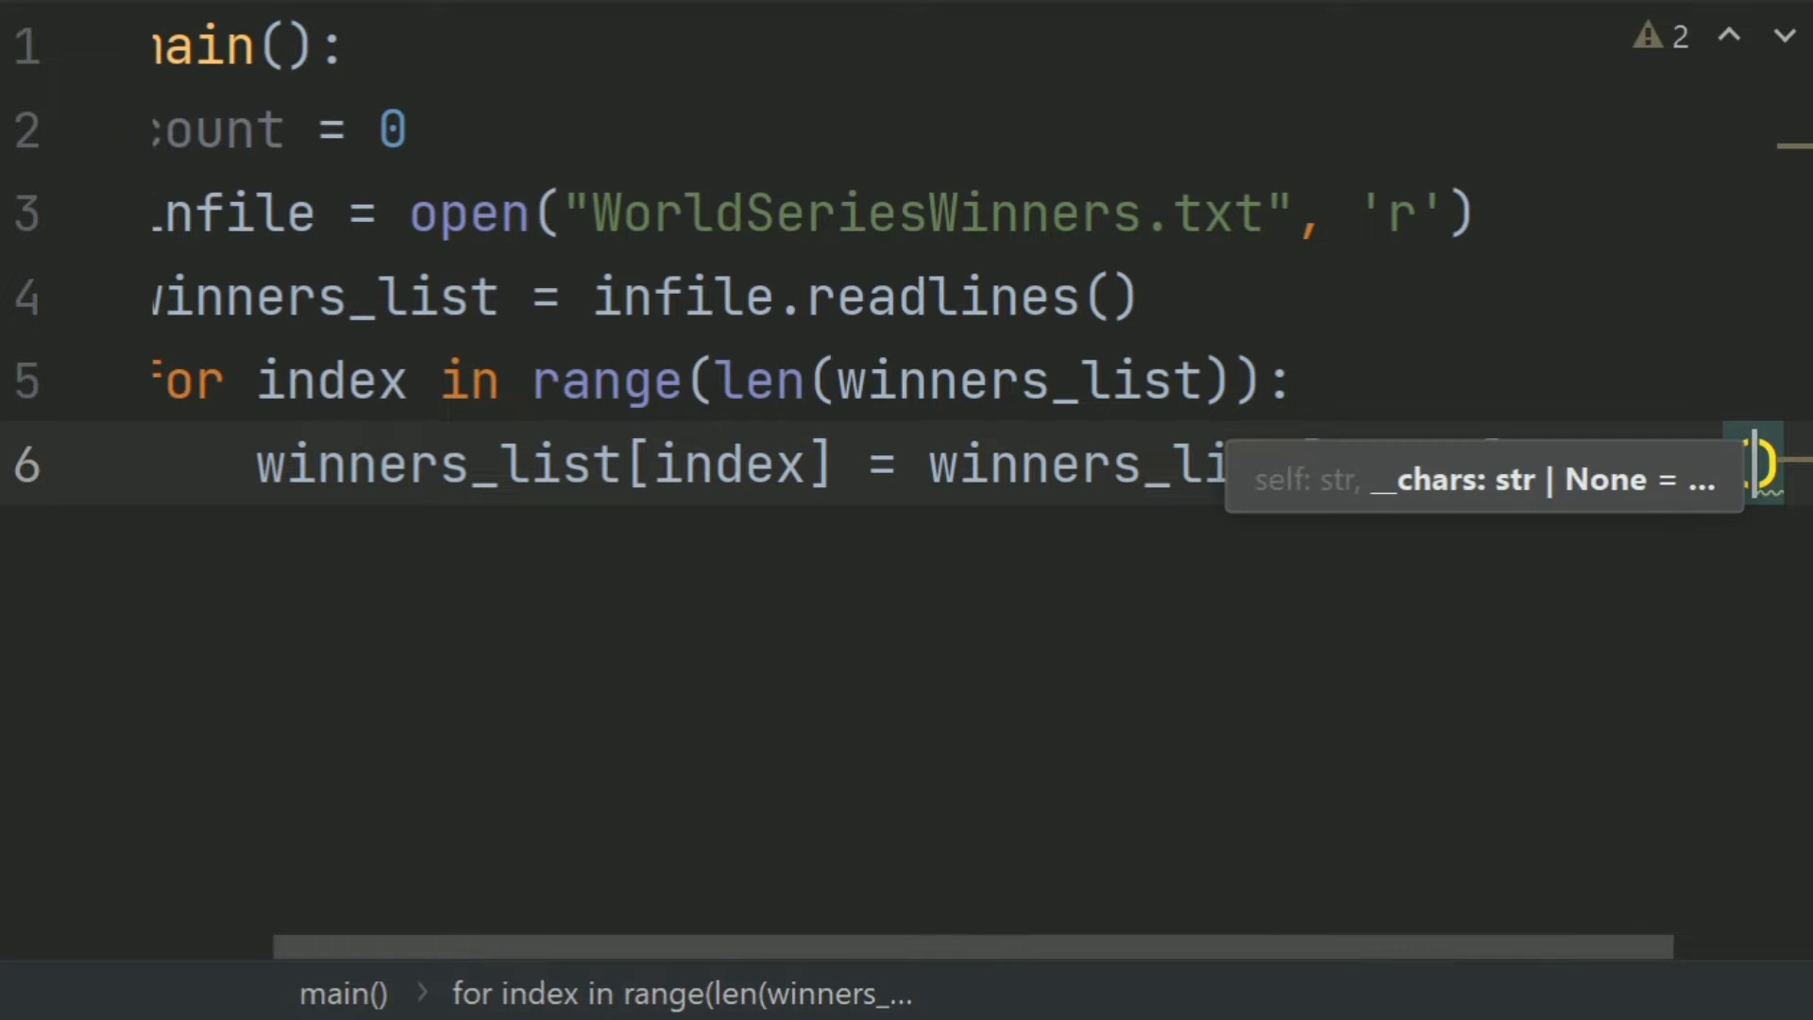
type("'")
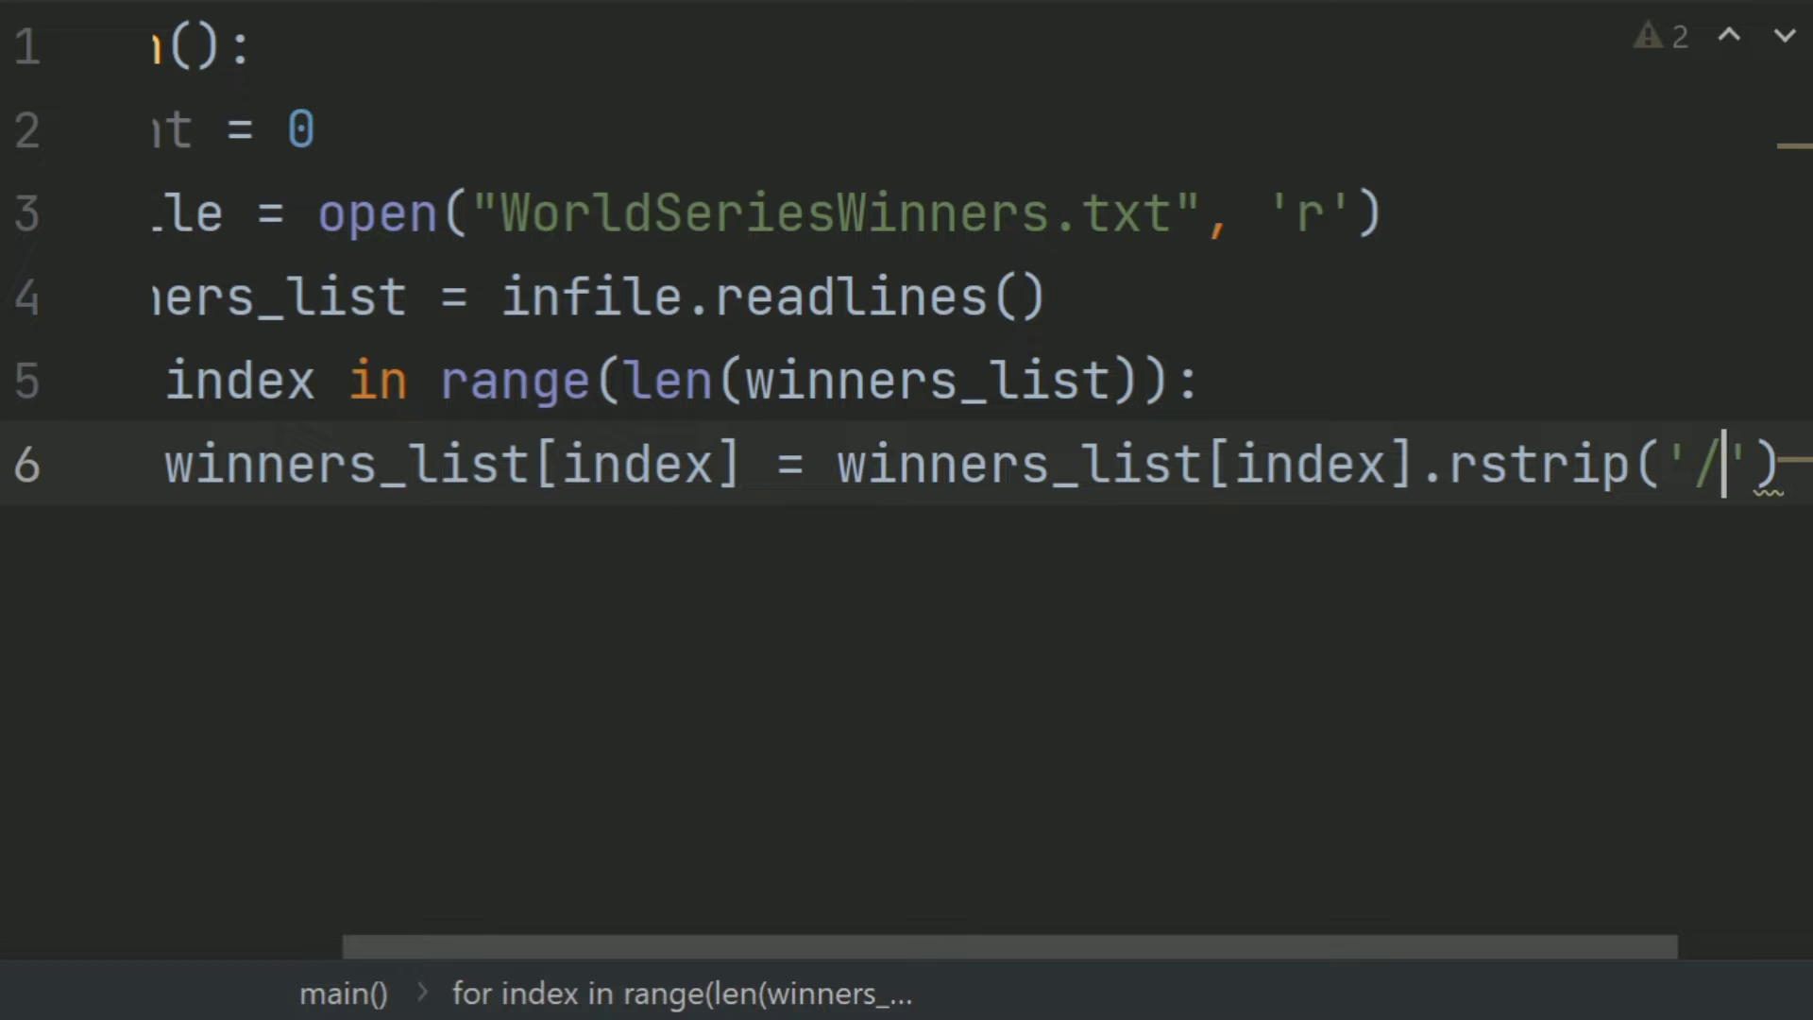
type("\\n")
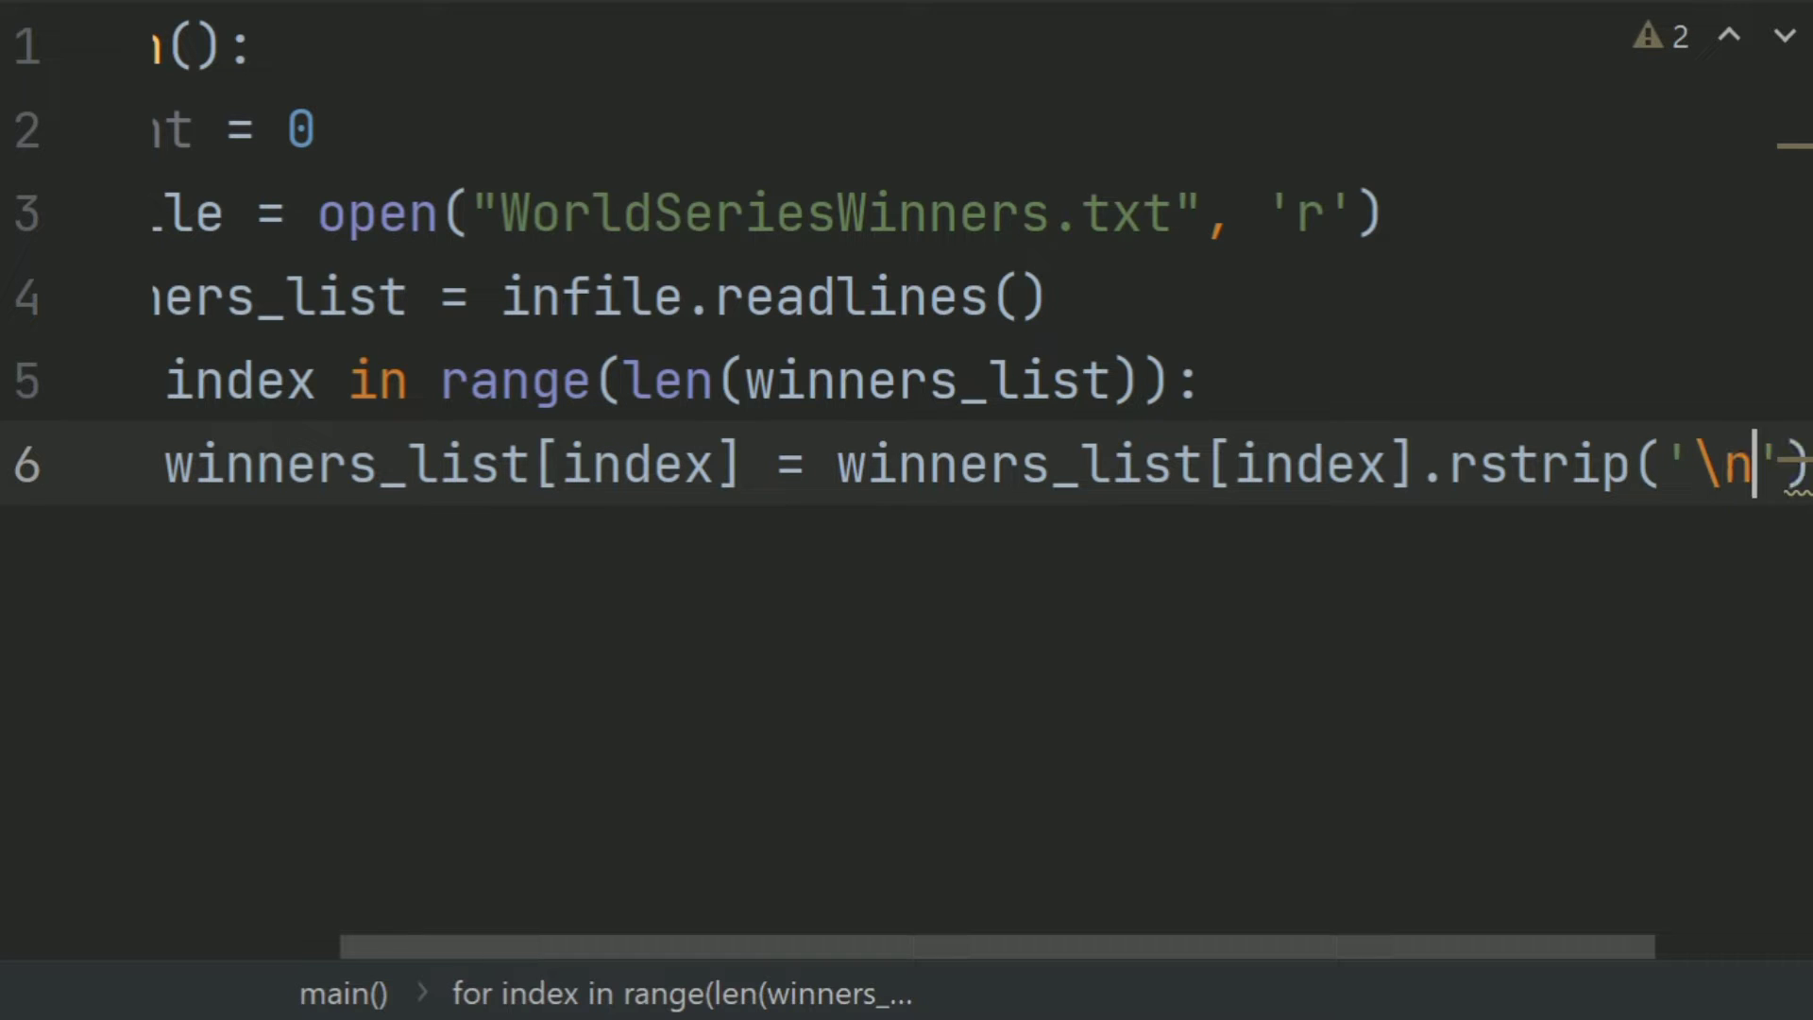
key("shift+Return")
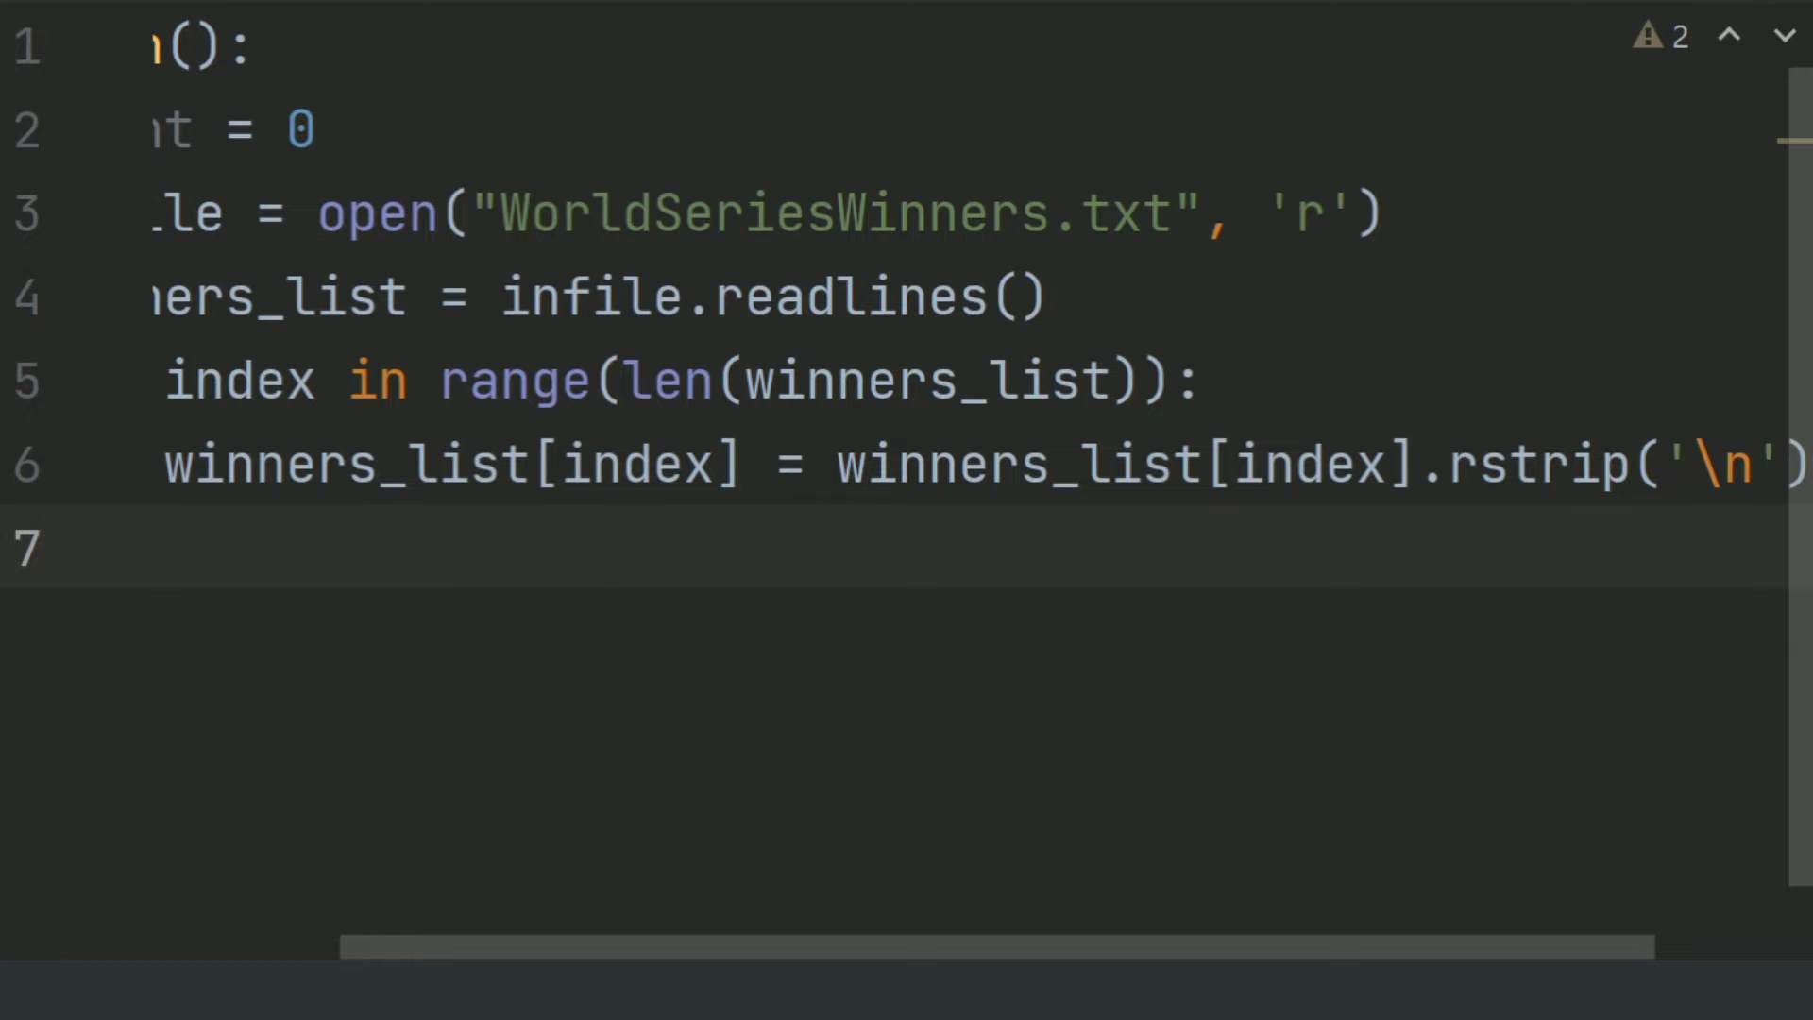
Write line 7's search = input() prompt for a team name, ending with 'won: '
key("BackSpace")
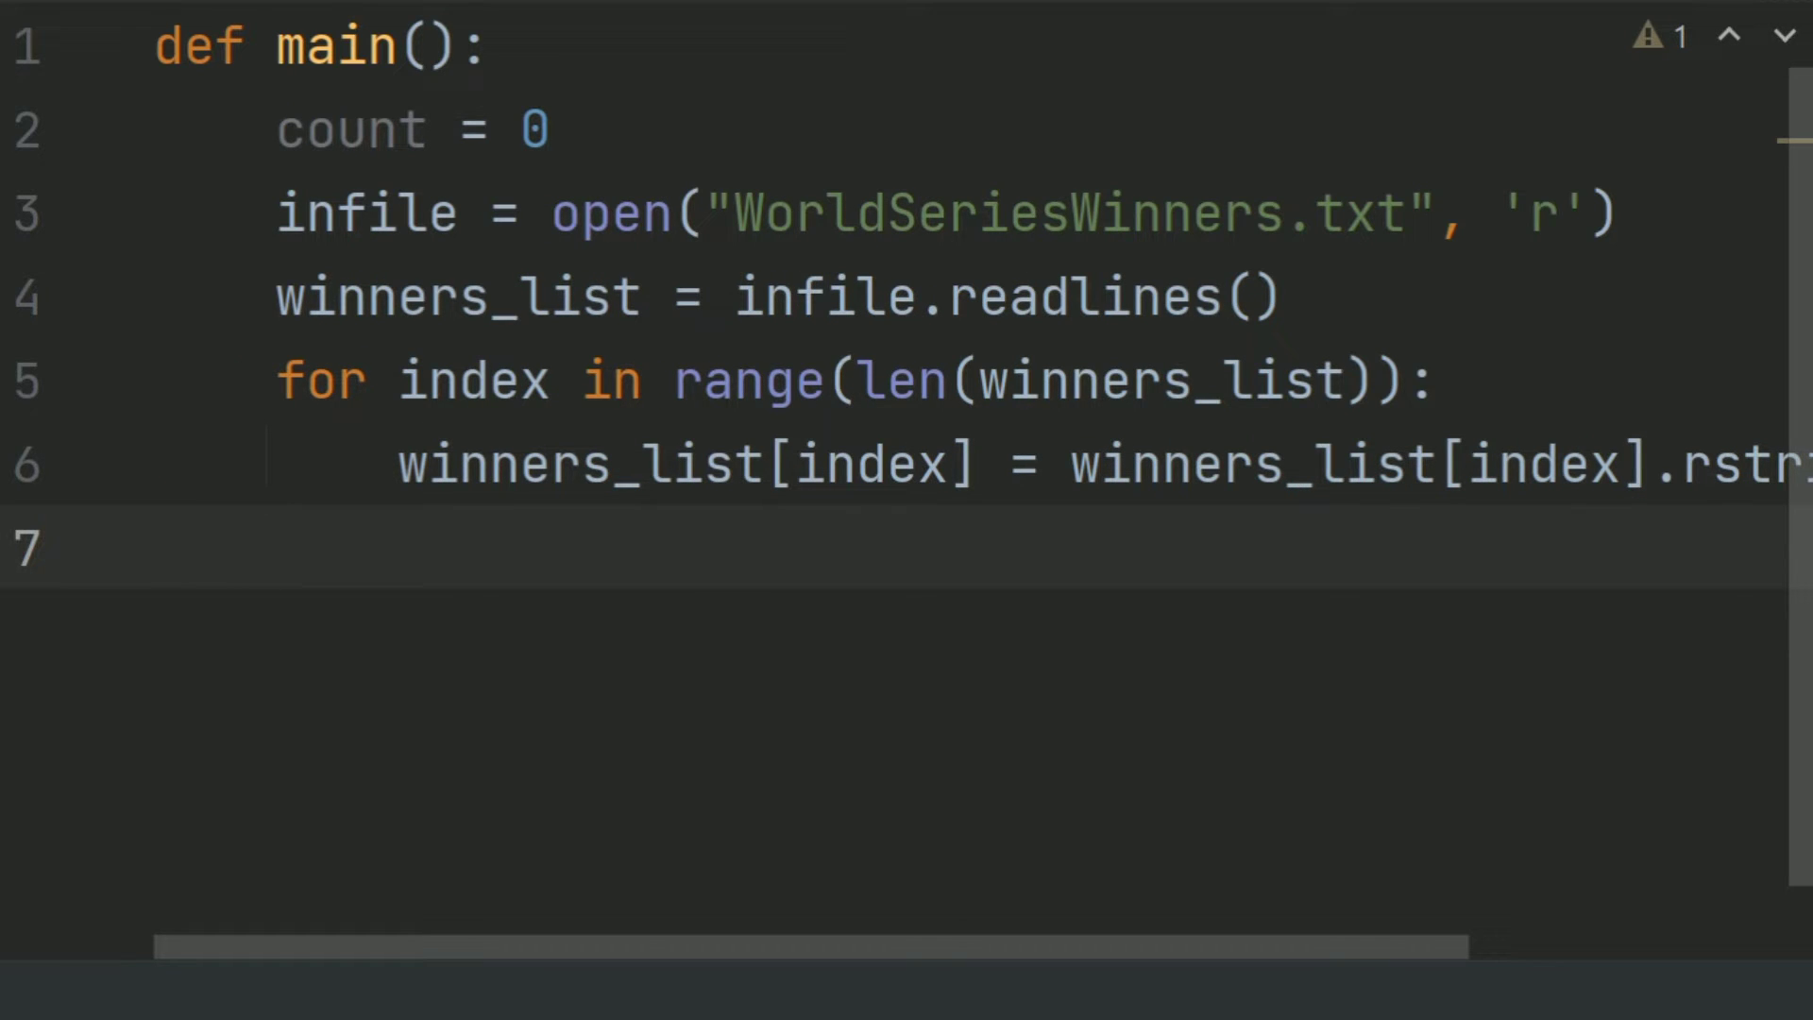
type("se")
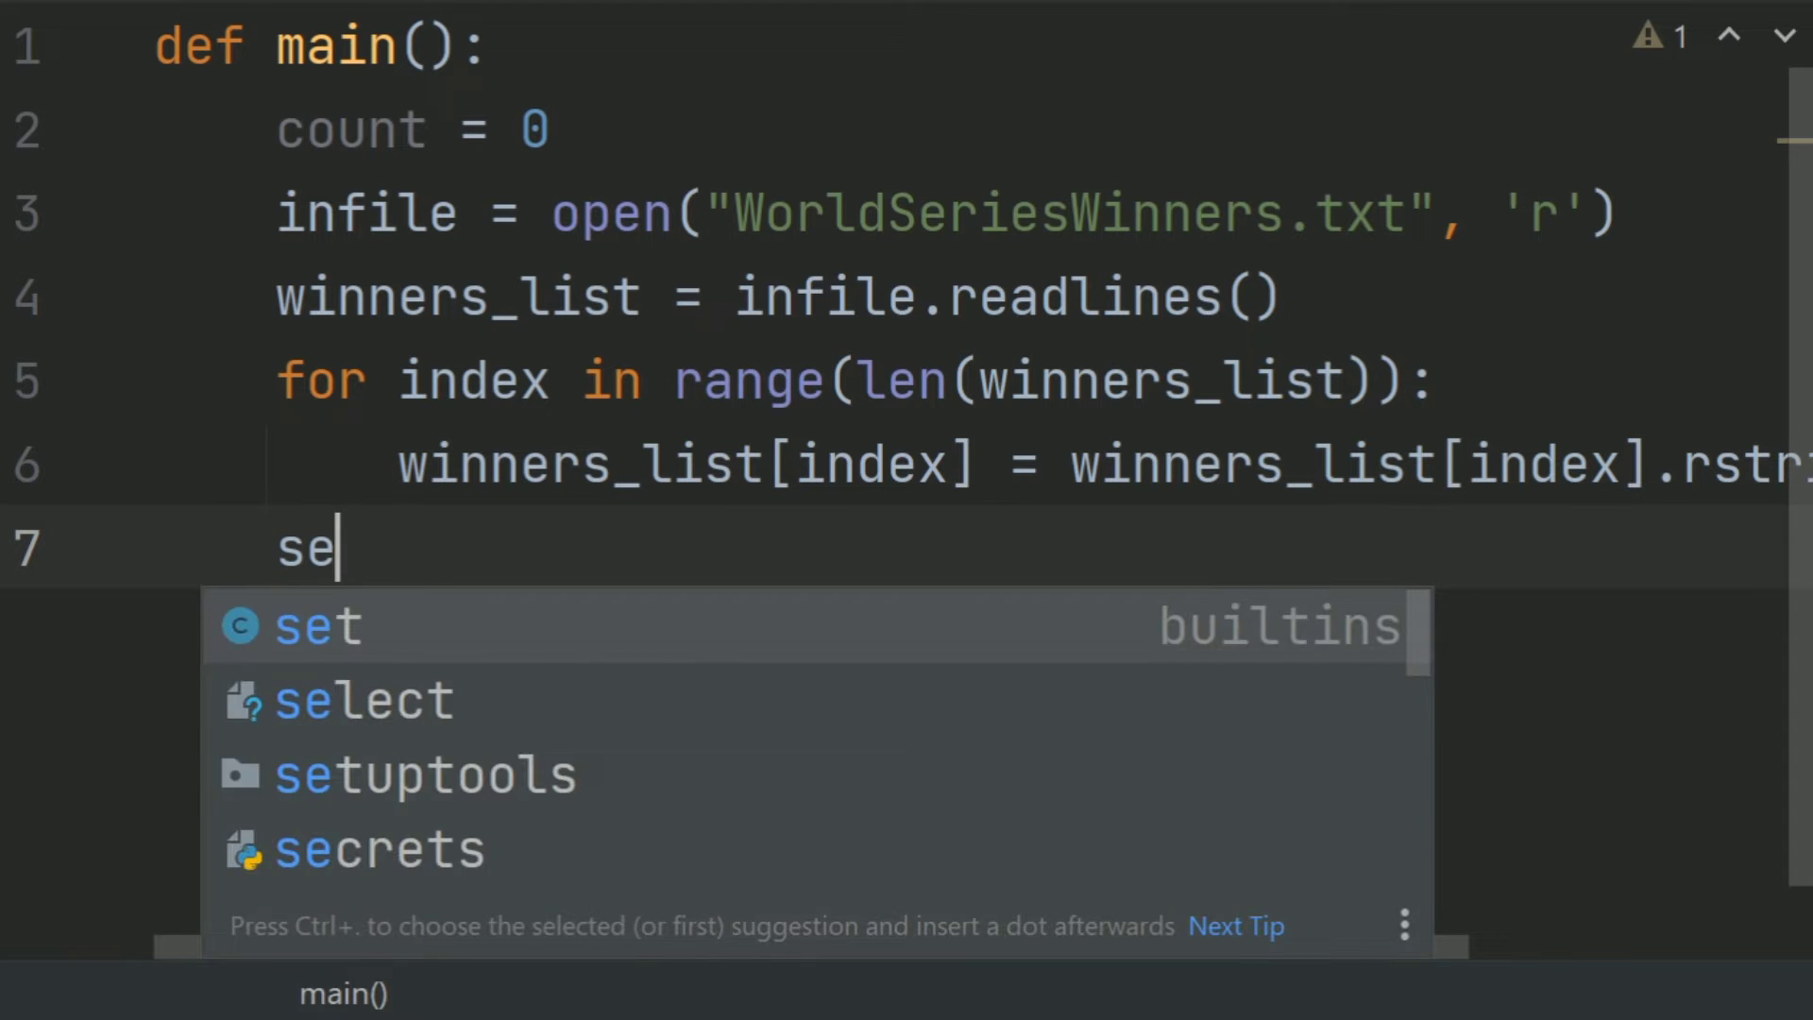
type("arch = ")
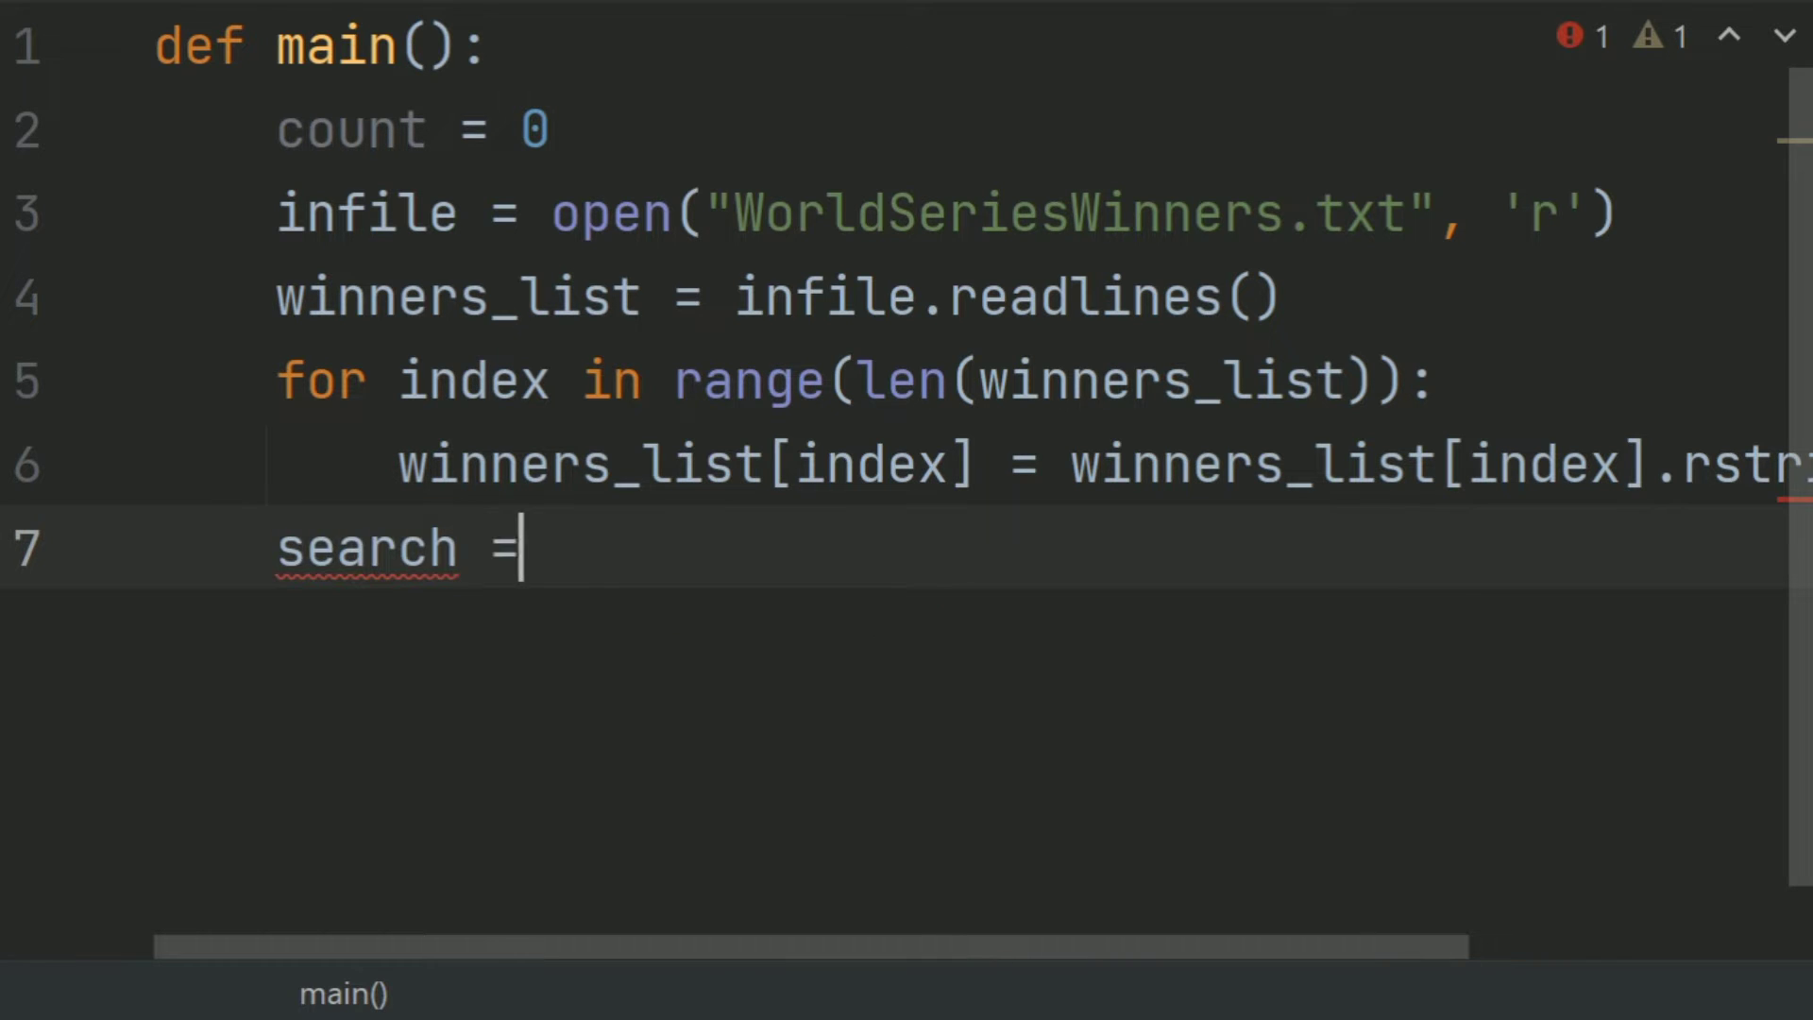
type("inp")
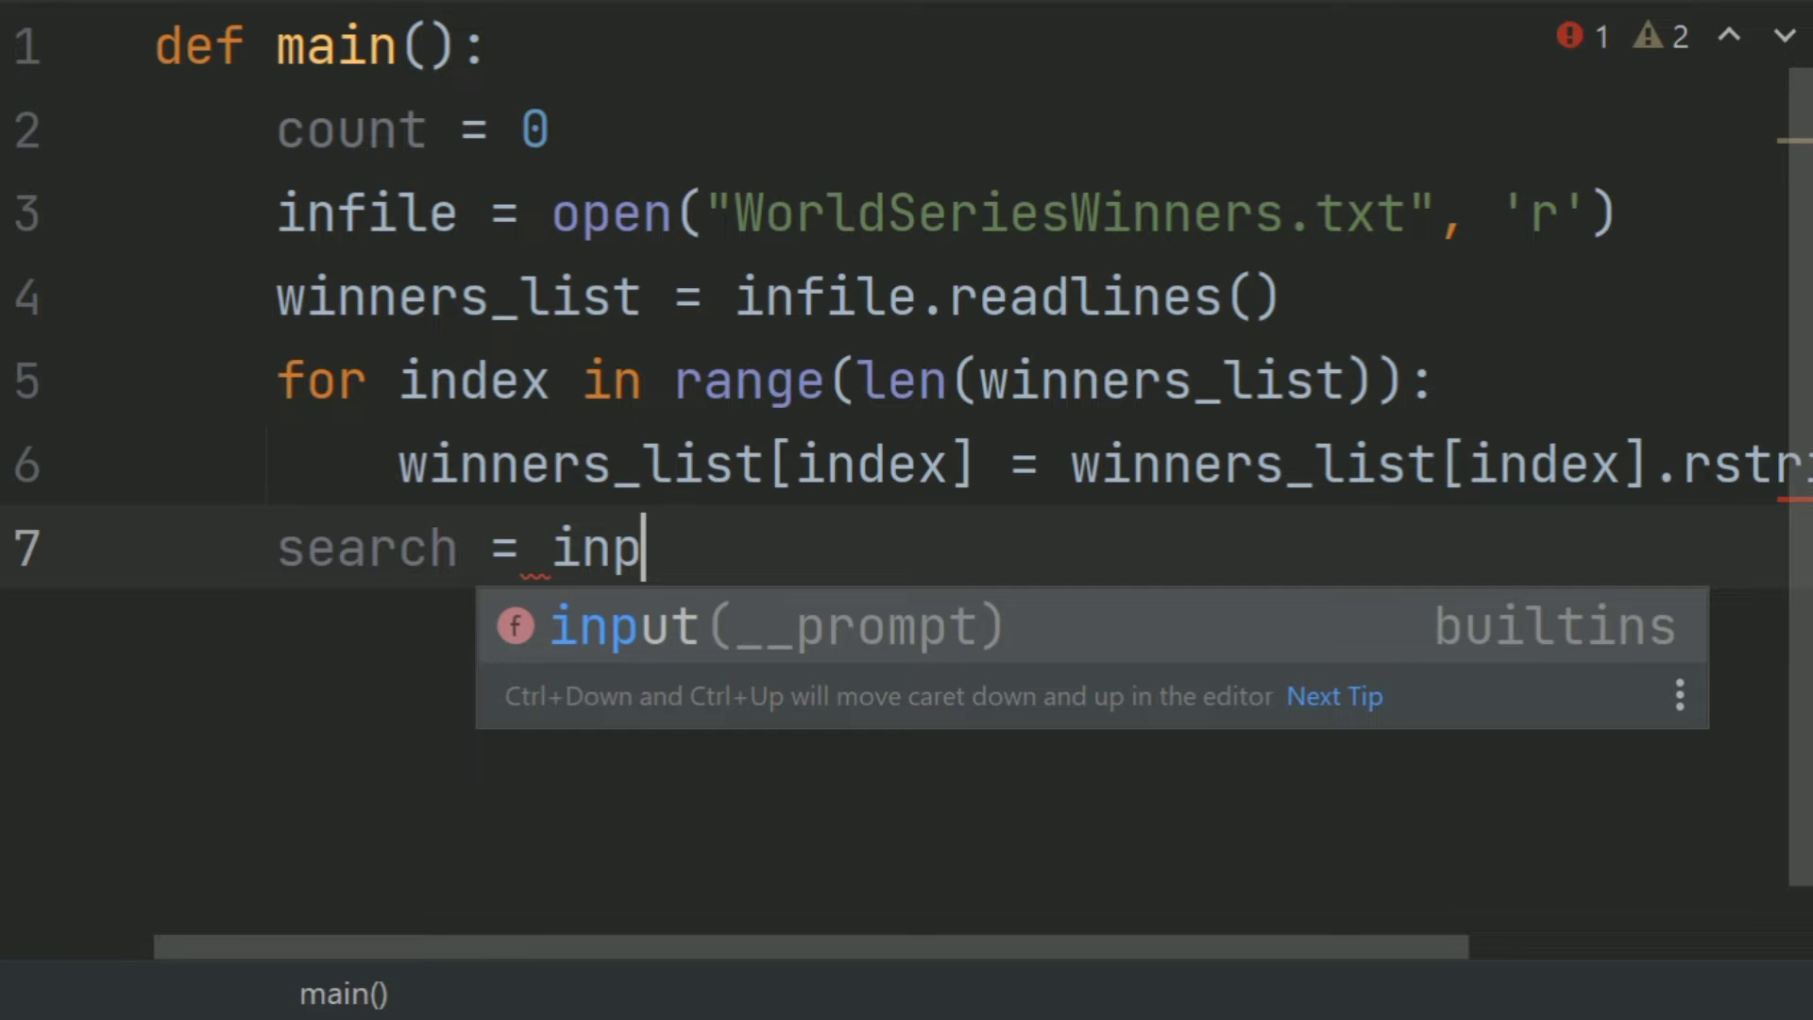
key("Return")
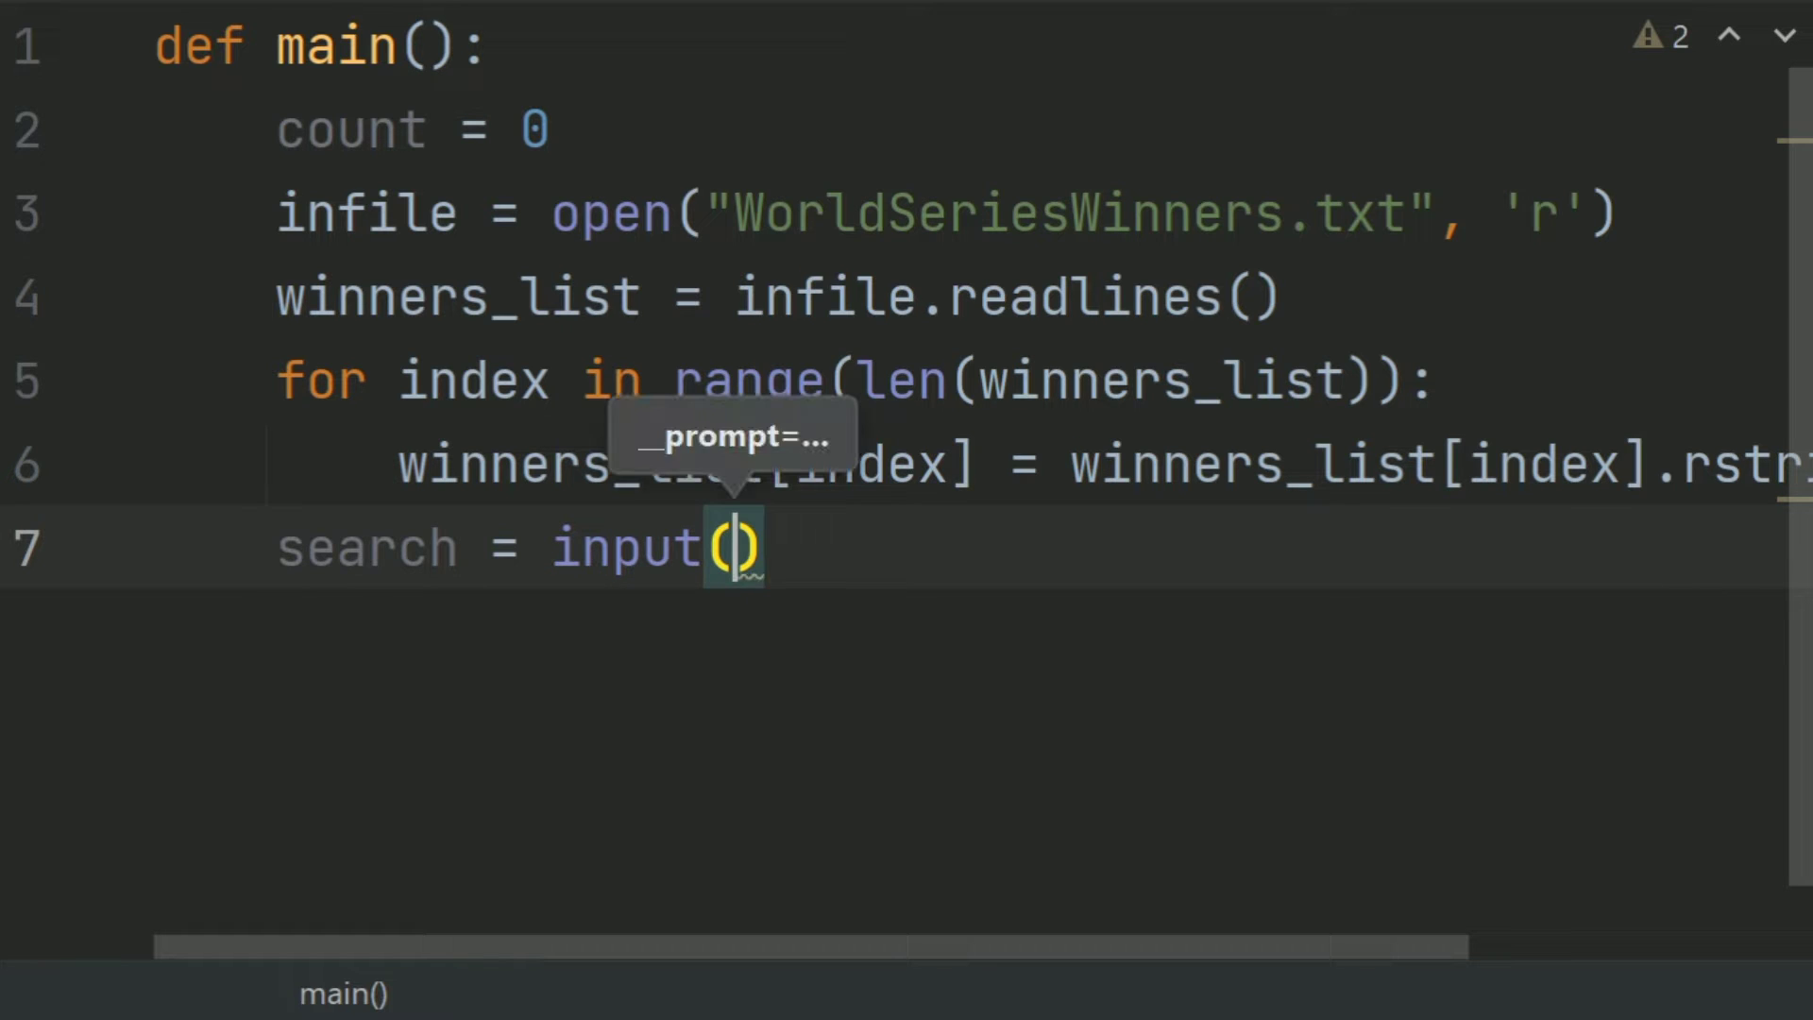
type("\"En")
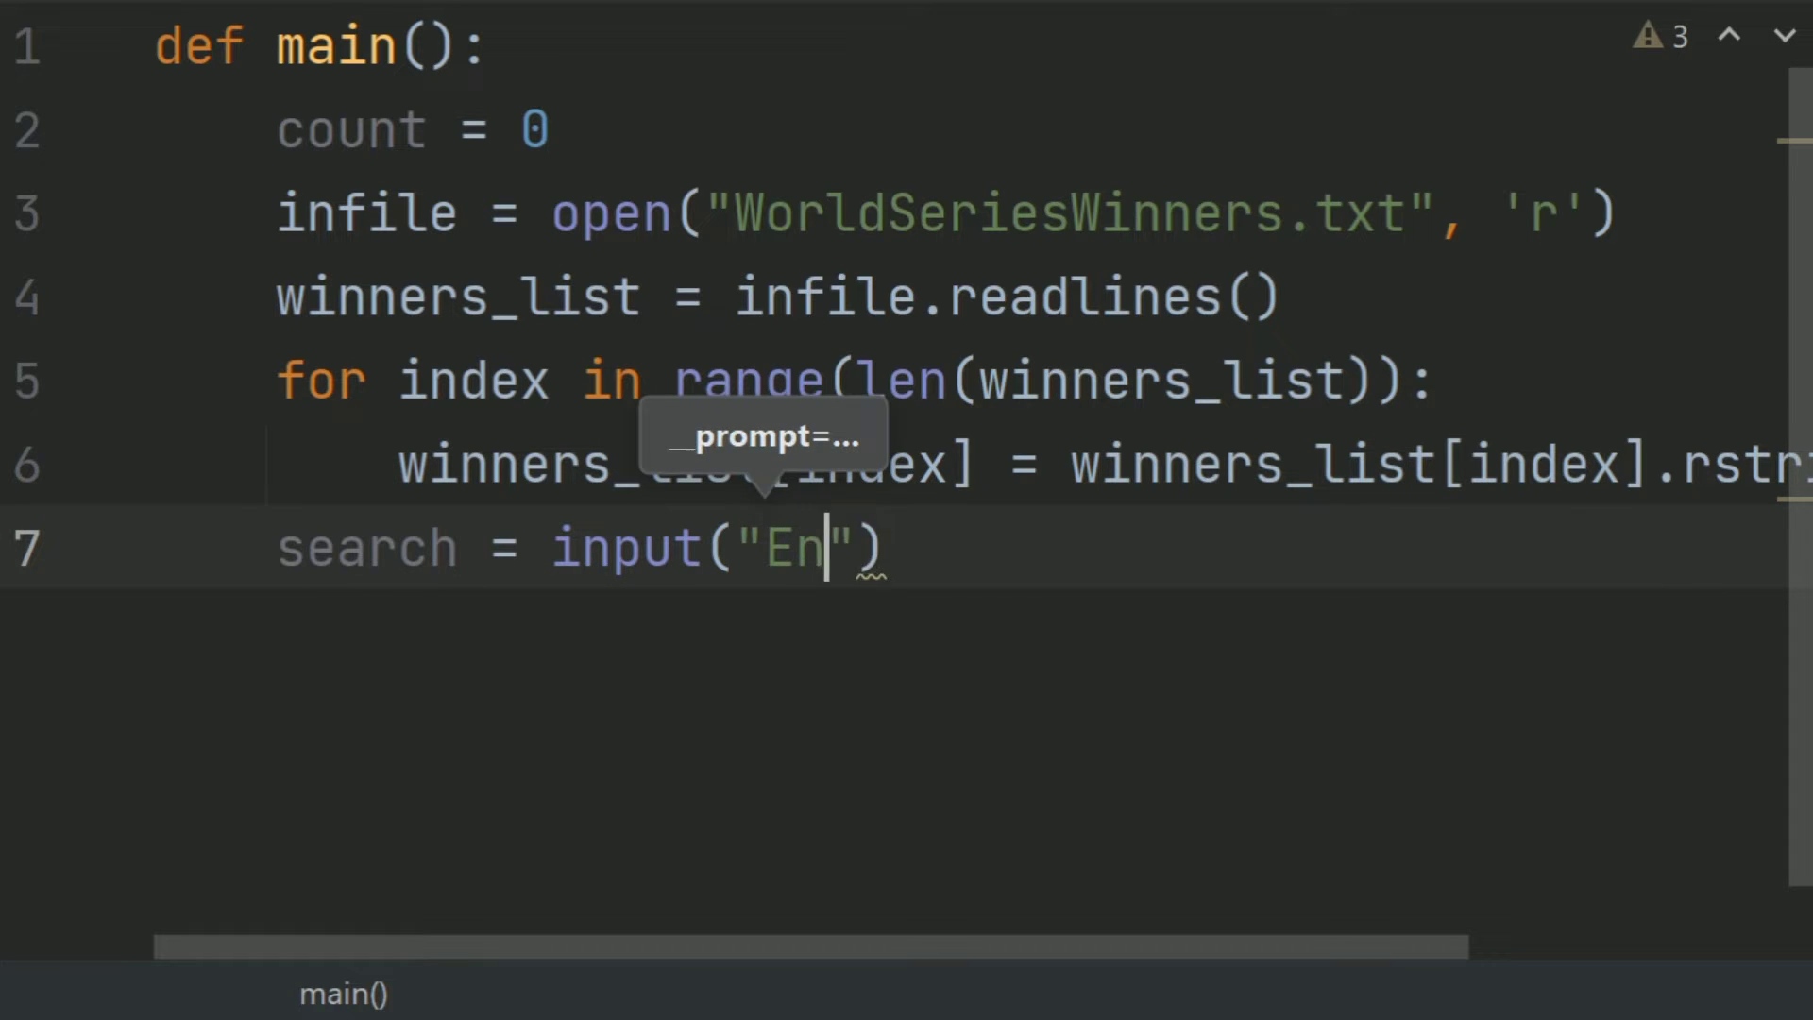
type("ter ")
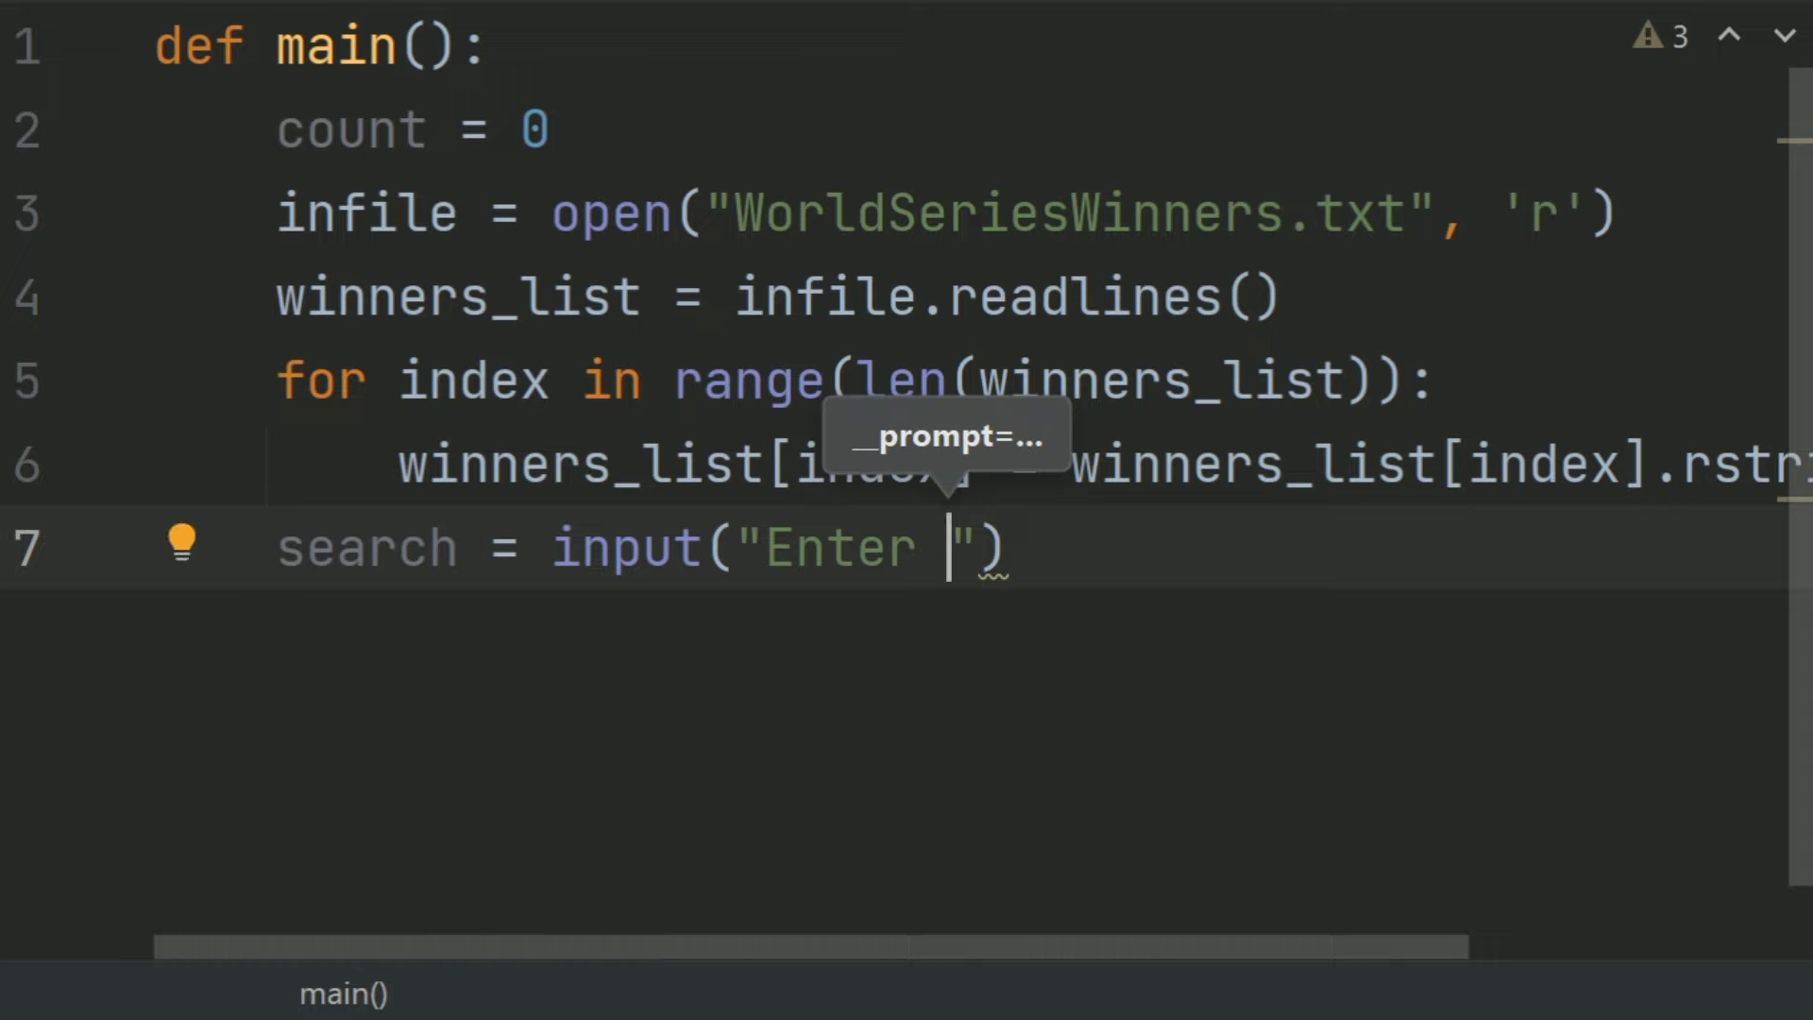
type("the name ")
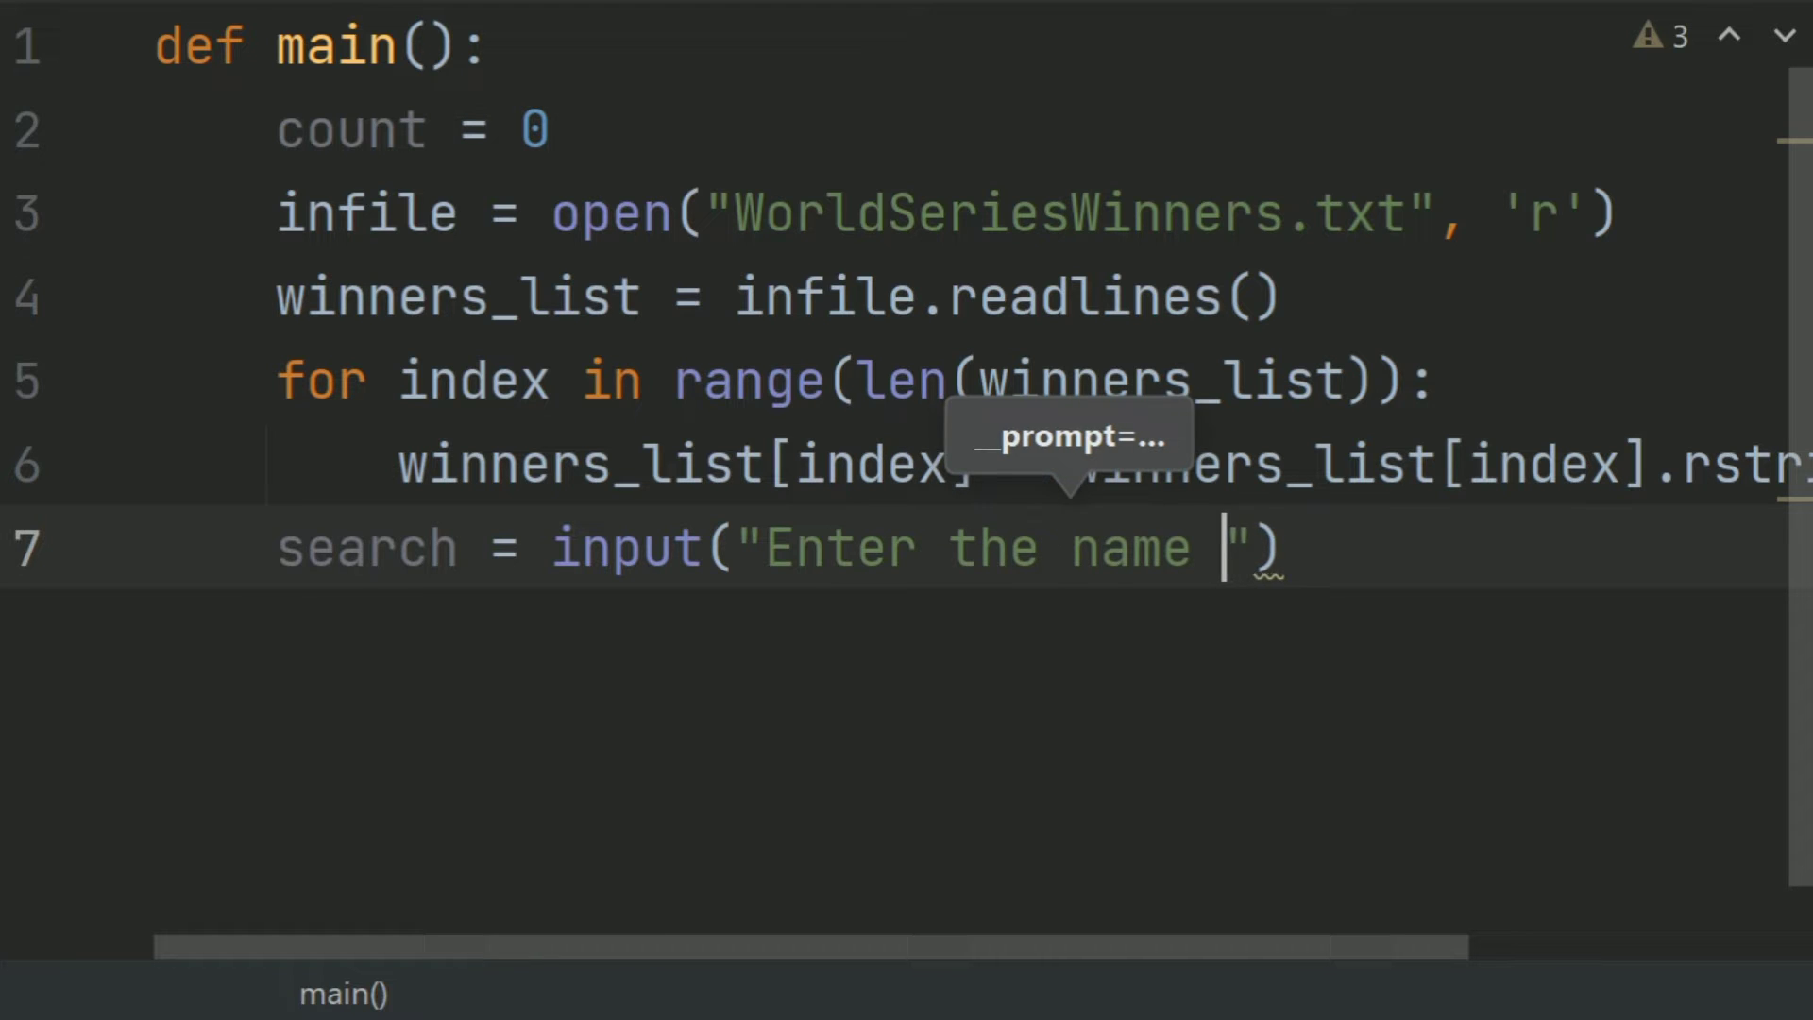
type("of the tea")
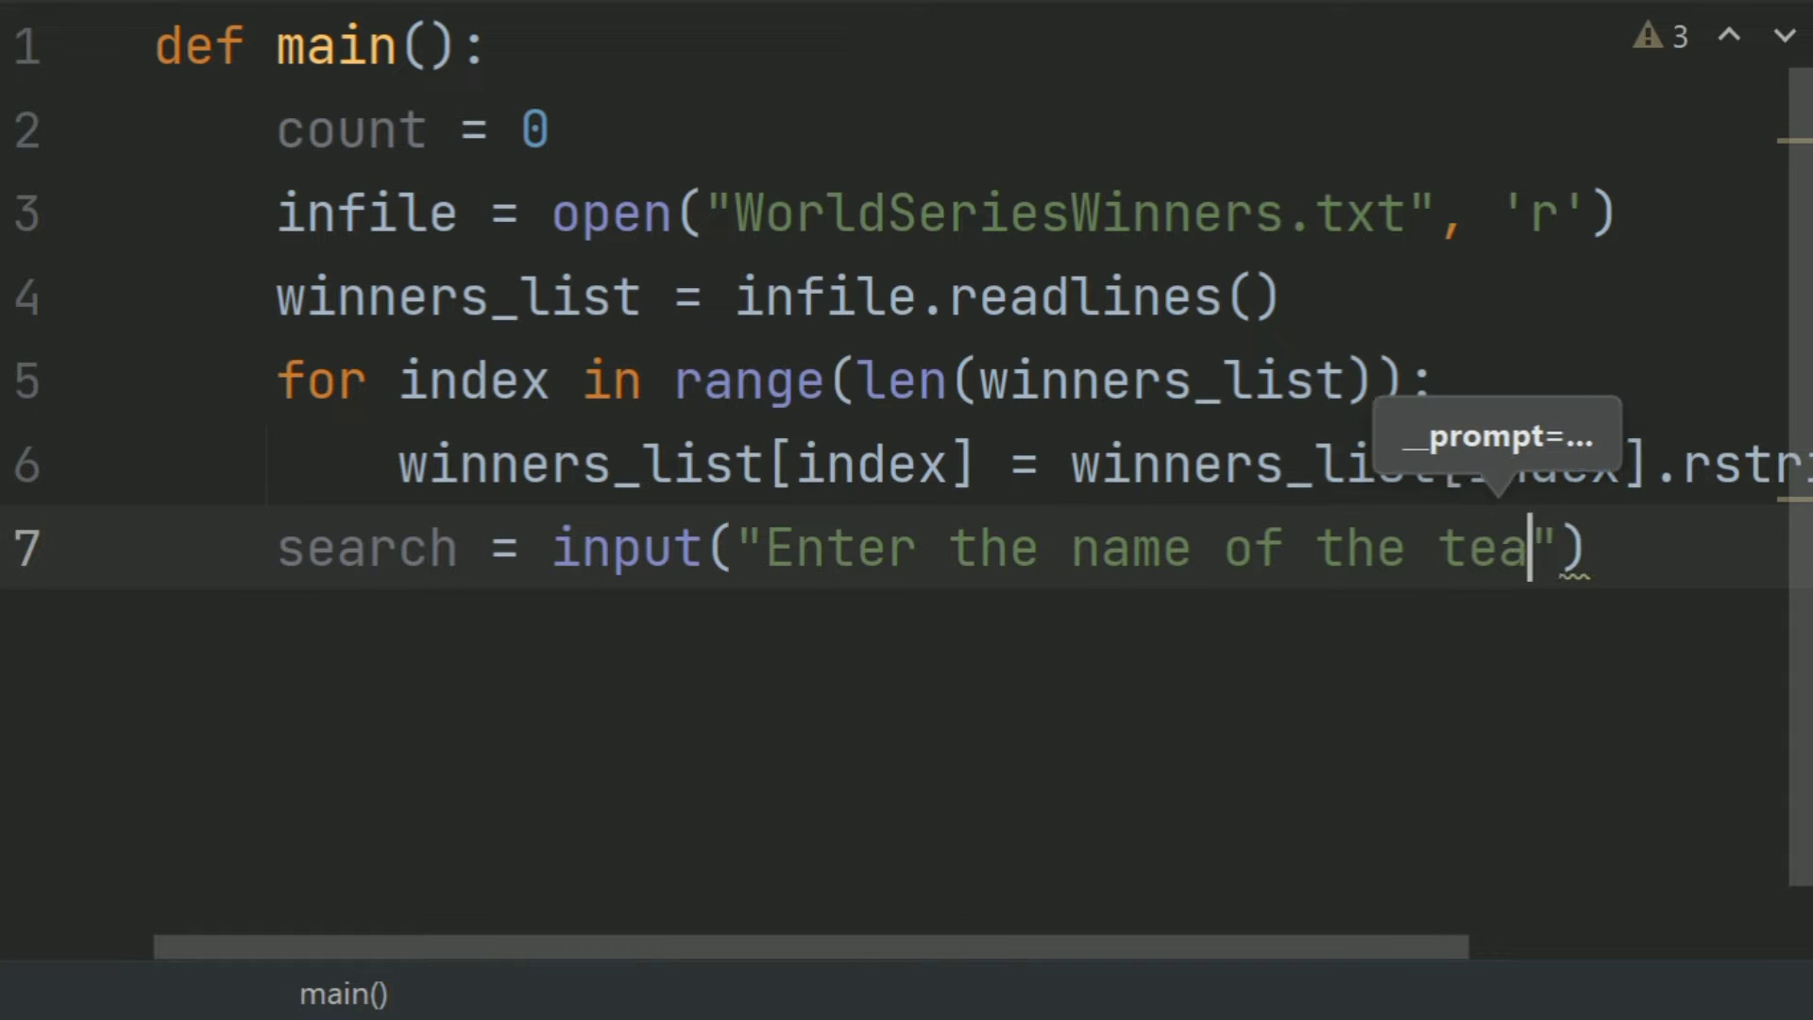
type("m")
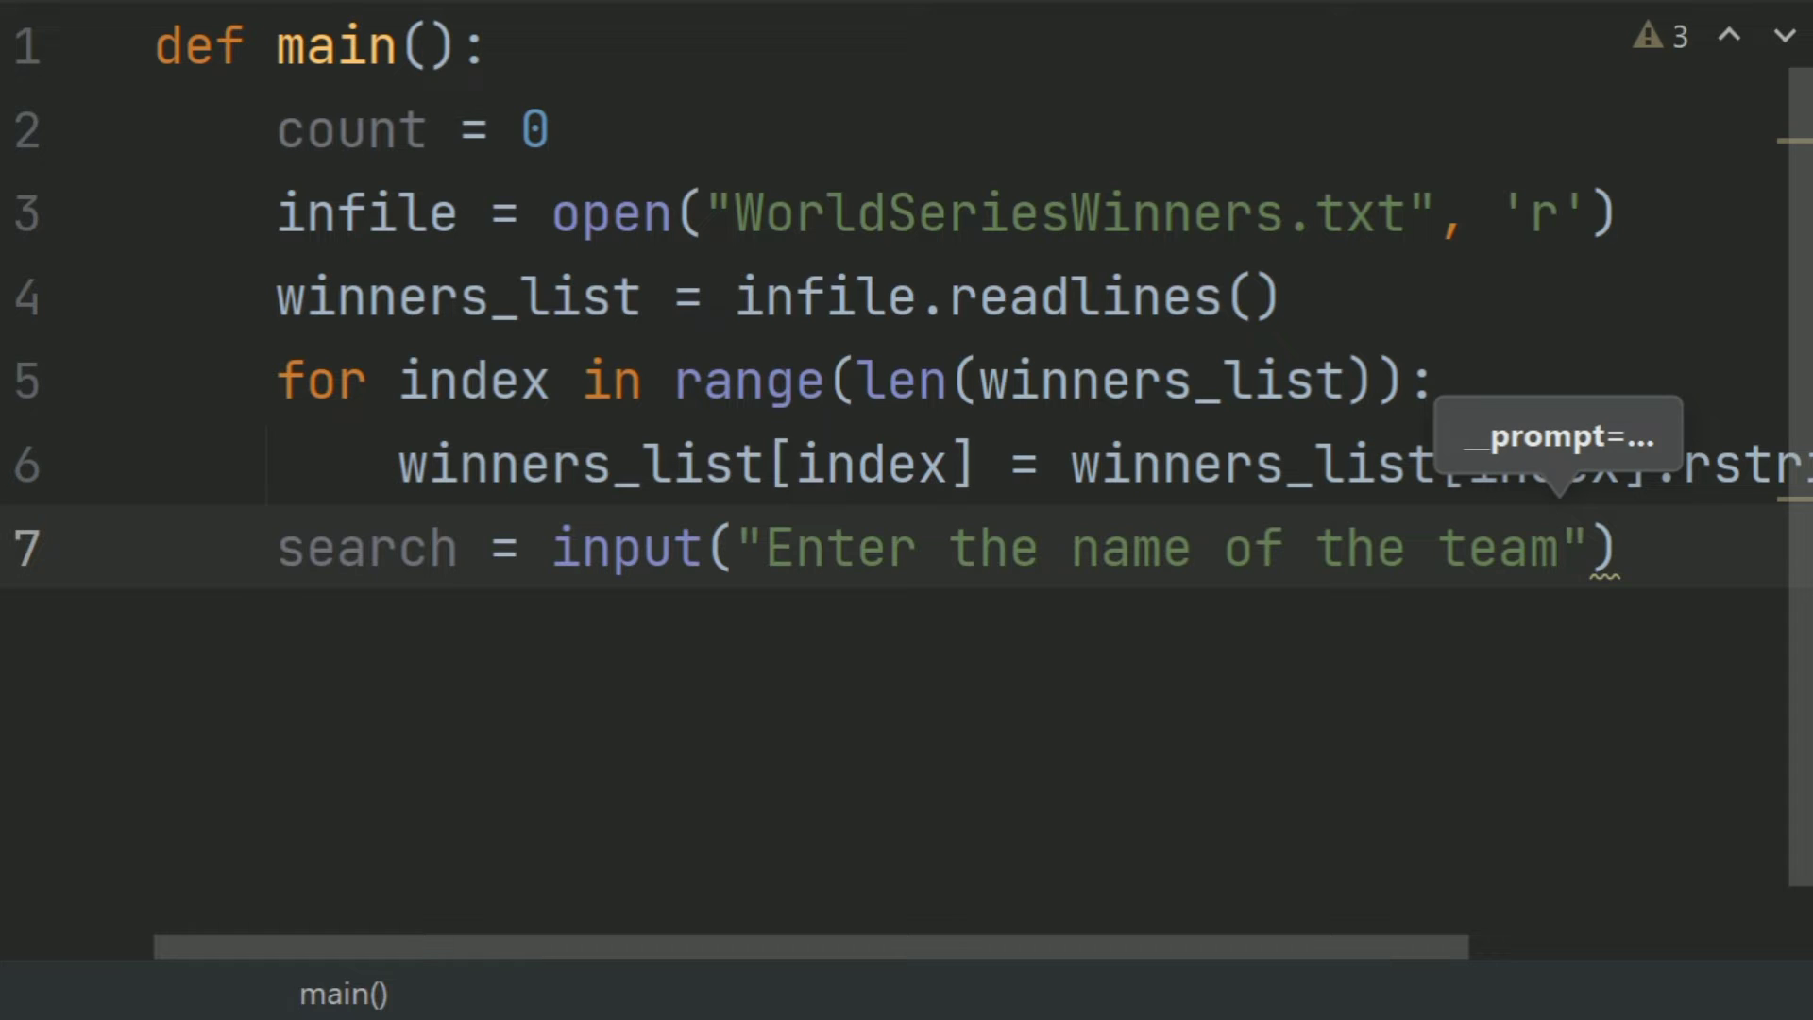
type(" and")
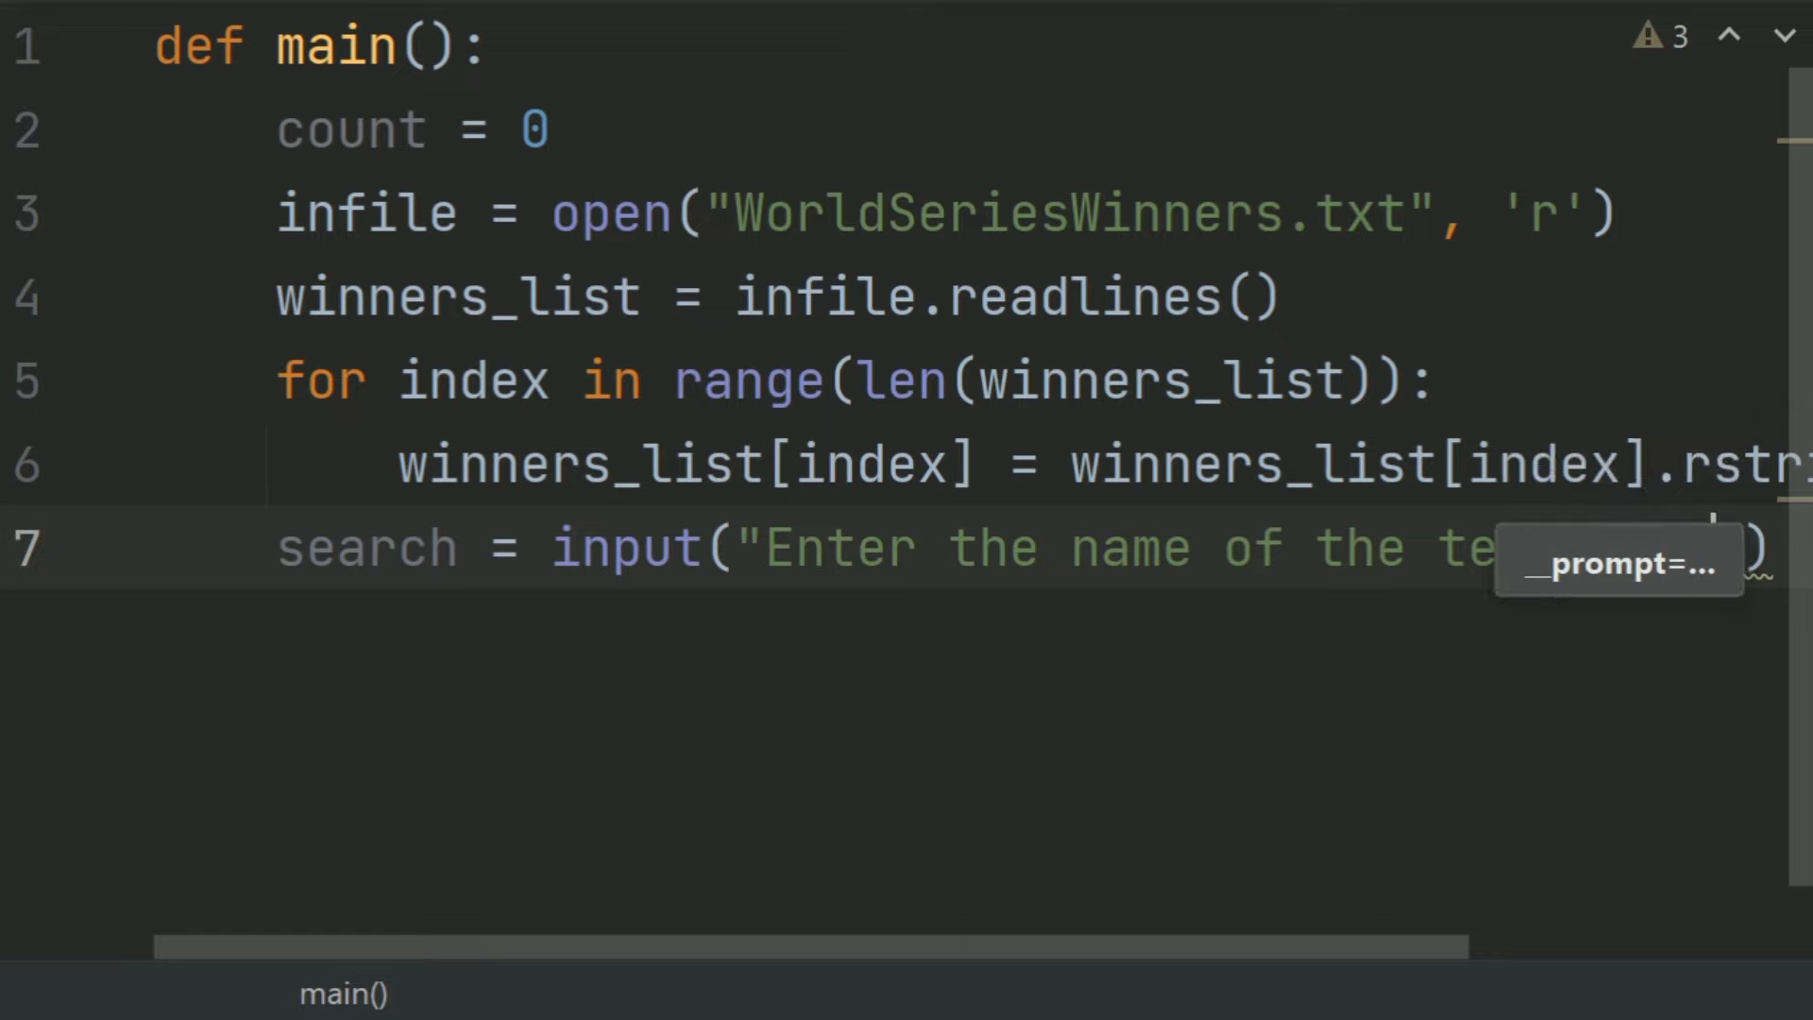
type(" I'll")
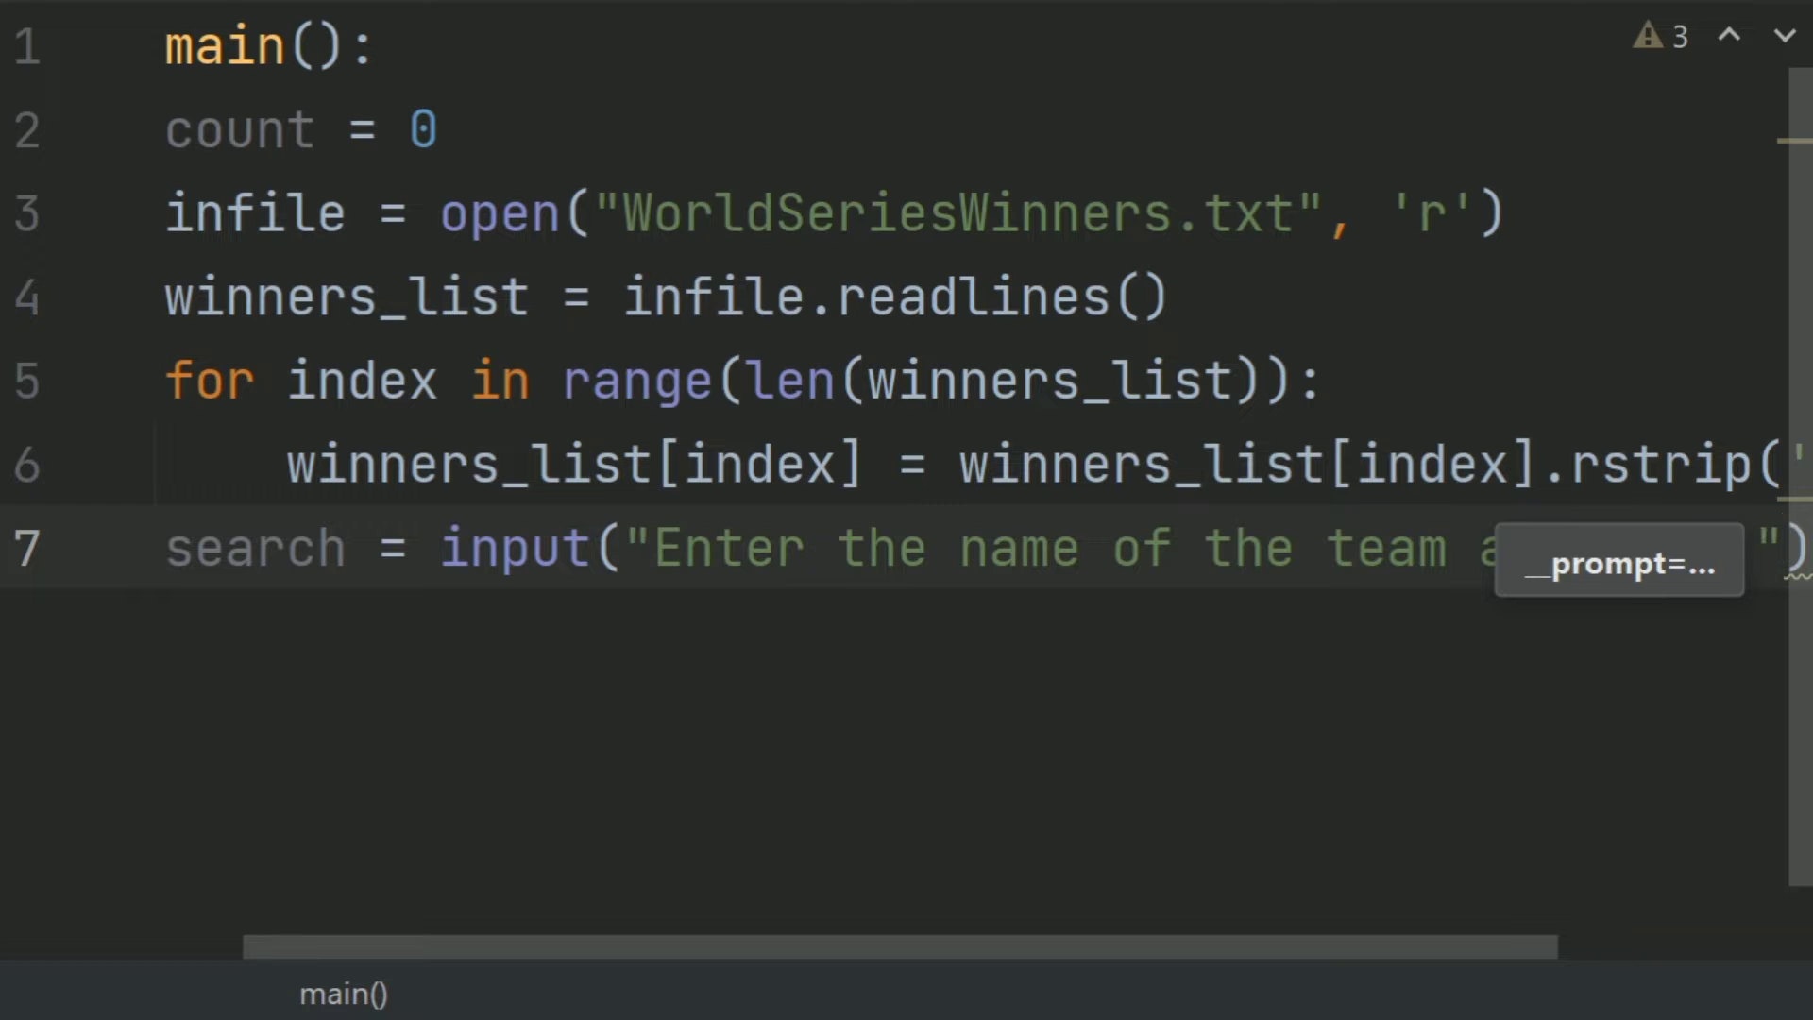
type("how man")
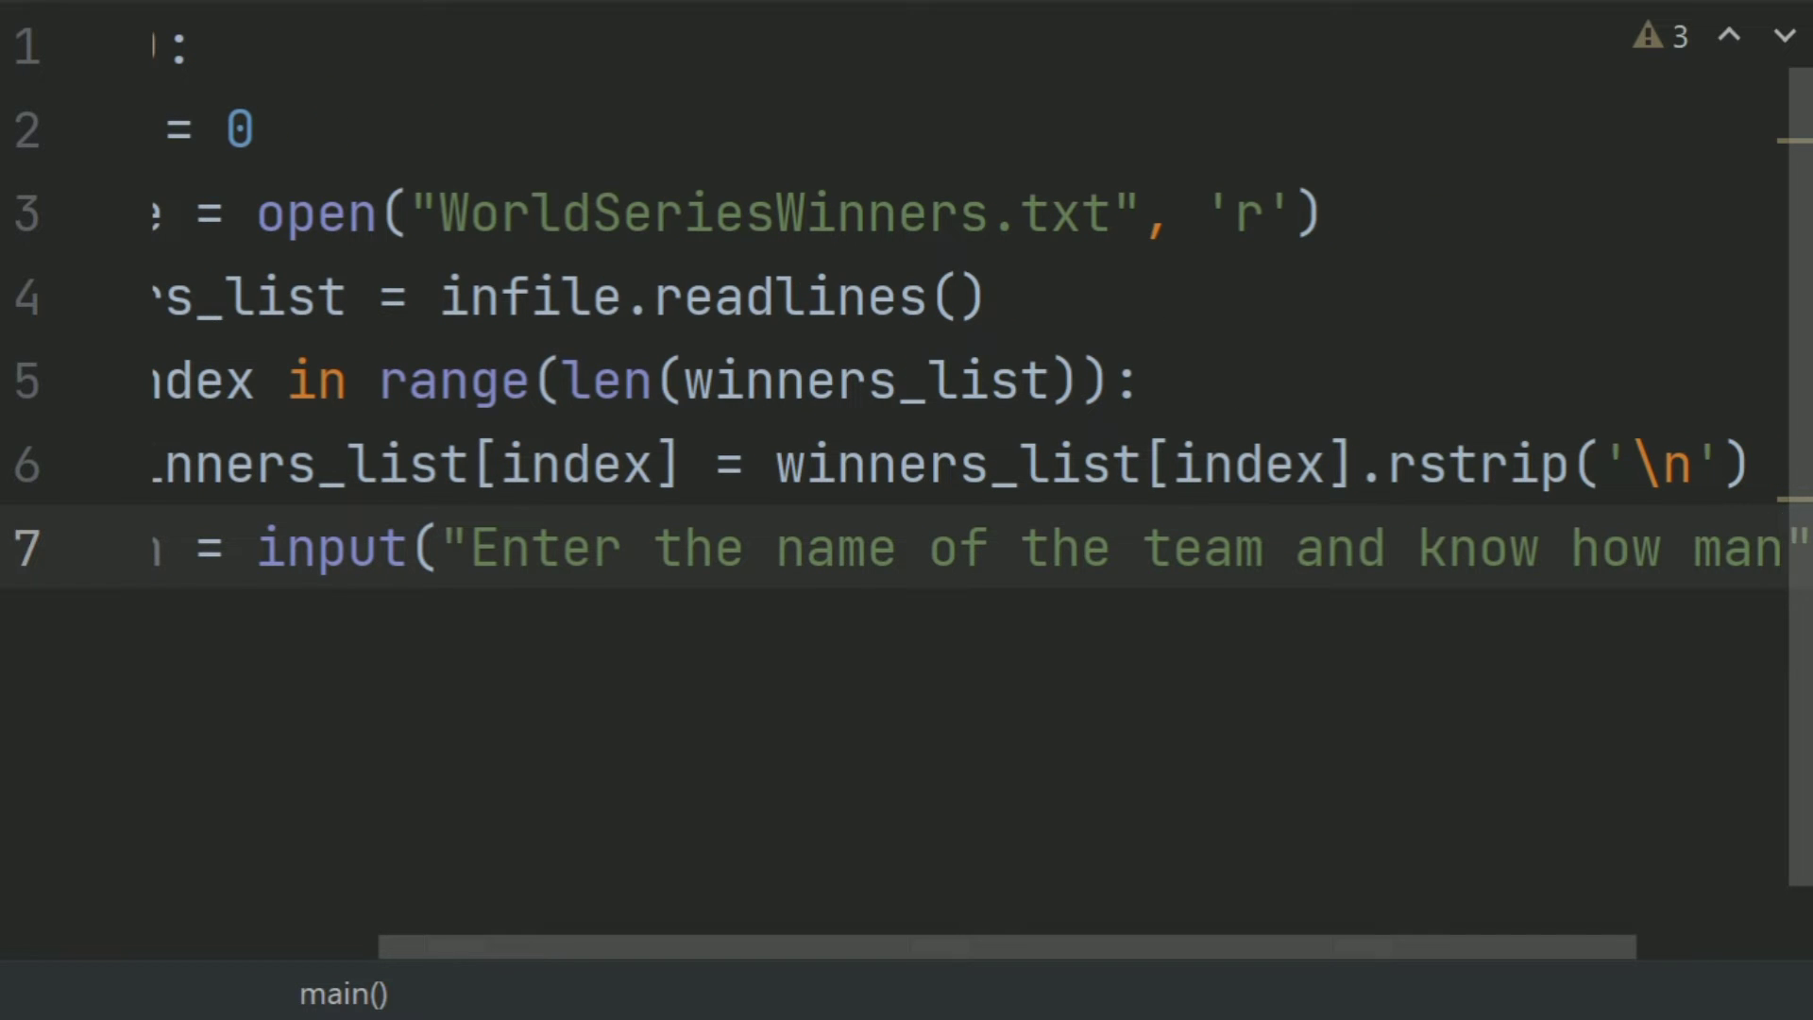
key("BackSpace")
key("BackSpace")
key("BackSpace")
key("BackSpace")
key("BackSpace")
key("BackSpace")
key("BackSpace")
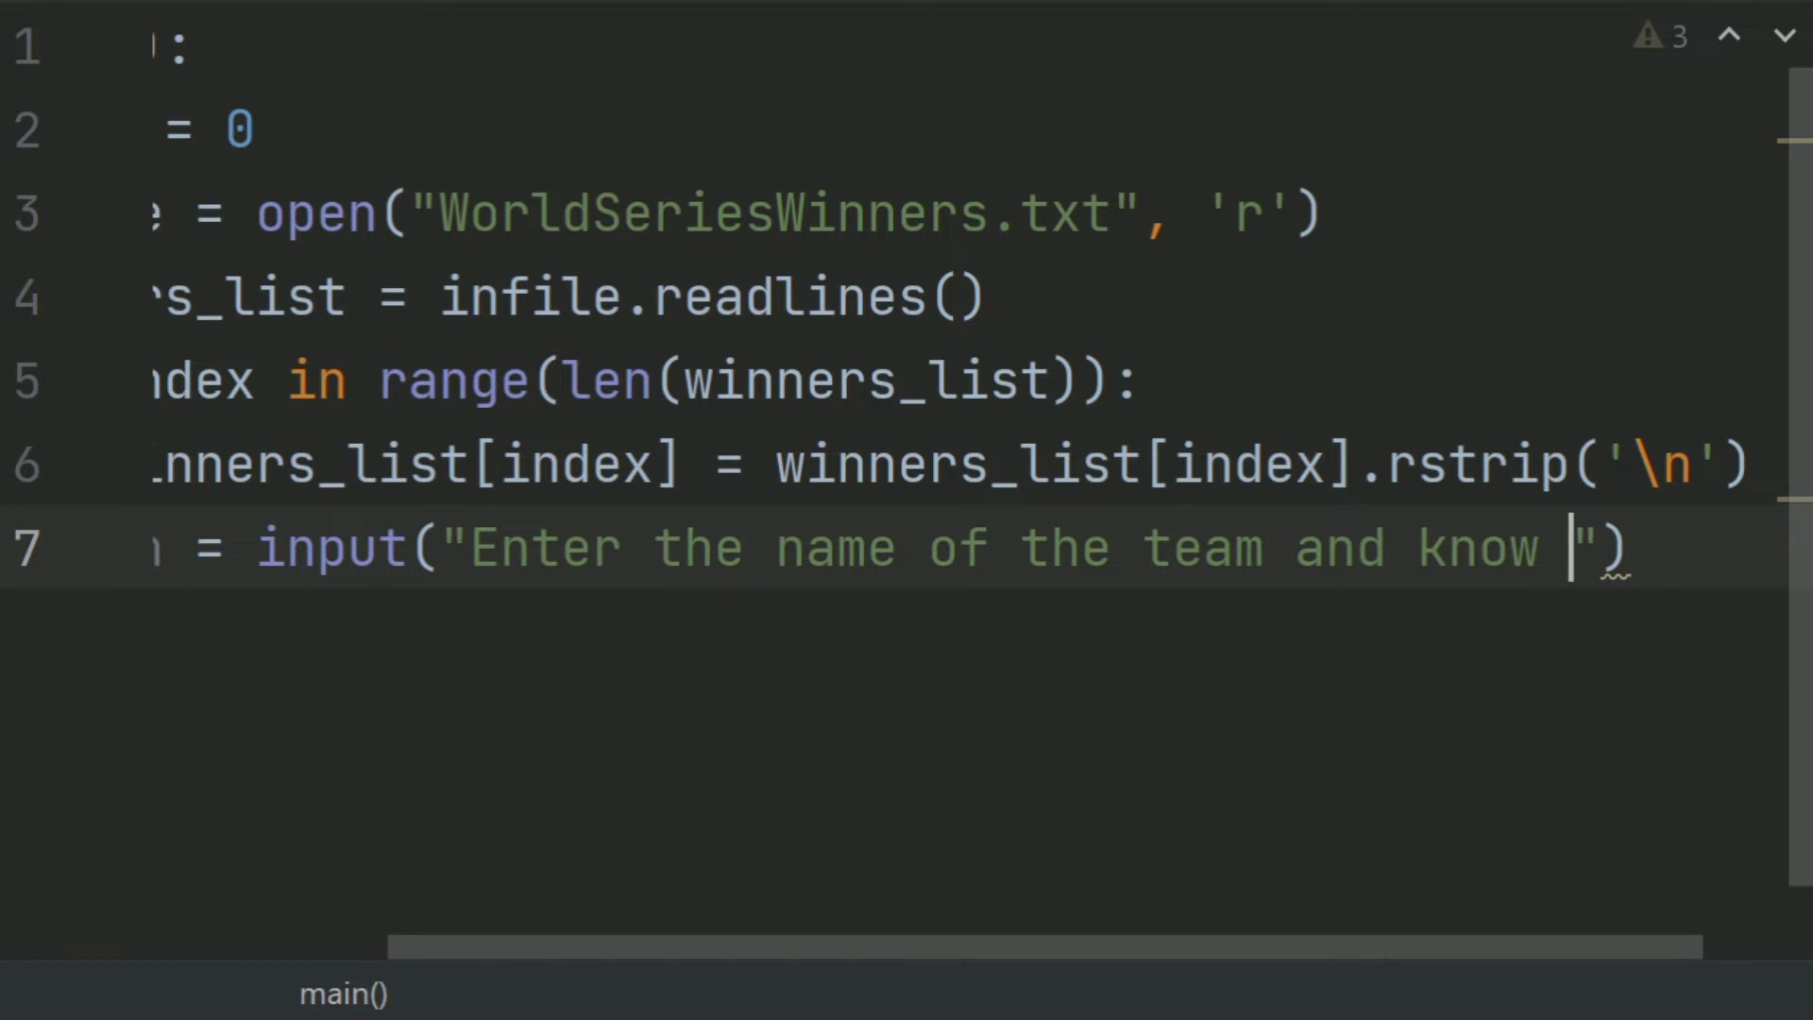
key("BackSpace")
type("\\n")
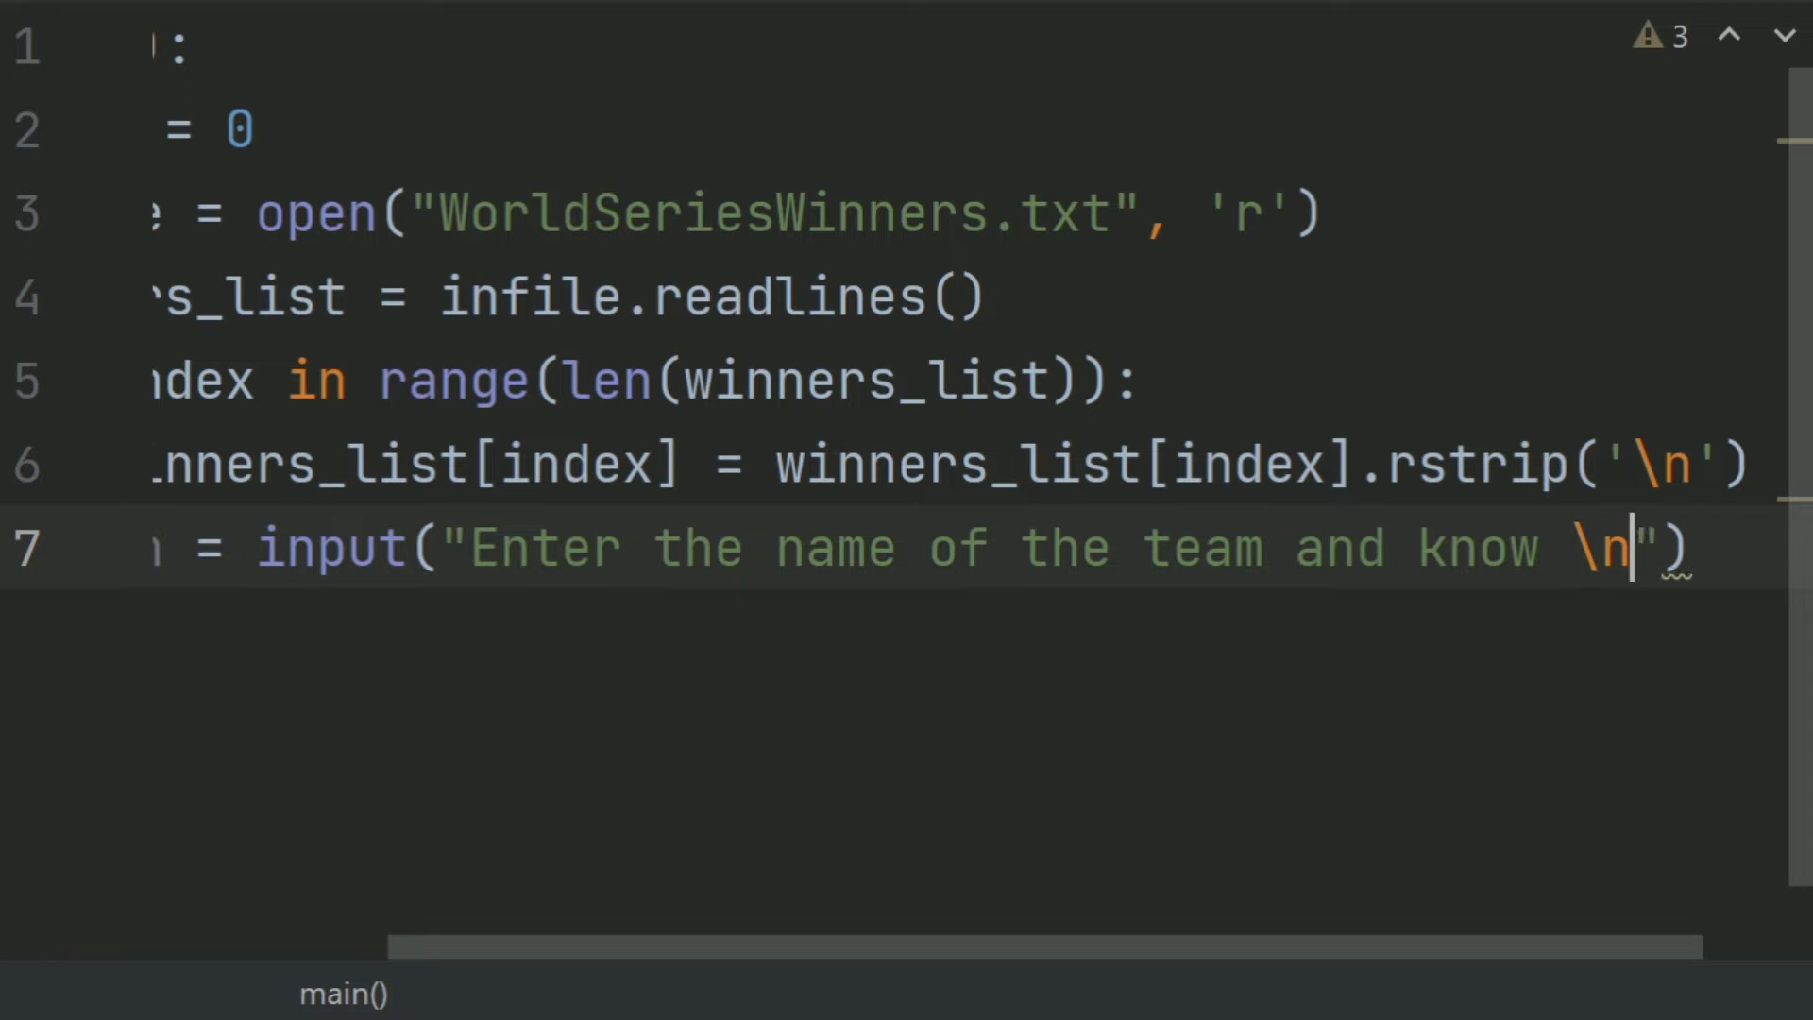
type(" how m")
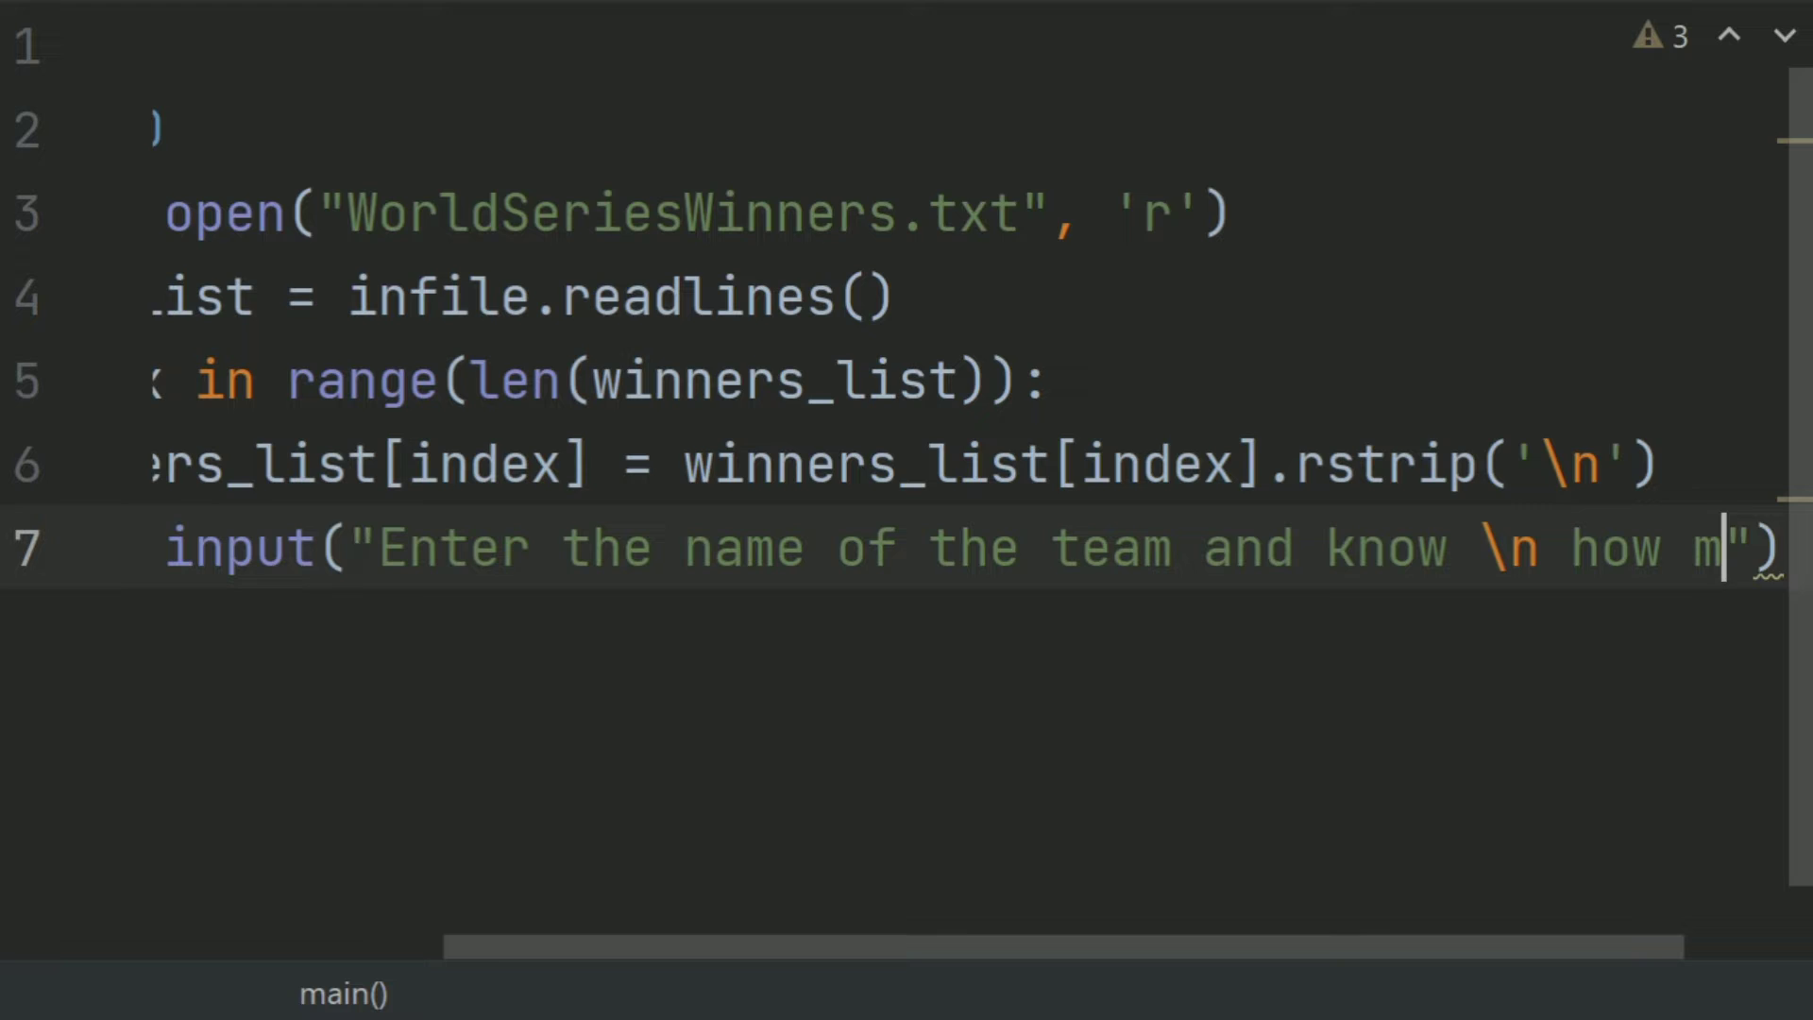
type("any work")
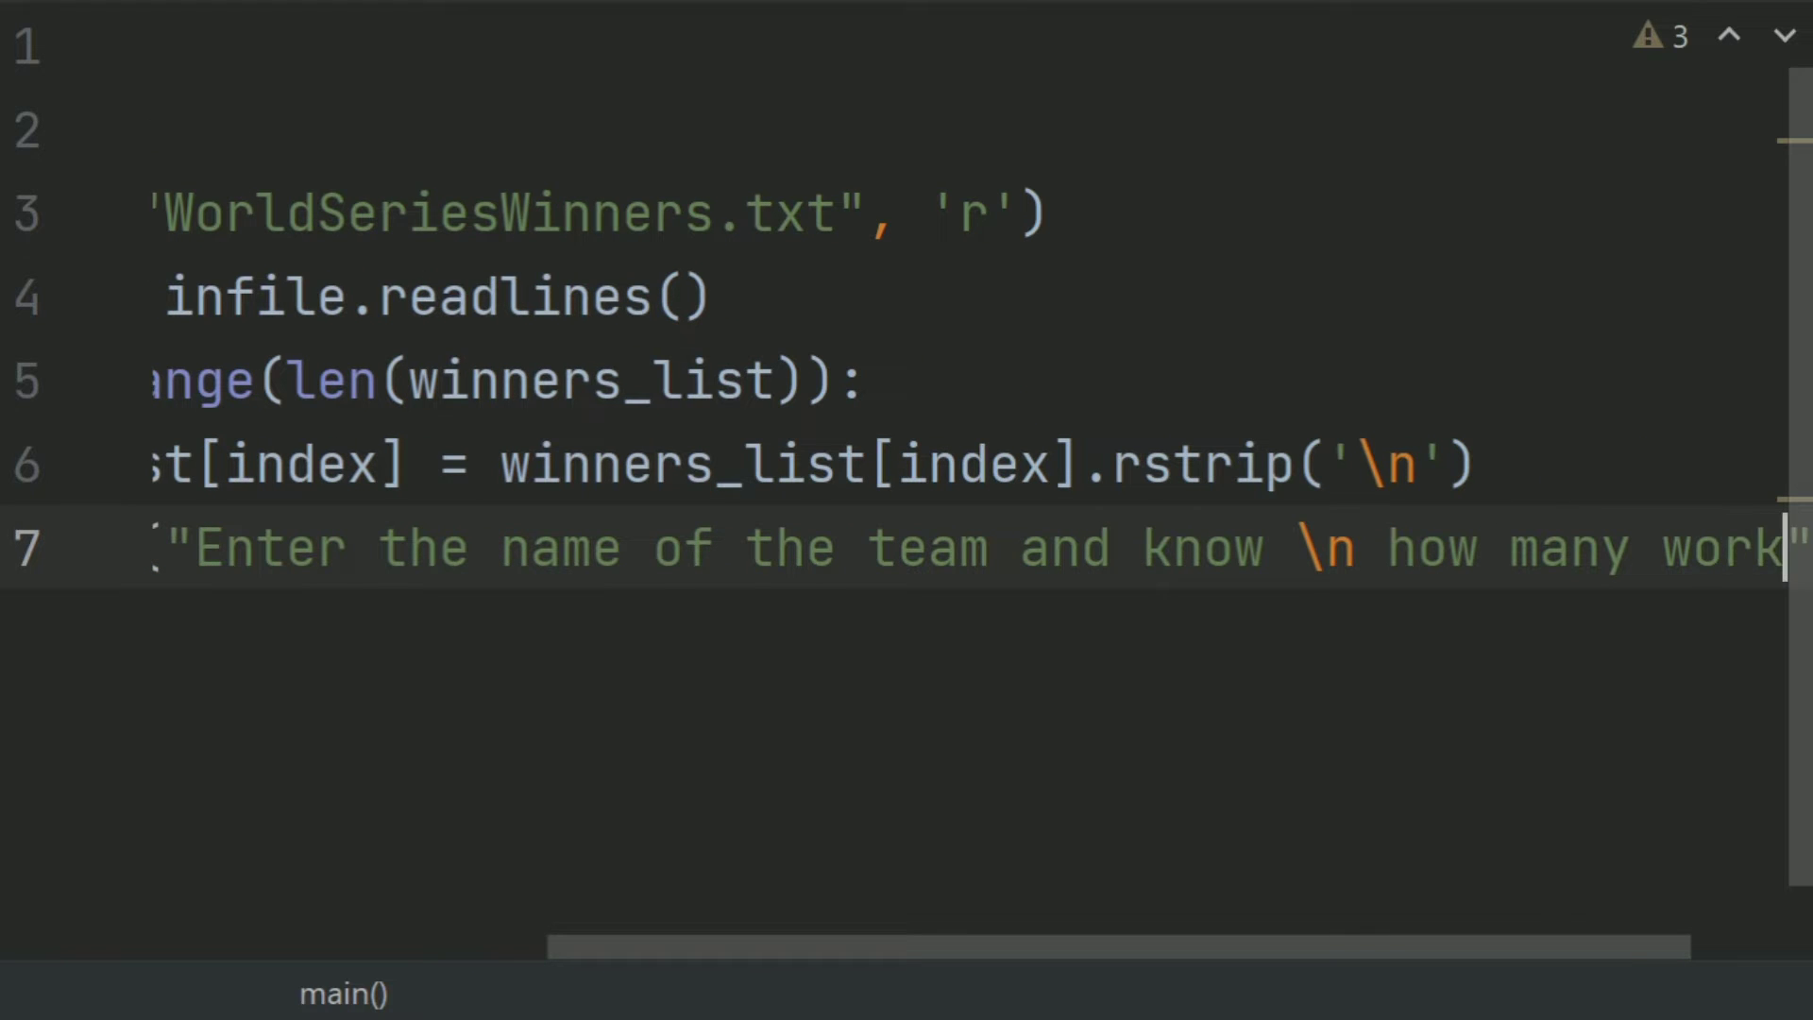
key("BackSpace")
type("ld s")
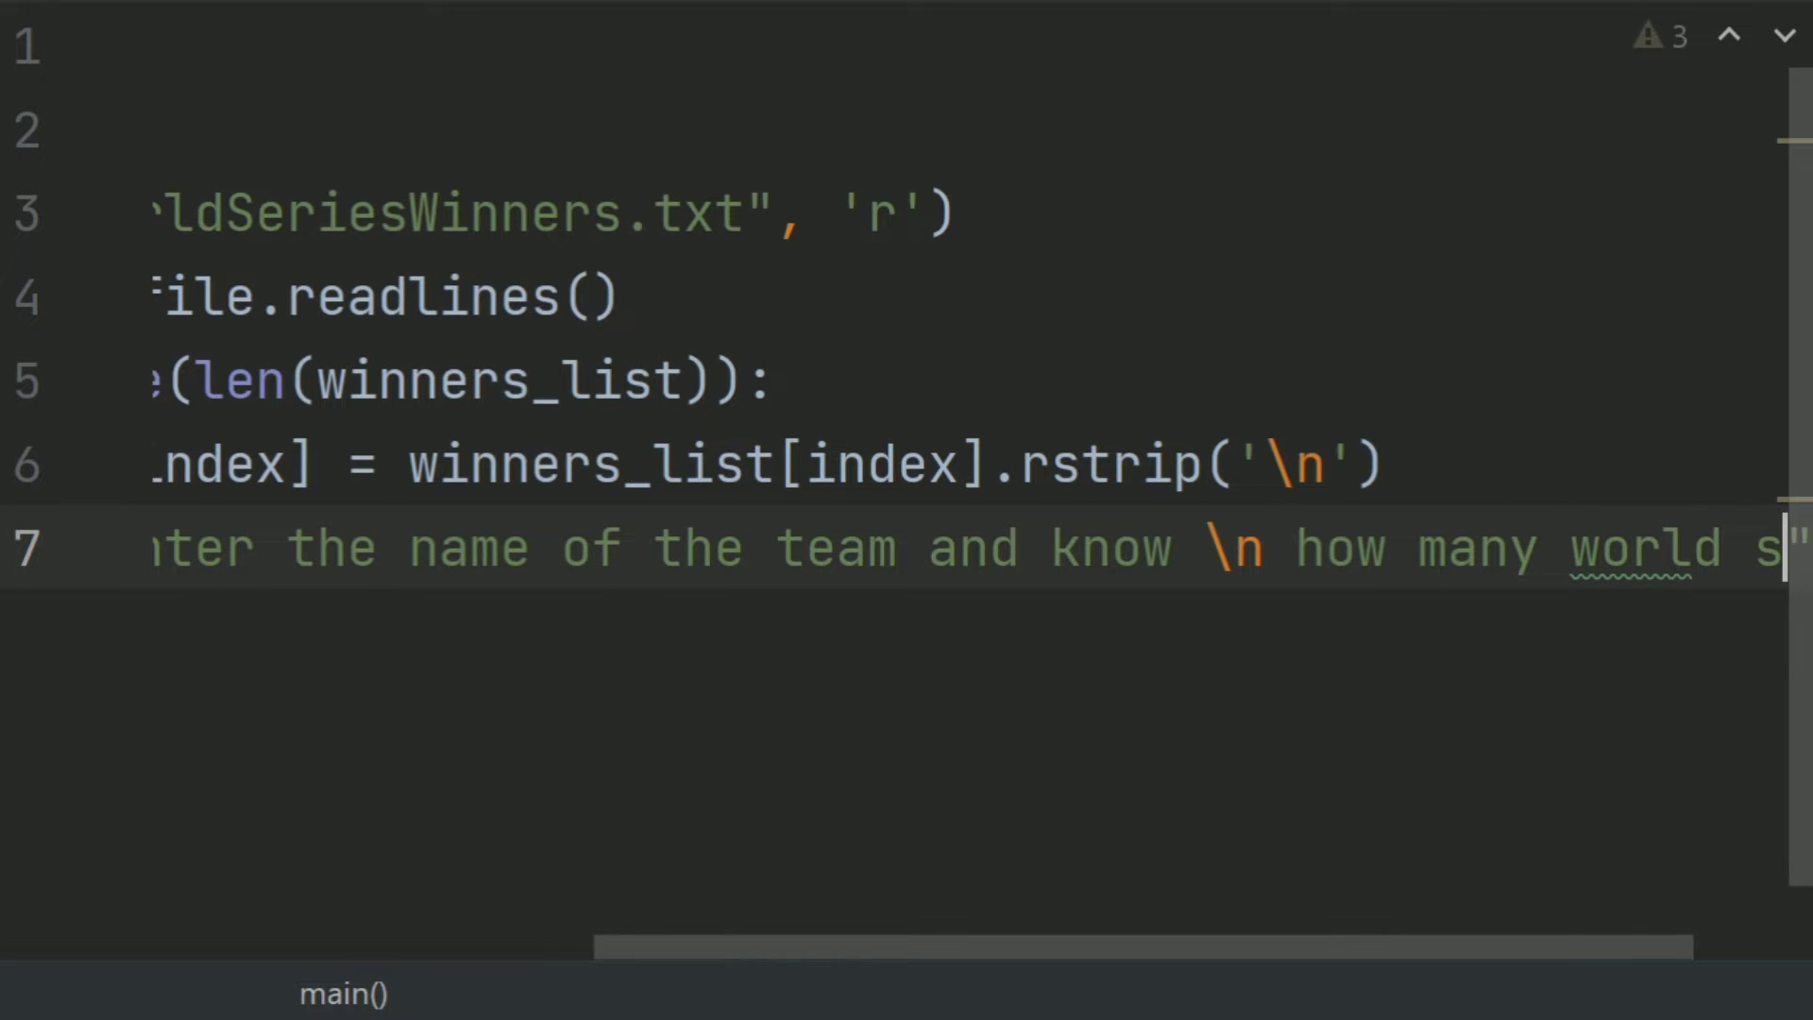
type("eries")
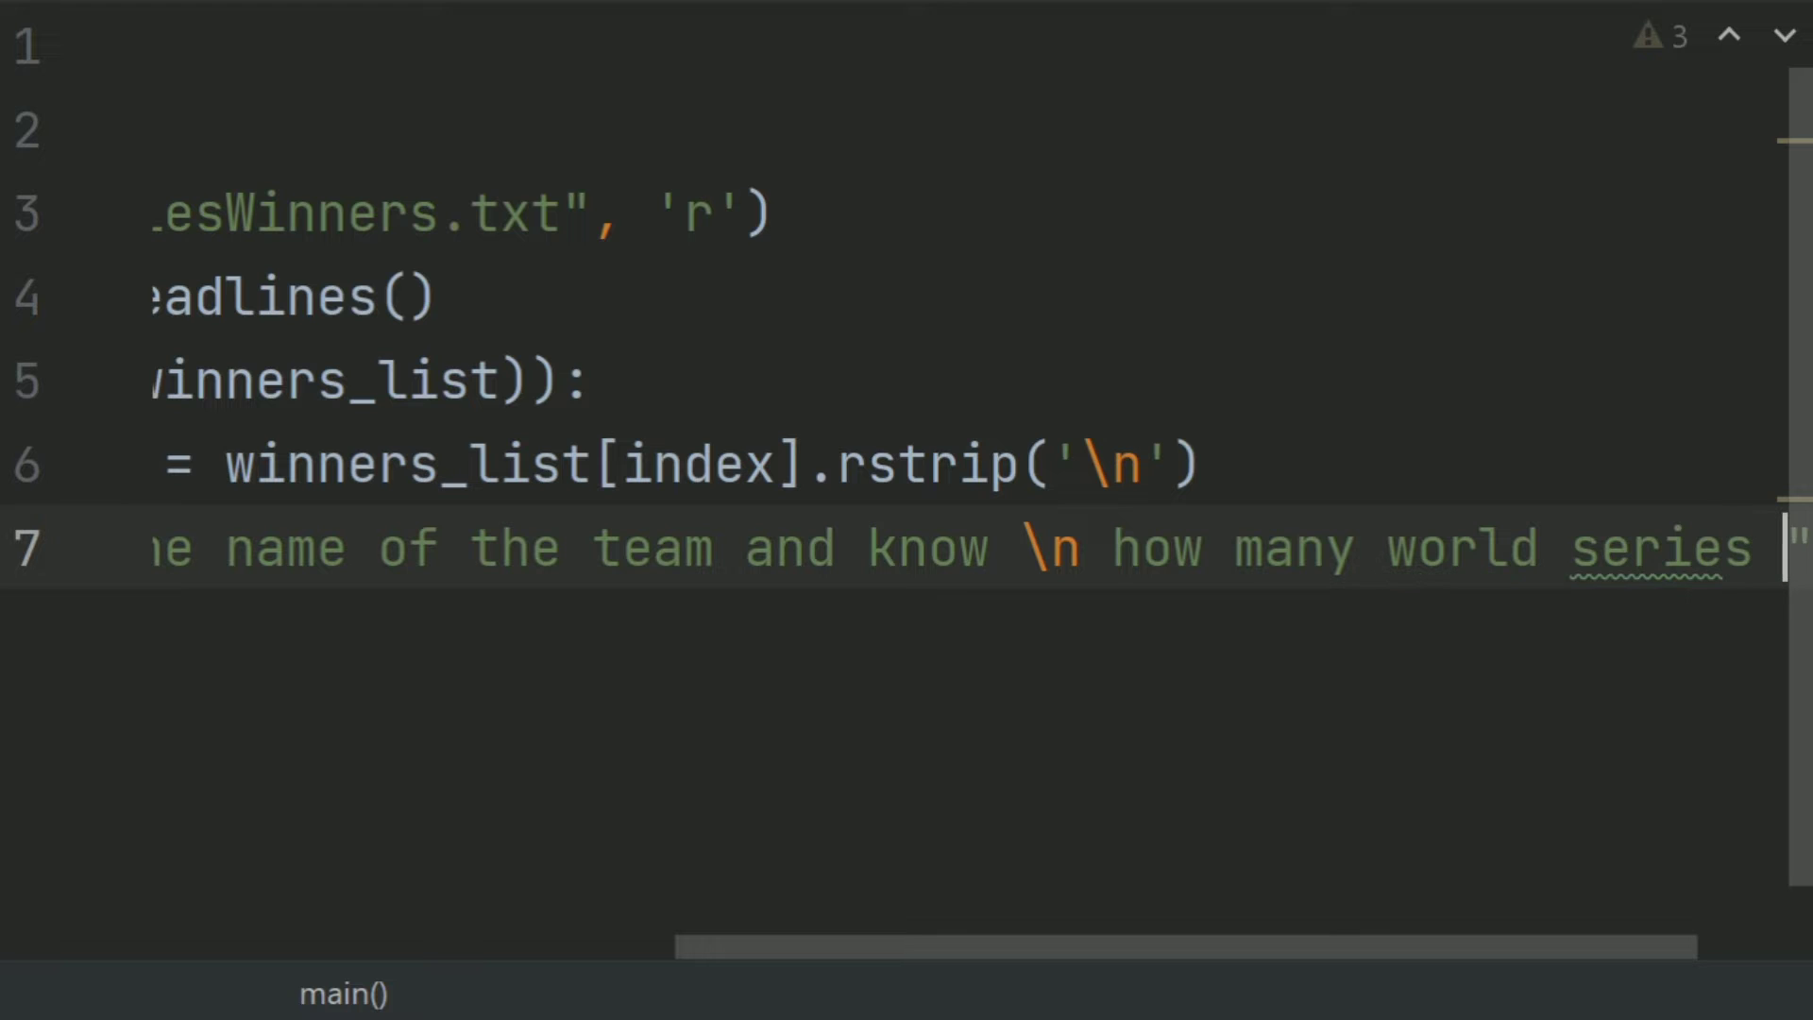
type(" she has ")
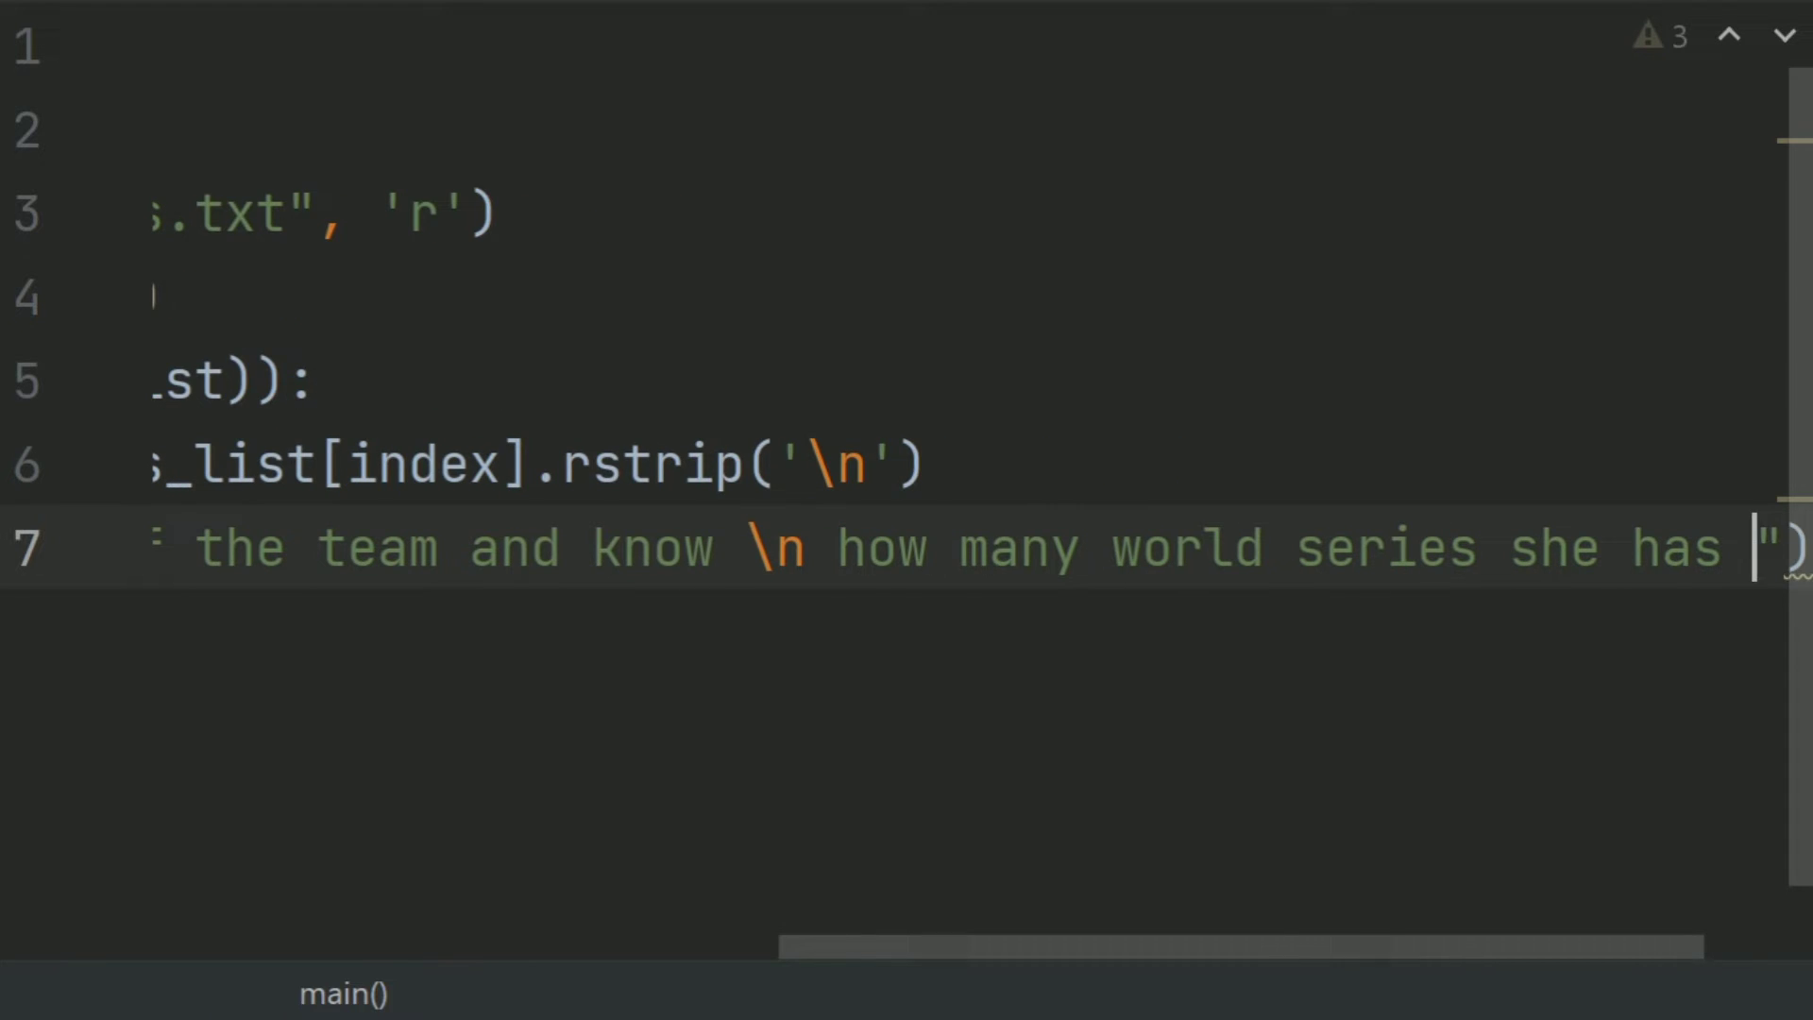
type("won")
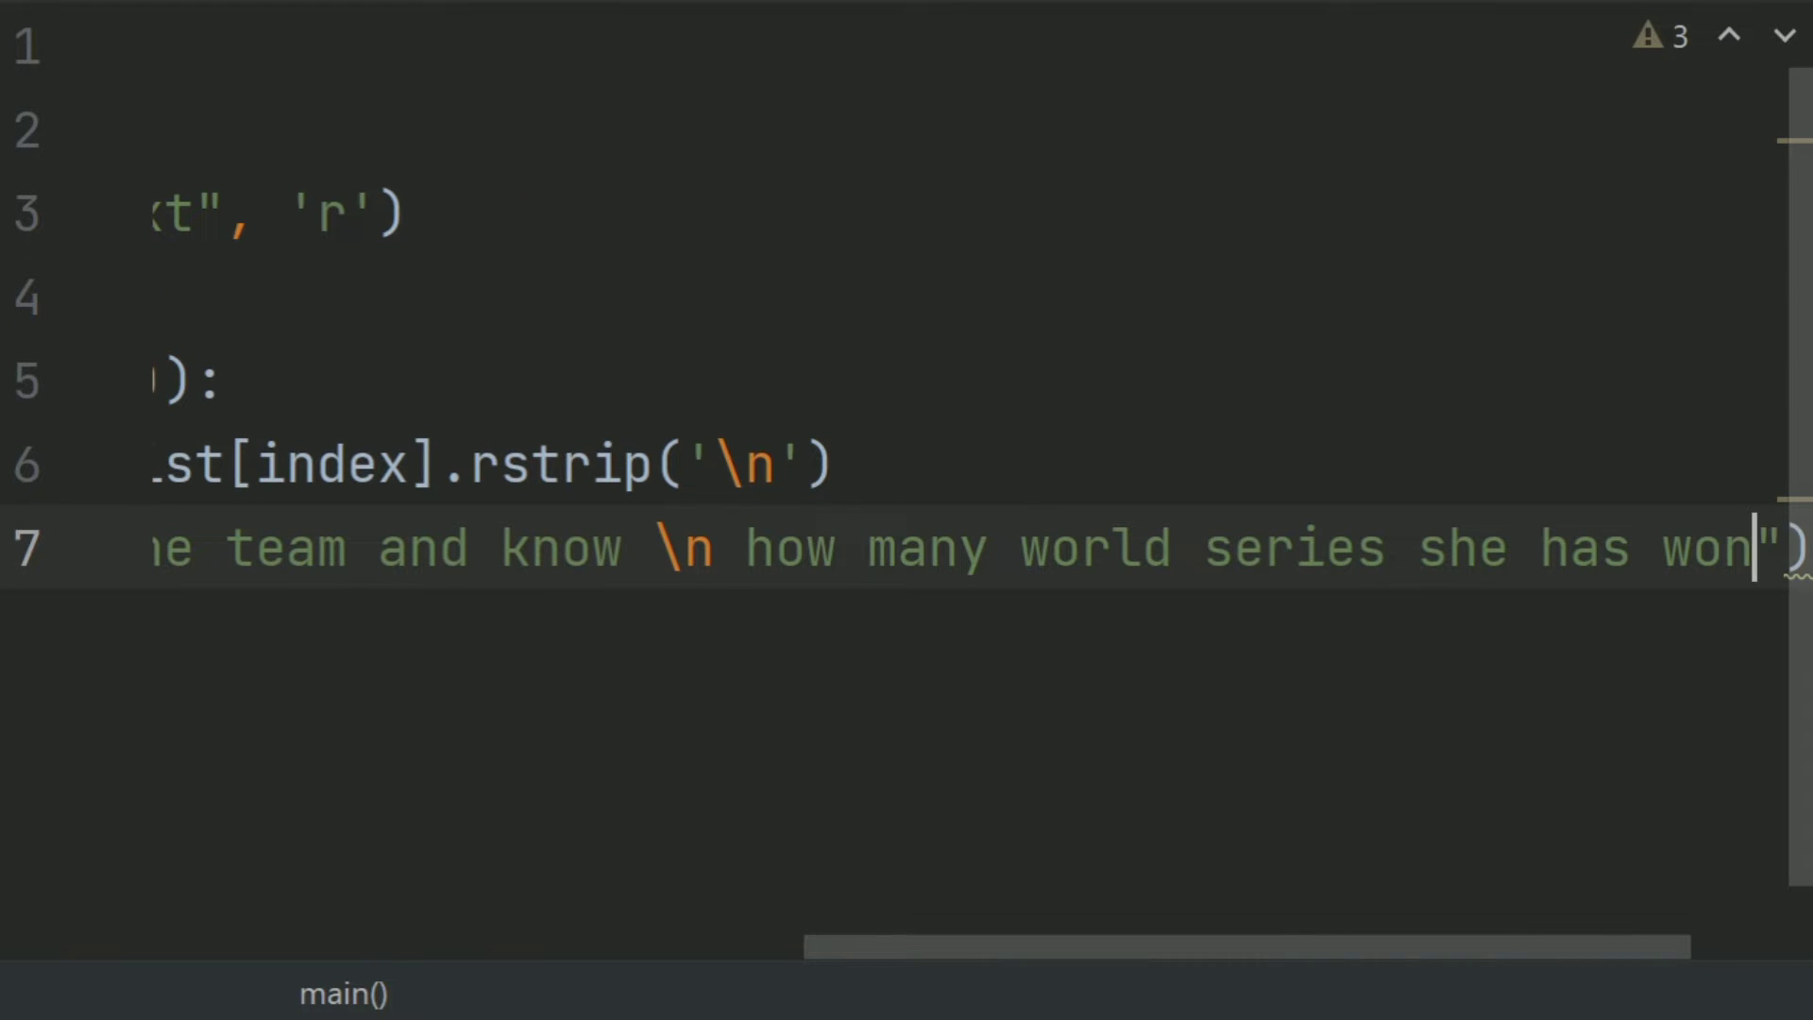
type(":")
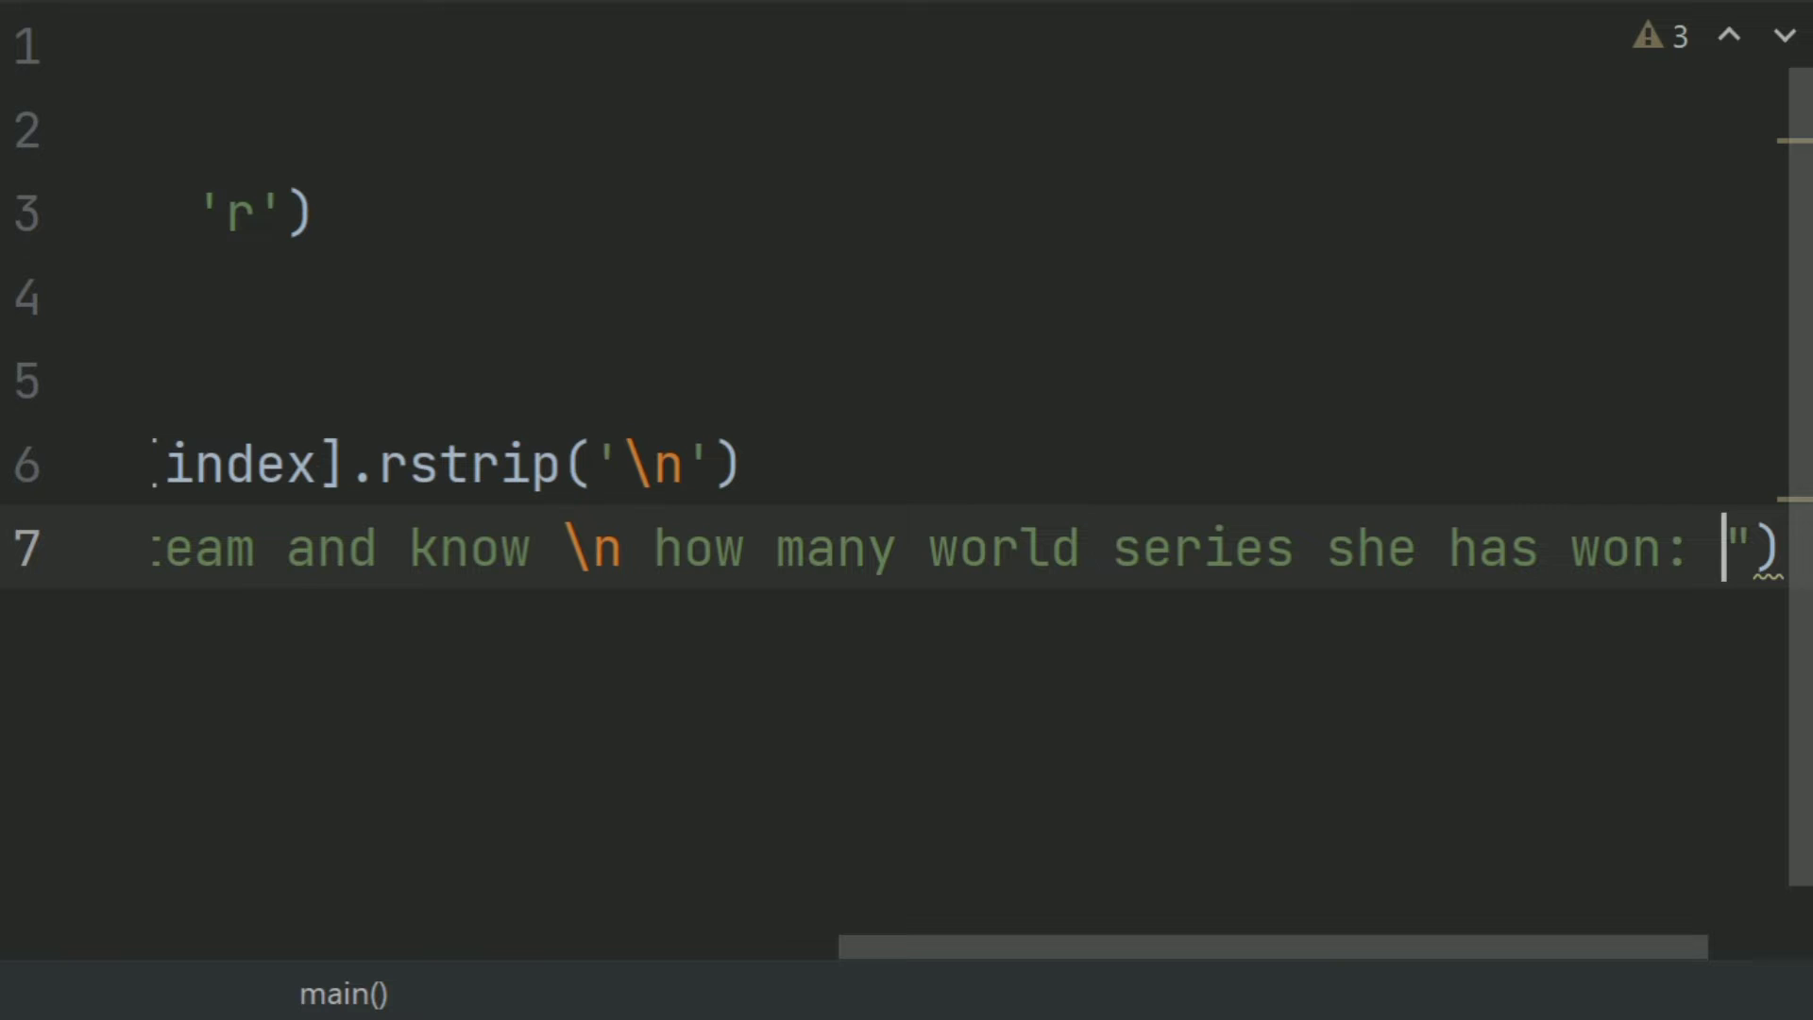
key("End")
key("Return")
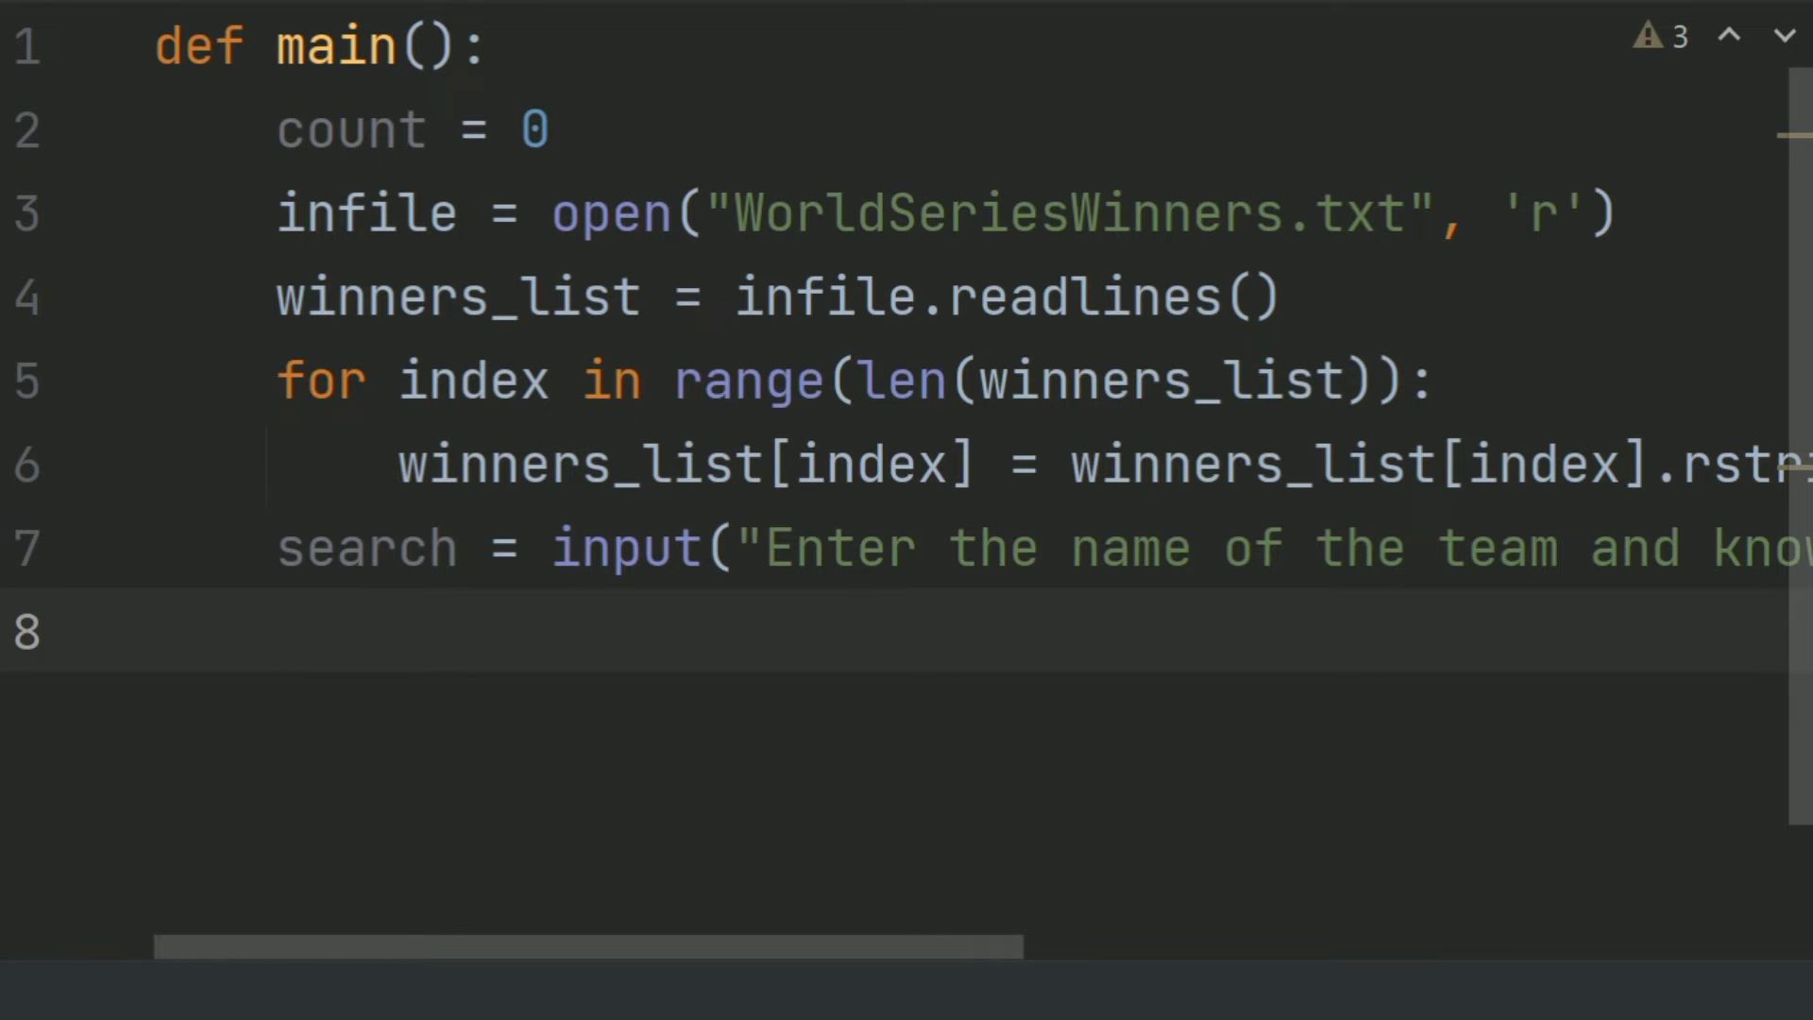
type("start")
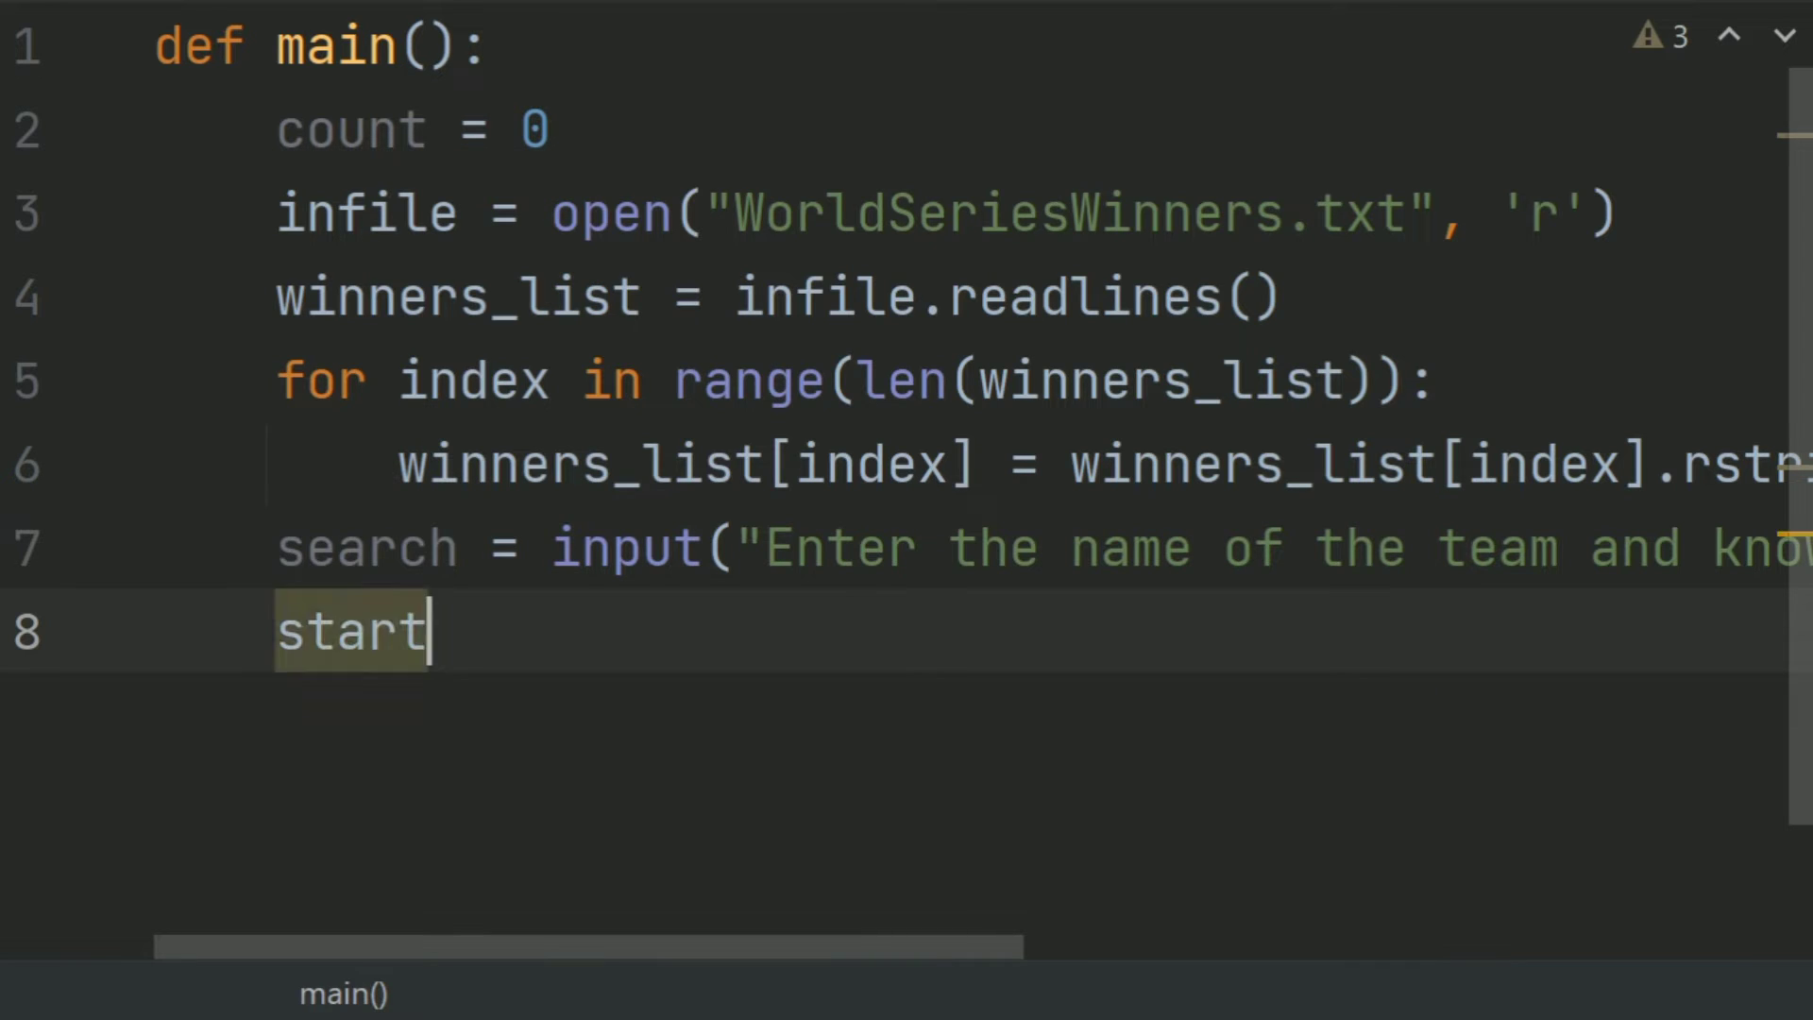
type("_yea")
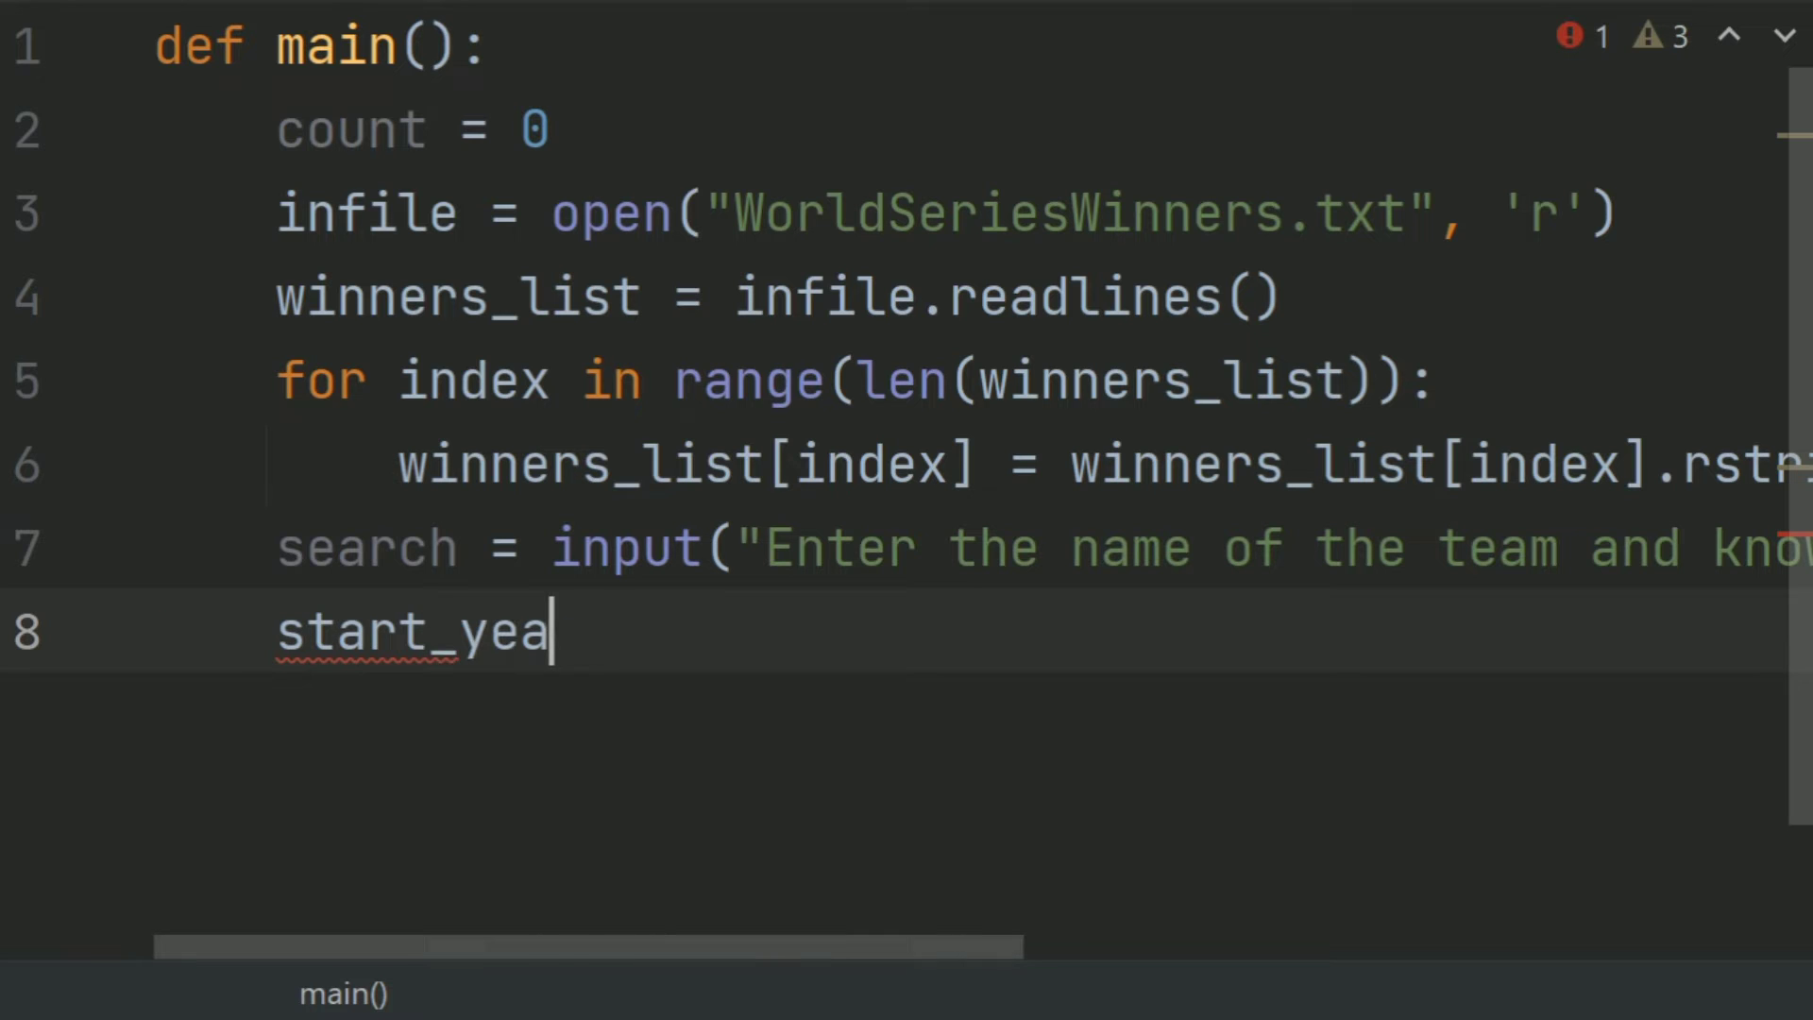
type("r = ")
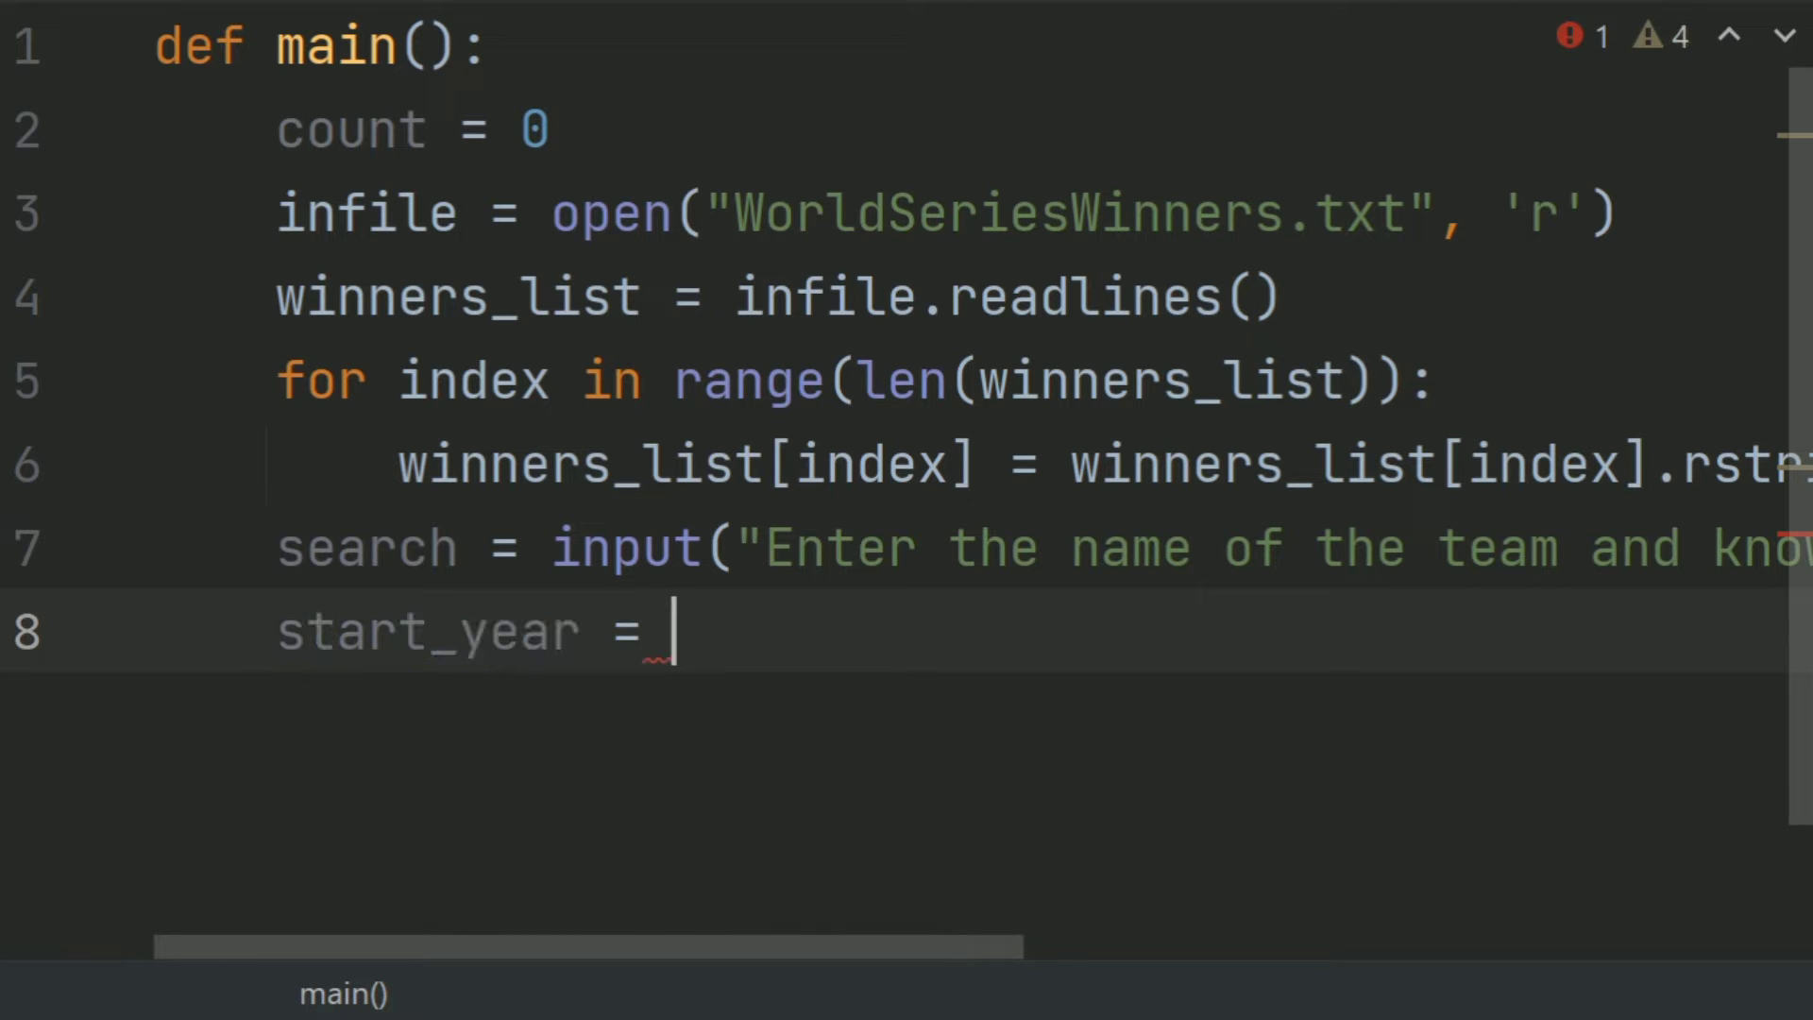
type("20")
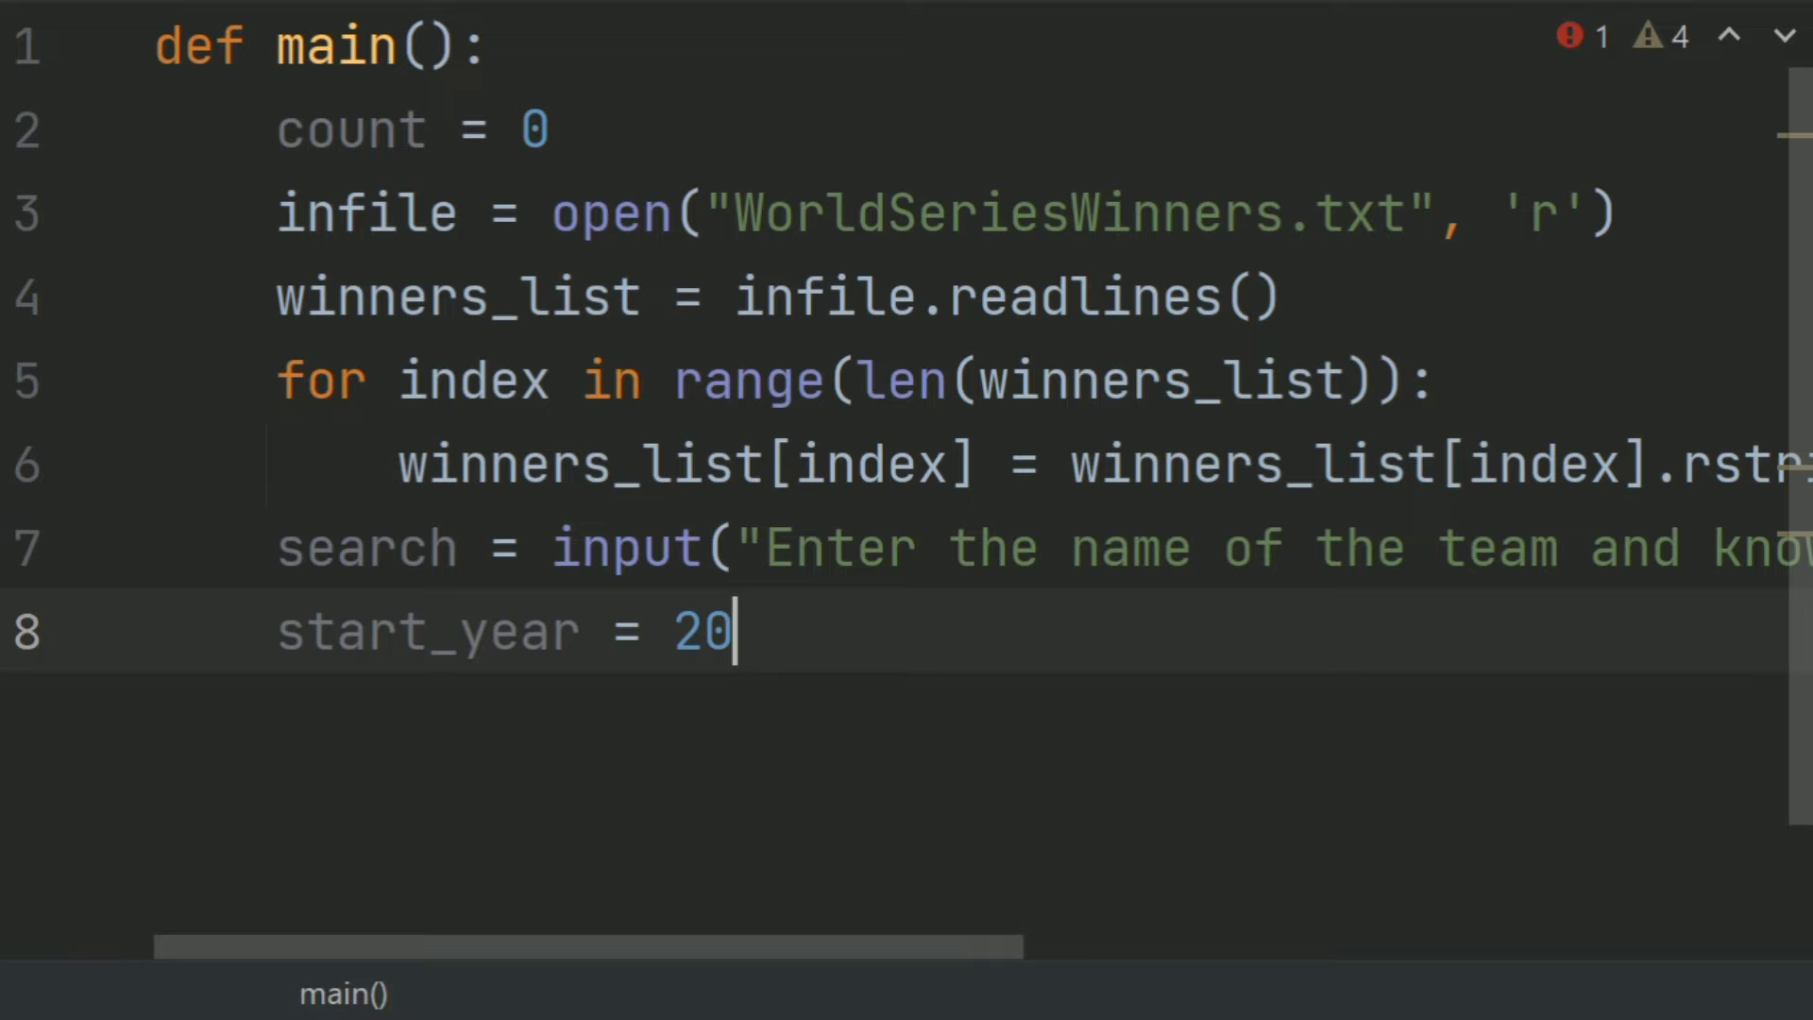
type("10")
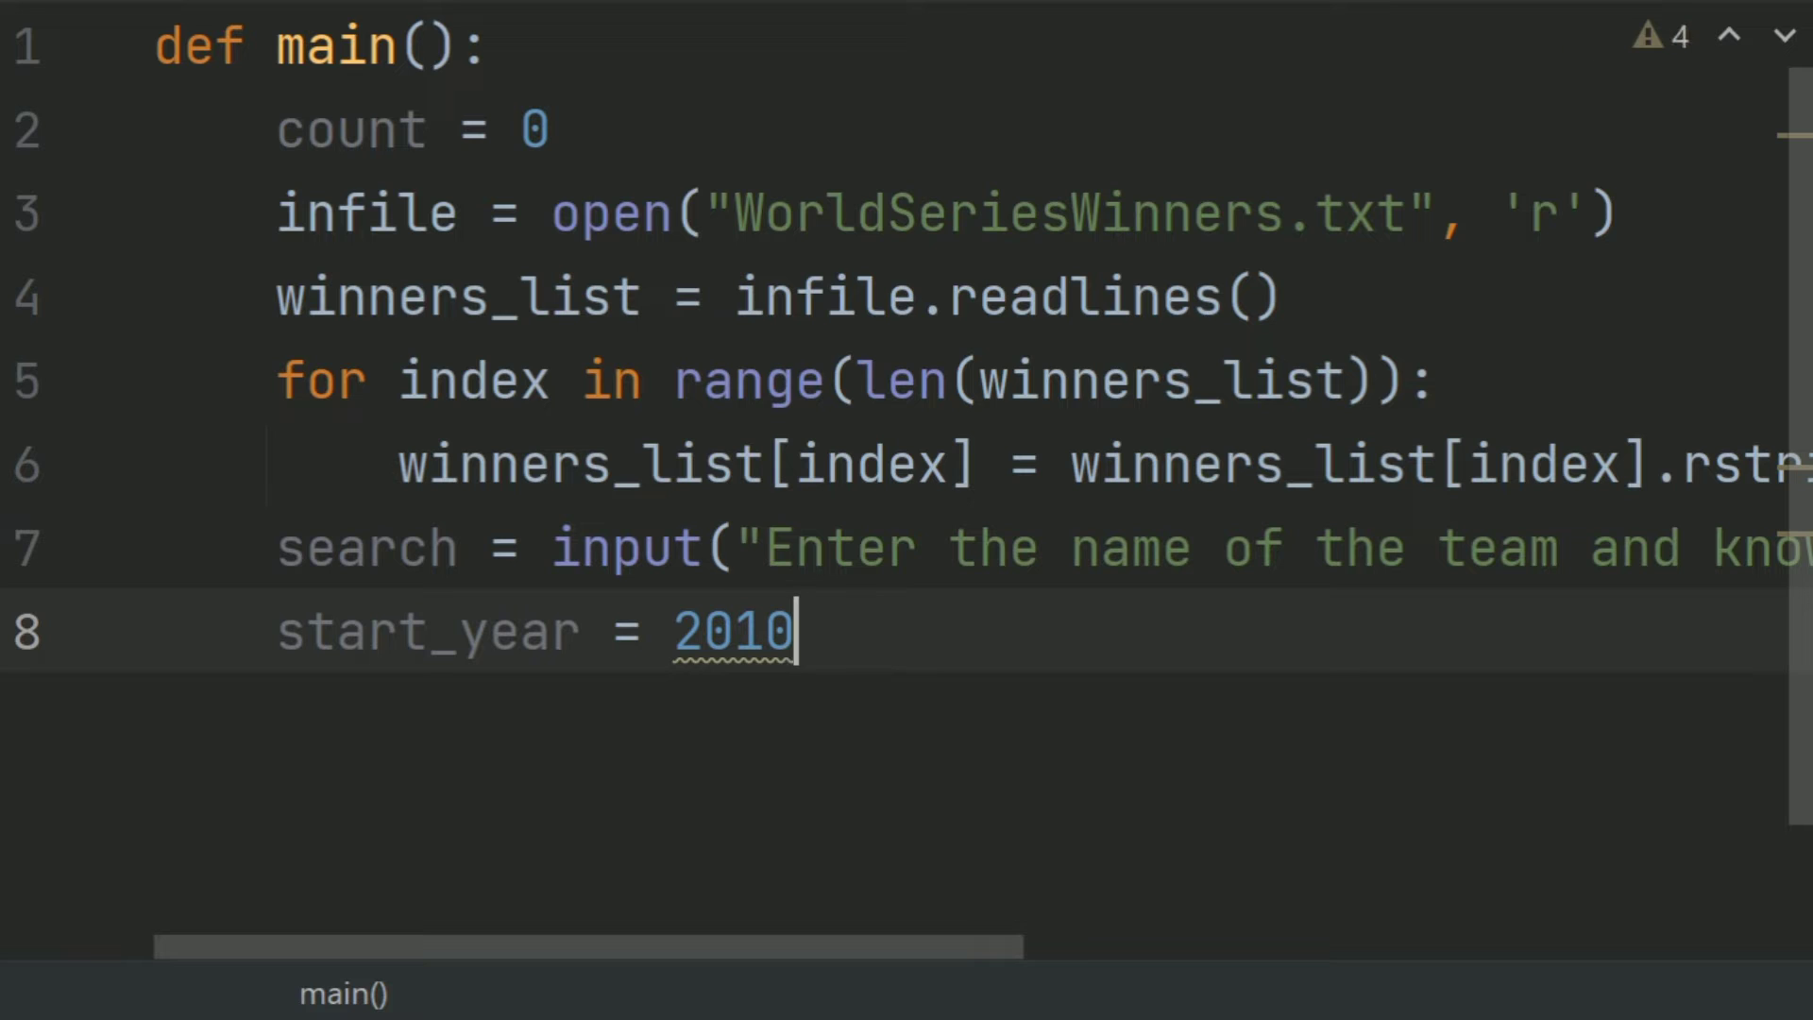
Add start_year = 2010 and start_list = [] on lines 8 and 9
key("Return")
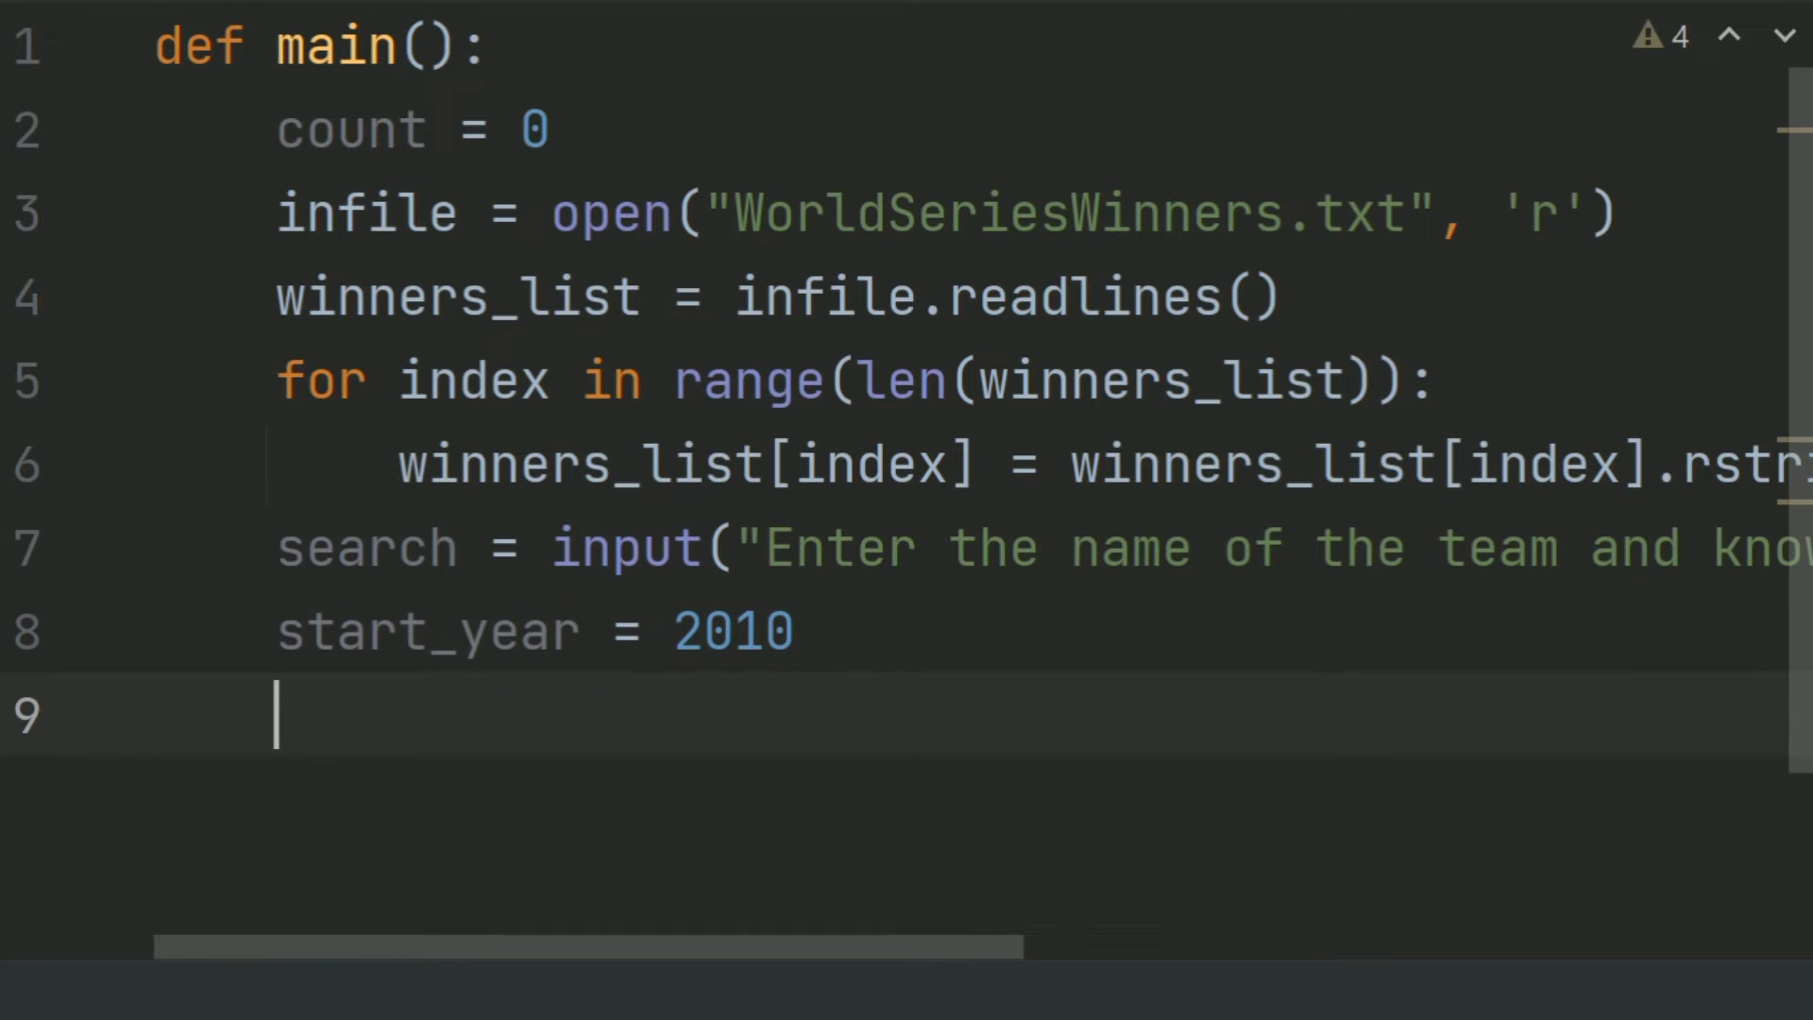
type("s")
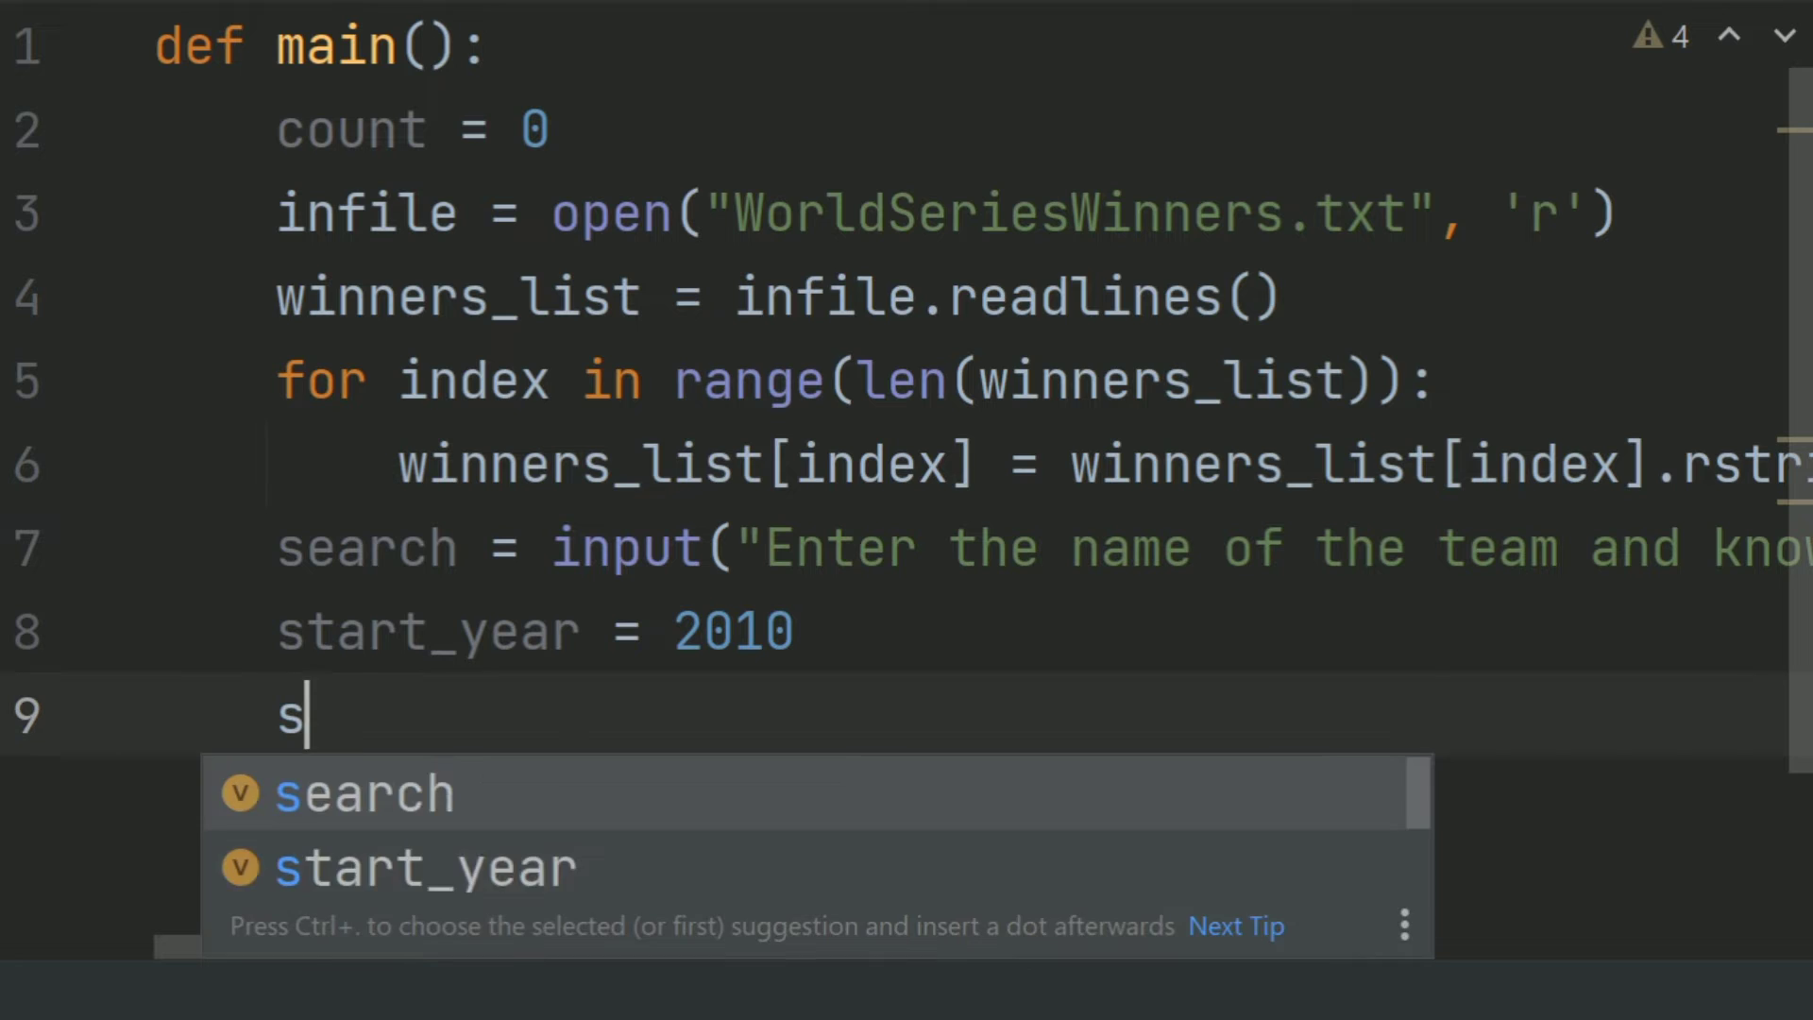
type("tart_l")
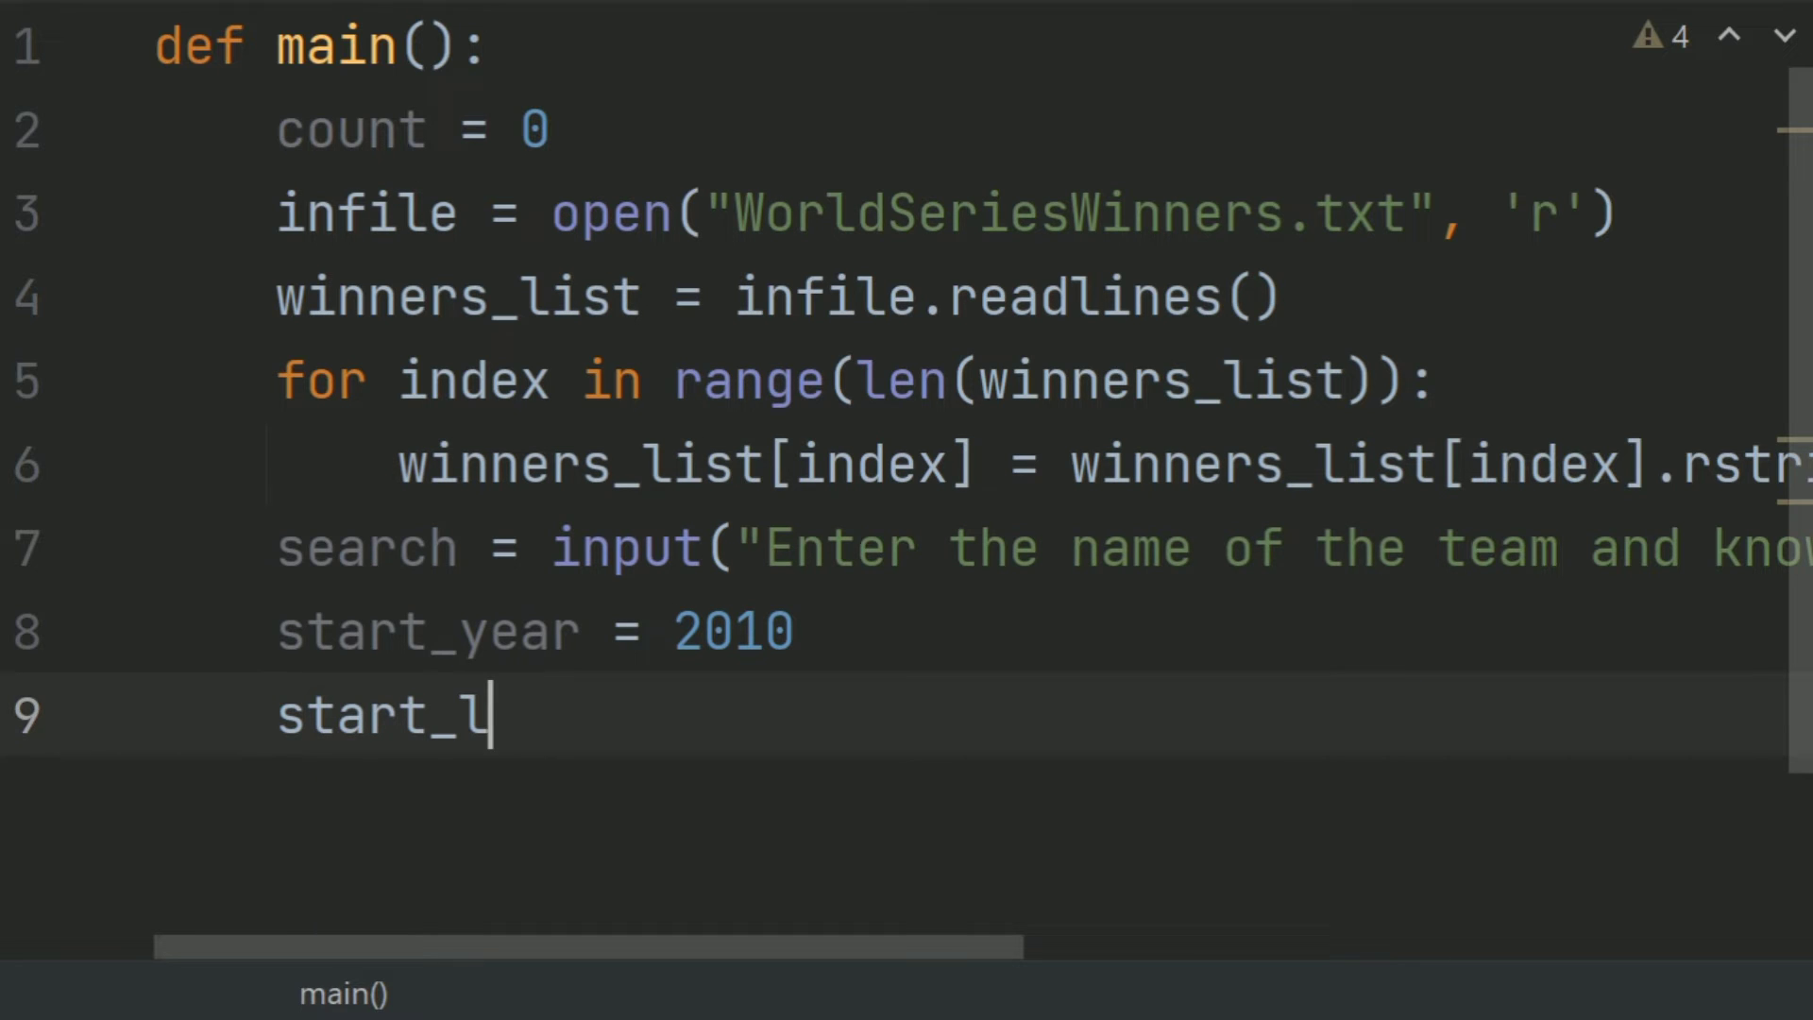
type("ist")
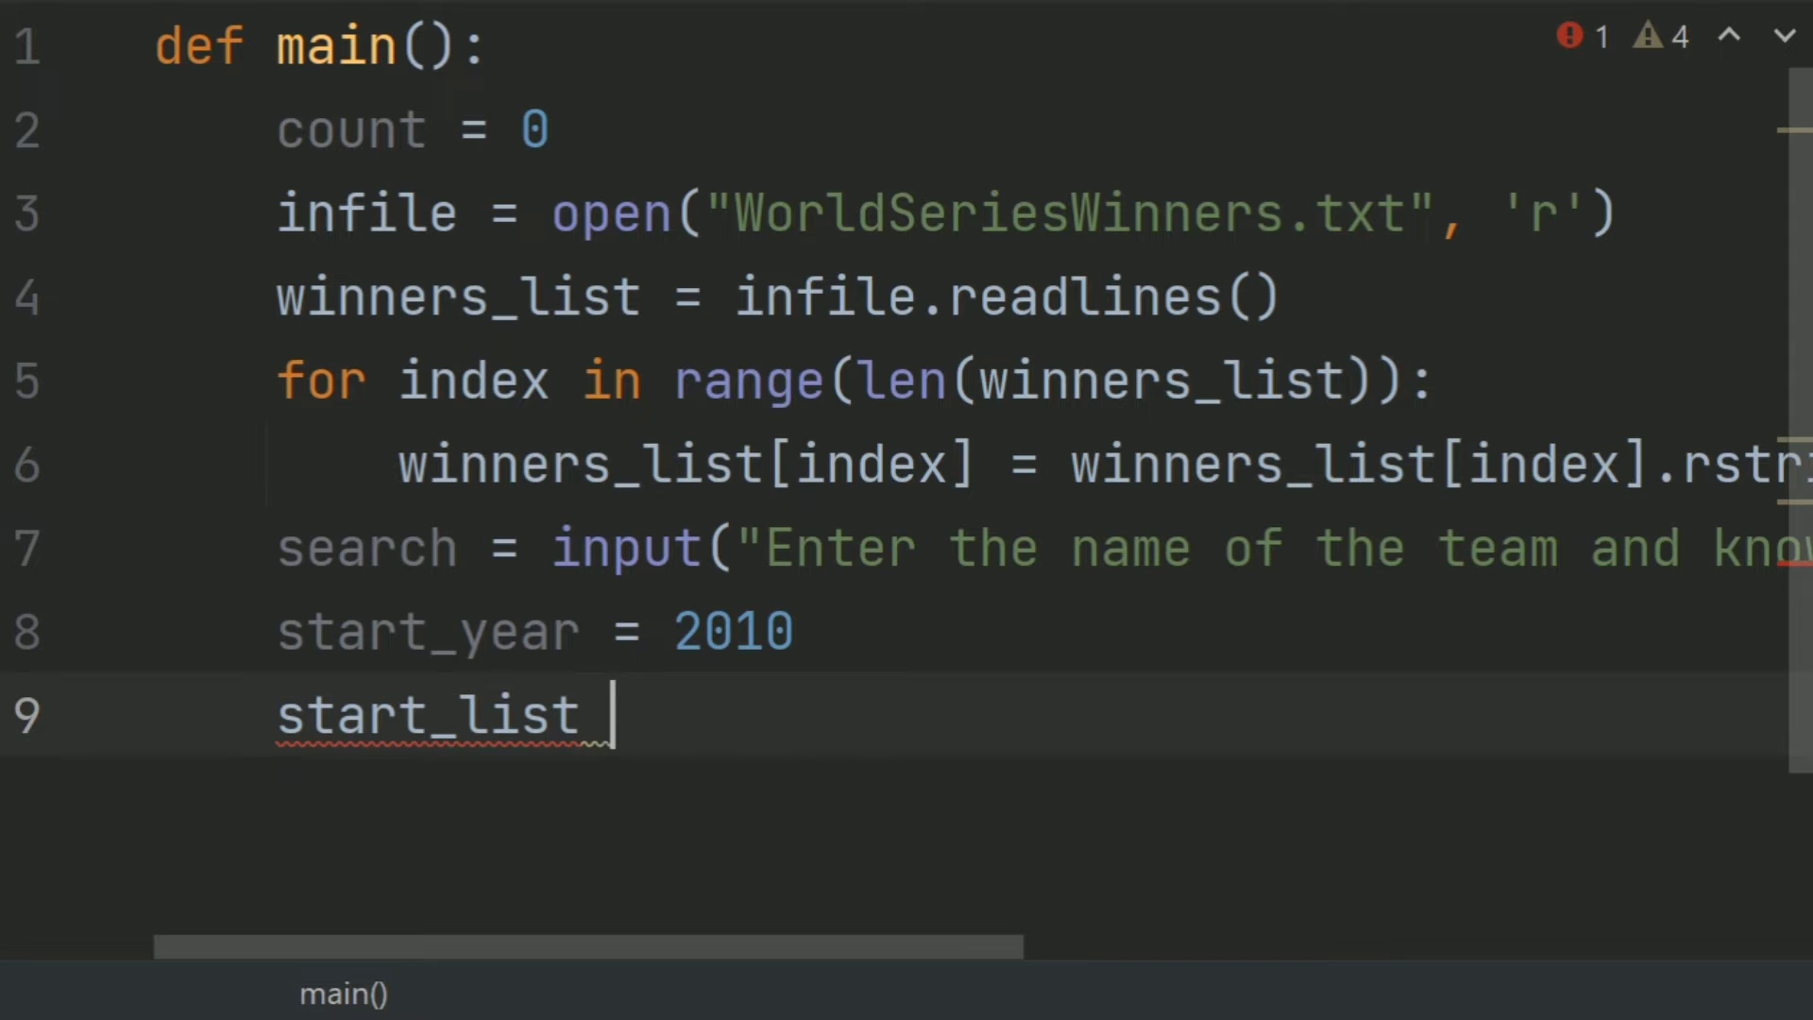
type(" [")
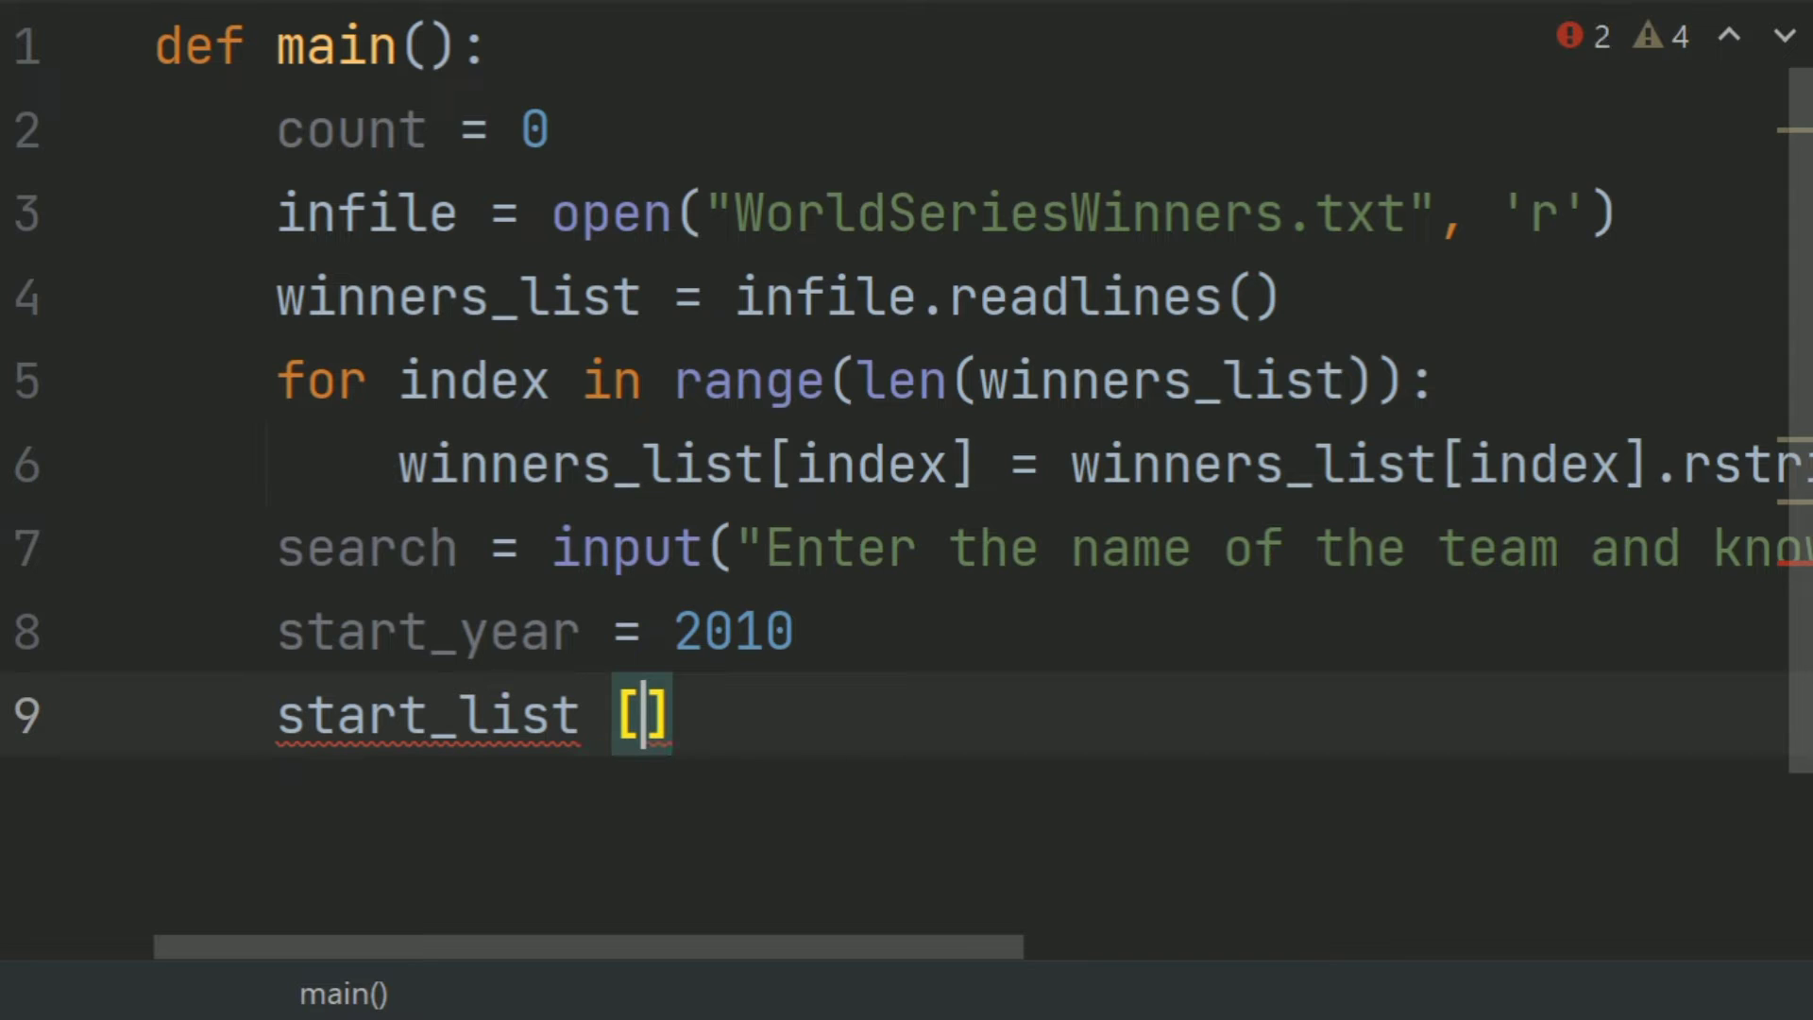
key("BackSpace")
type("= ")
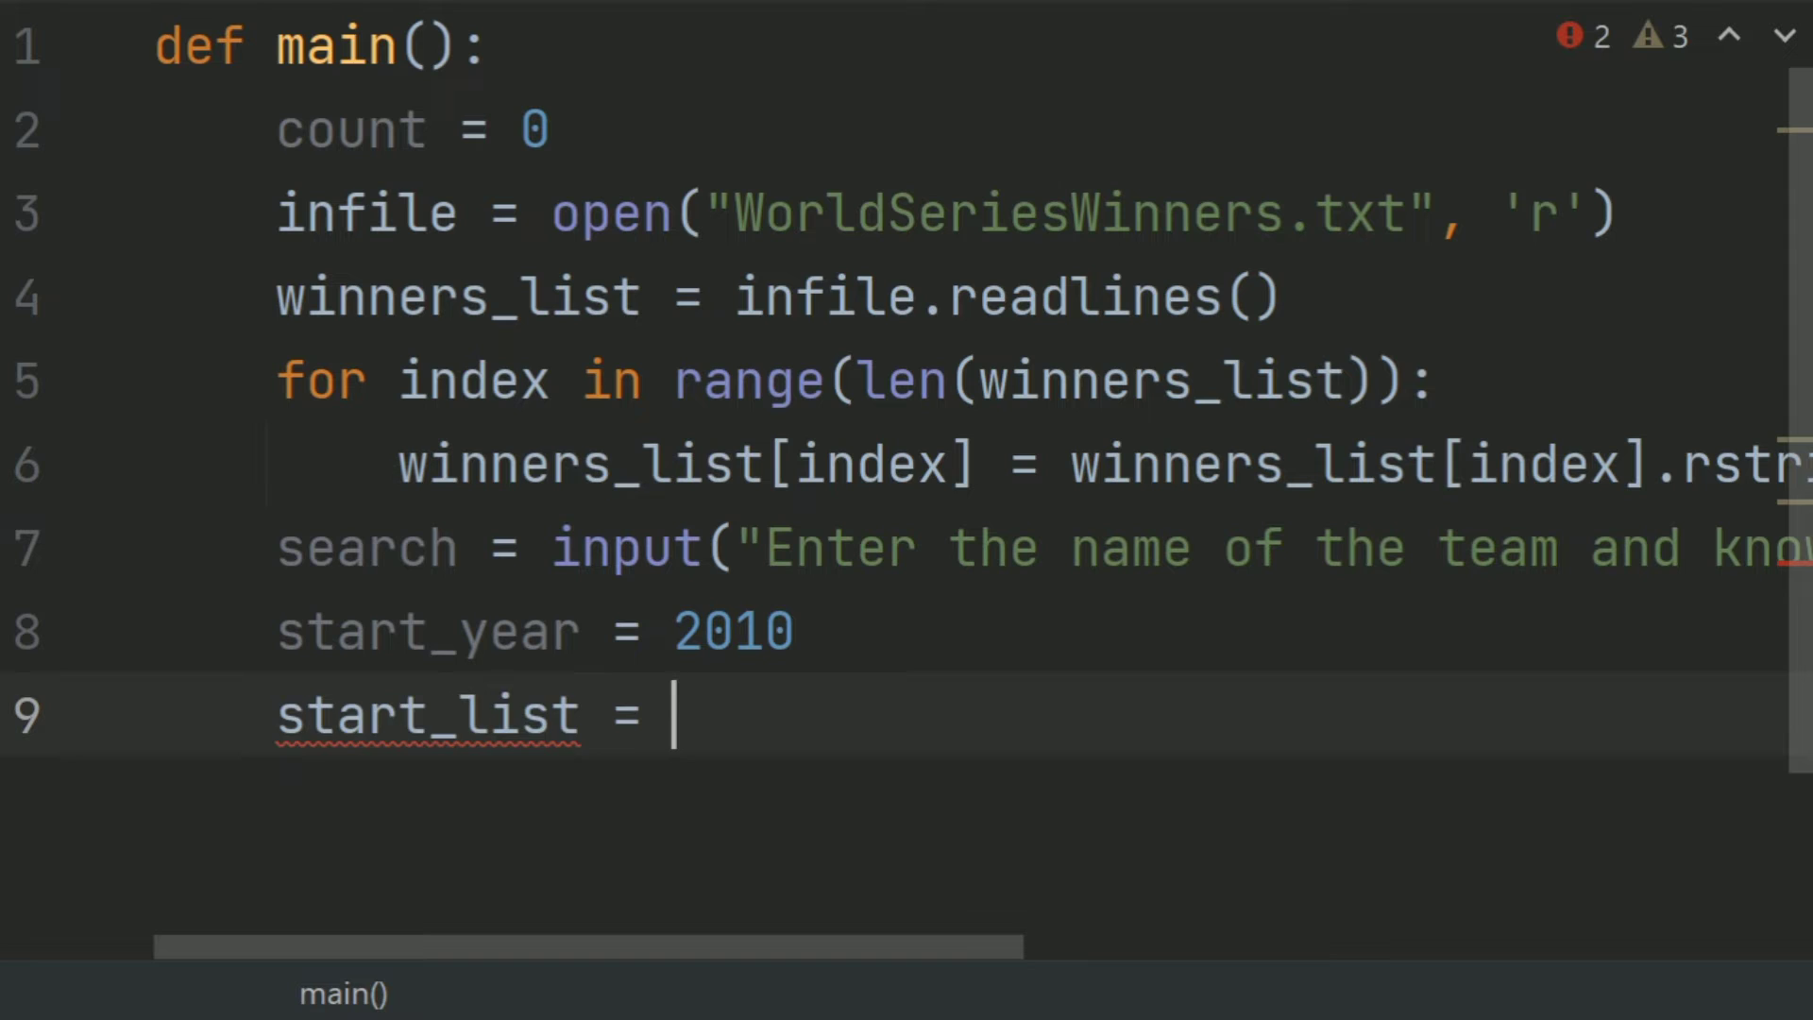
type("[")
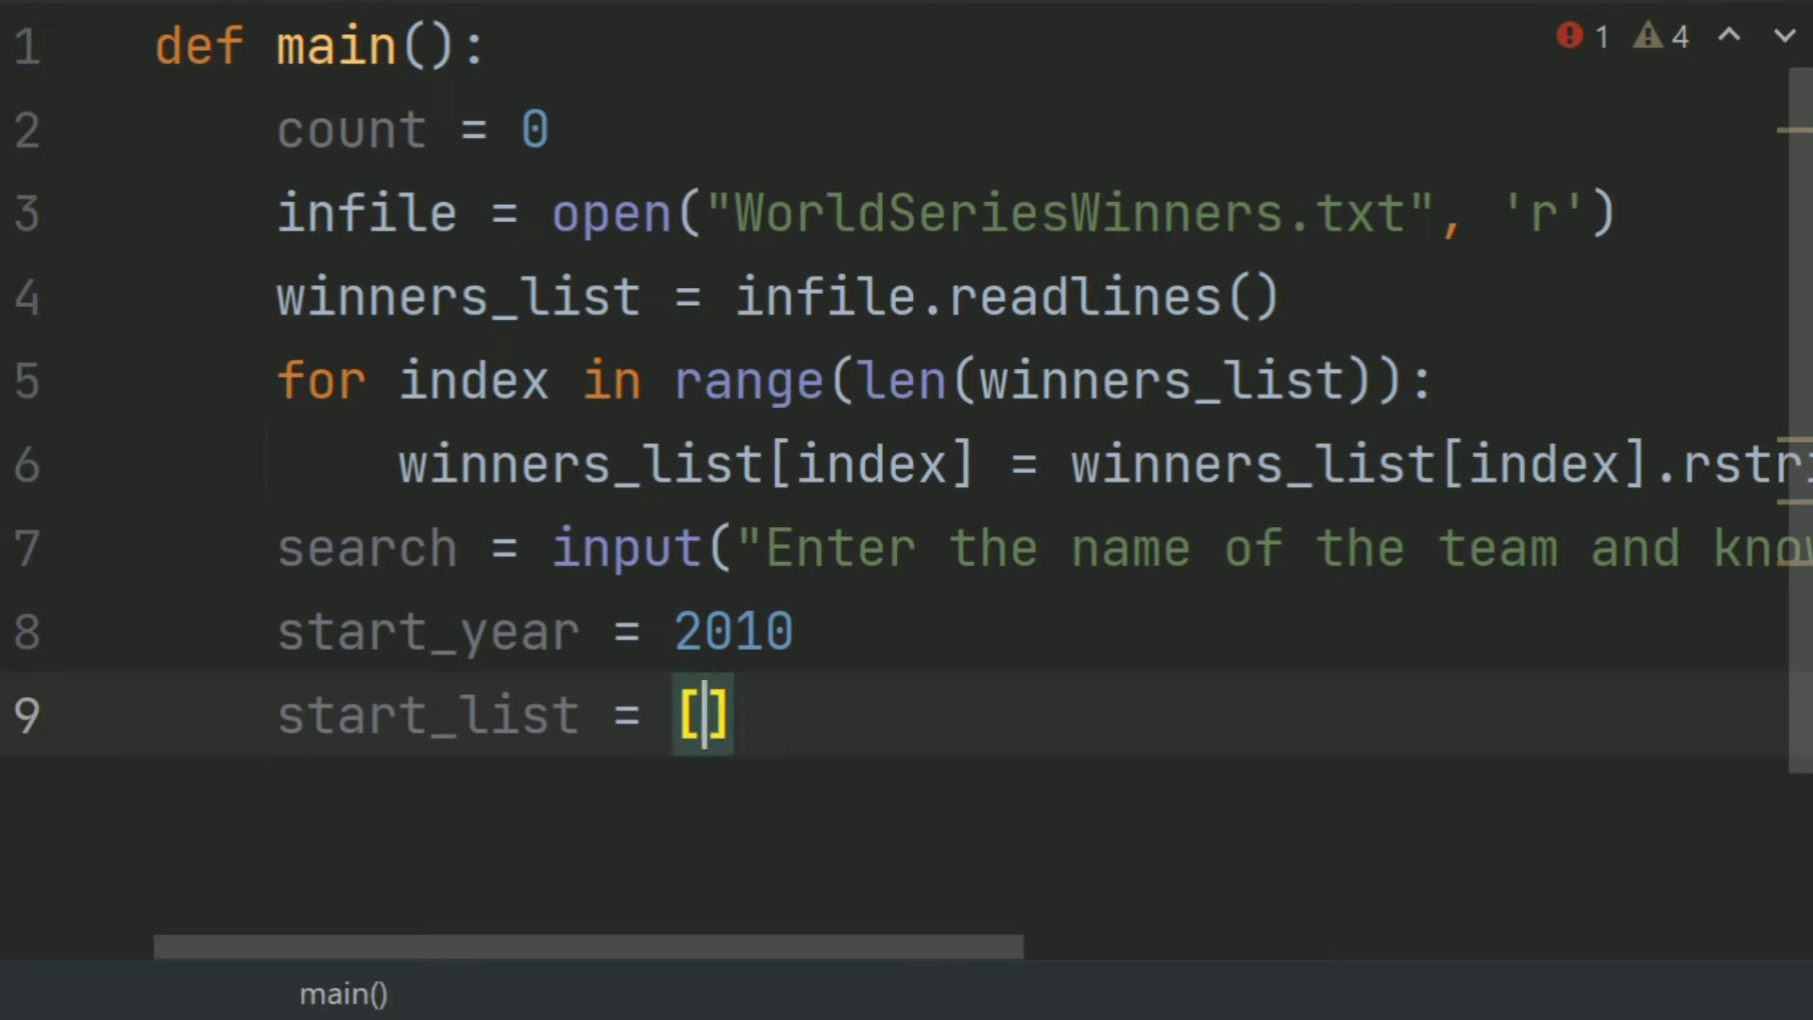
type("]")
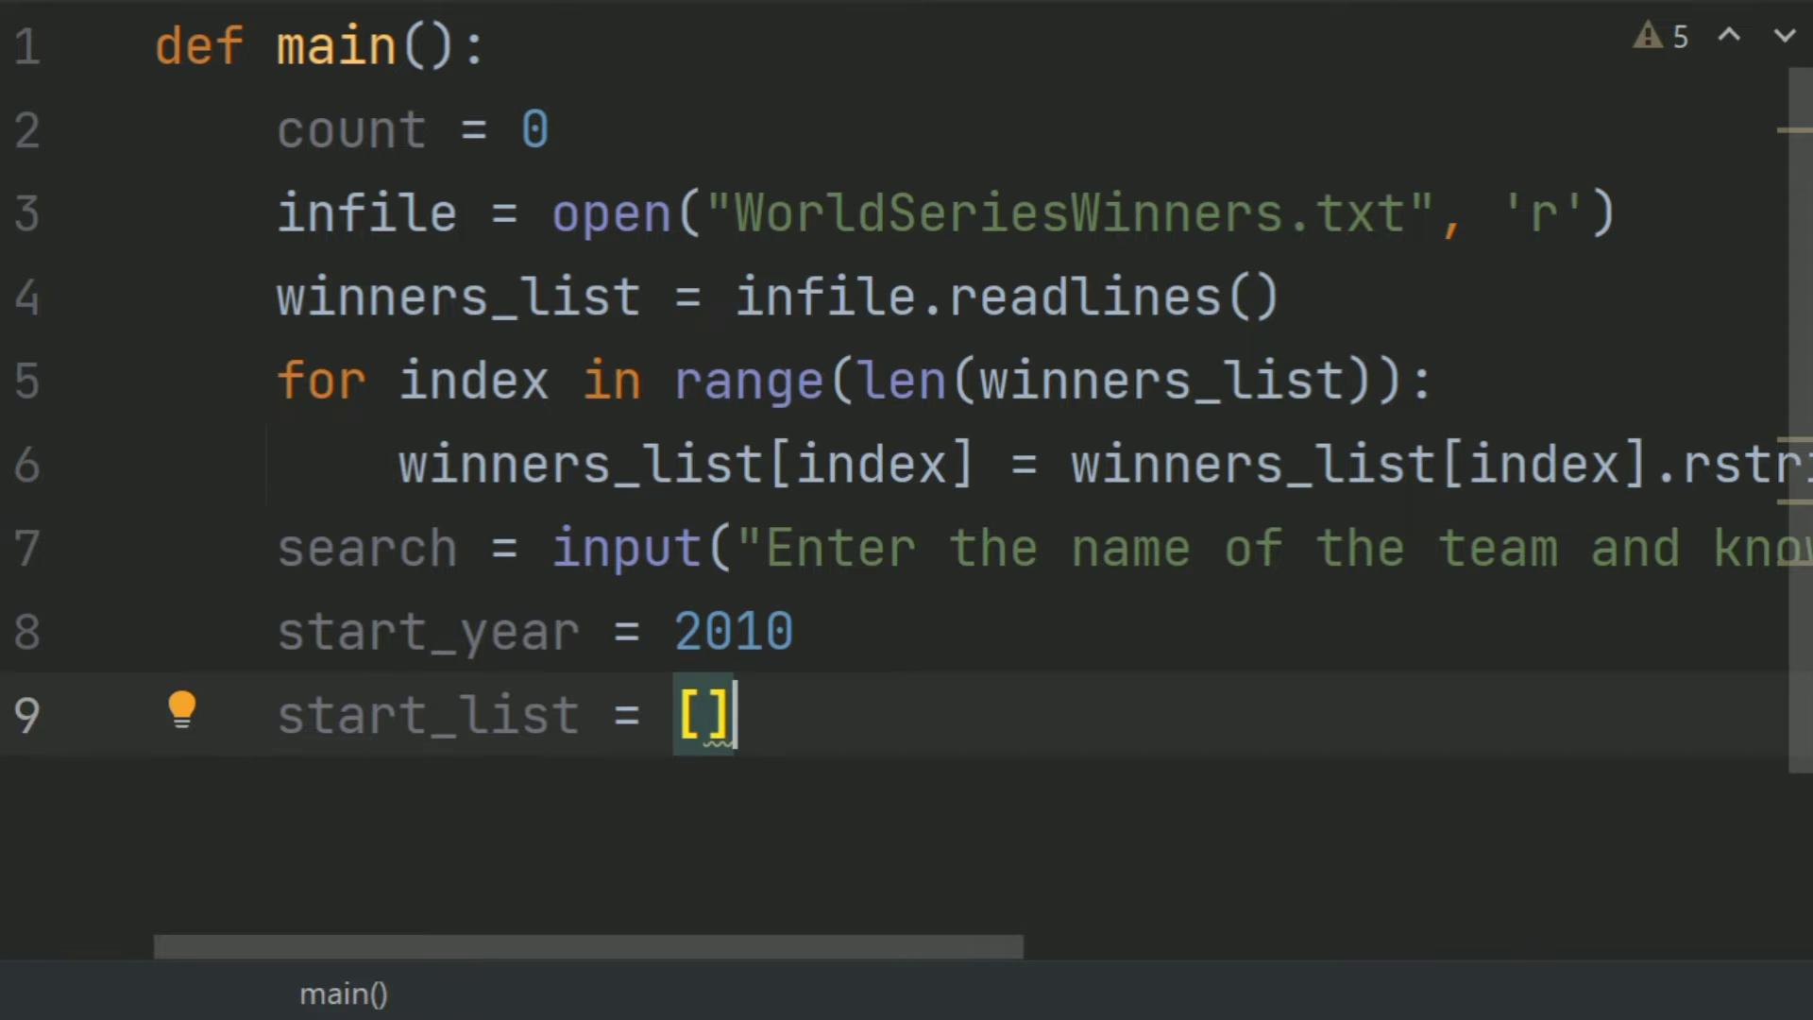
key("Return")
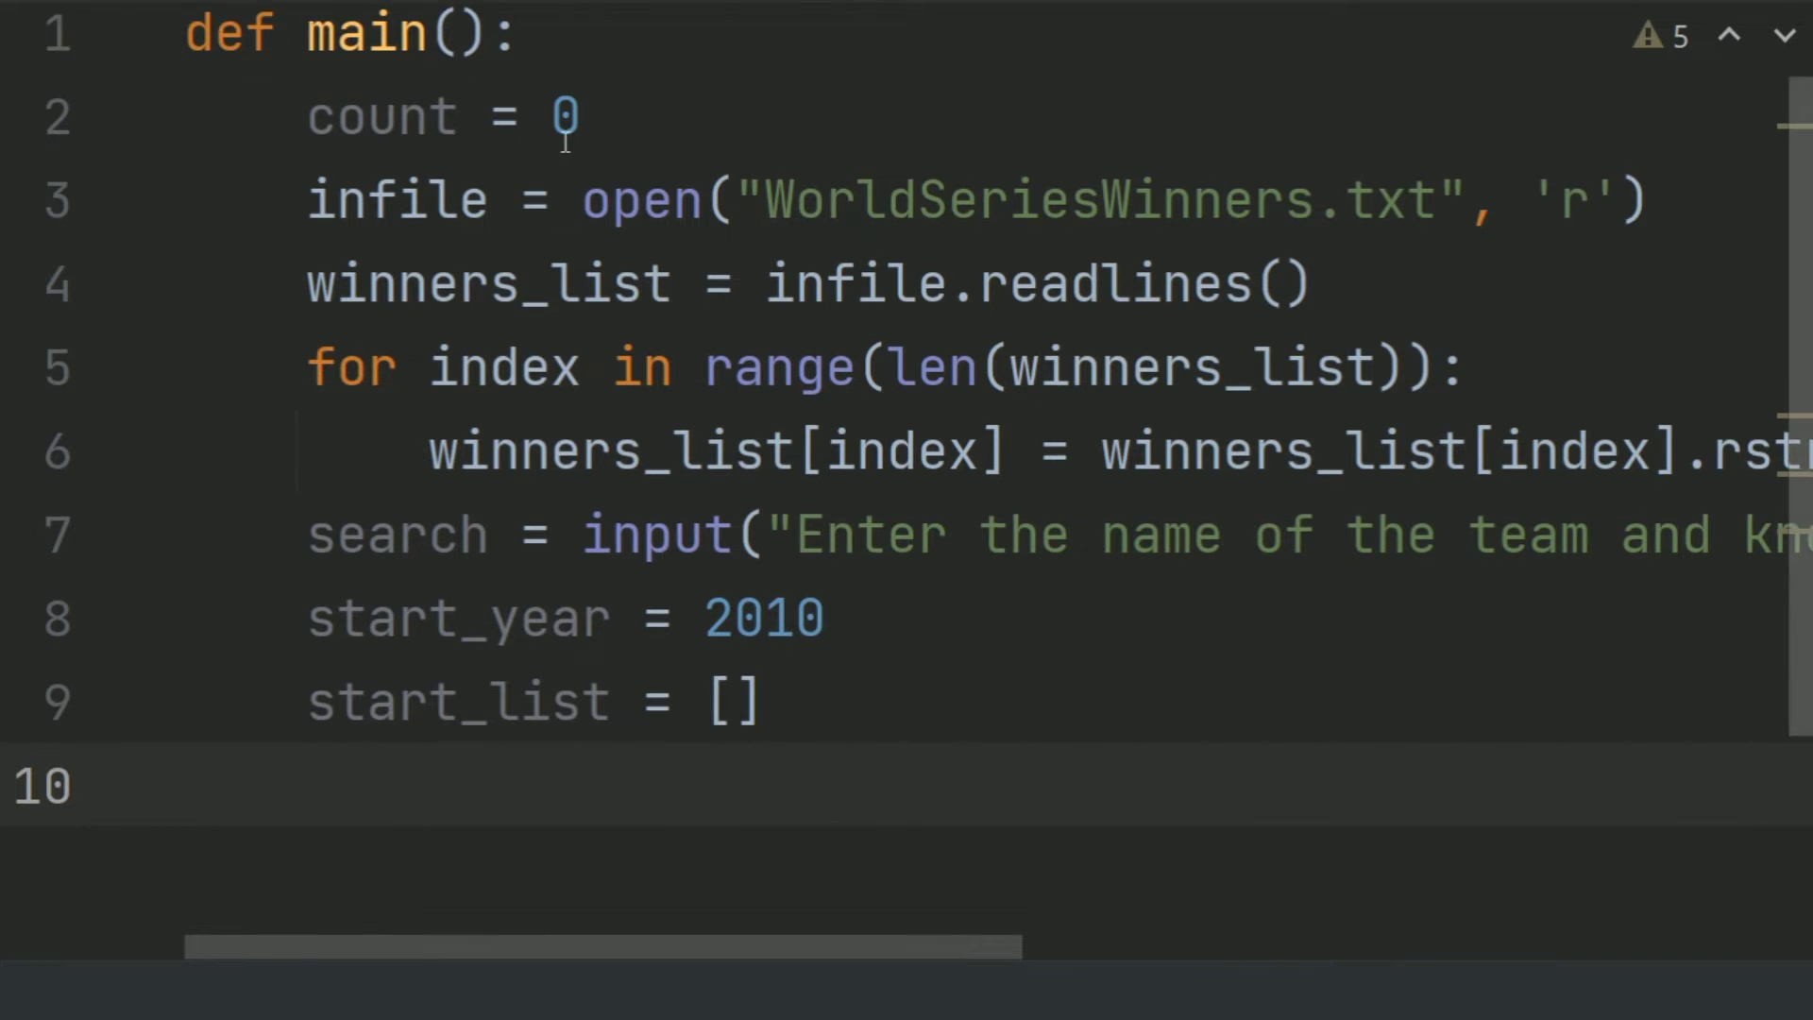
scroll(566, 141, "down", 2)
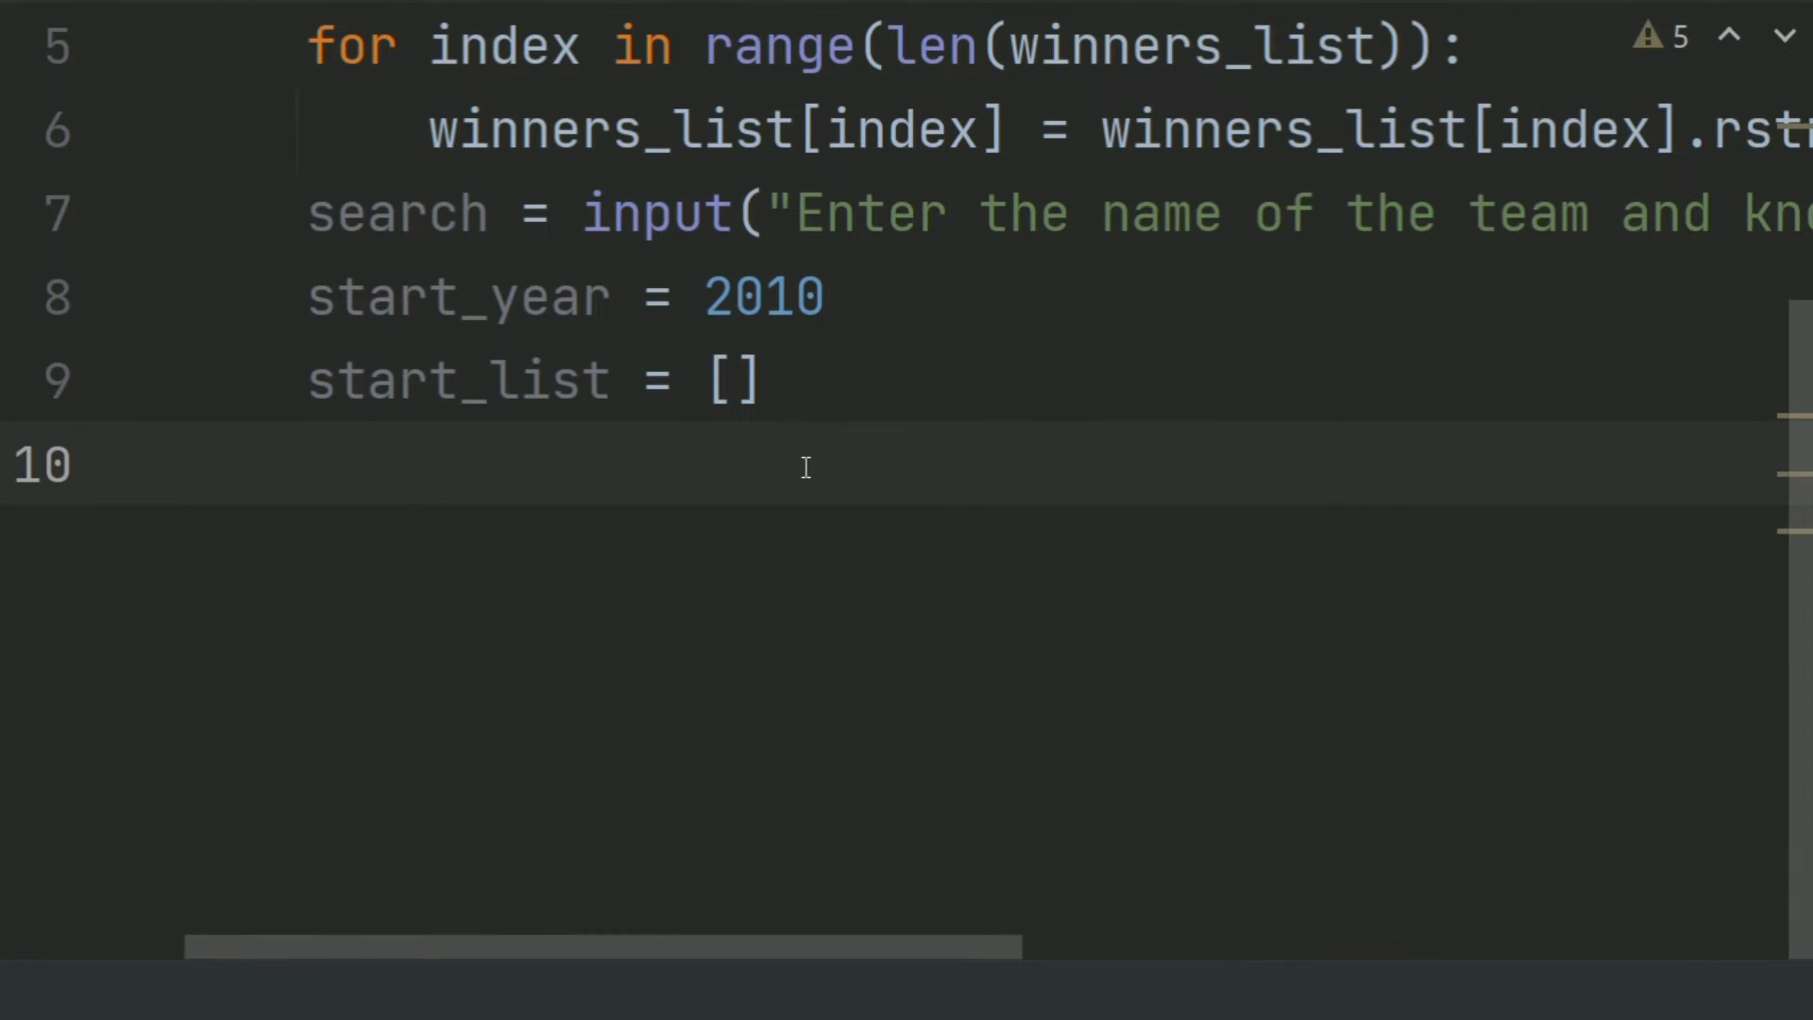
type("for ")
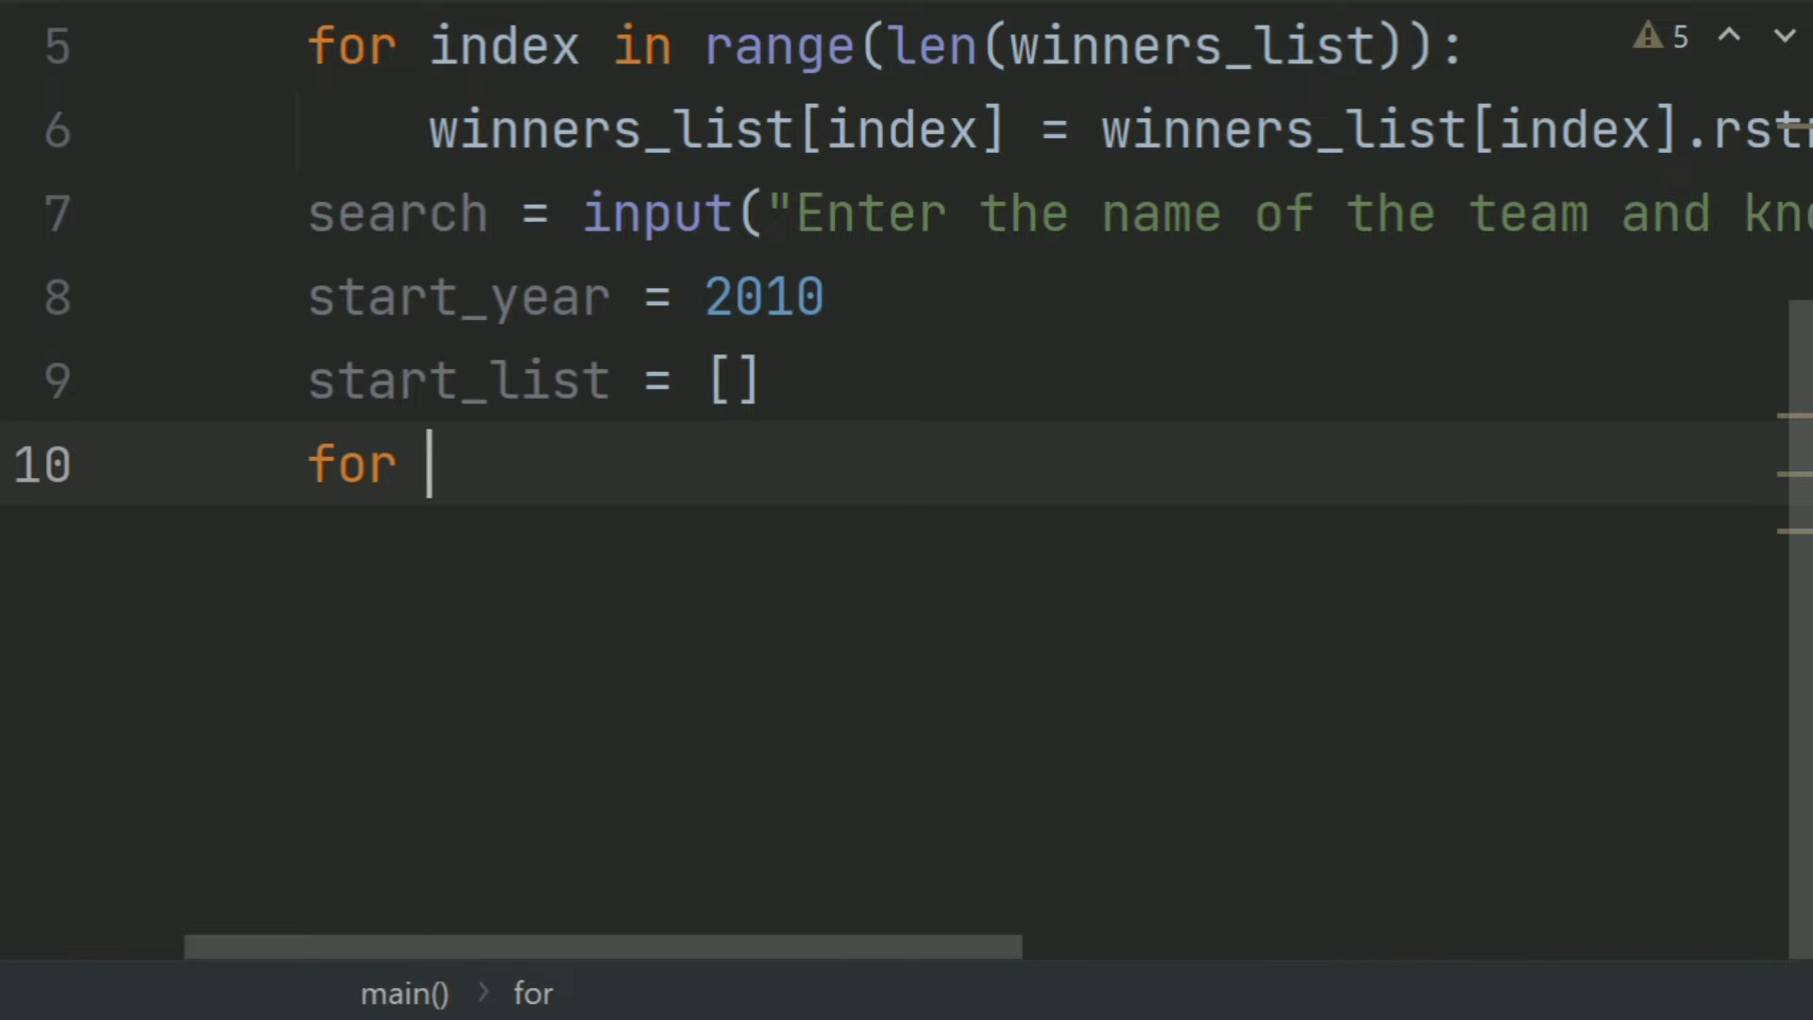
type("inde")
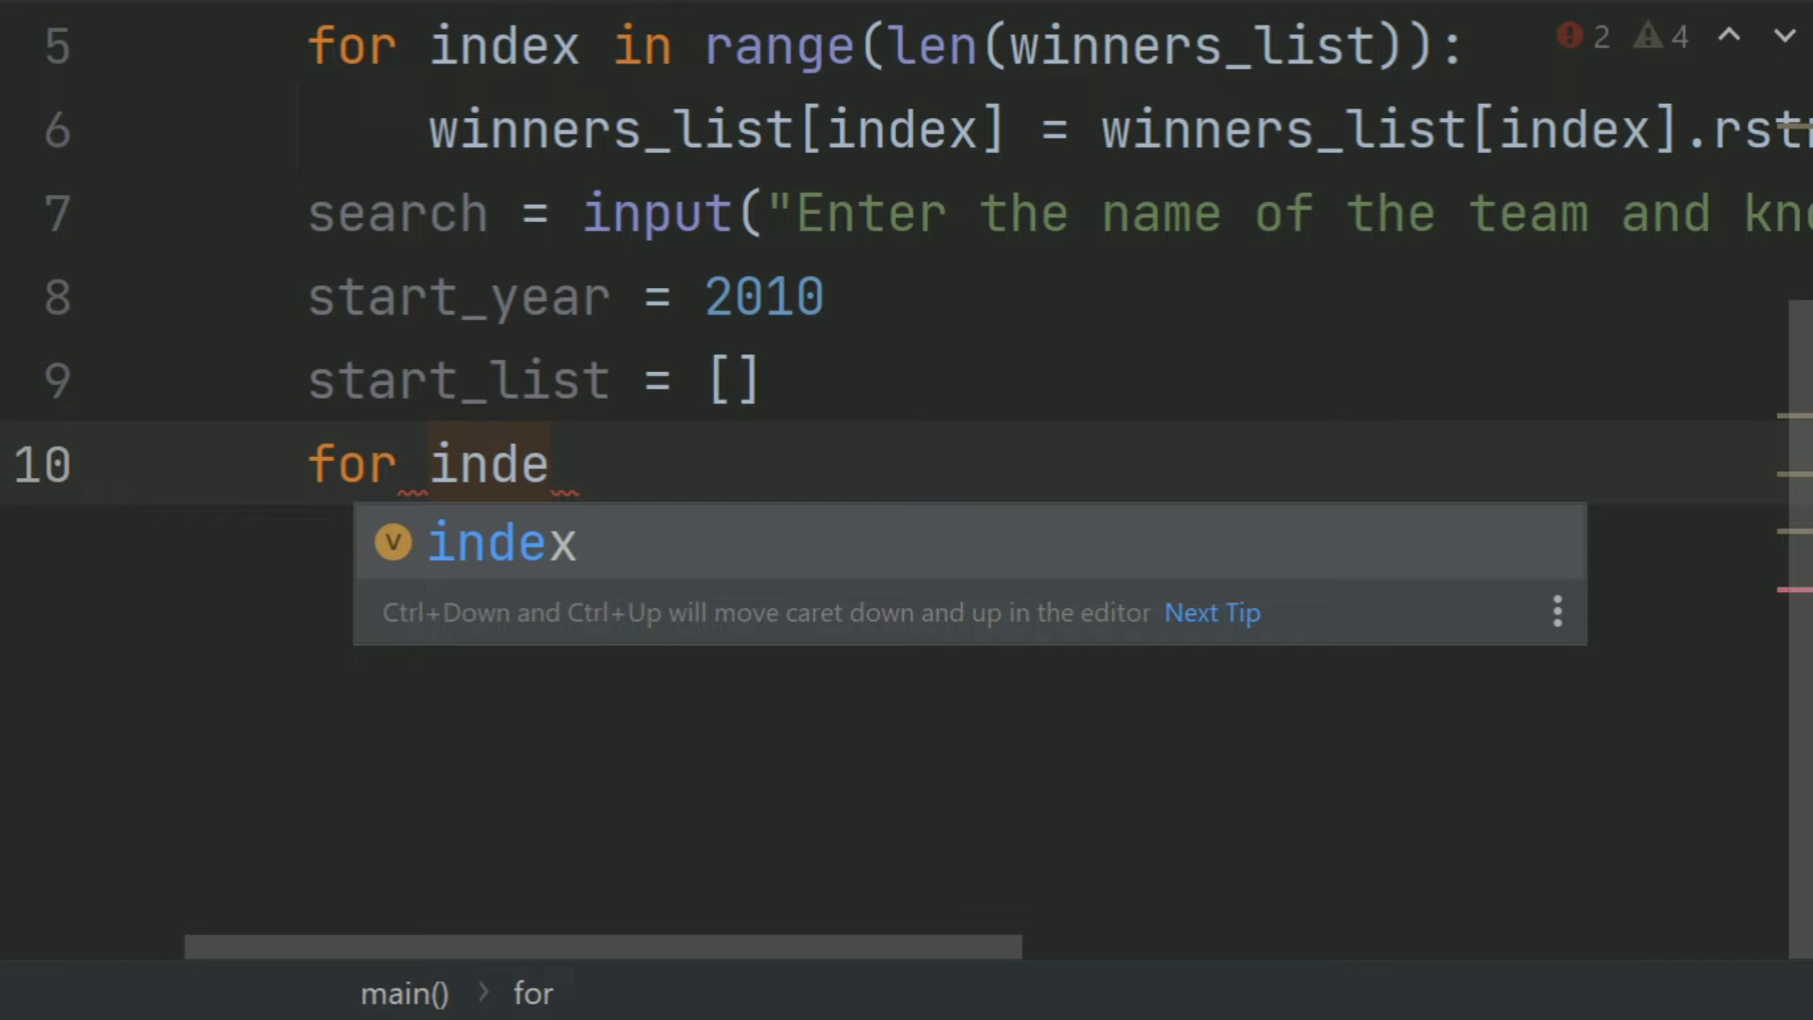
type("x in ran")
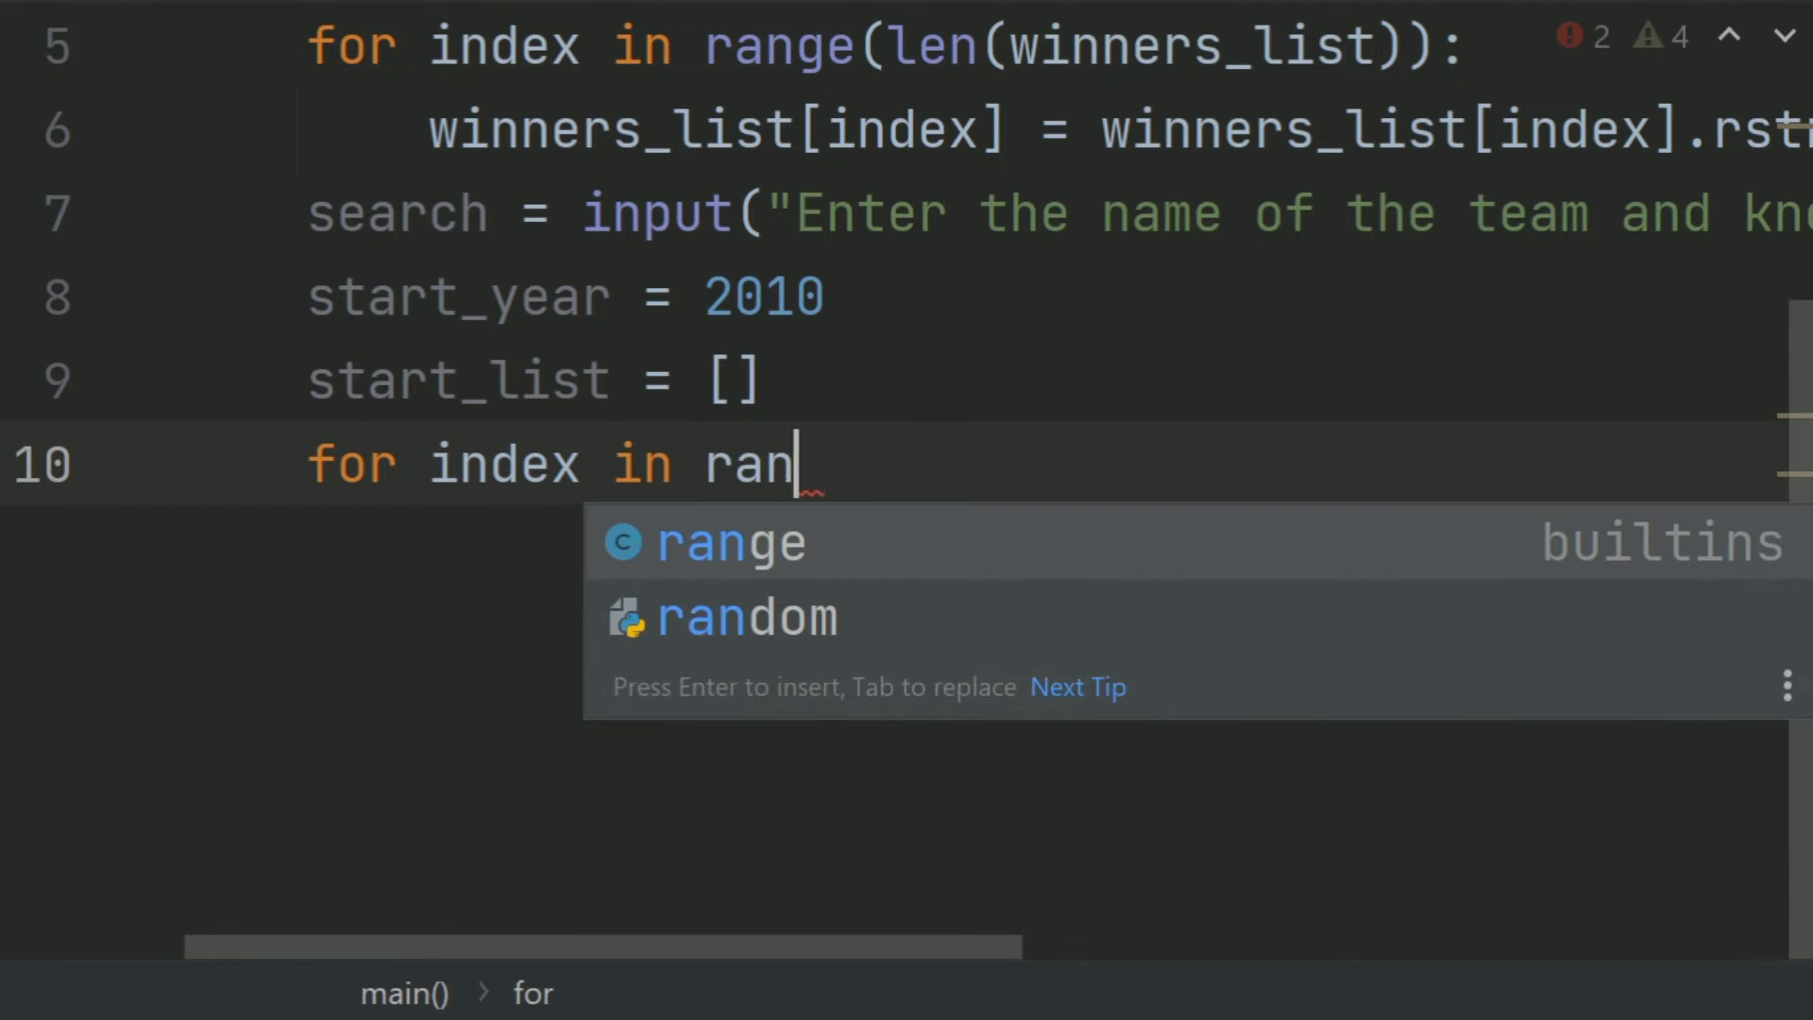
type("ge(l")
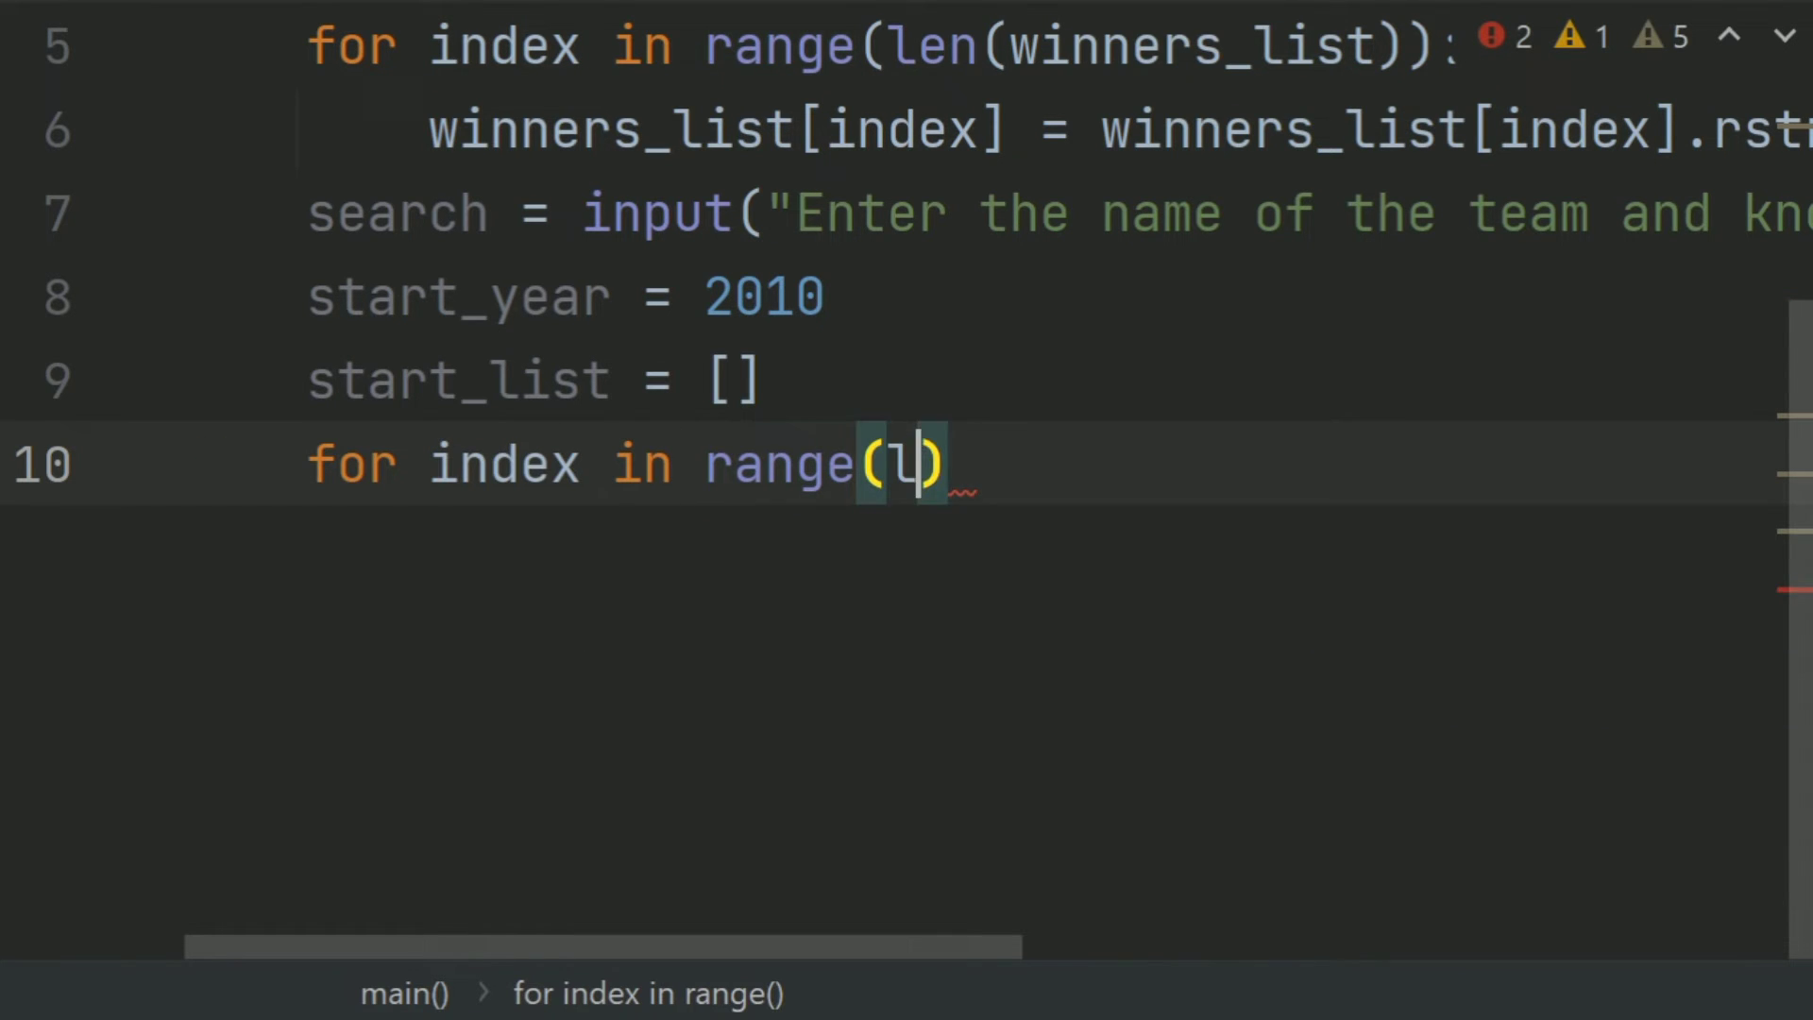
type("en(")
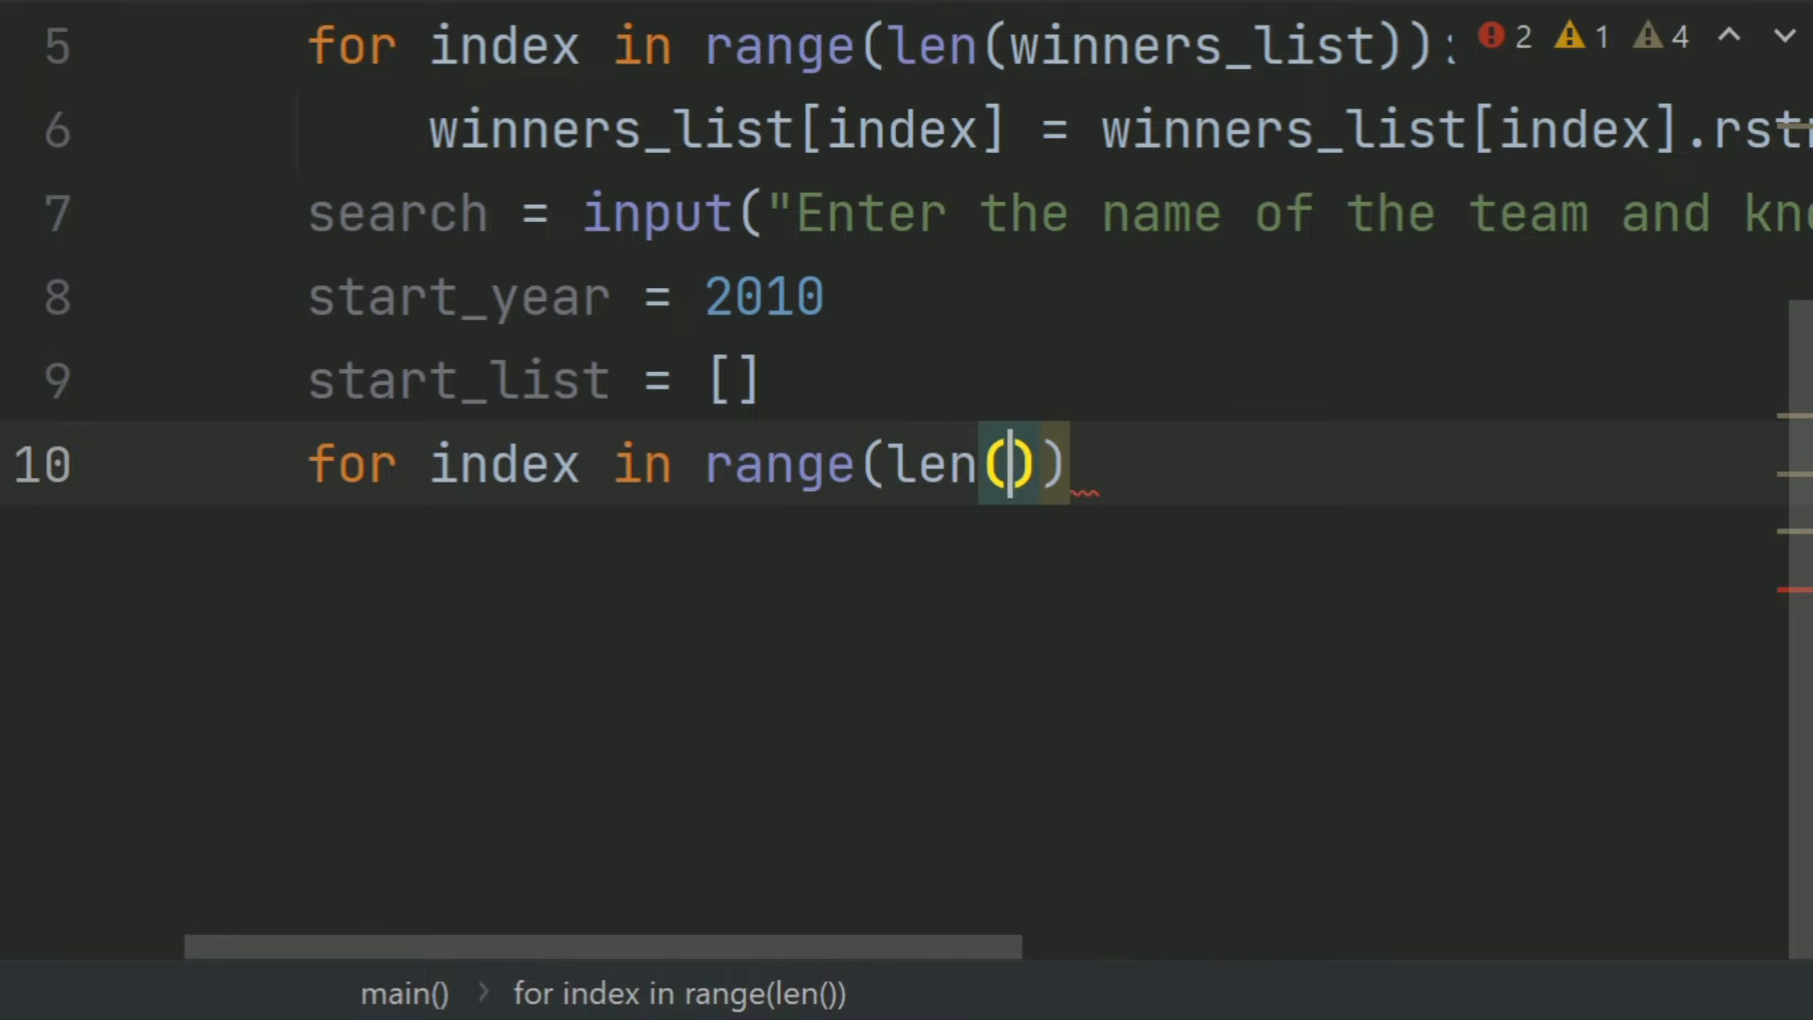
type("wi")
Write line 10 as for index in range(len(winners_list)): with an indented body line
key("Return")
type(")")
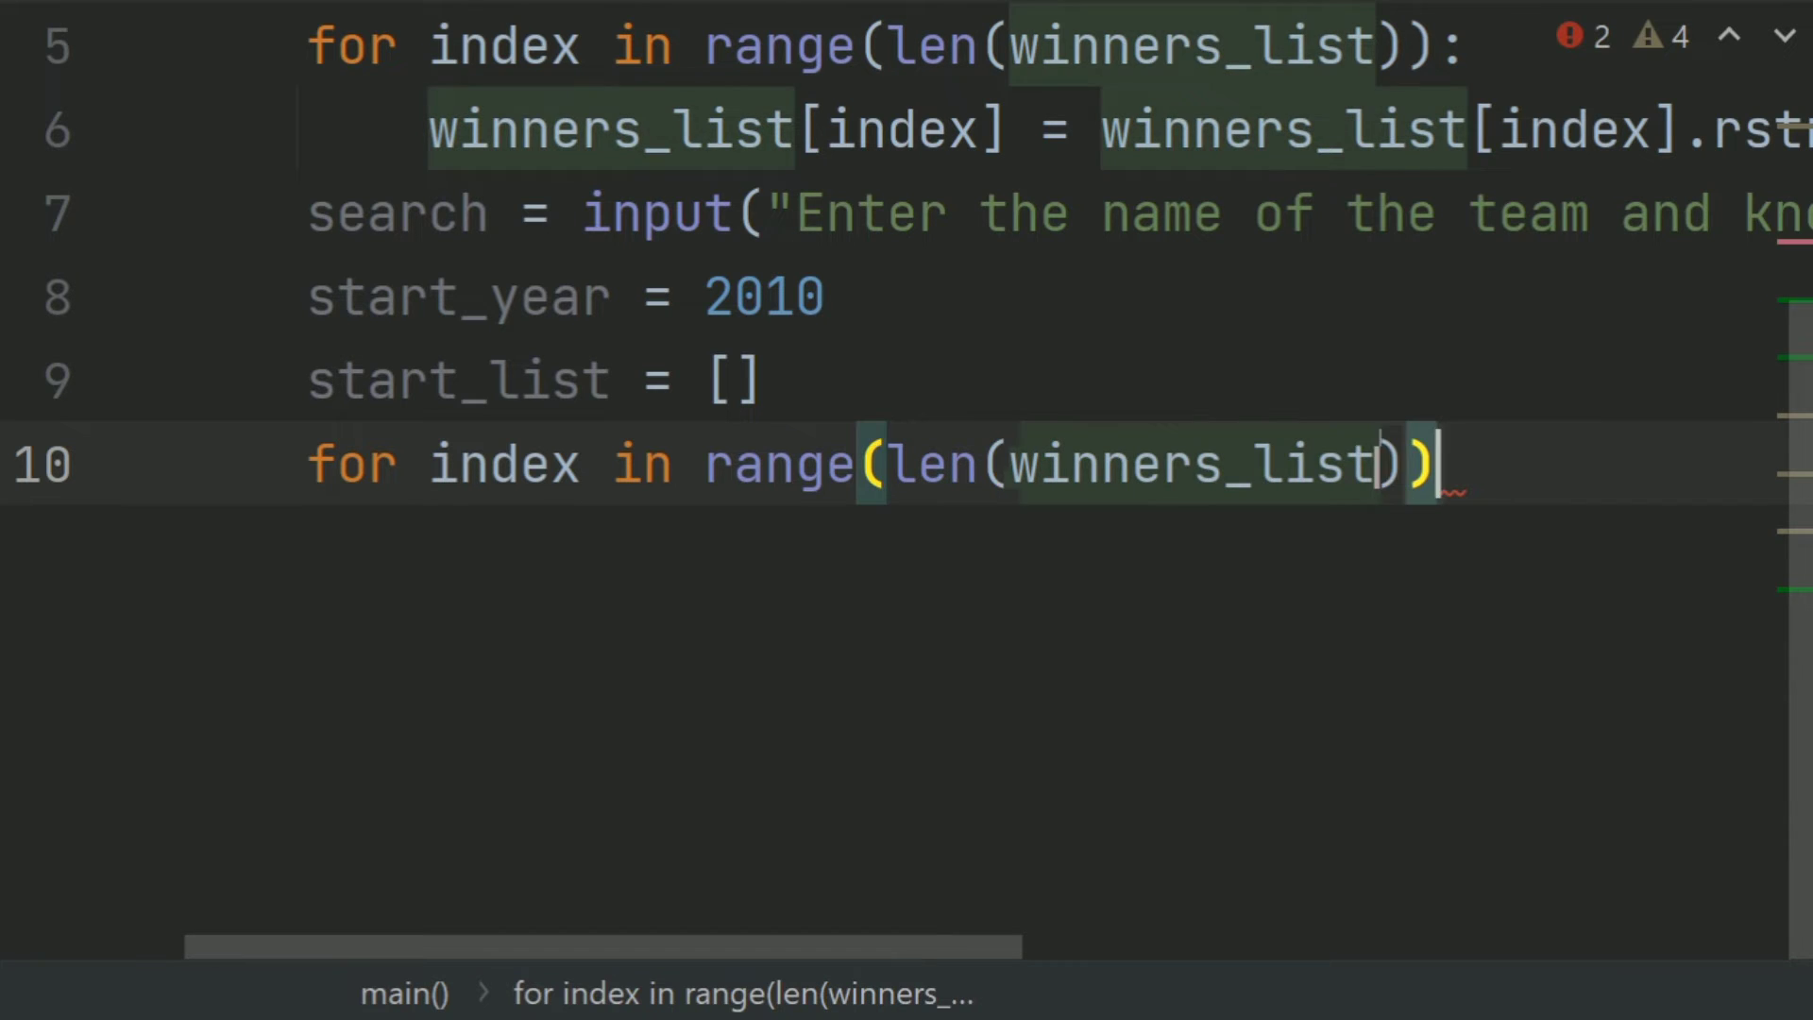
type("):")
key("Return")
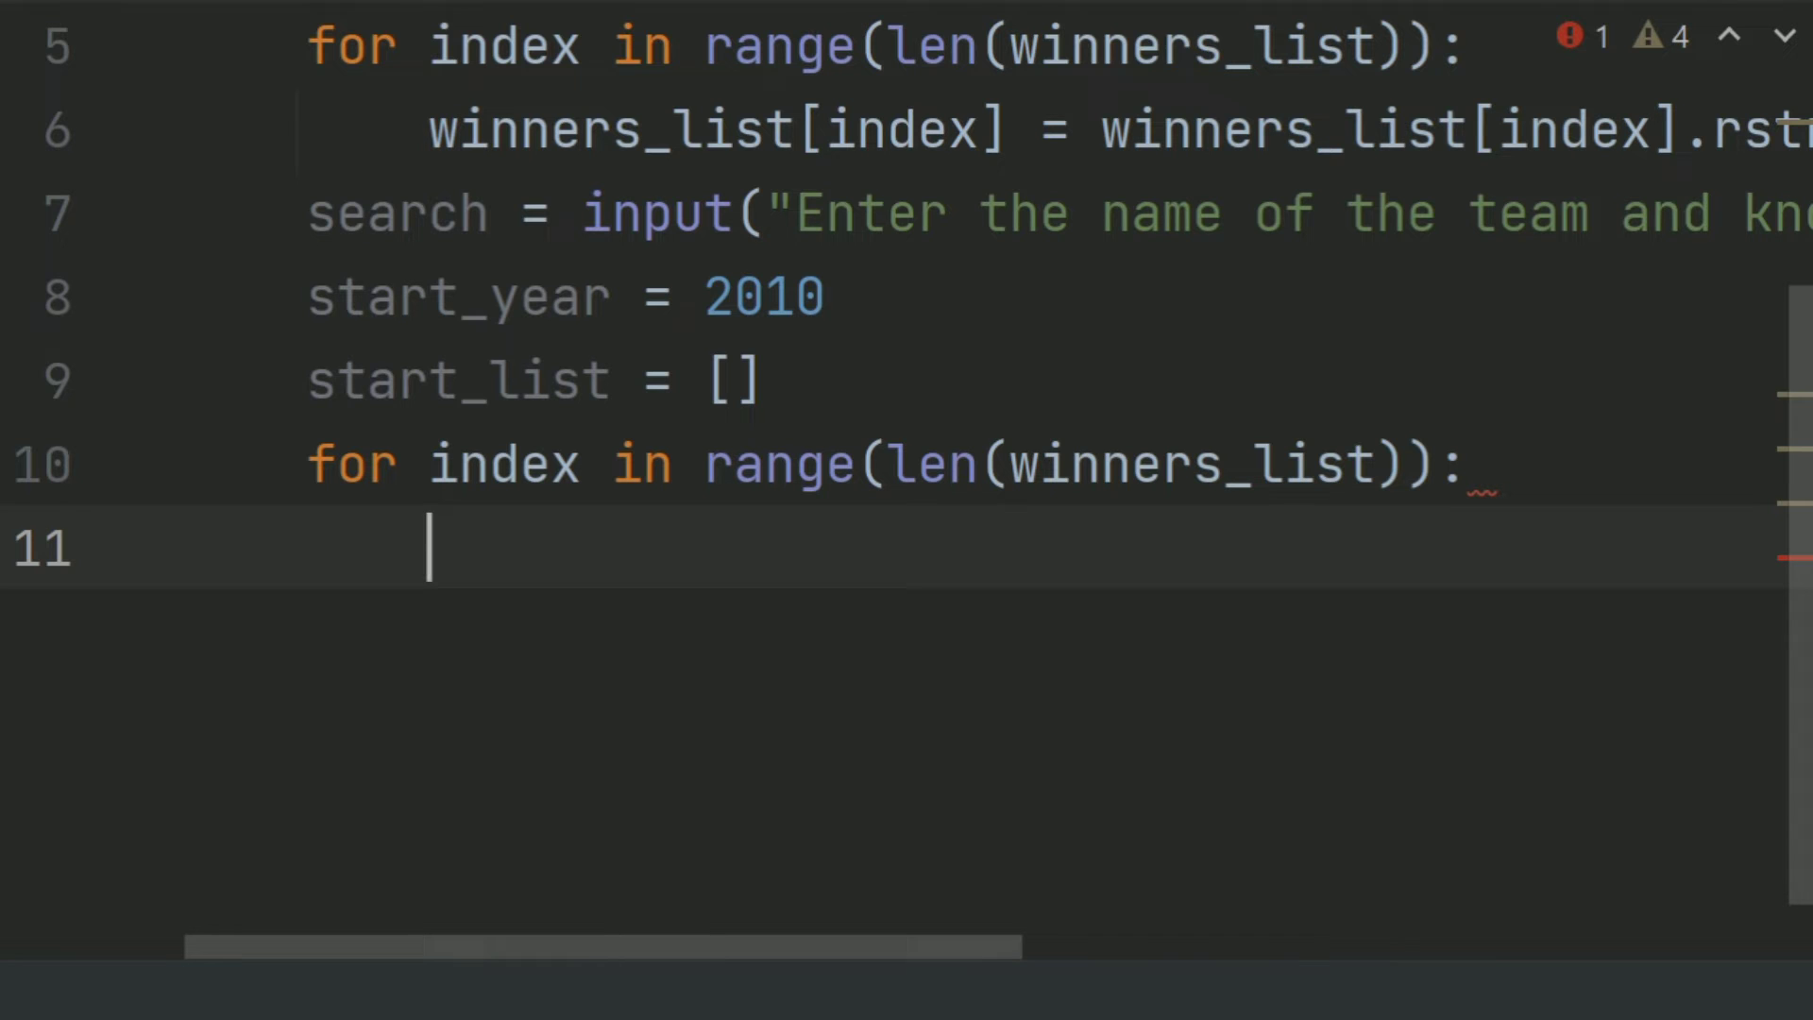
type("star")
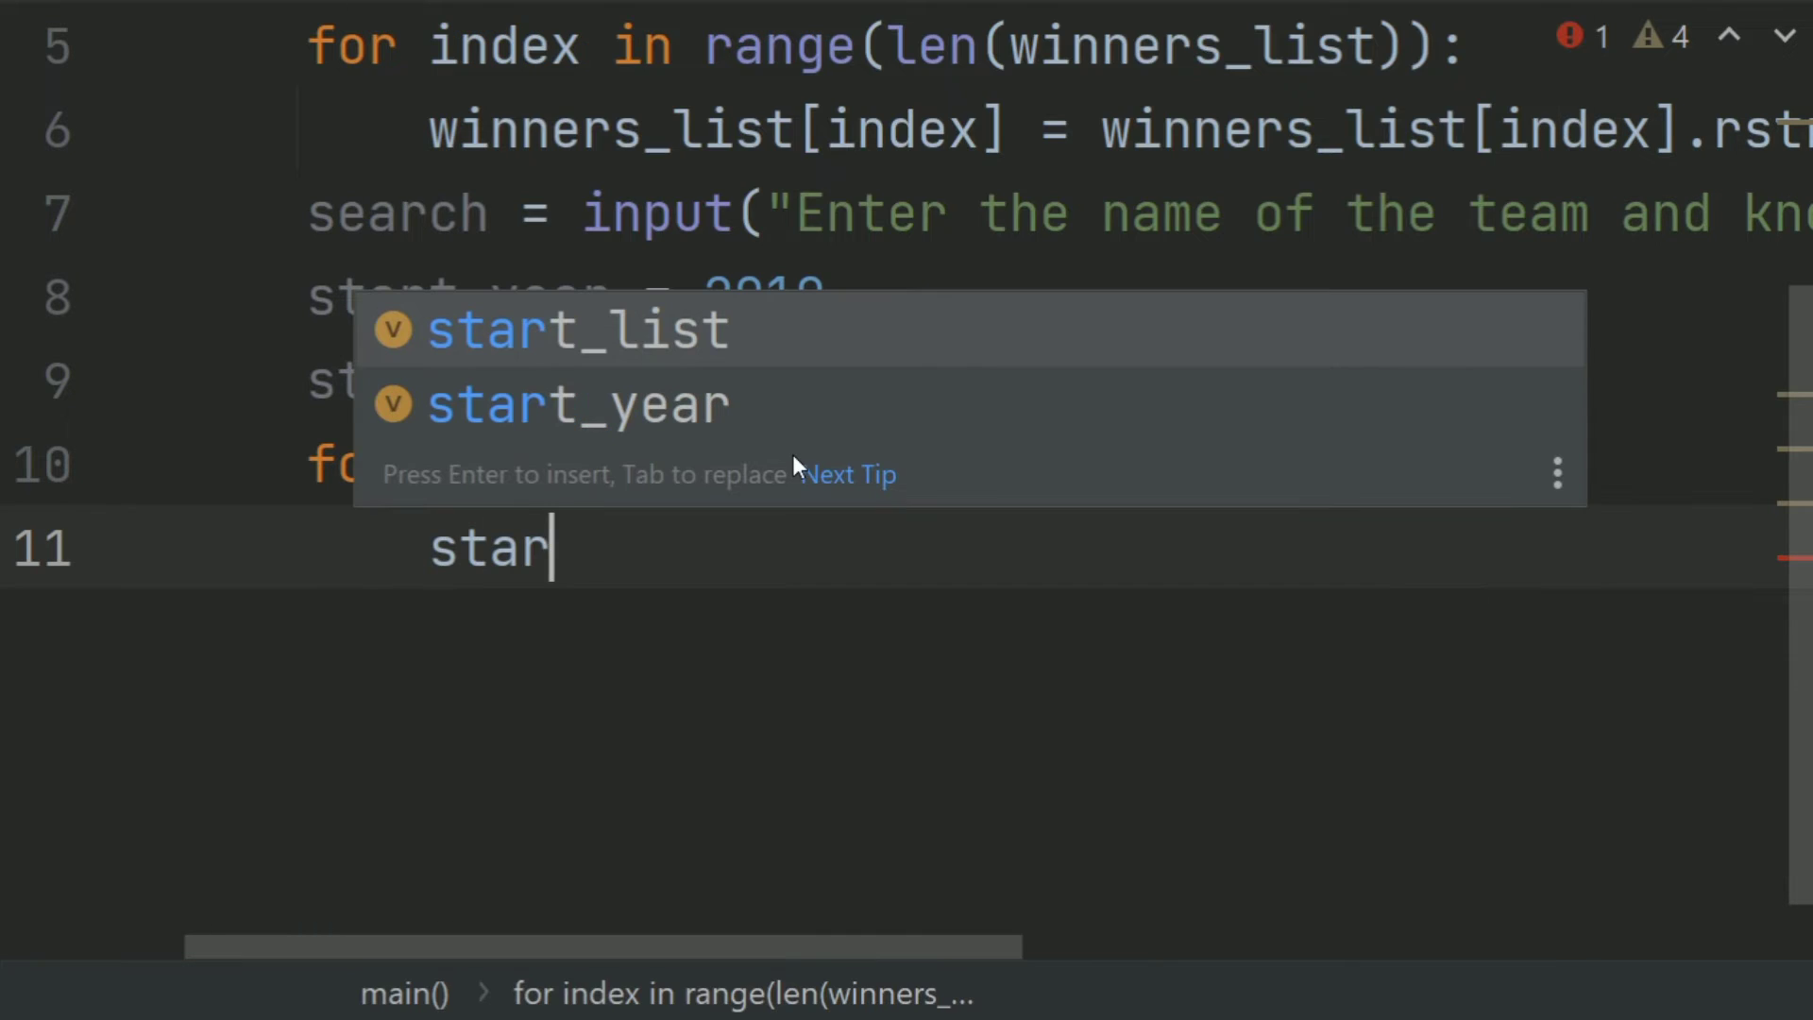
type("t -")
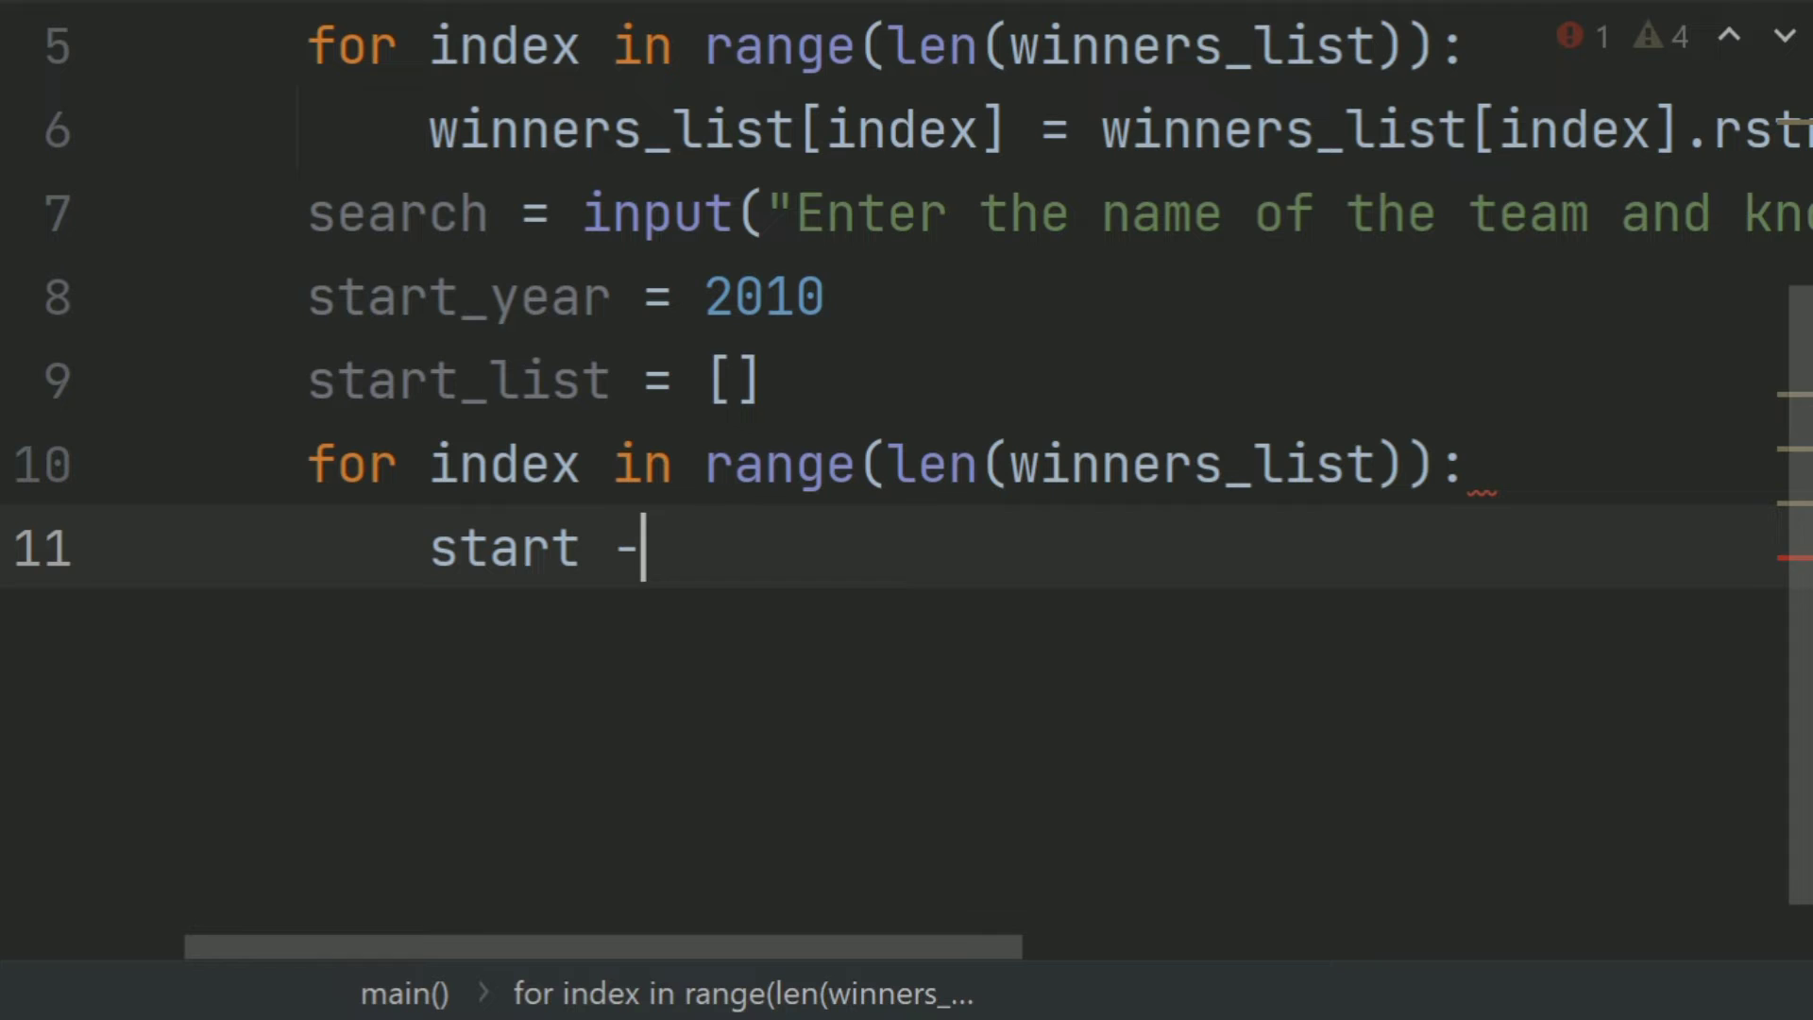
Add start_year -= 1 on line 11 inside the new loop
key("BackSpace")
key("BackSpace")
type("_")
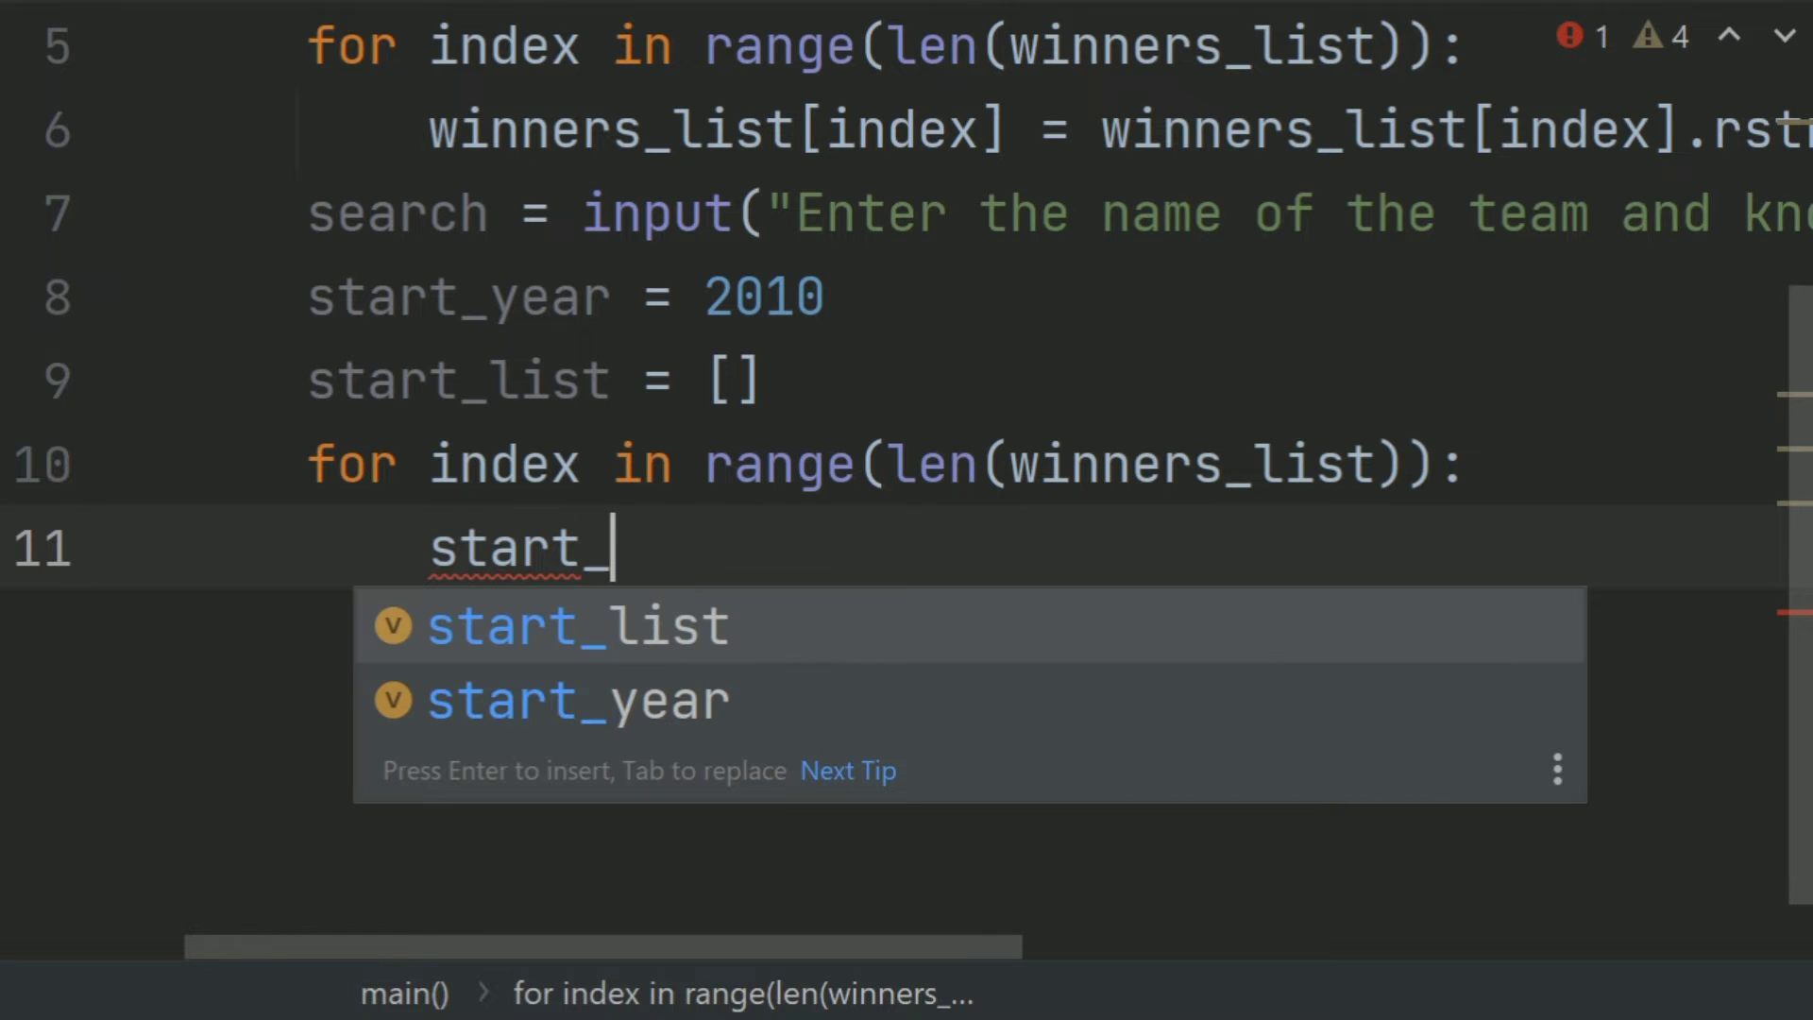
type("y")
key("Return")
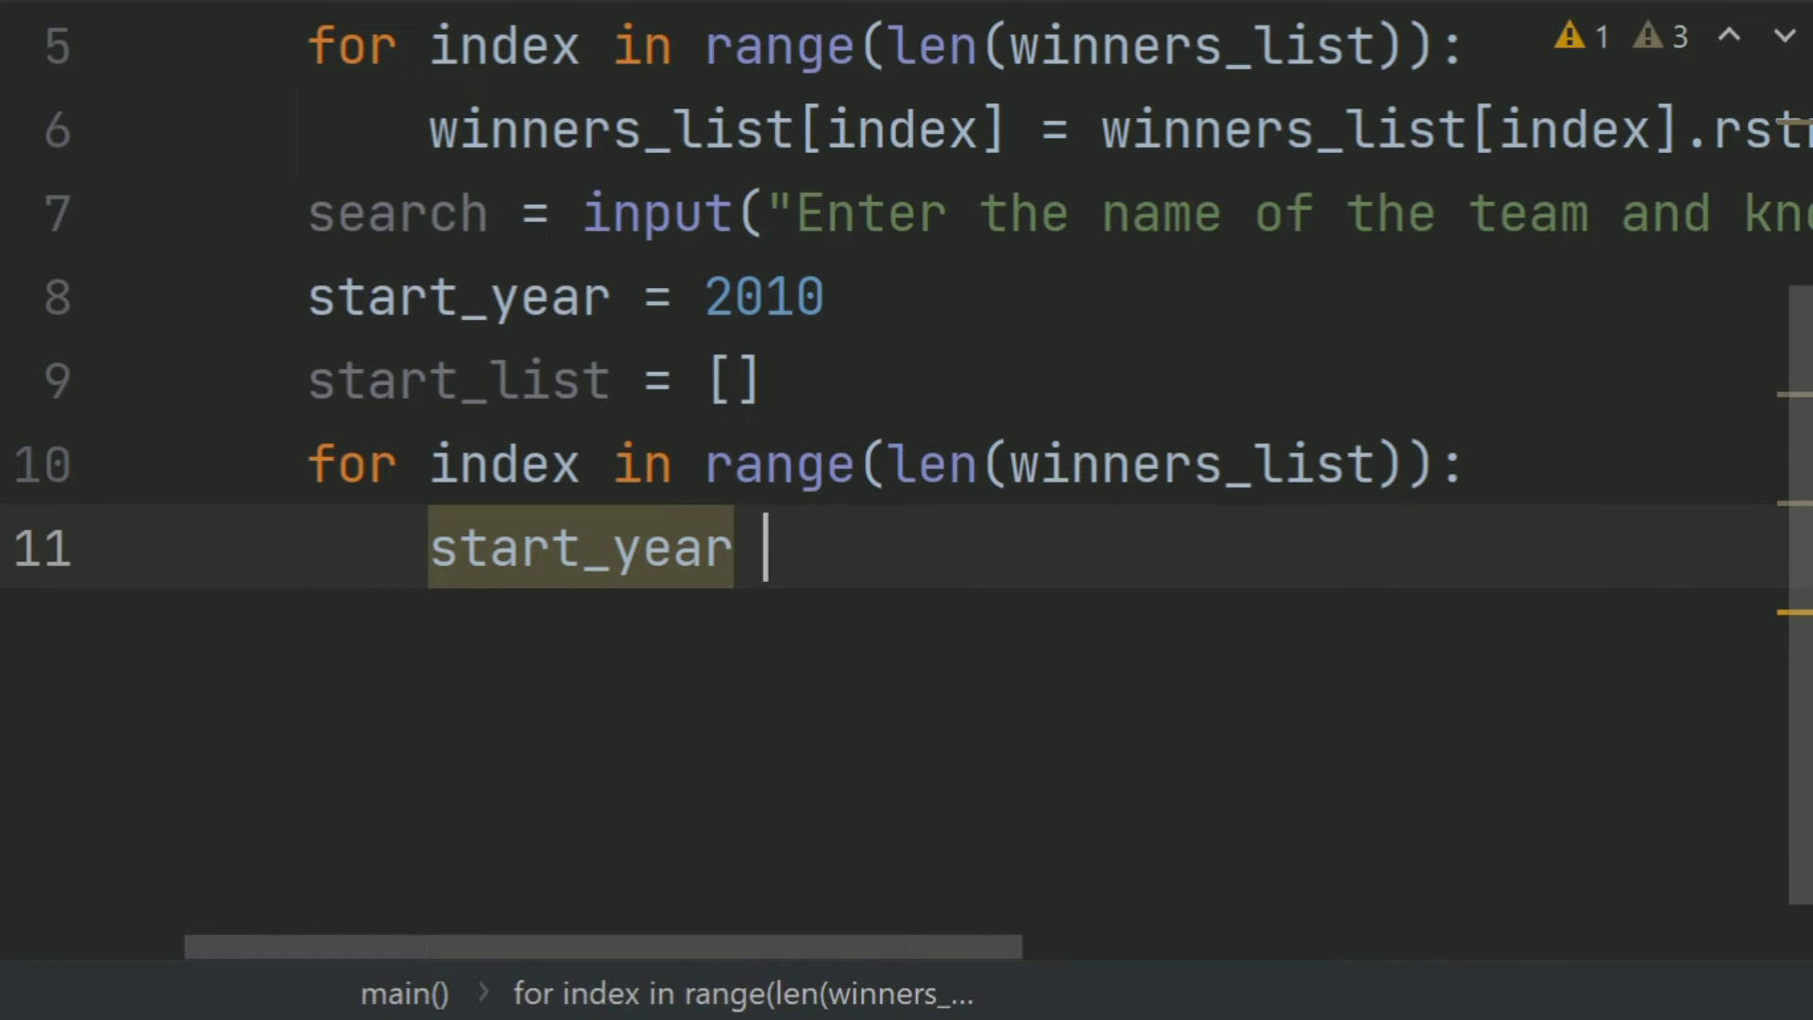
type("-= 1")
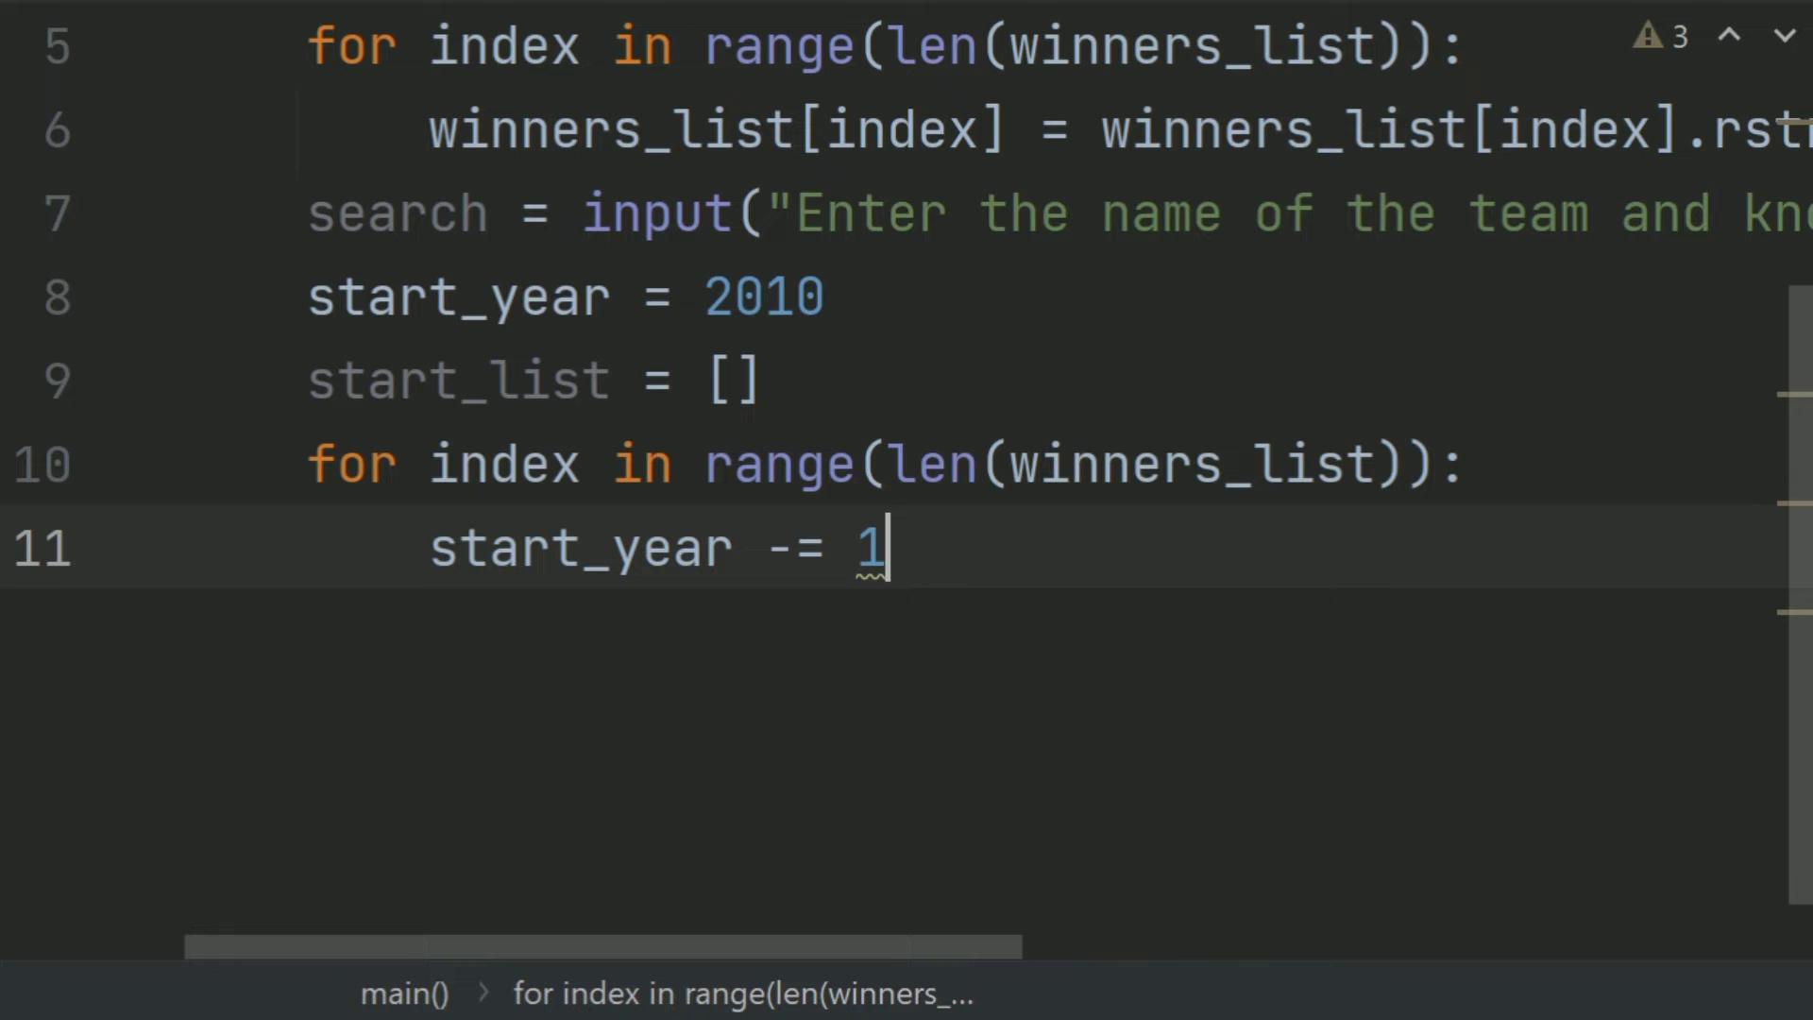
Write line 12 as if winners_list[index] == search: and open its body
key("Return")
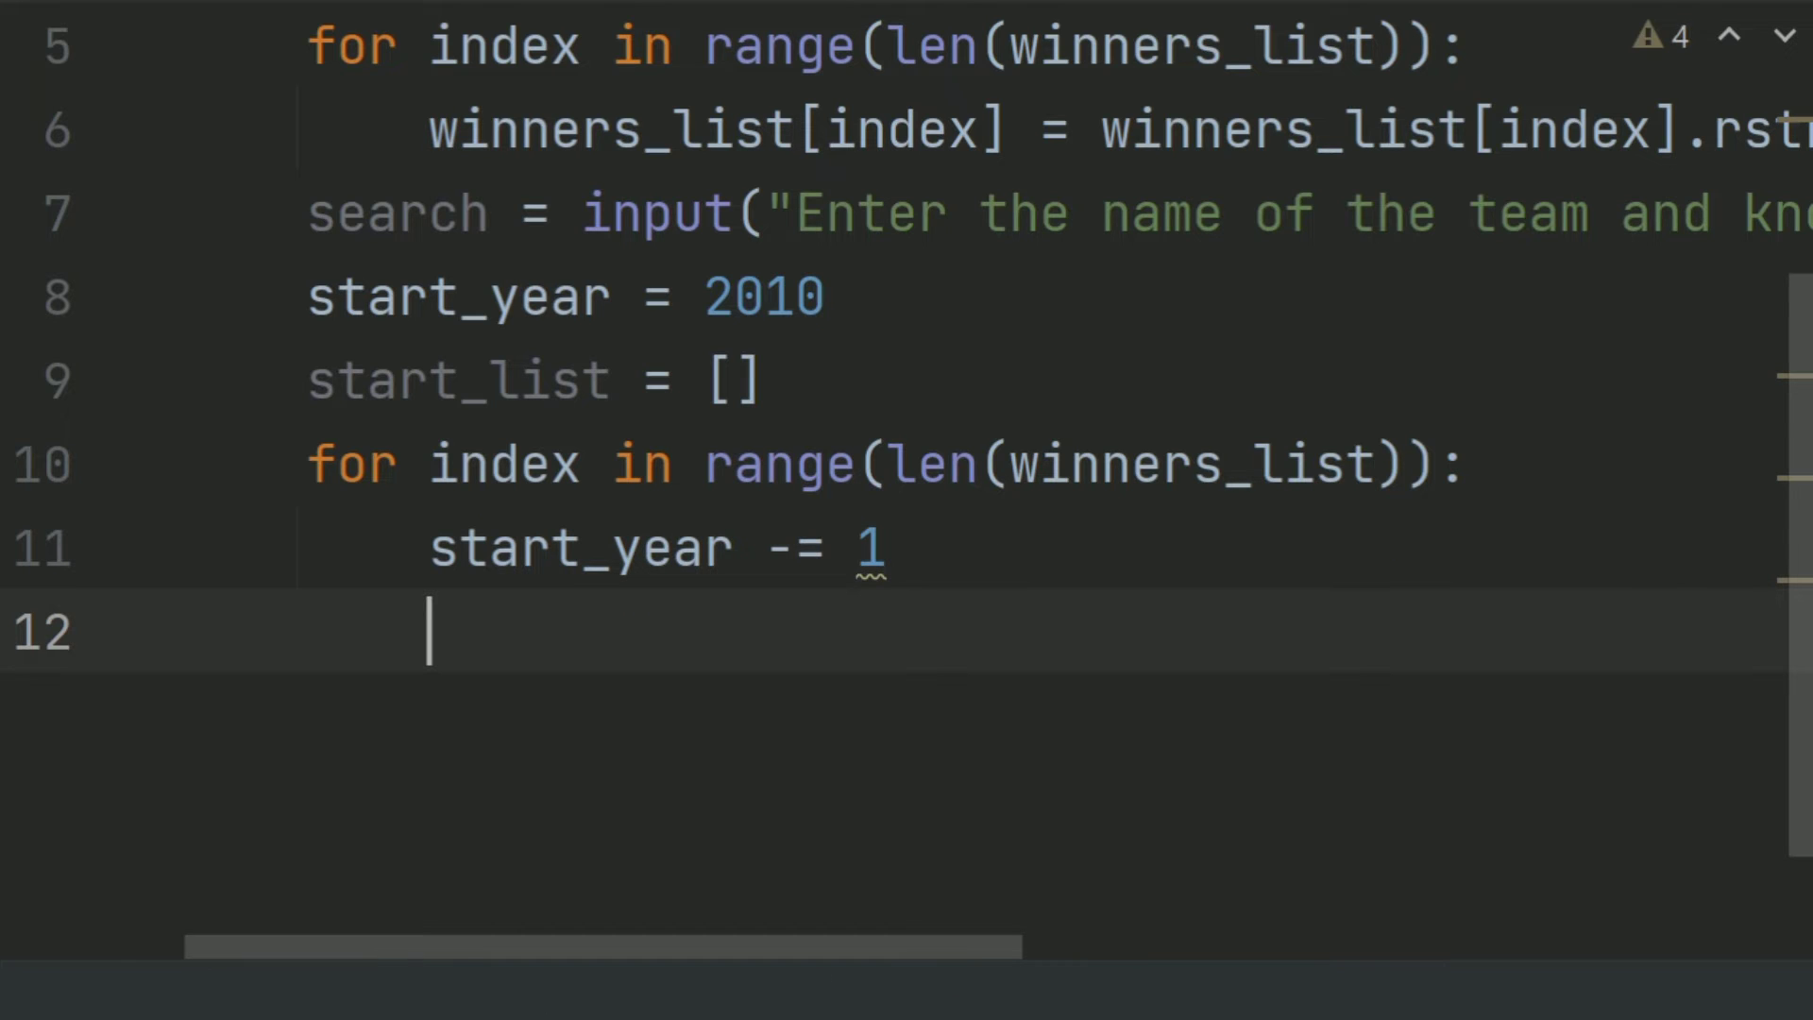
type("if ")
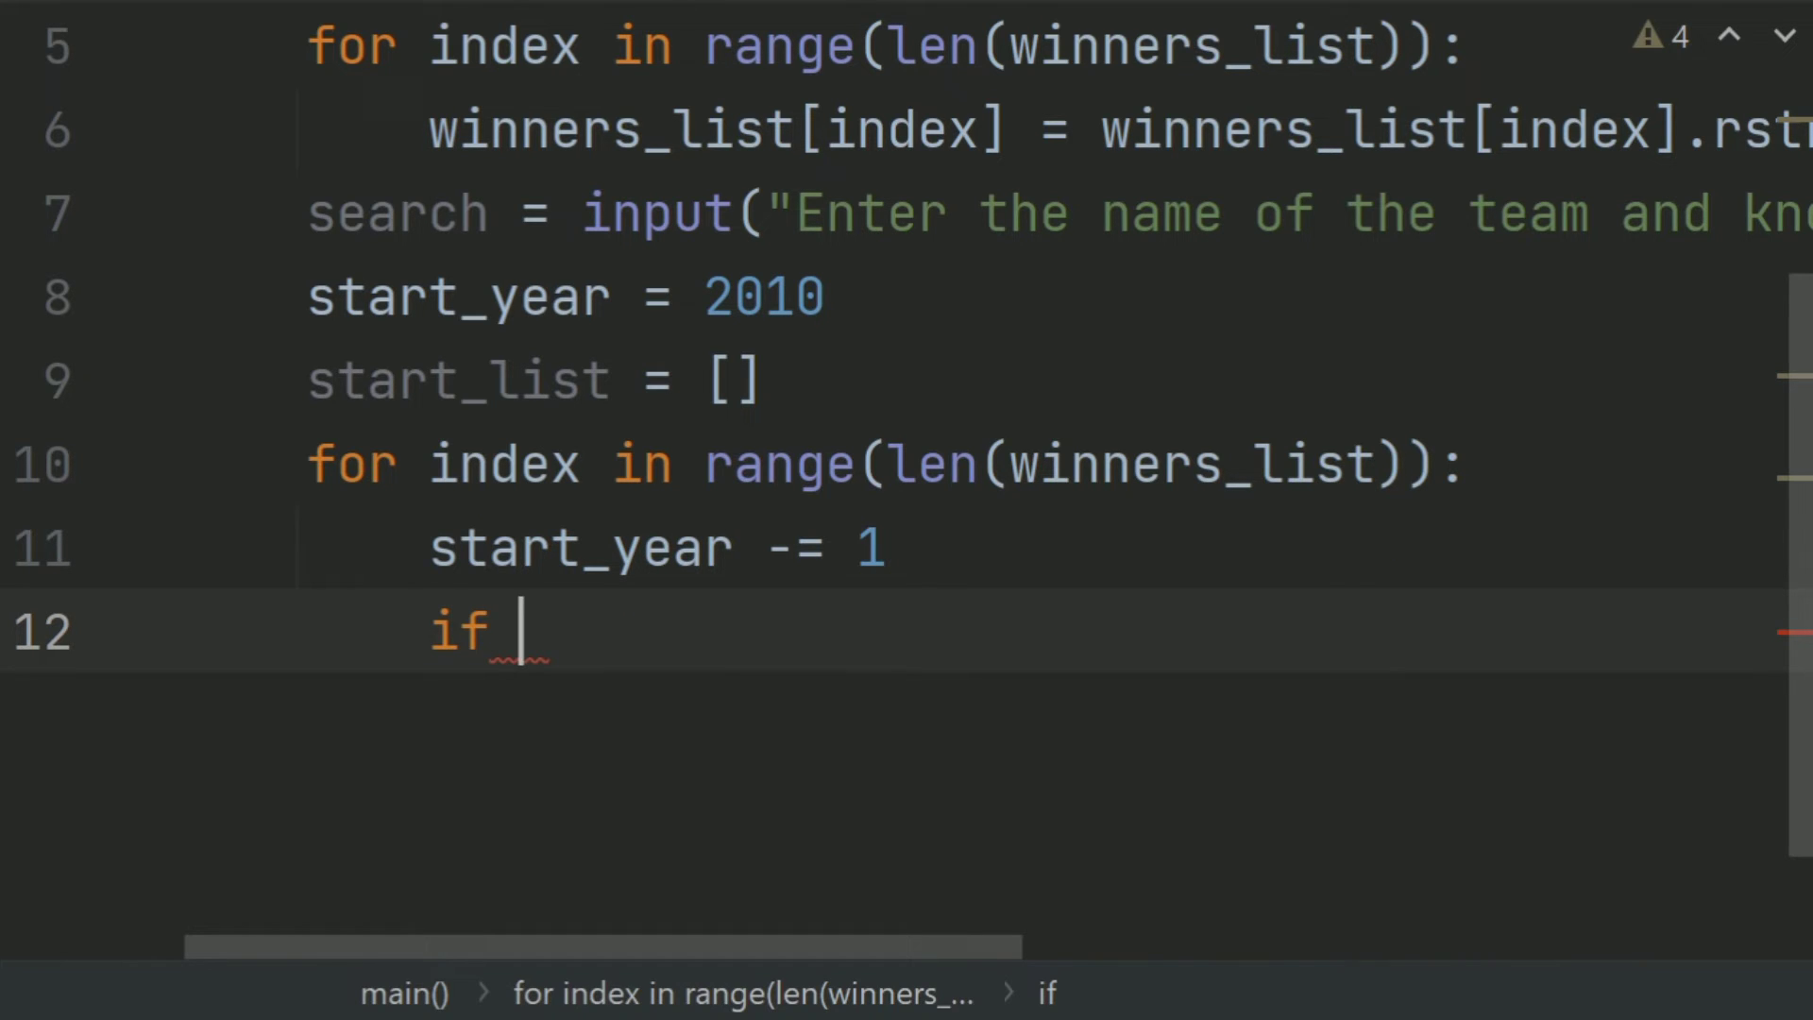
type("winn")
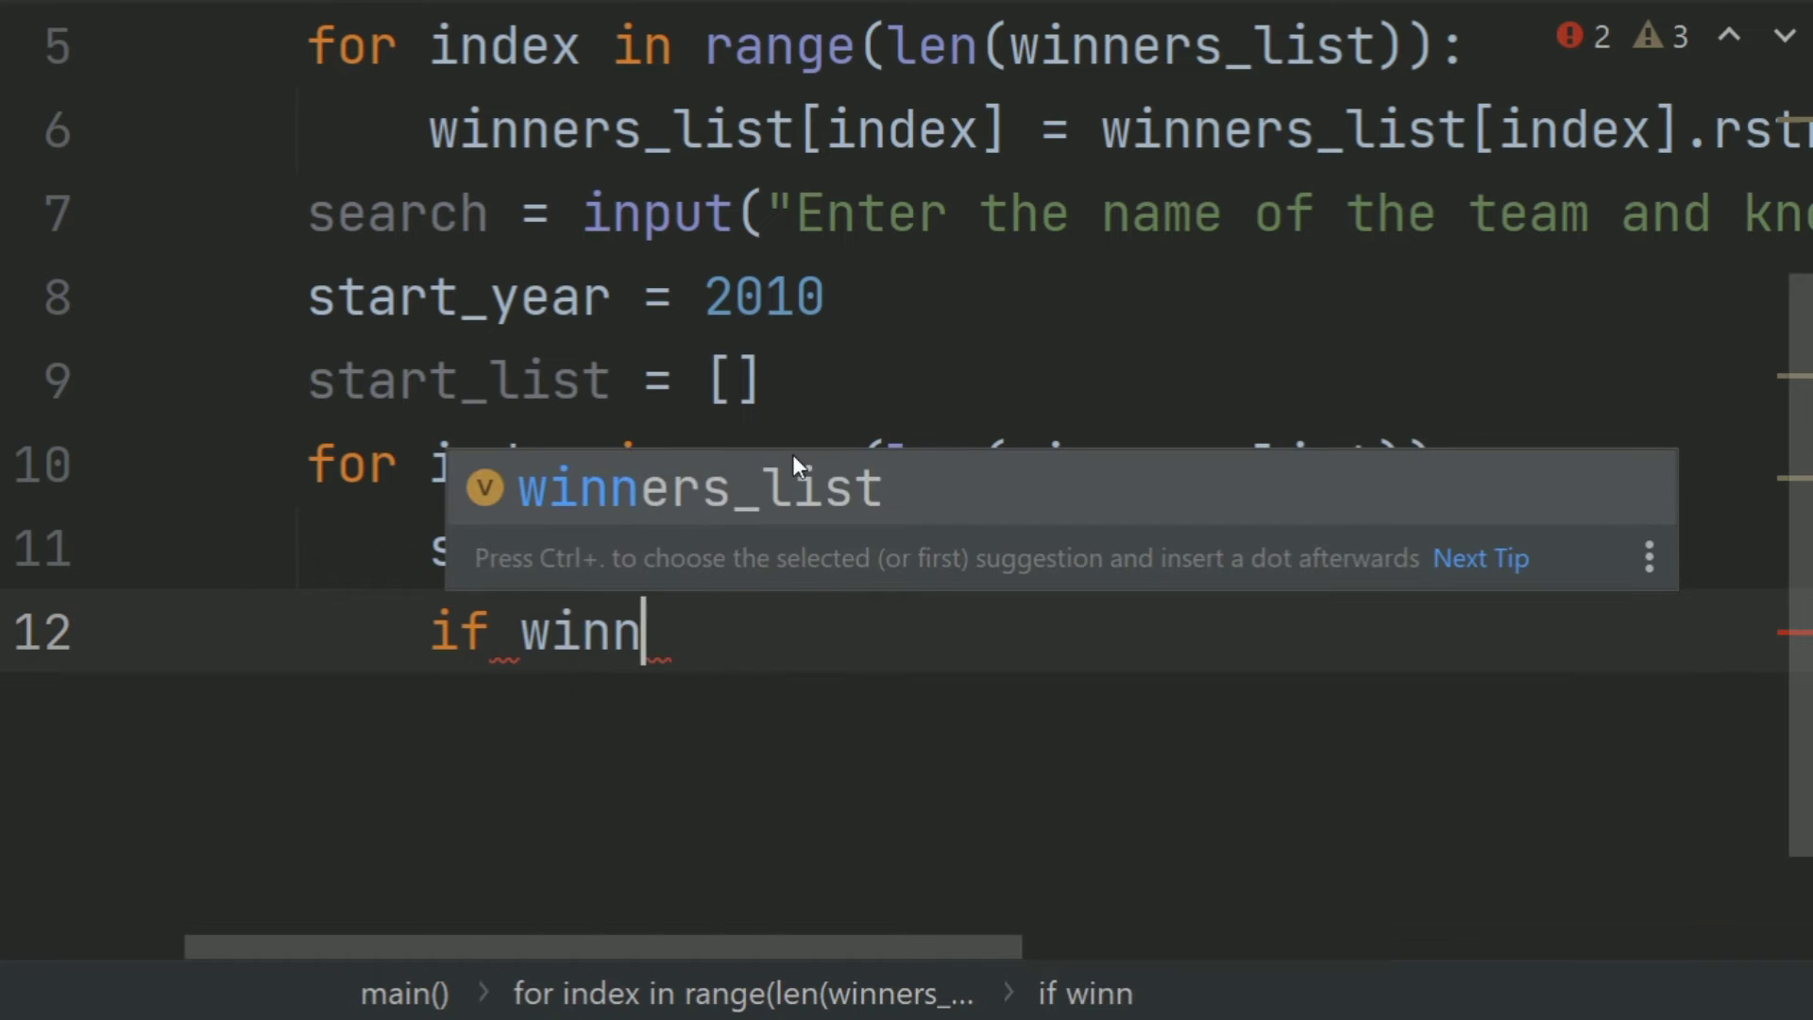
key("Return")
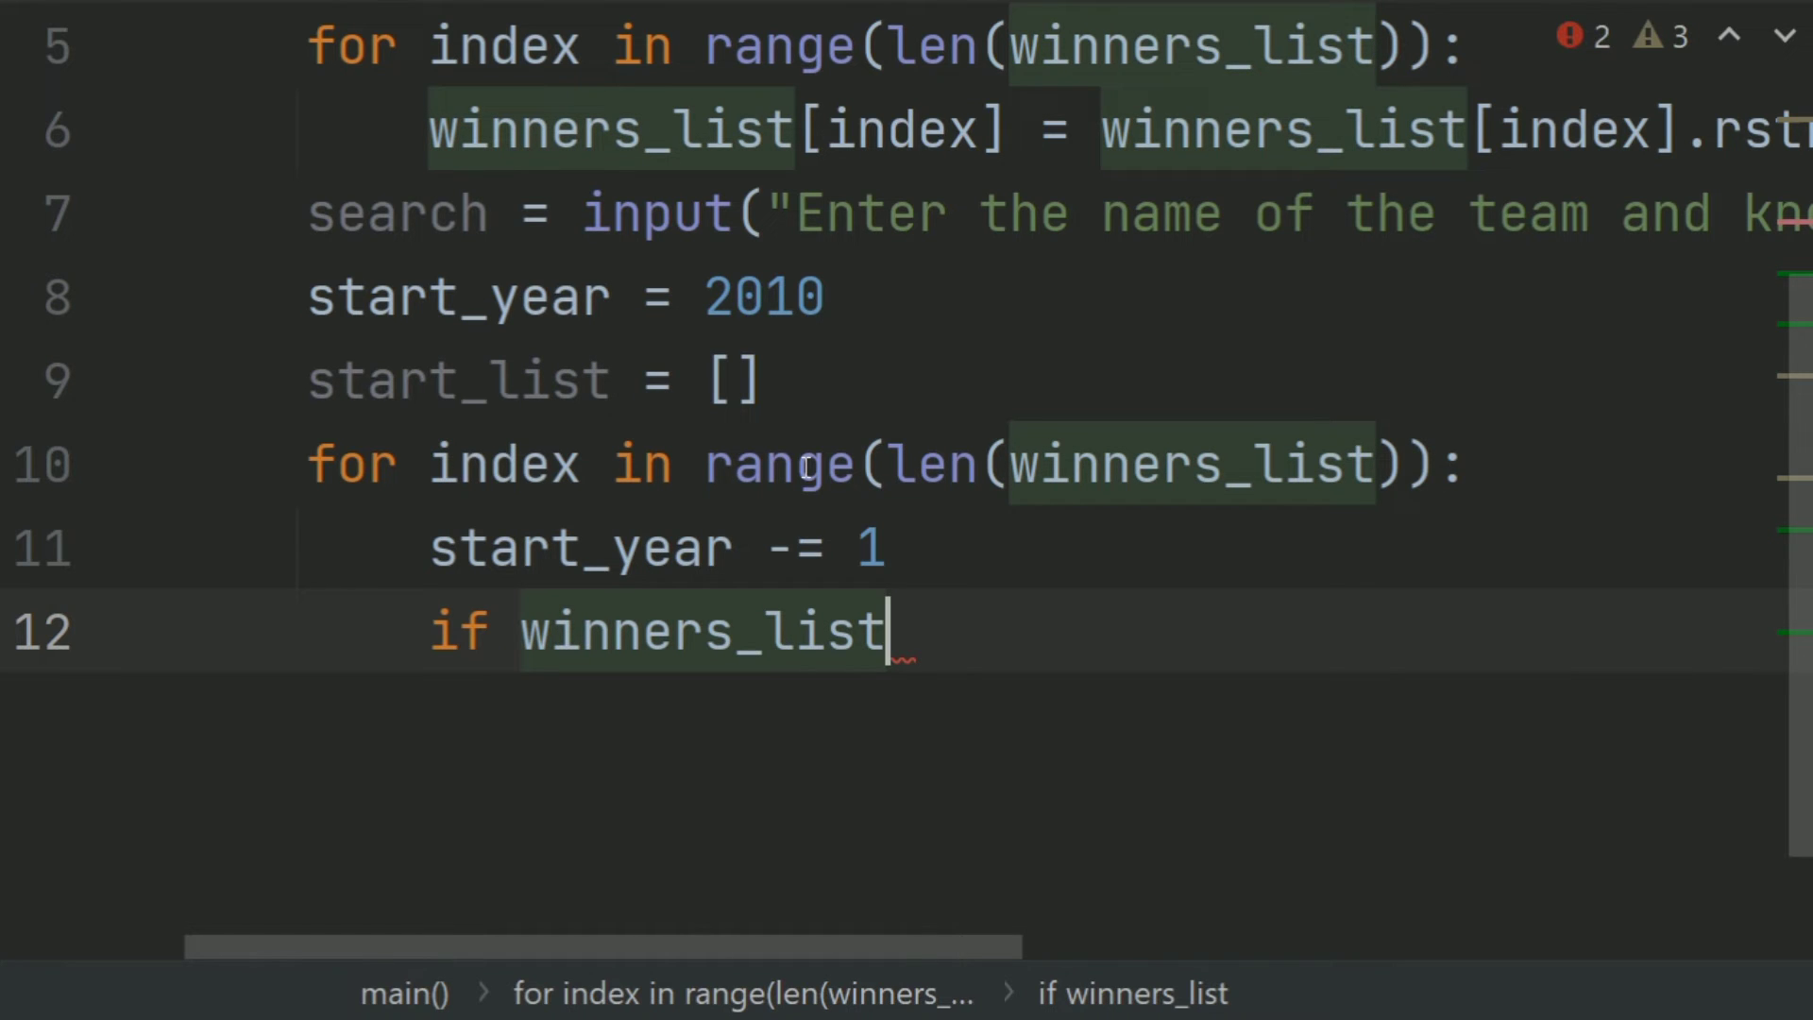
type("[]in")
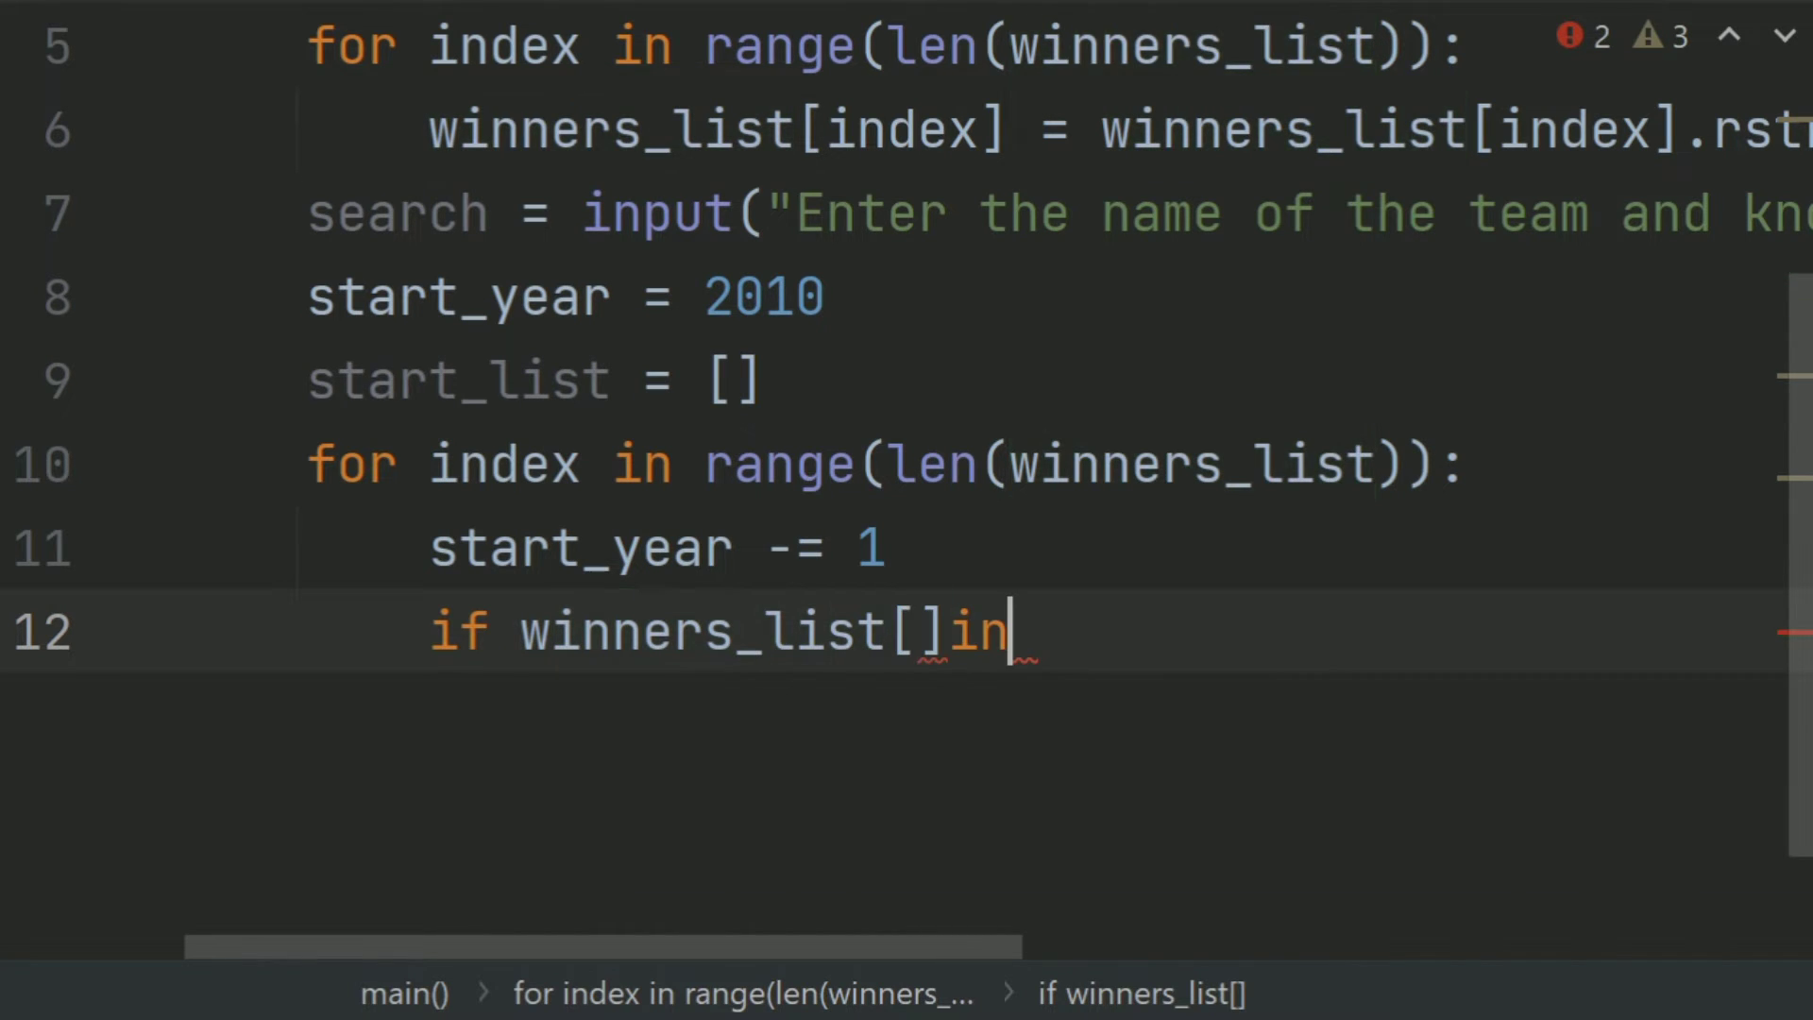
key("BackSpace")
key("BackSpace")
key("BackSpace")
key("BackSpace")
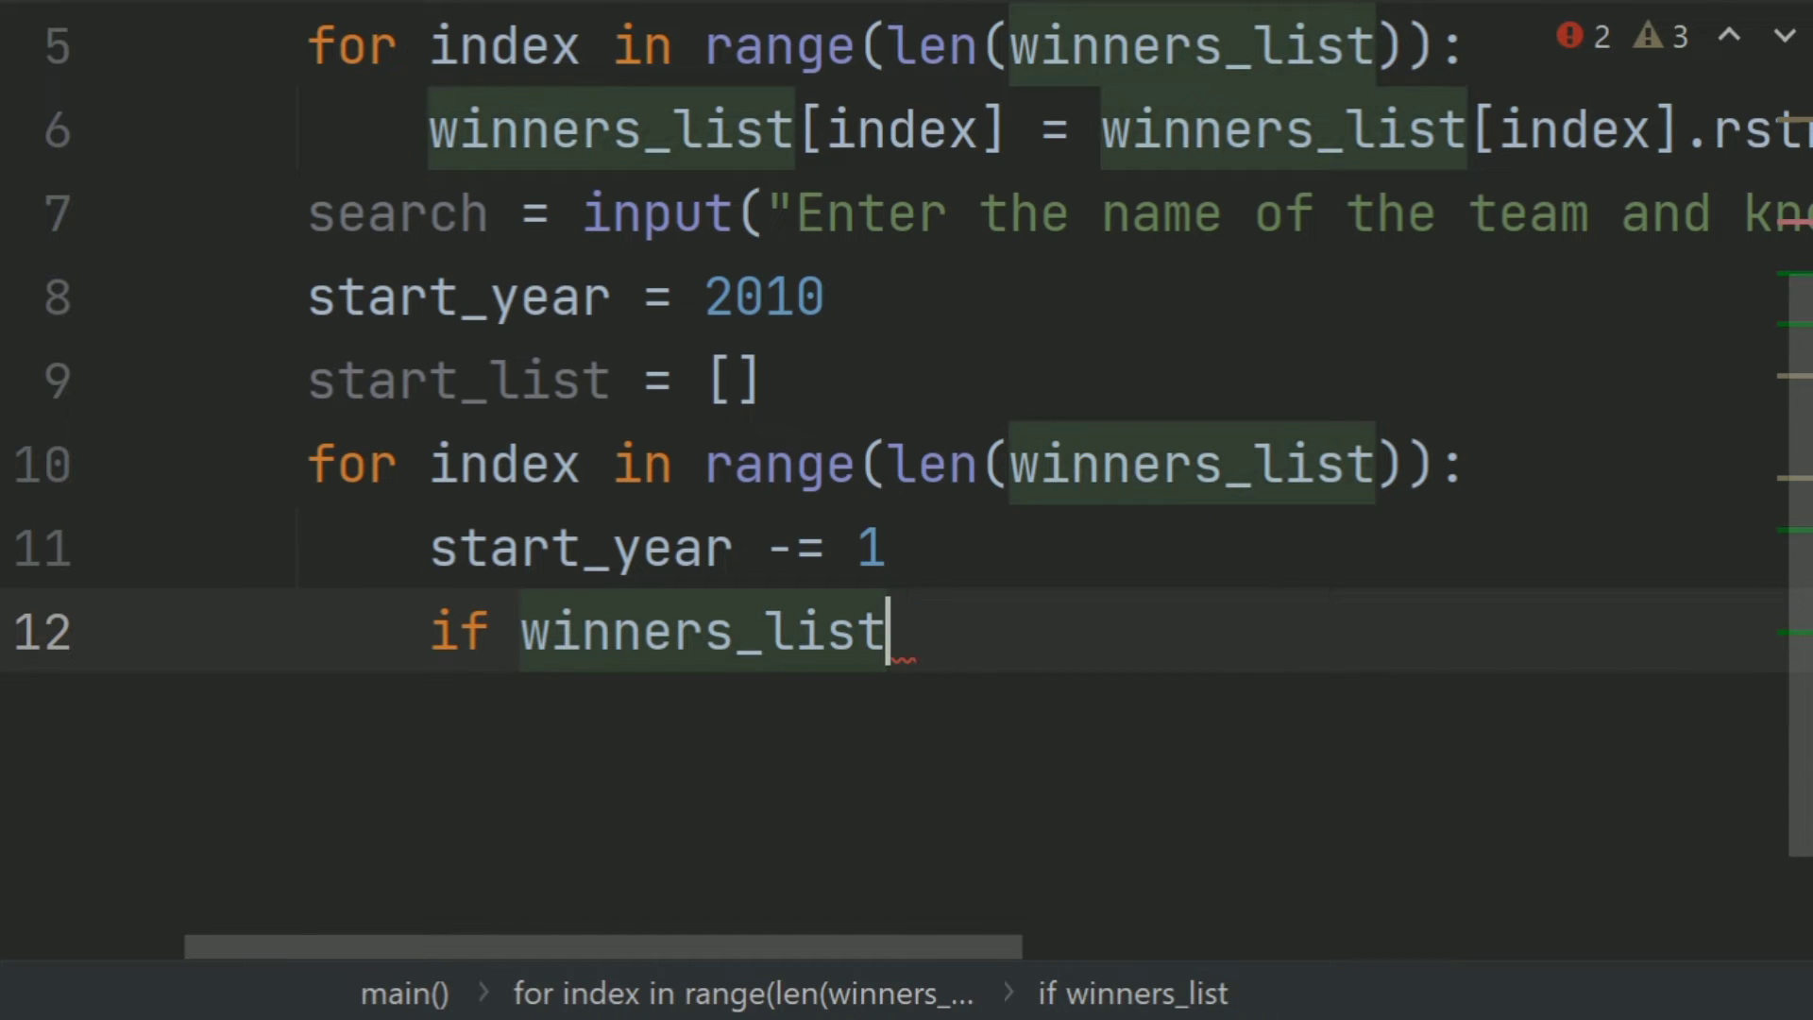
type("[index]")
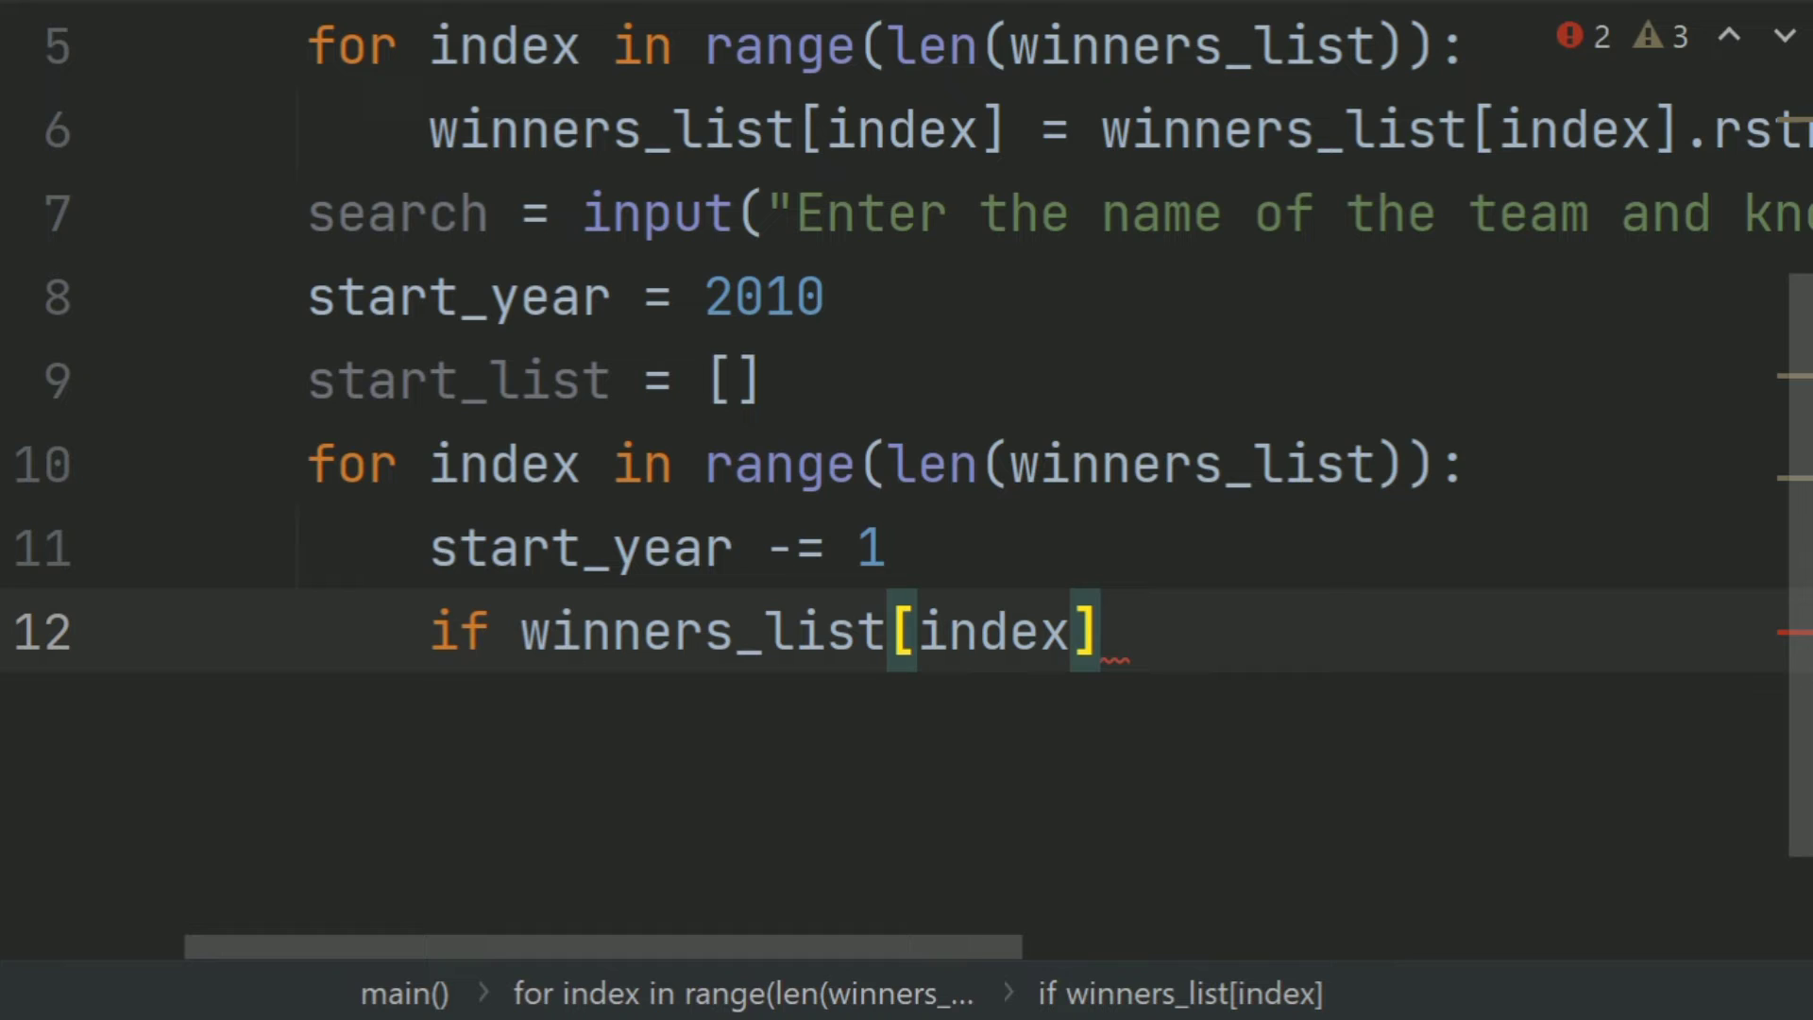
type(" = s")
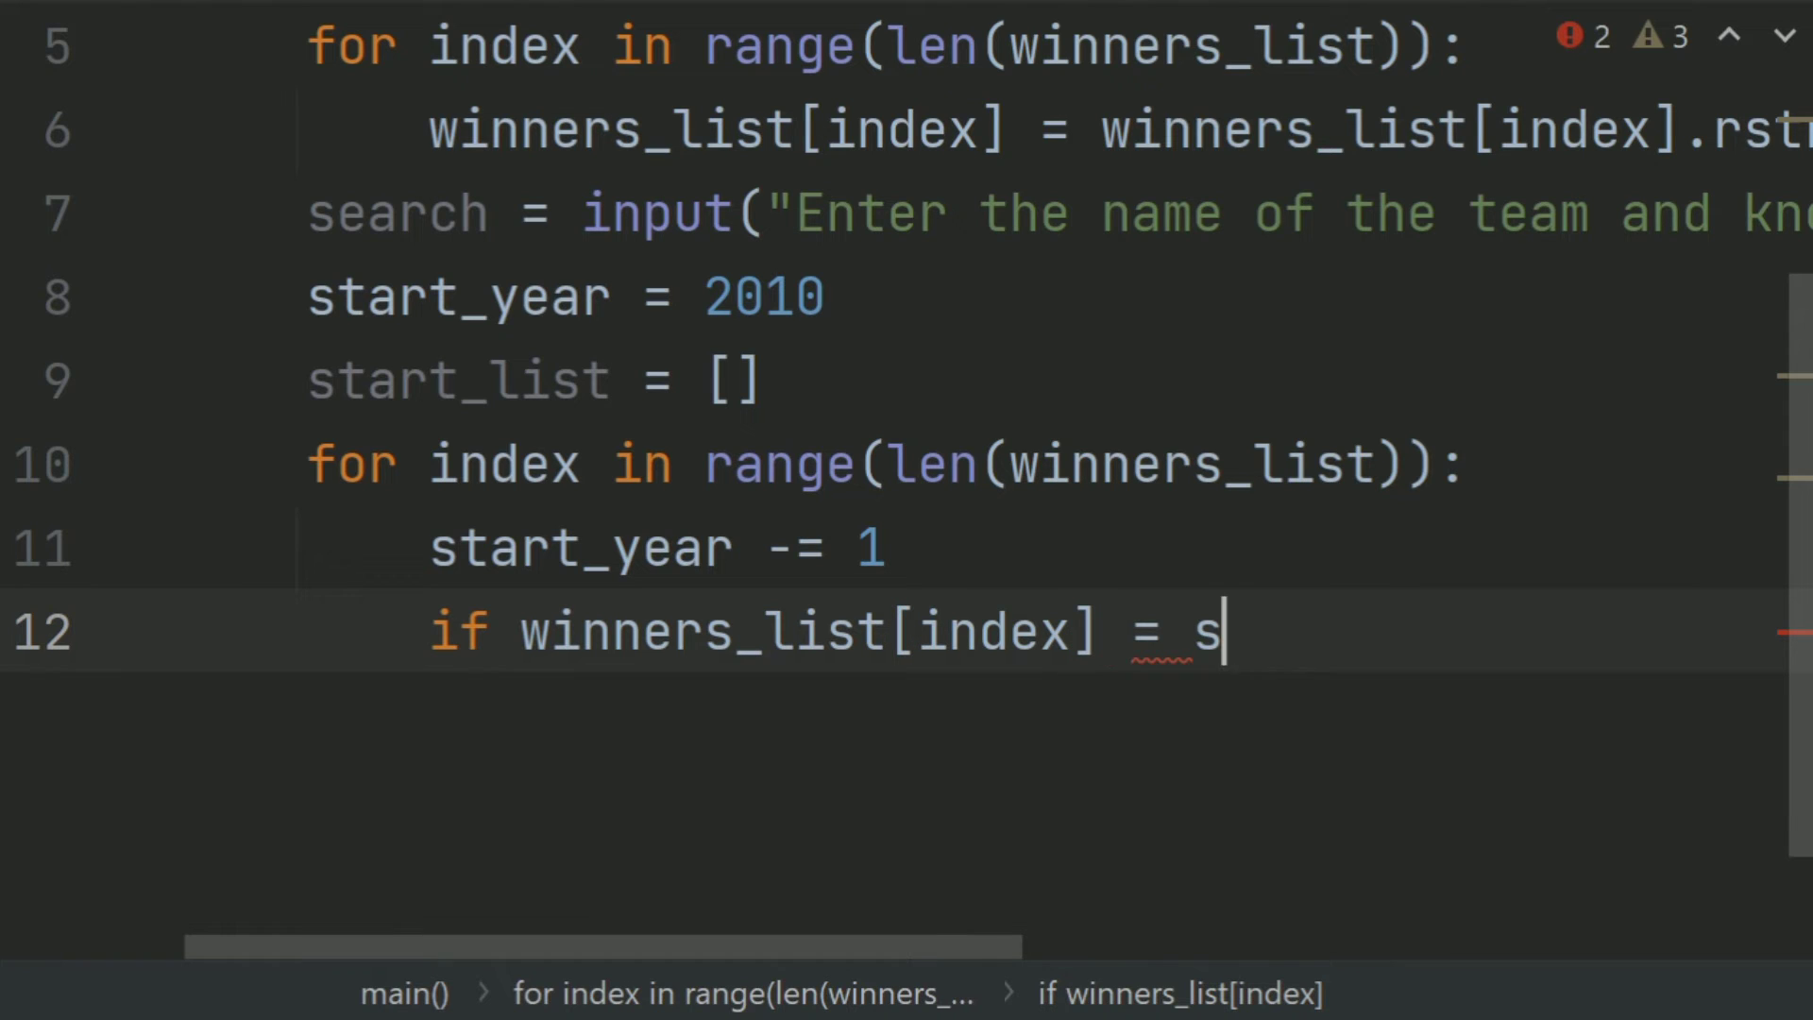
type("earch")
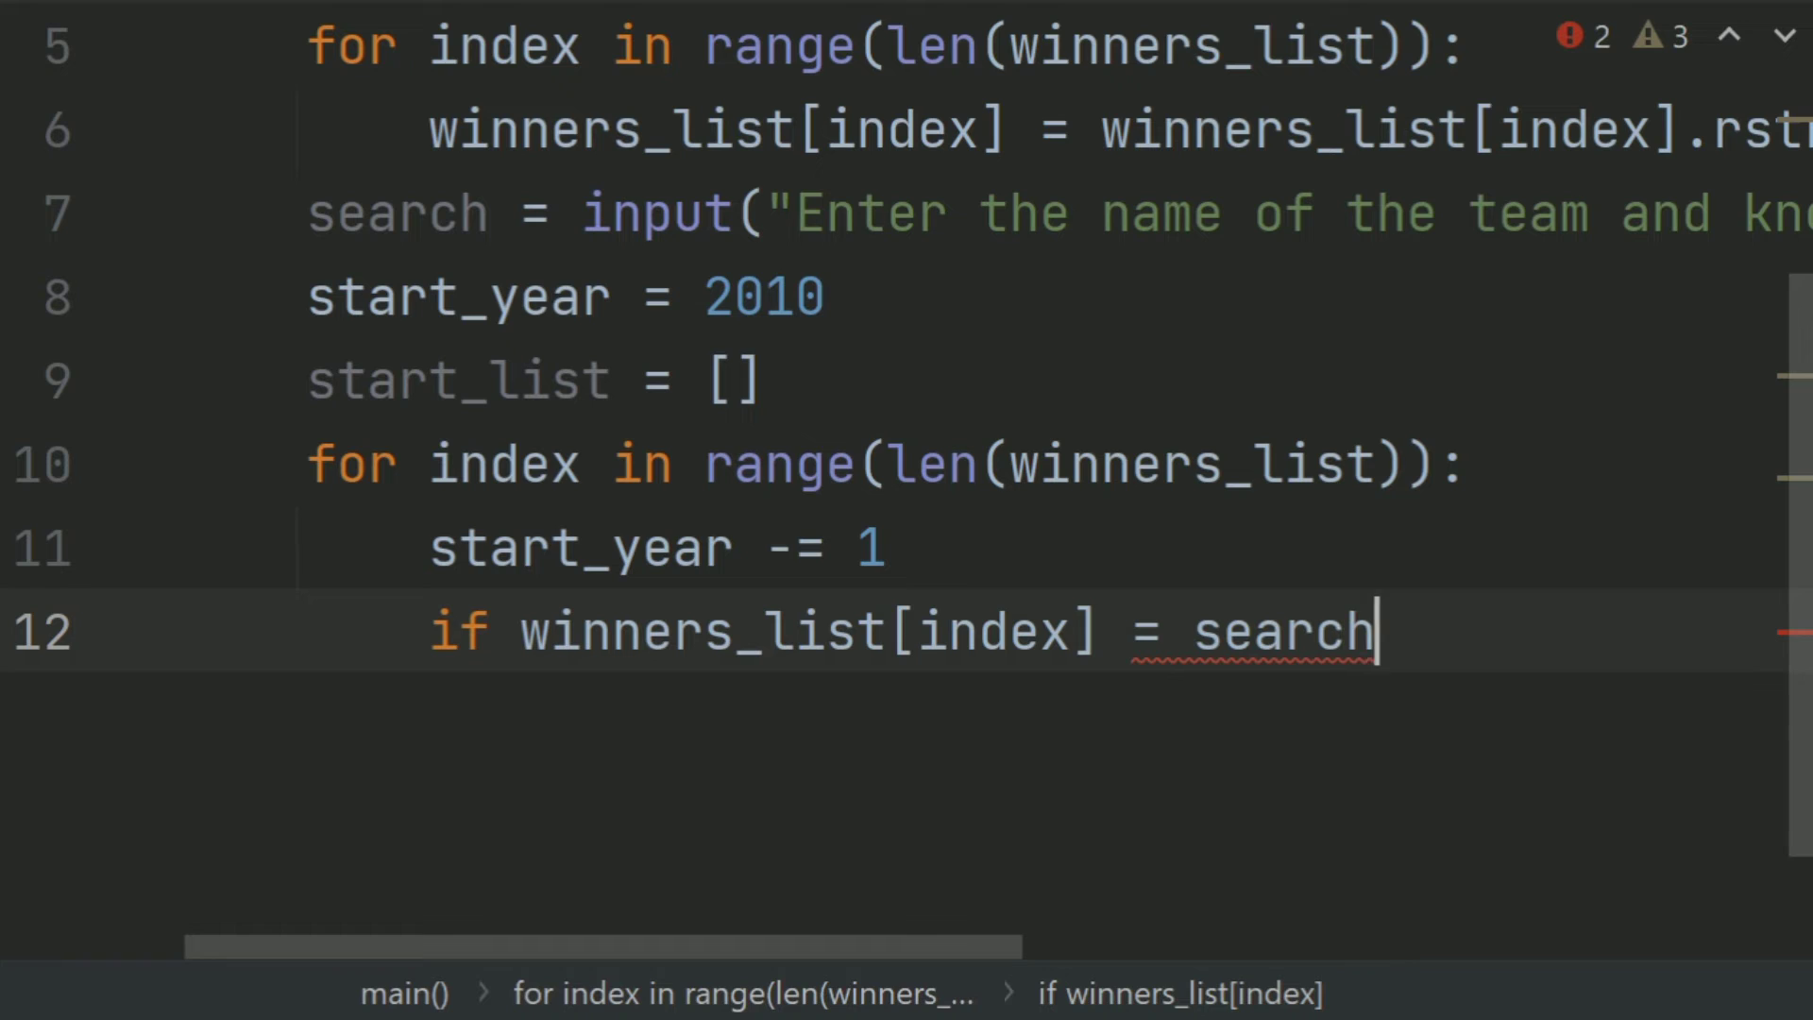
type(":")
key("BackSpace")
key("BackSpace")
key("BackSpace")
key("BackSpace")
key("BackSpace")
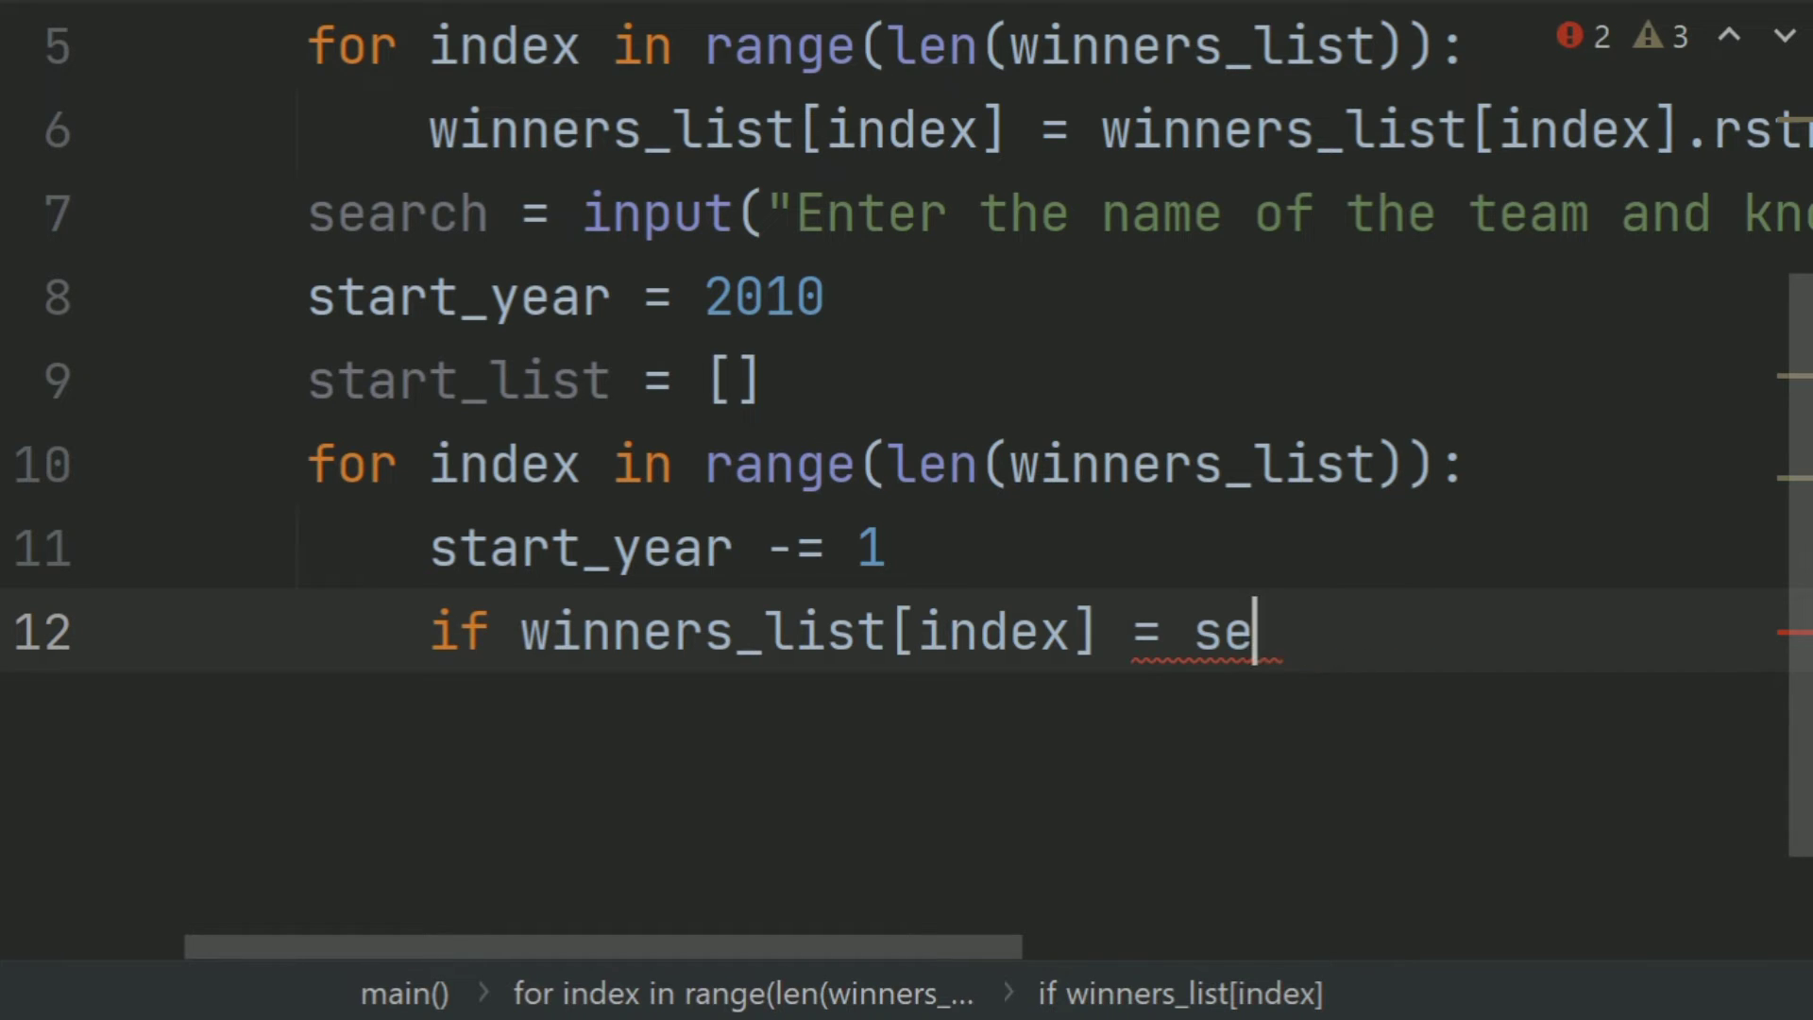
key("BackSpace")
key("BackSpace")
key("BackSpace")
type("= ")
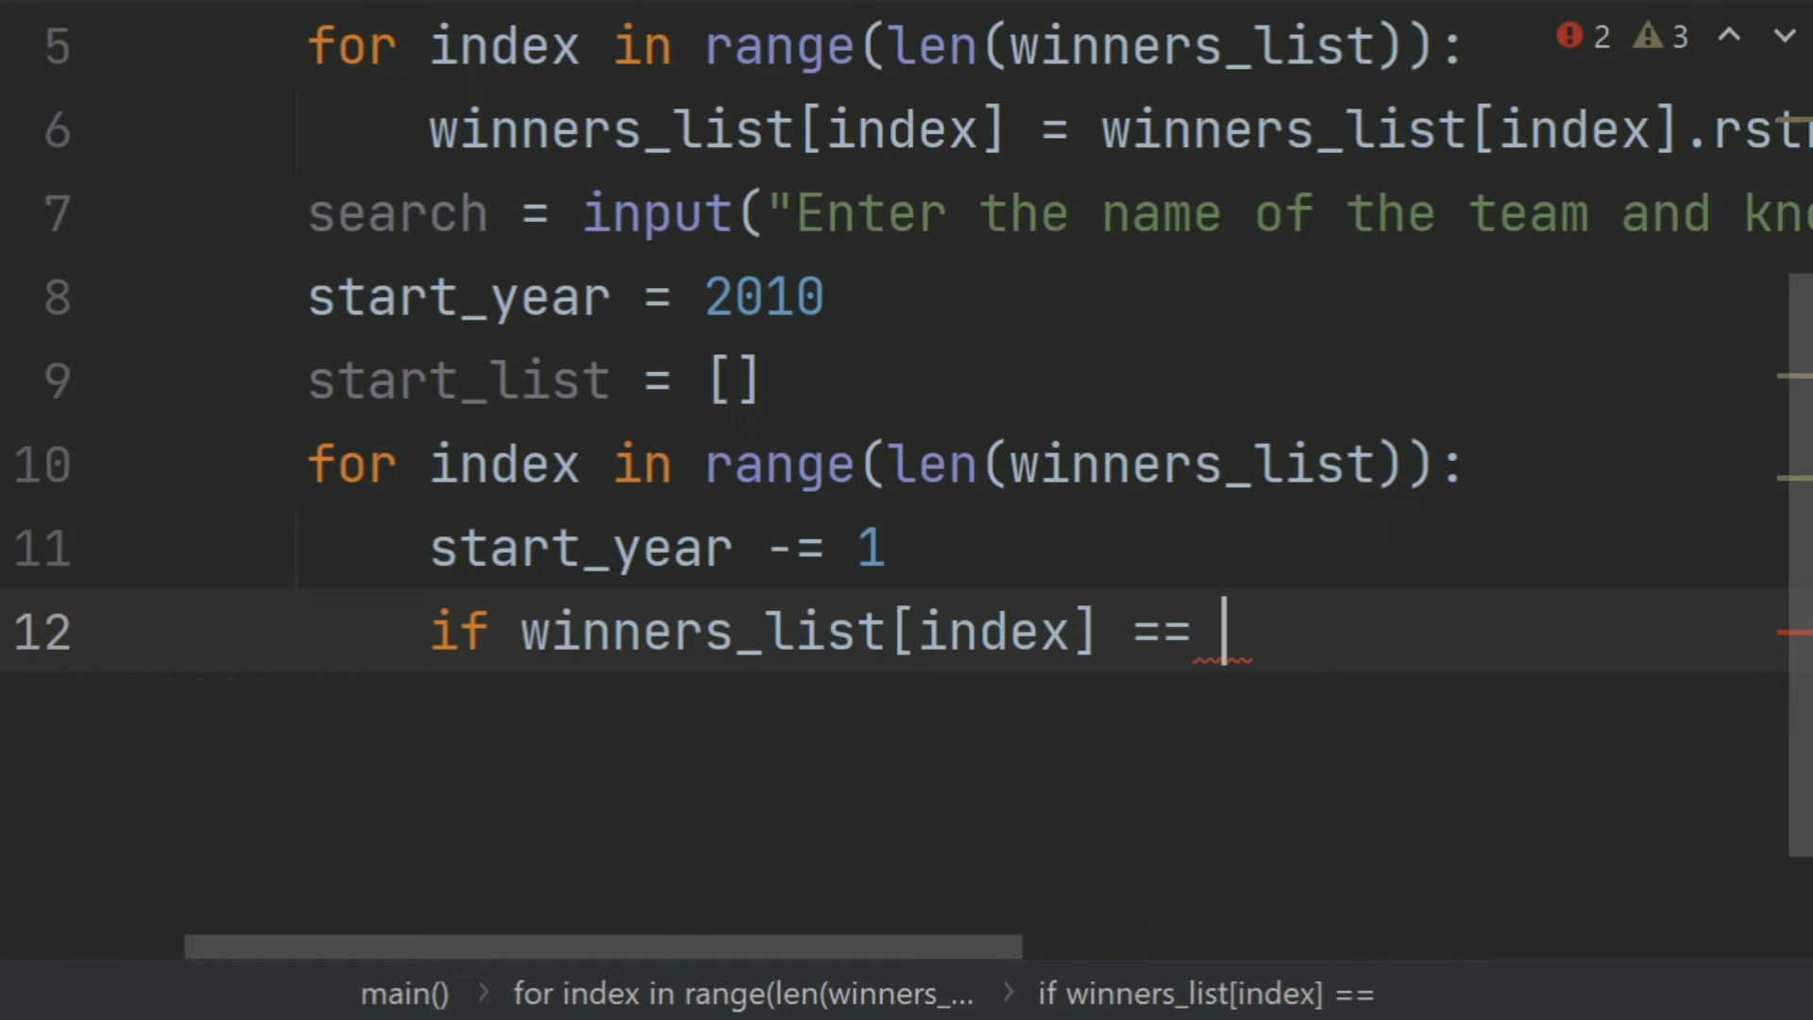
type("search:")
key("Return")
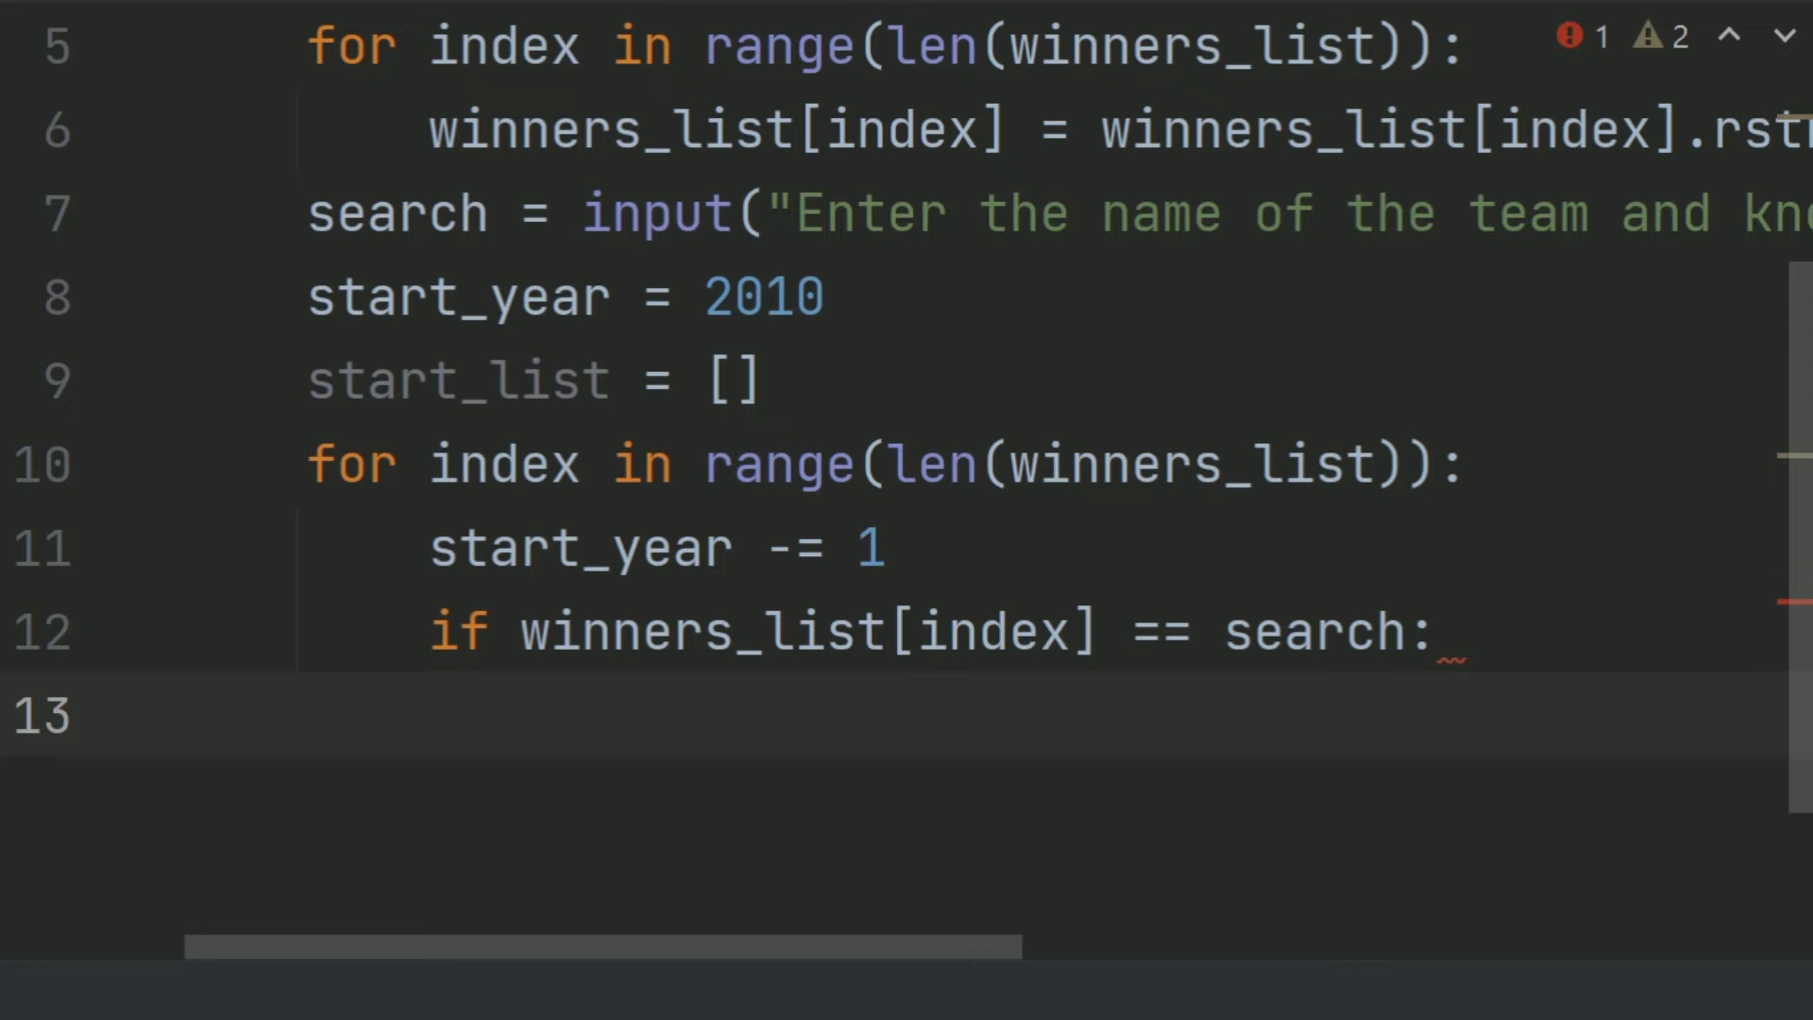
type("cou")
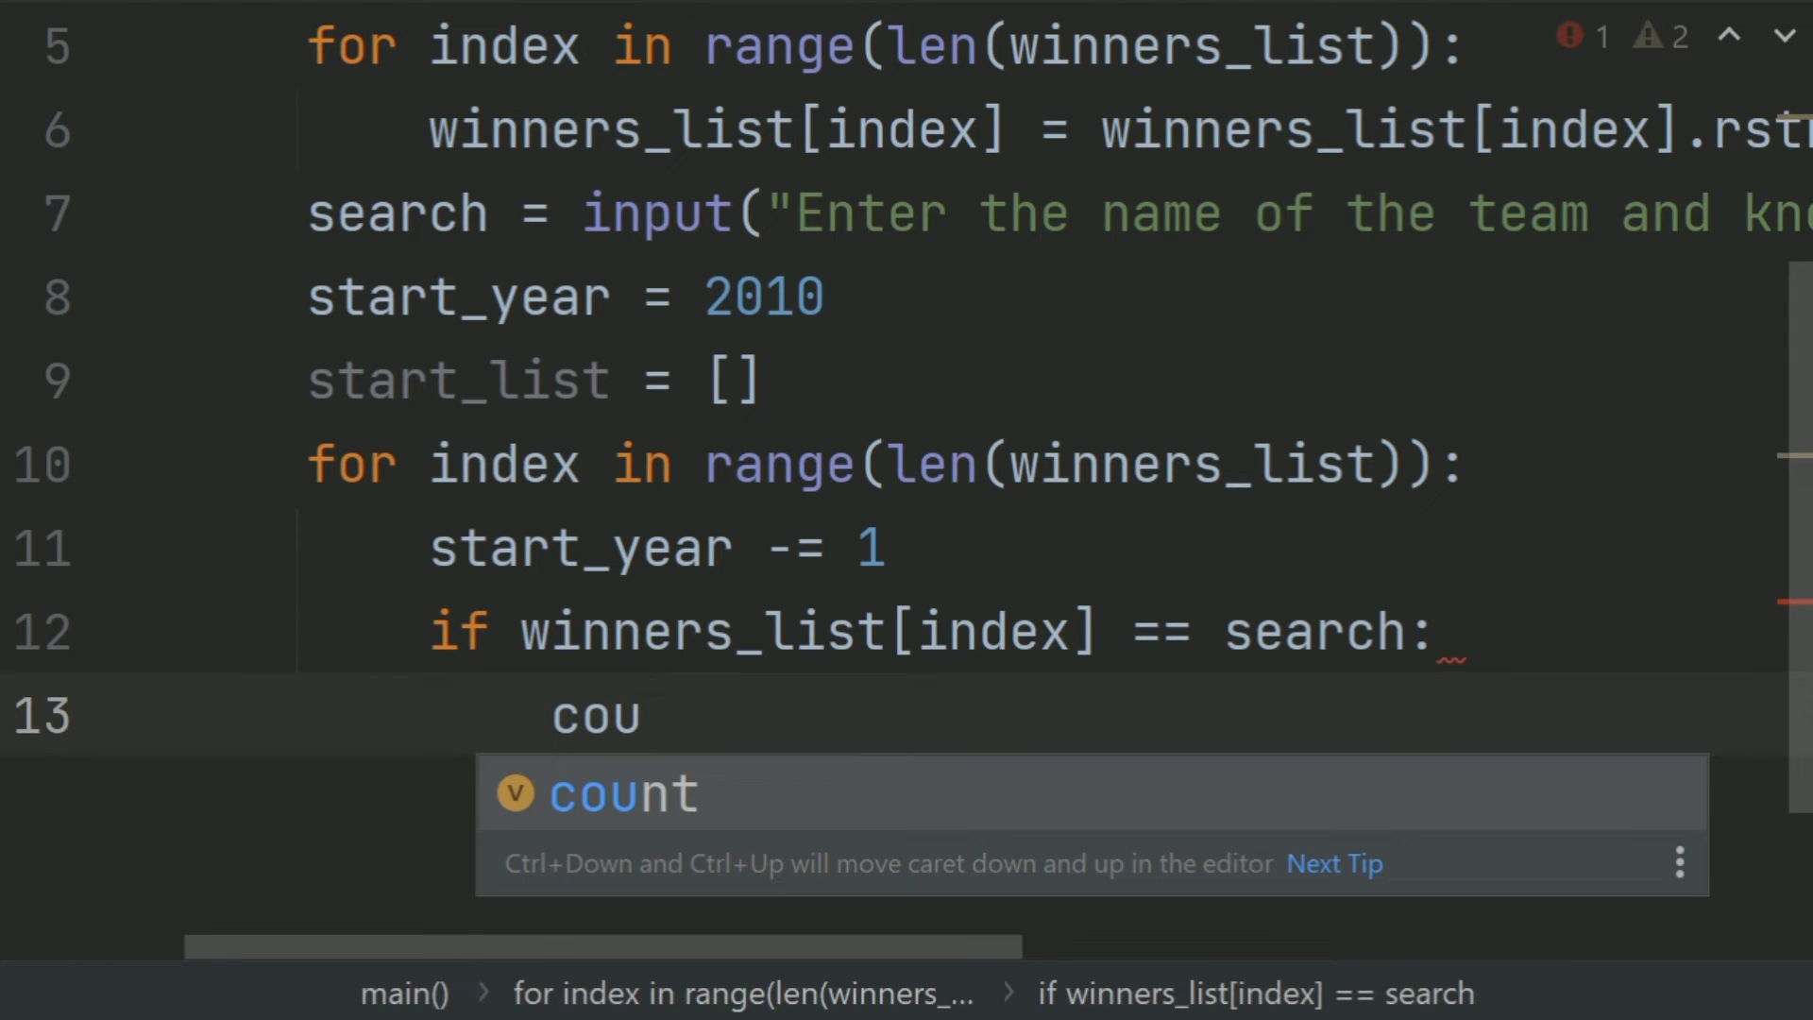
type("nt")
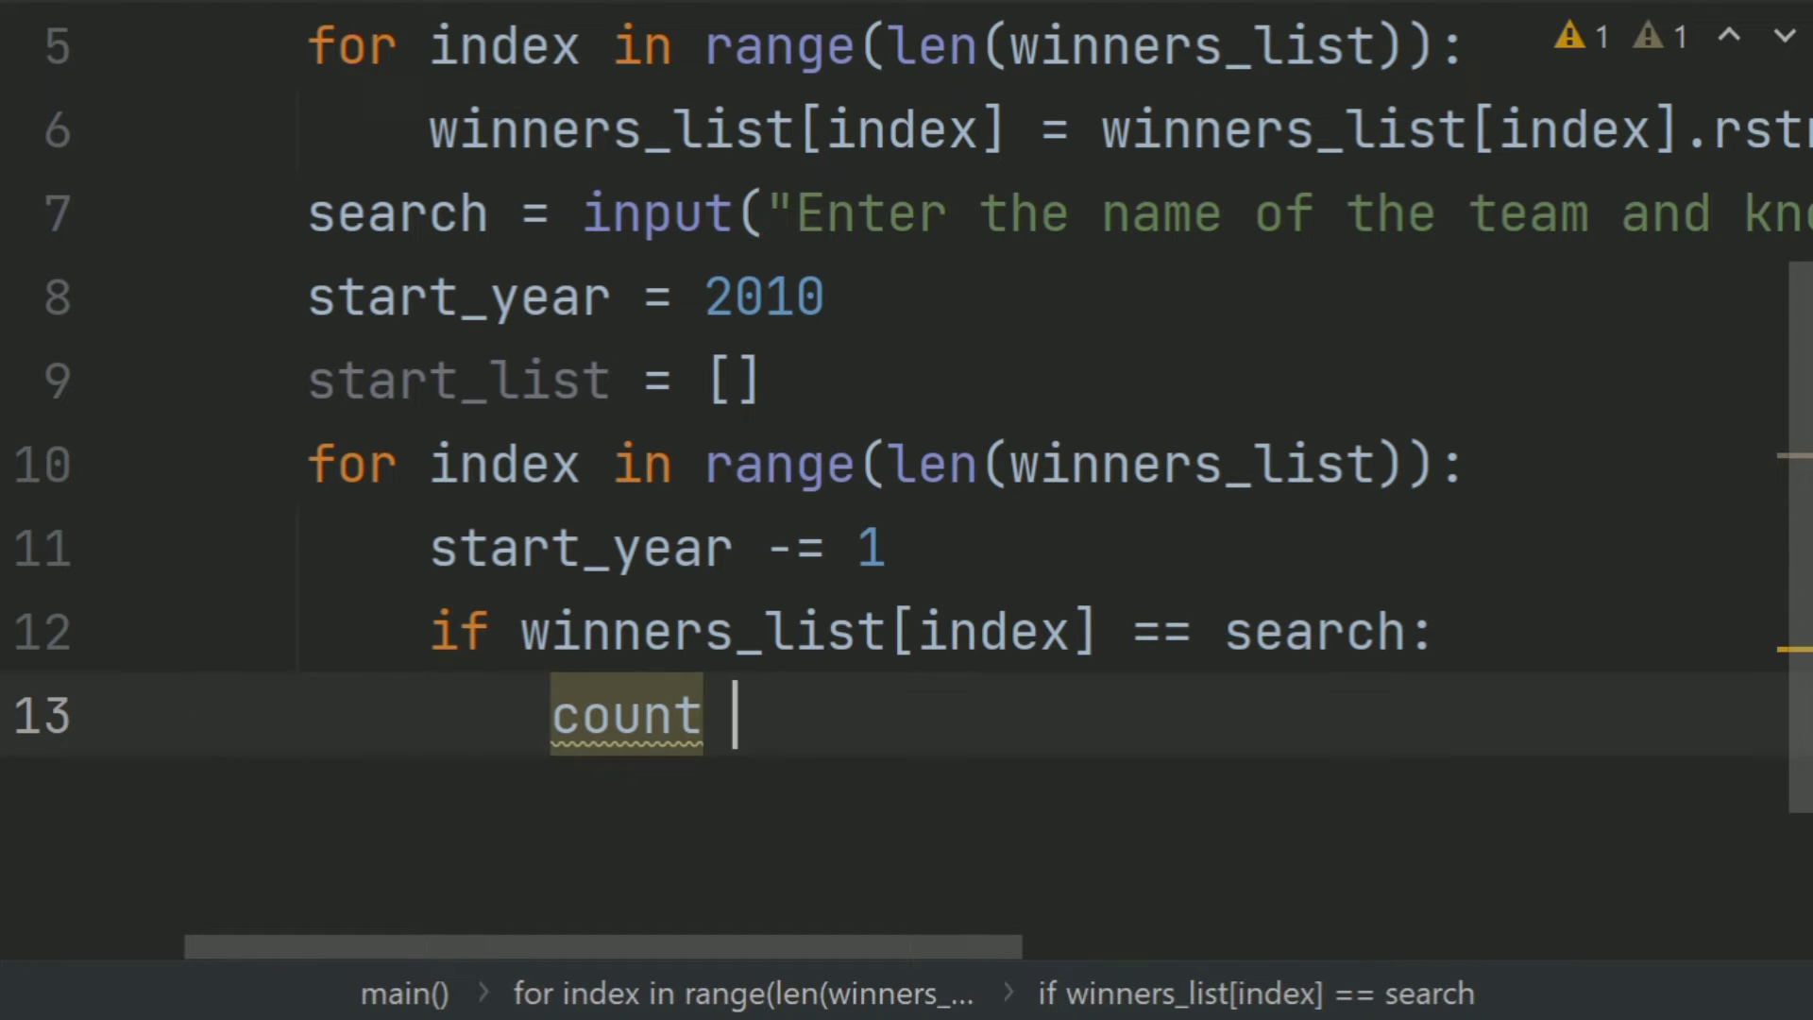
type(" +")
Add count += 1 on line 13 inside the if block
key("BackSpace")
key("BackSpace")
type("+")
type("= 1")
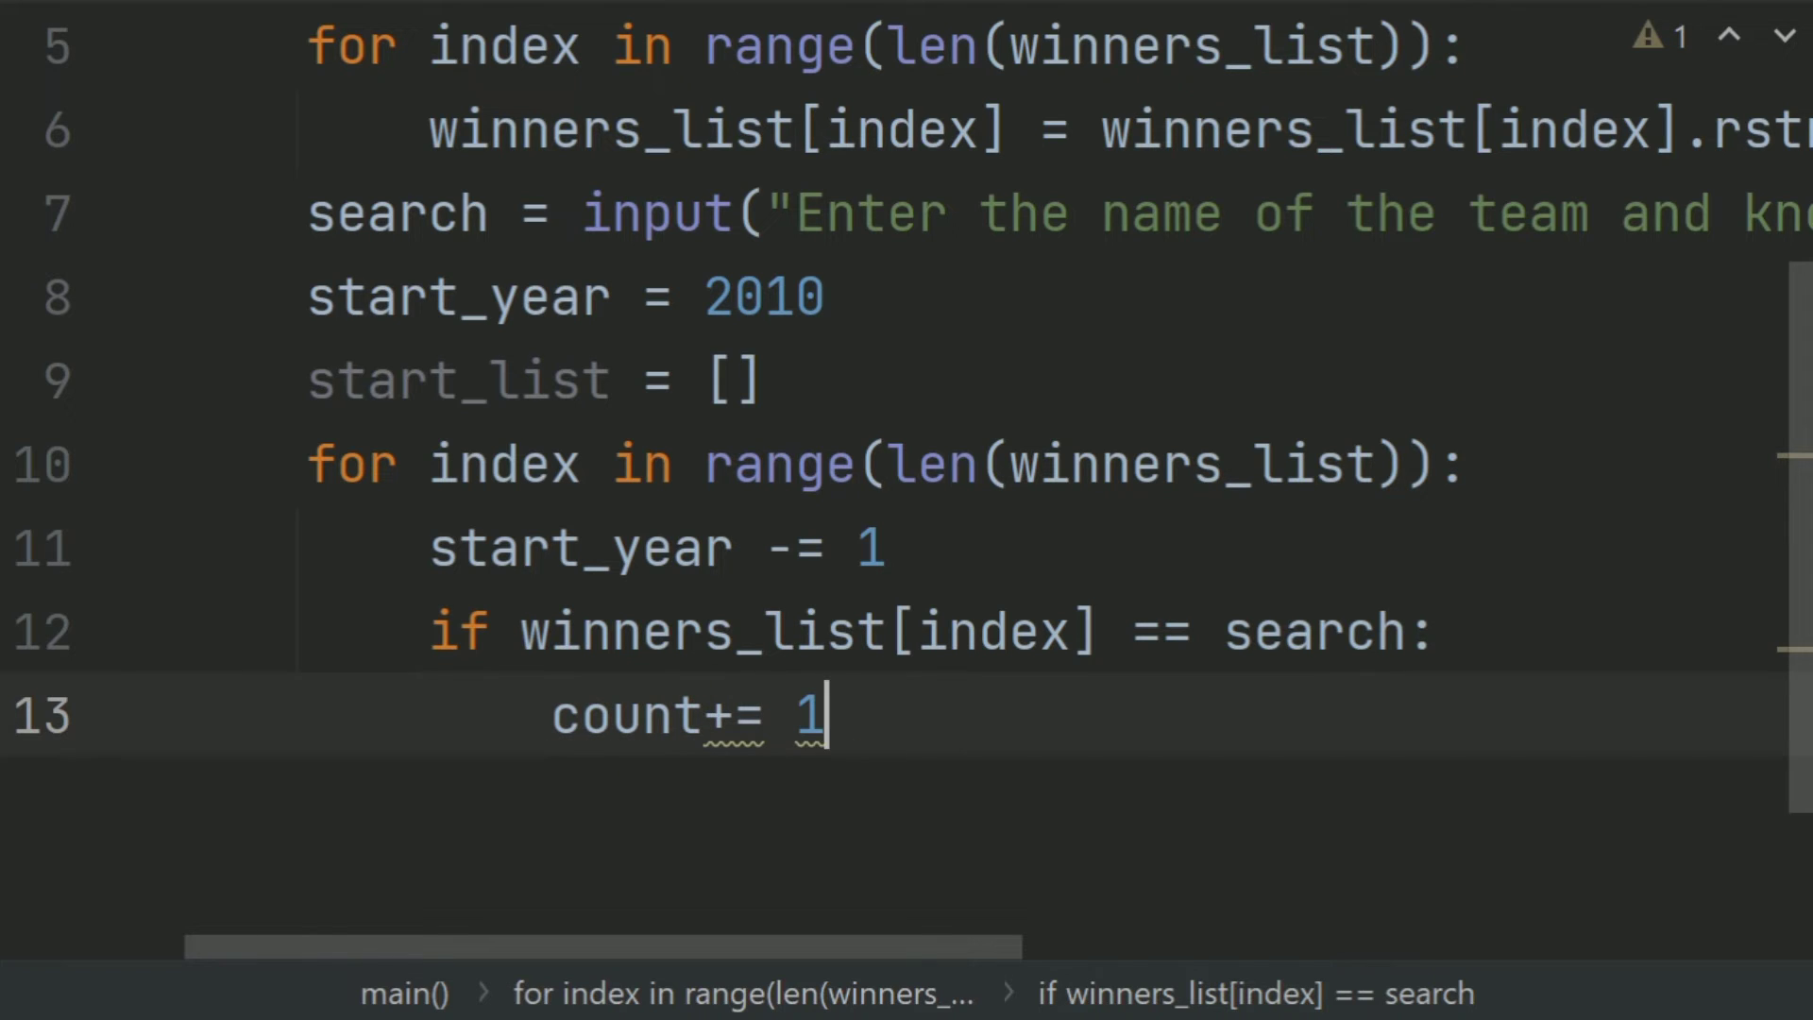
key("Return")
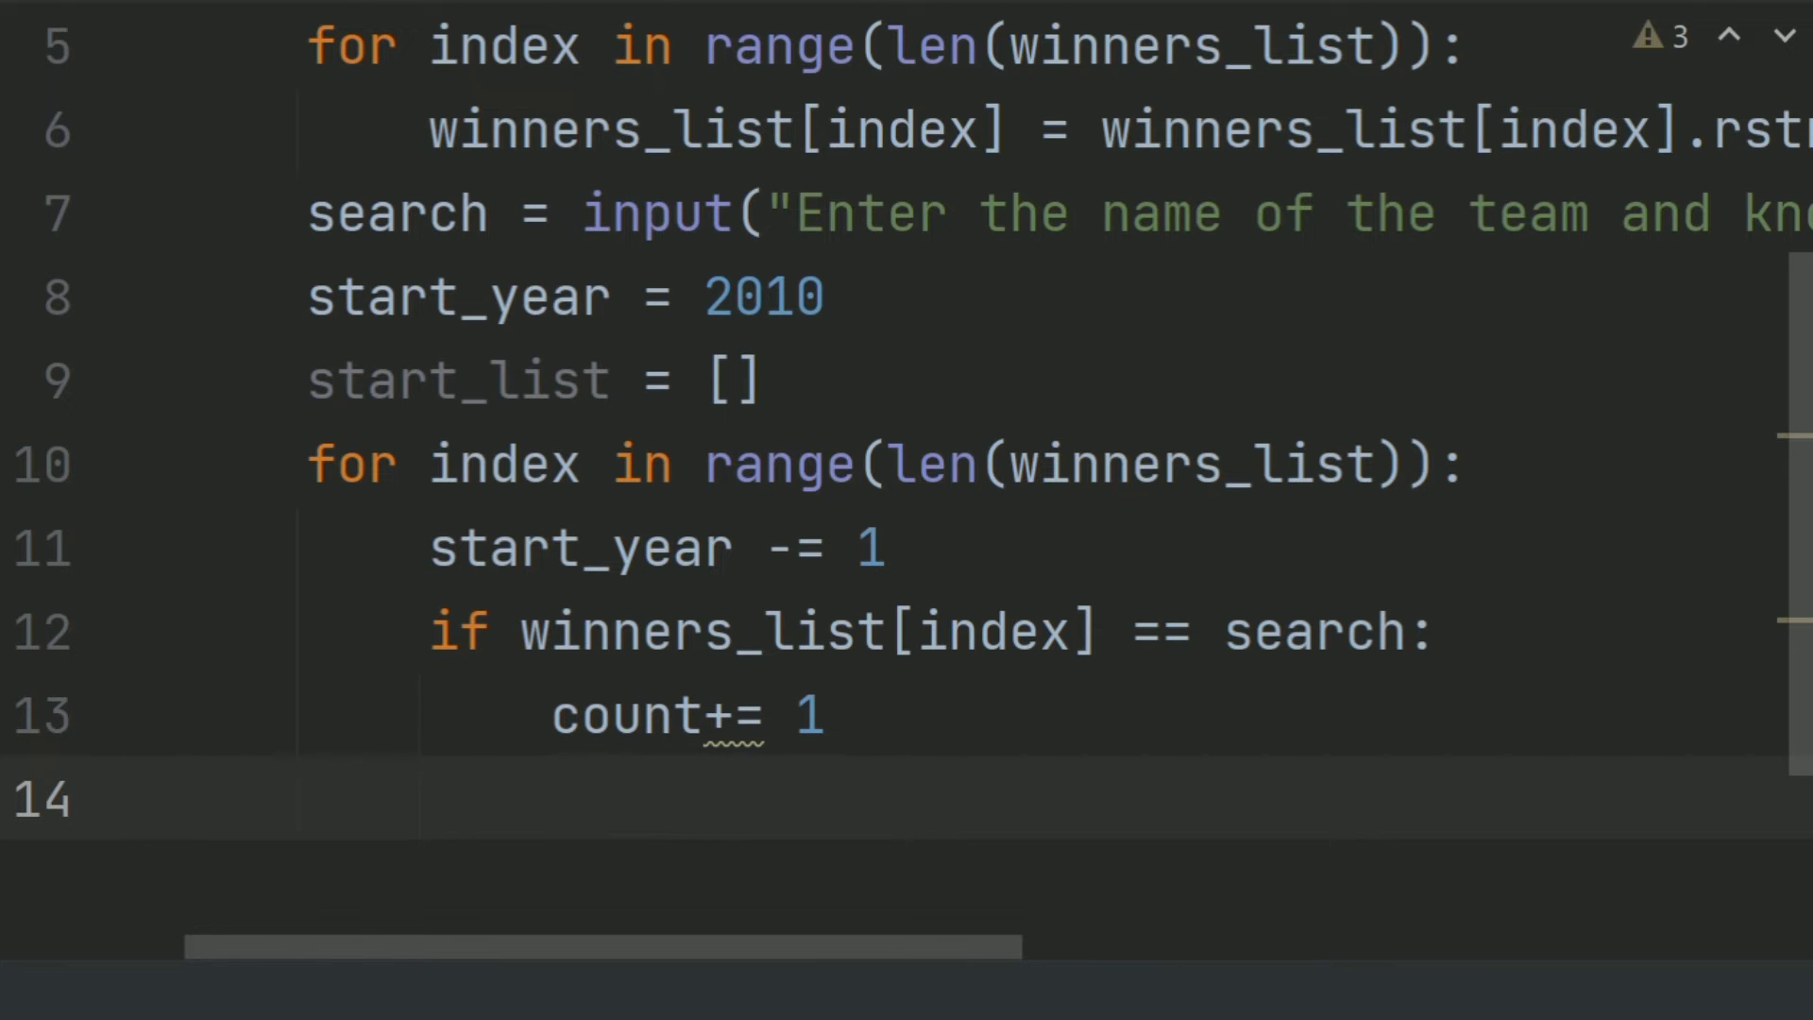
type("if")
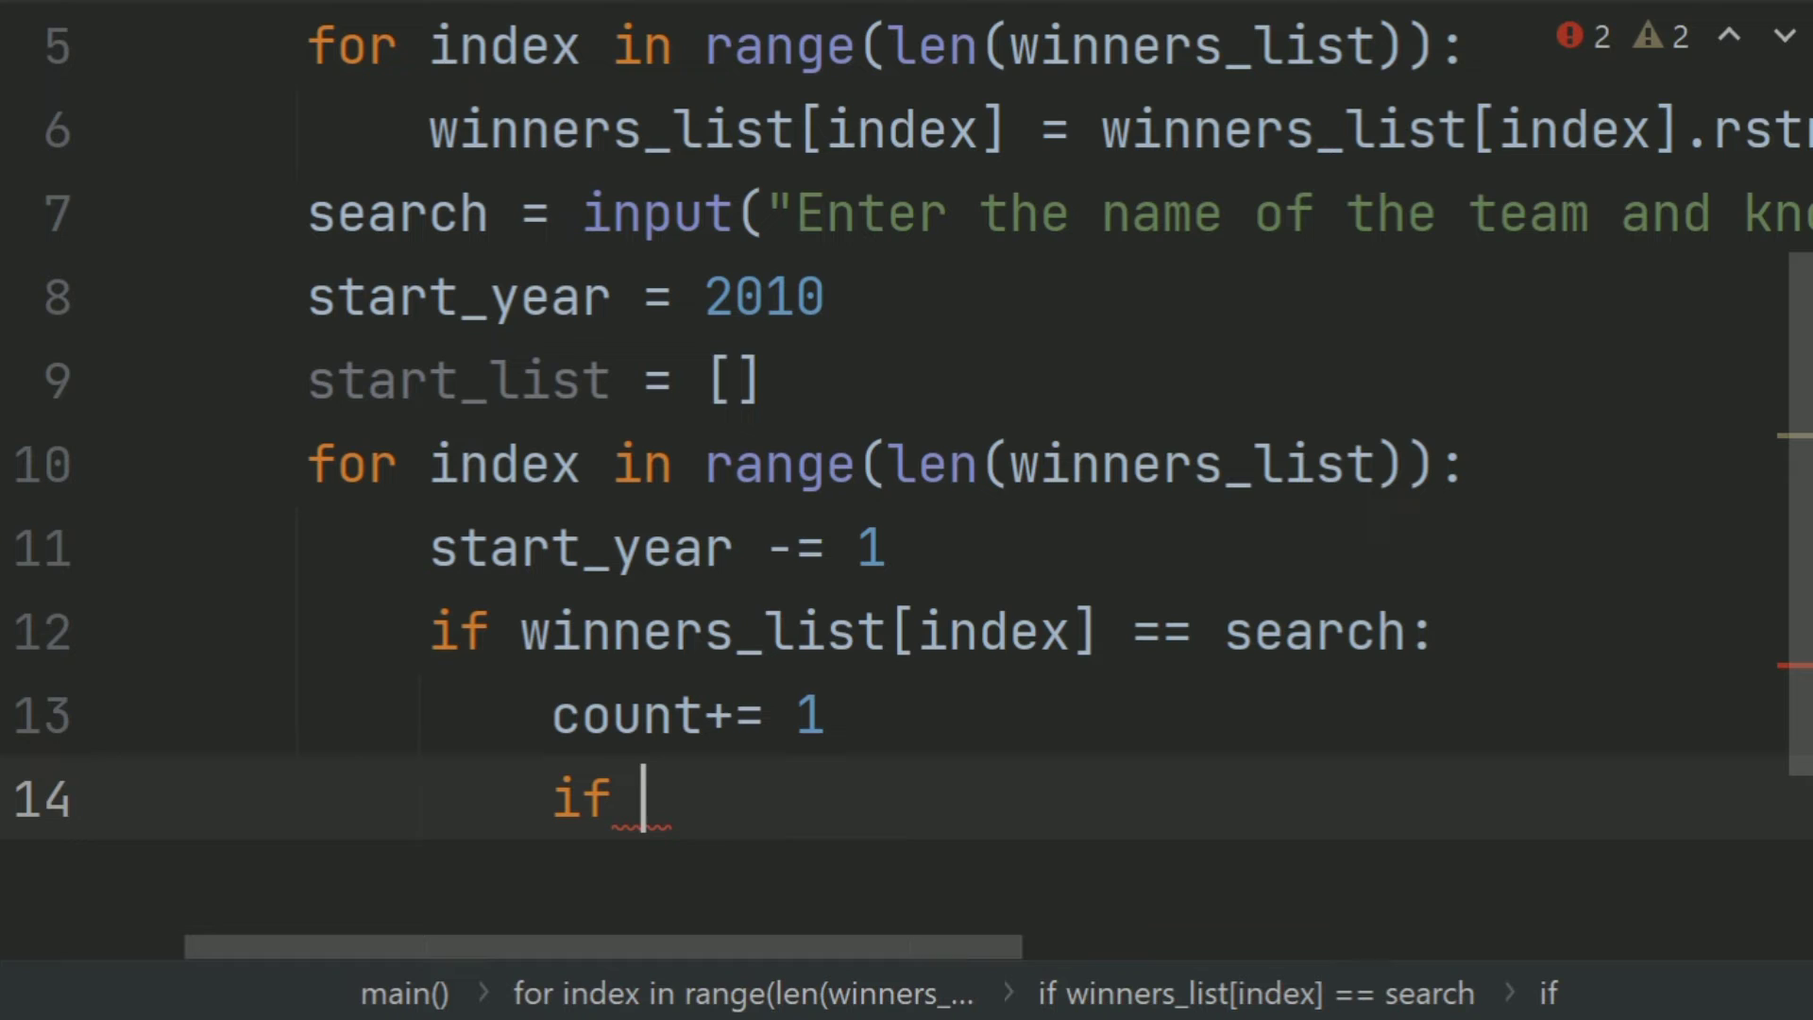
type(" start")
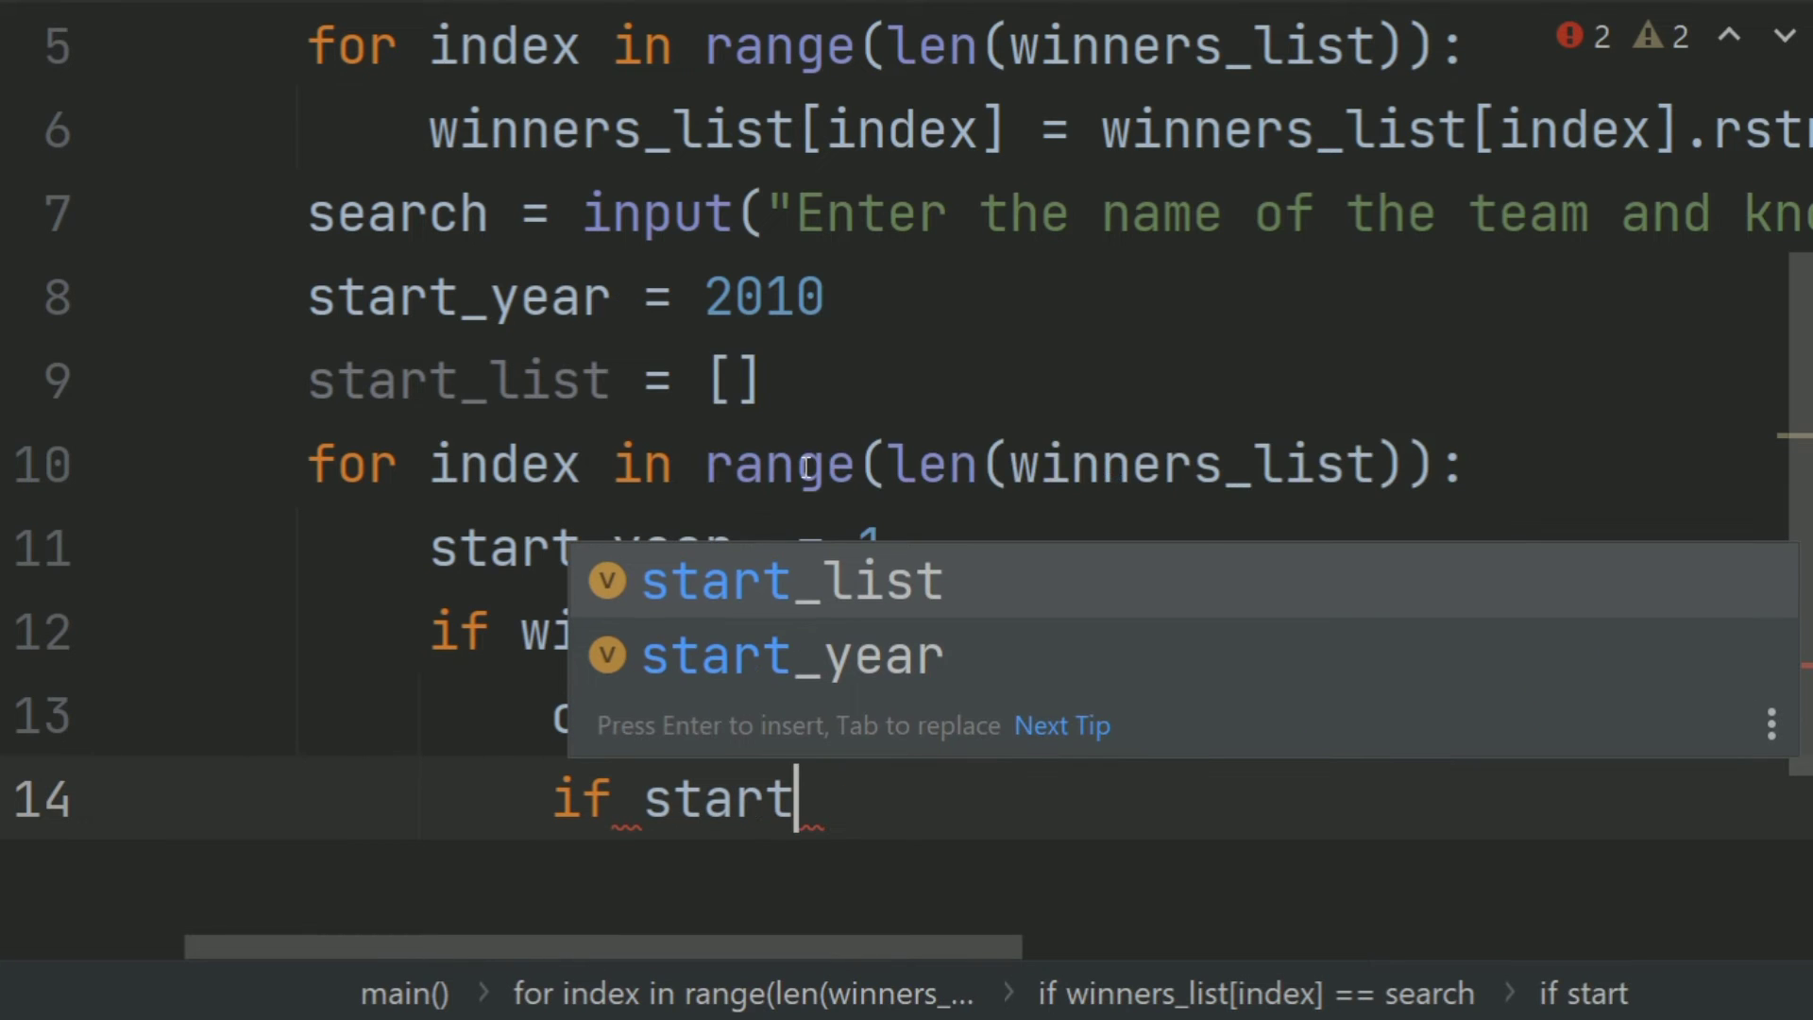
type("_")
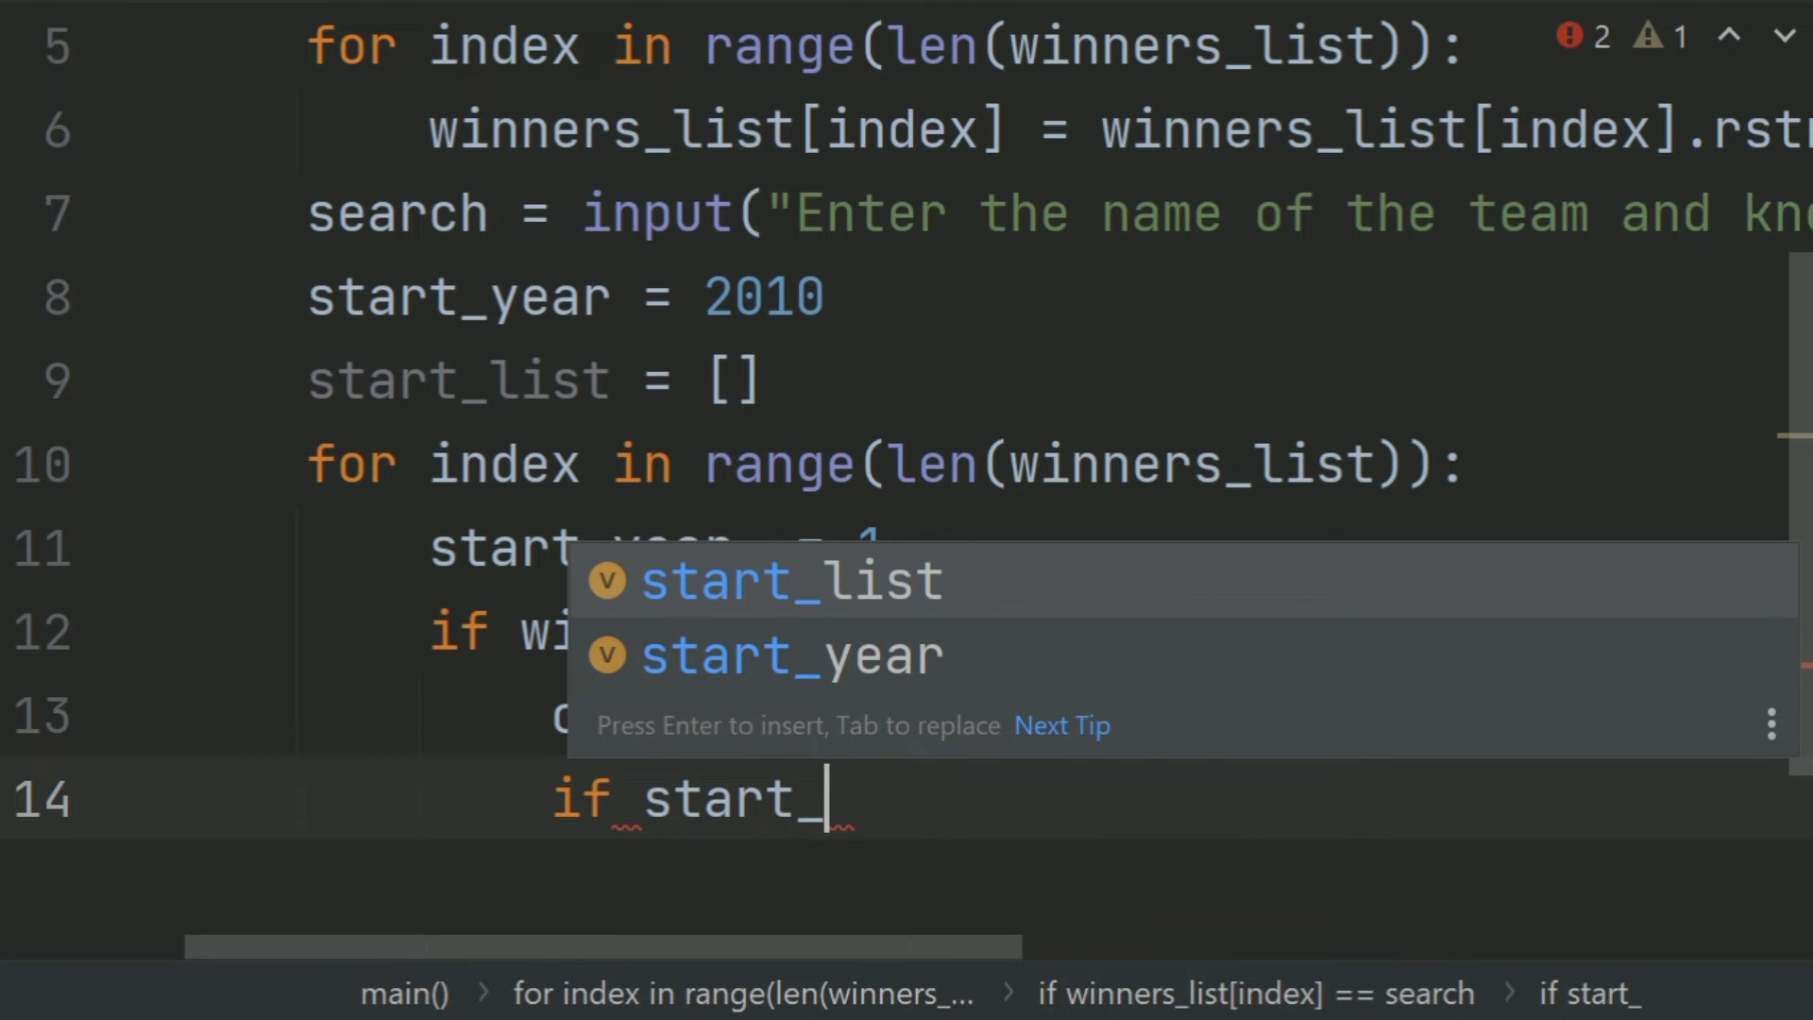
type("y")
Write line 14 as if start_year == 1904 or start_year == 1994:
key("Return")
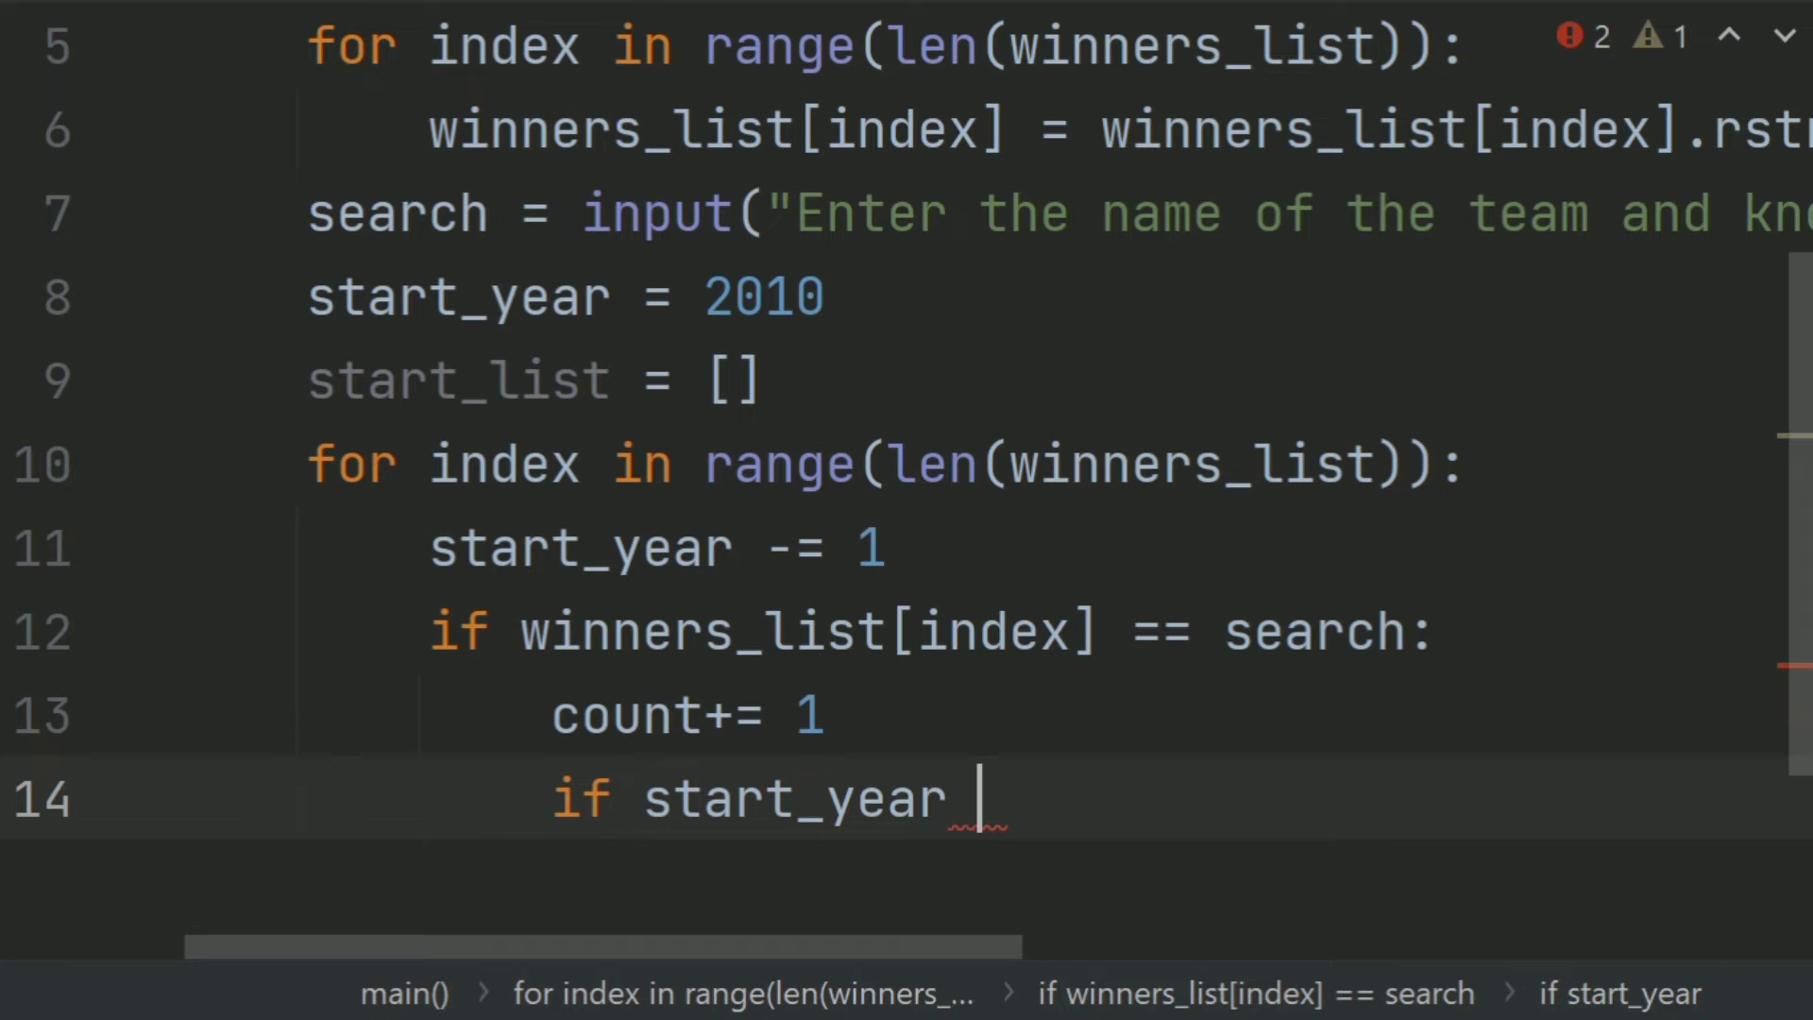
type("==")
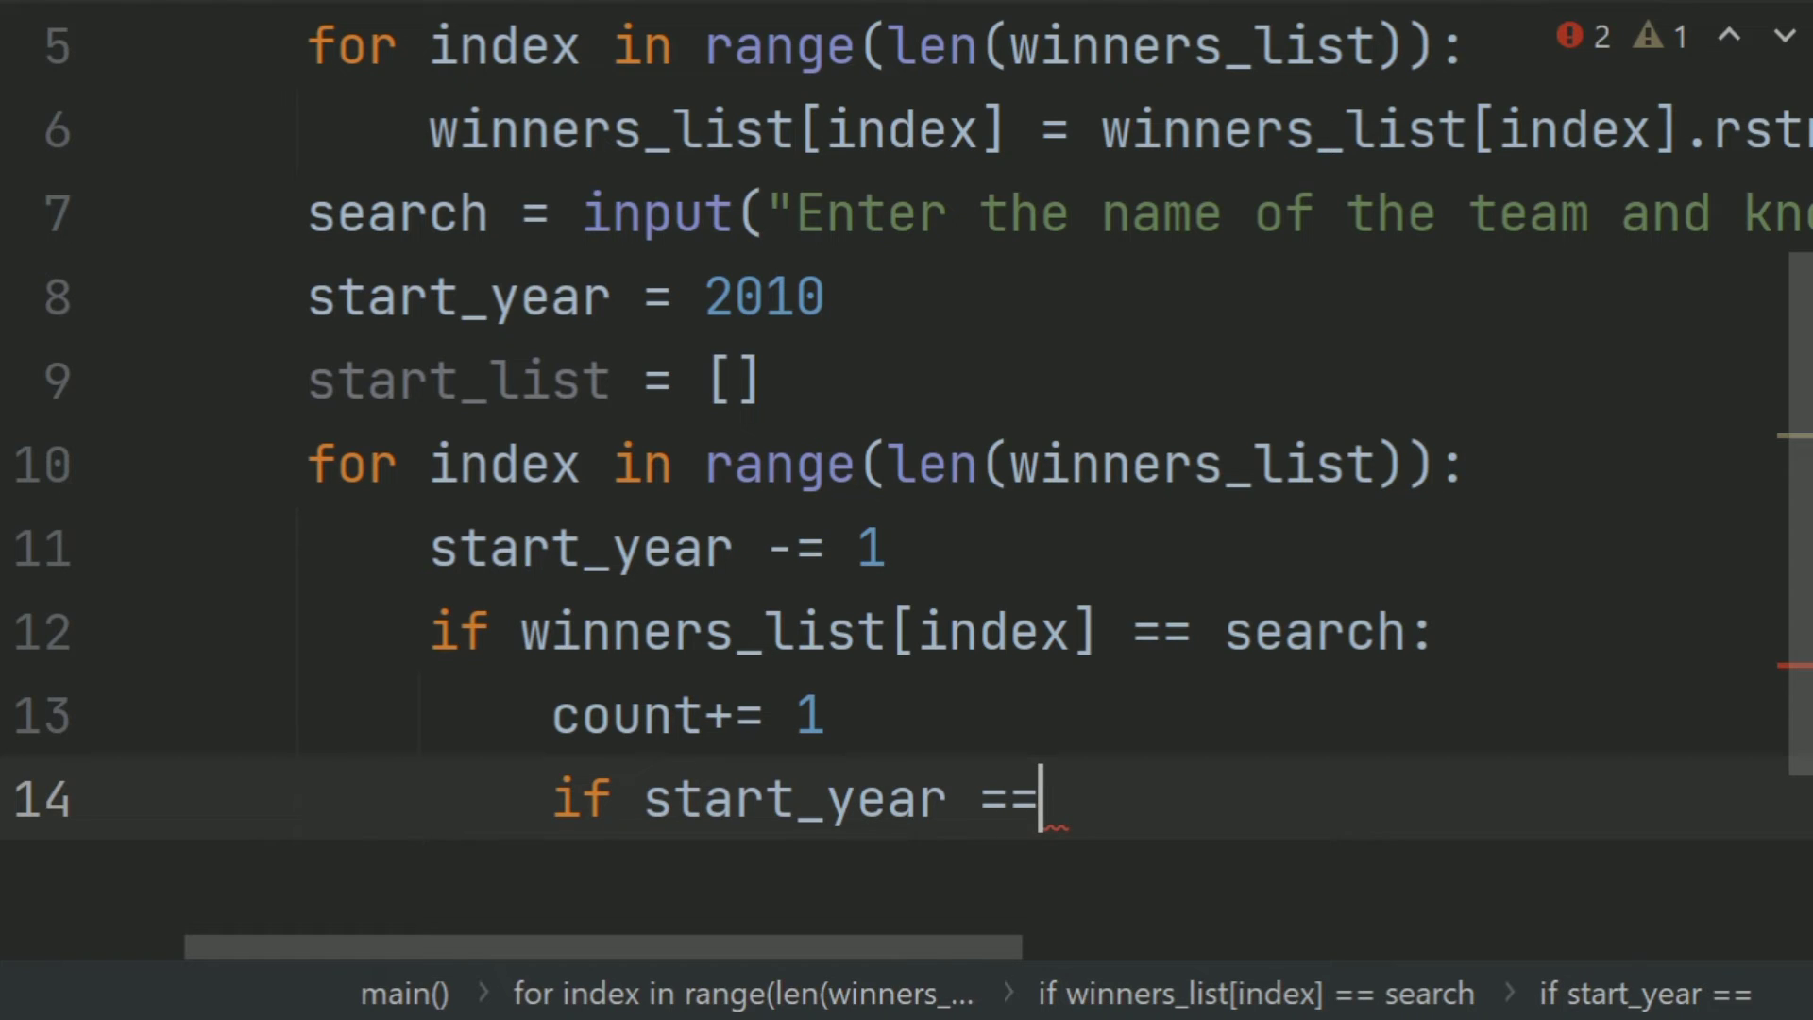
type(" 190")
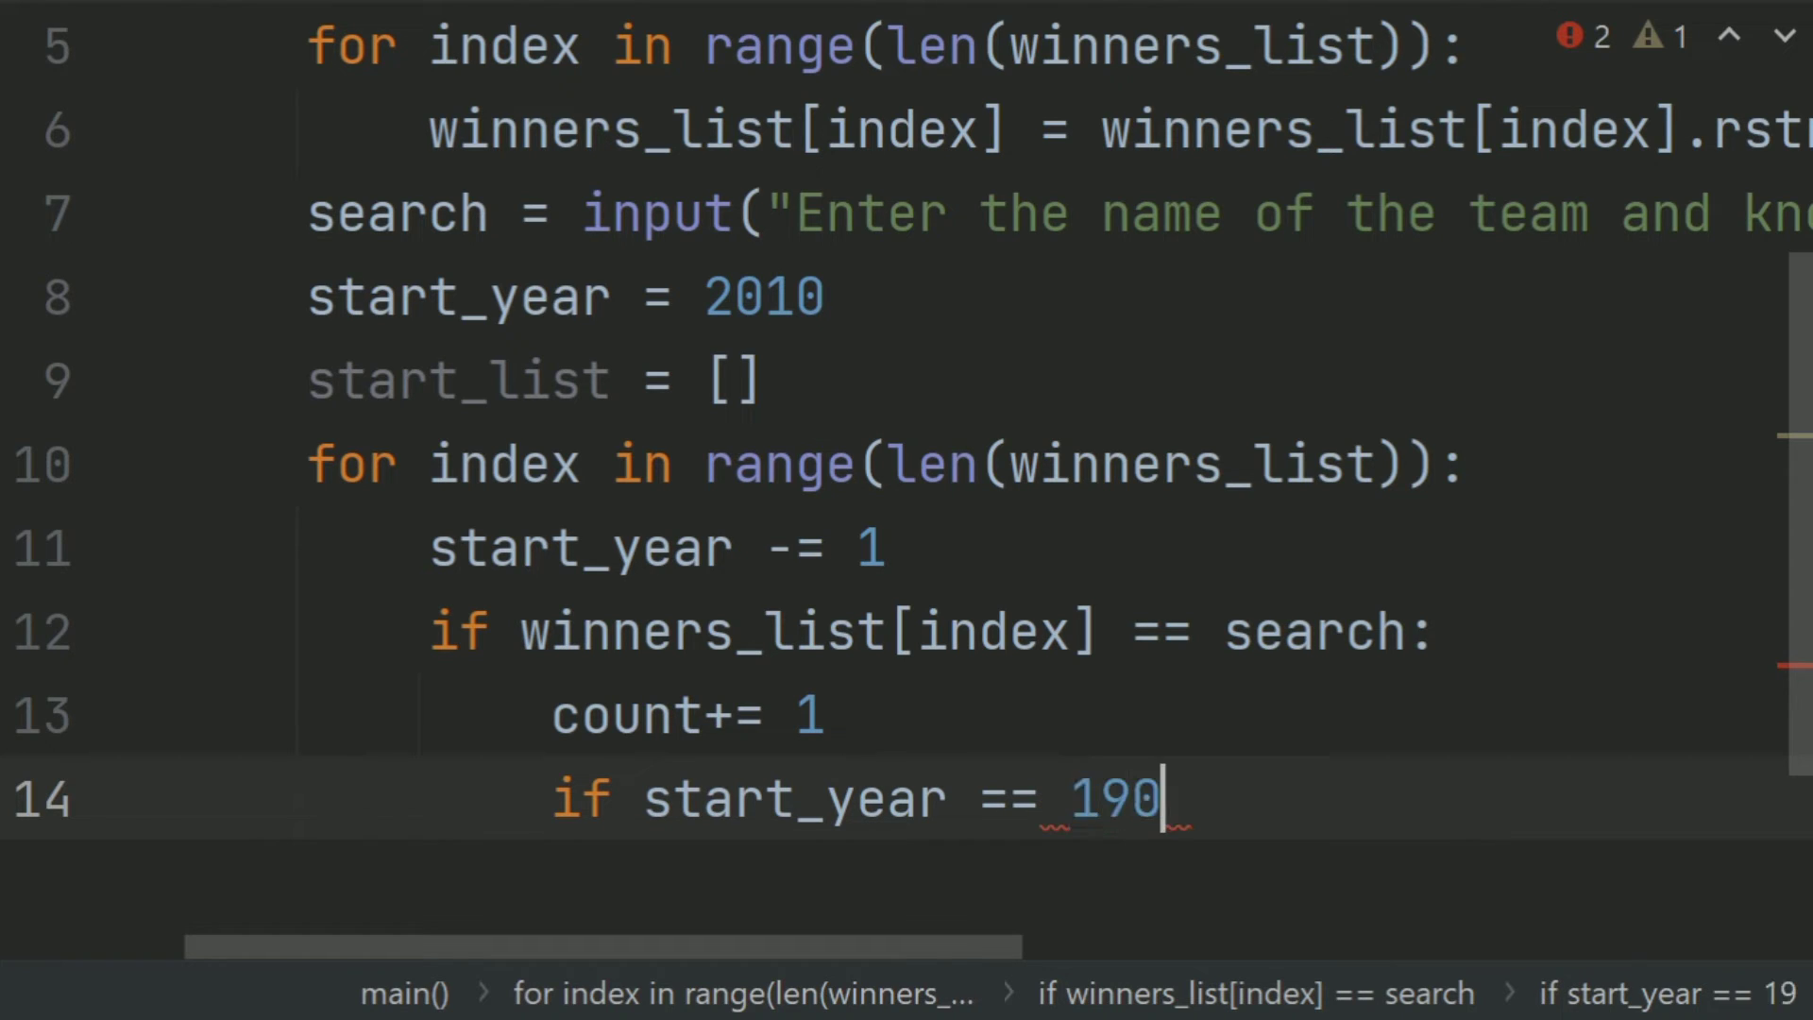
type("4")
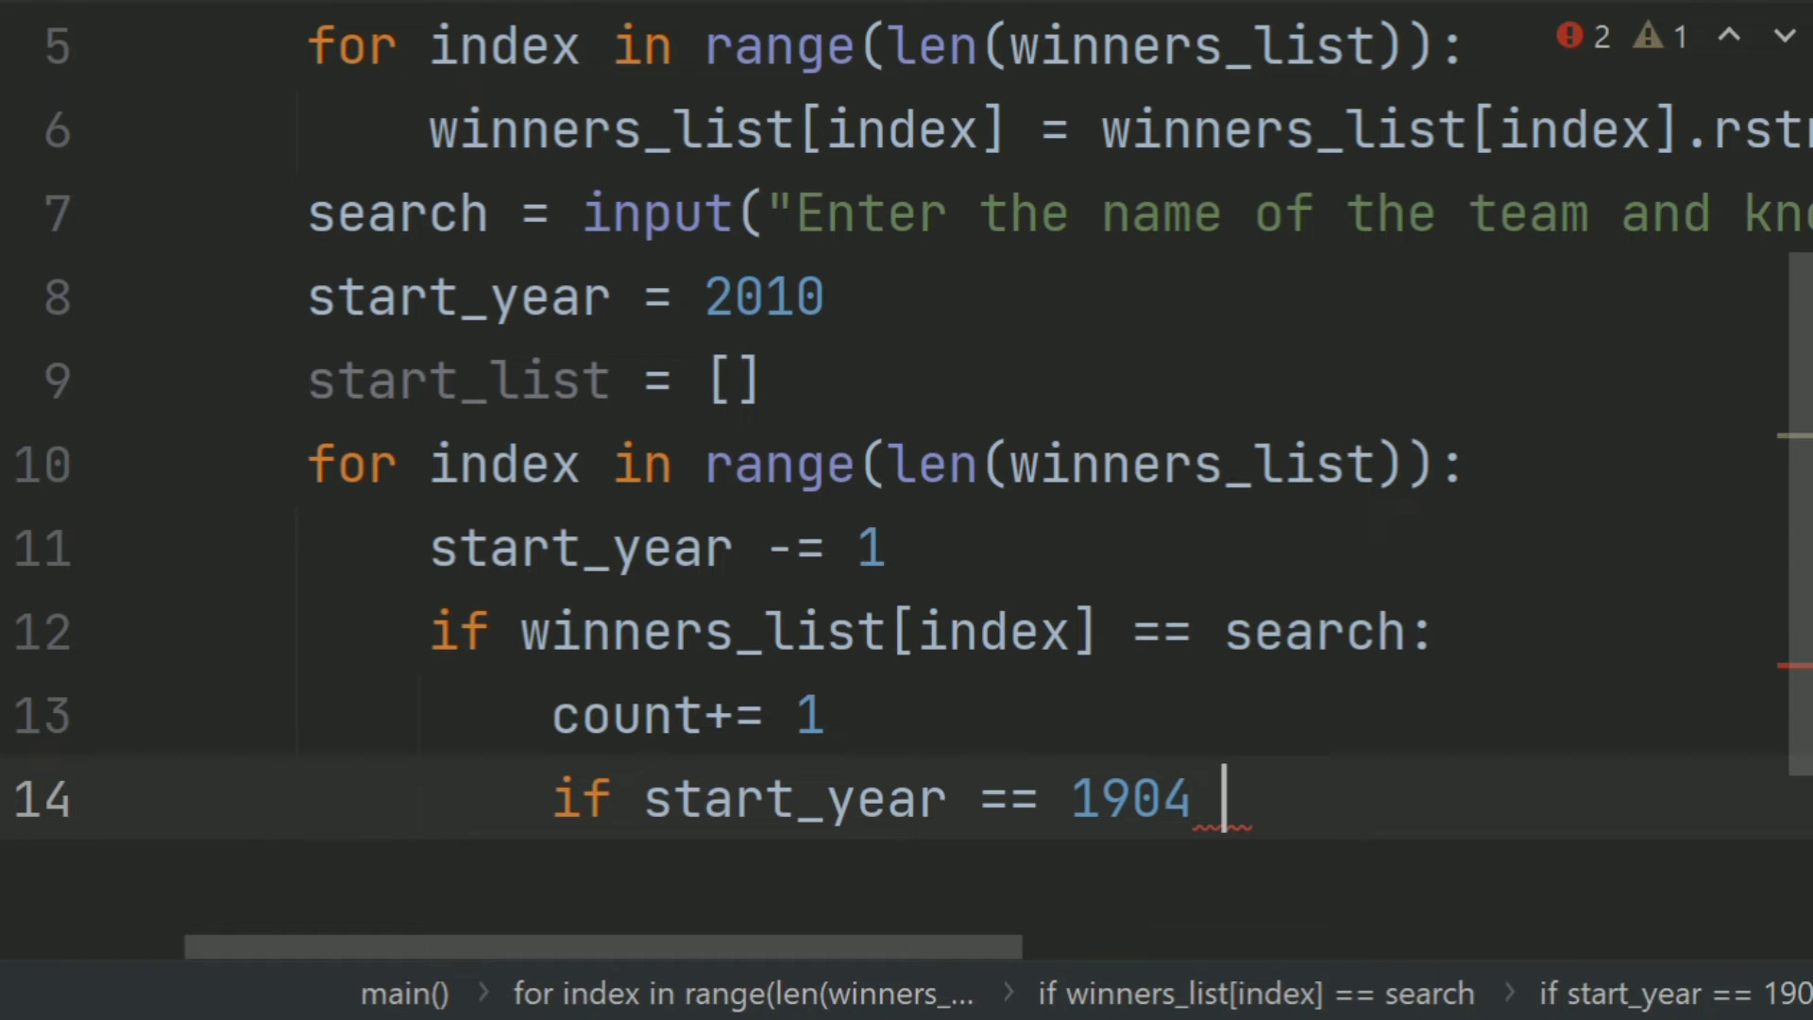
type(" or ")
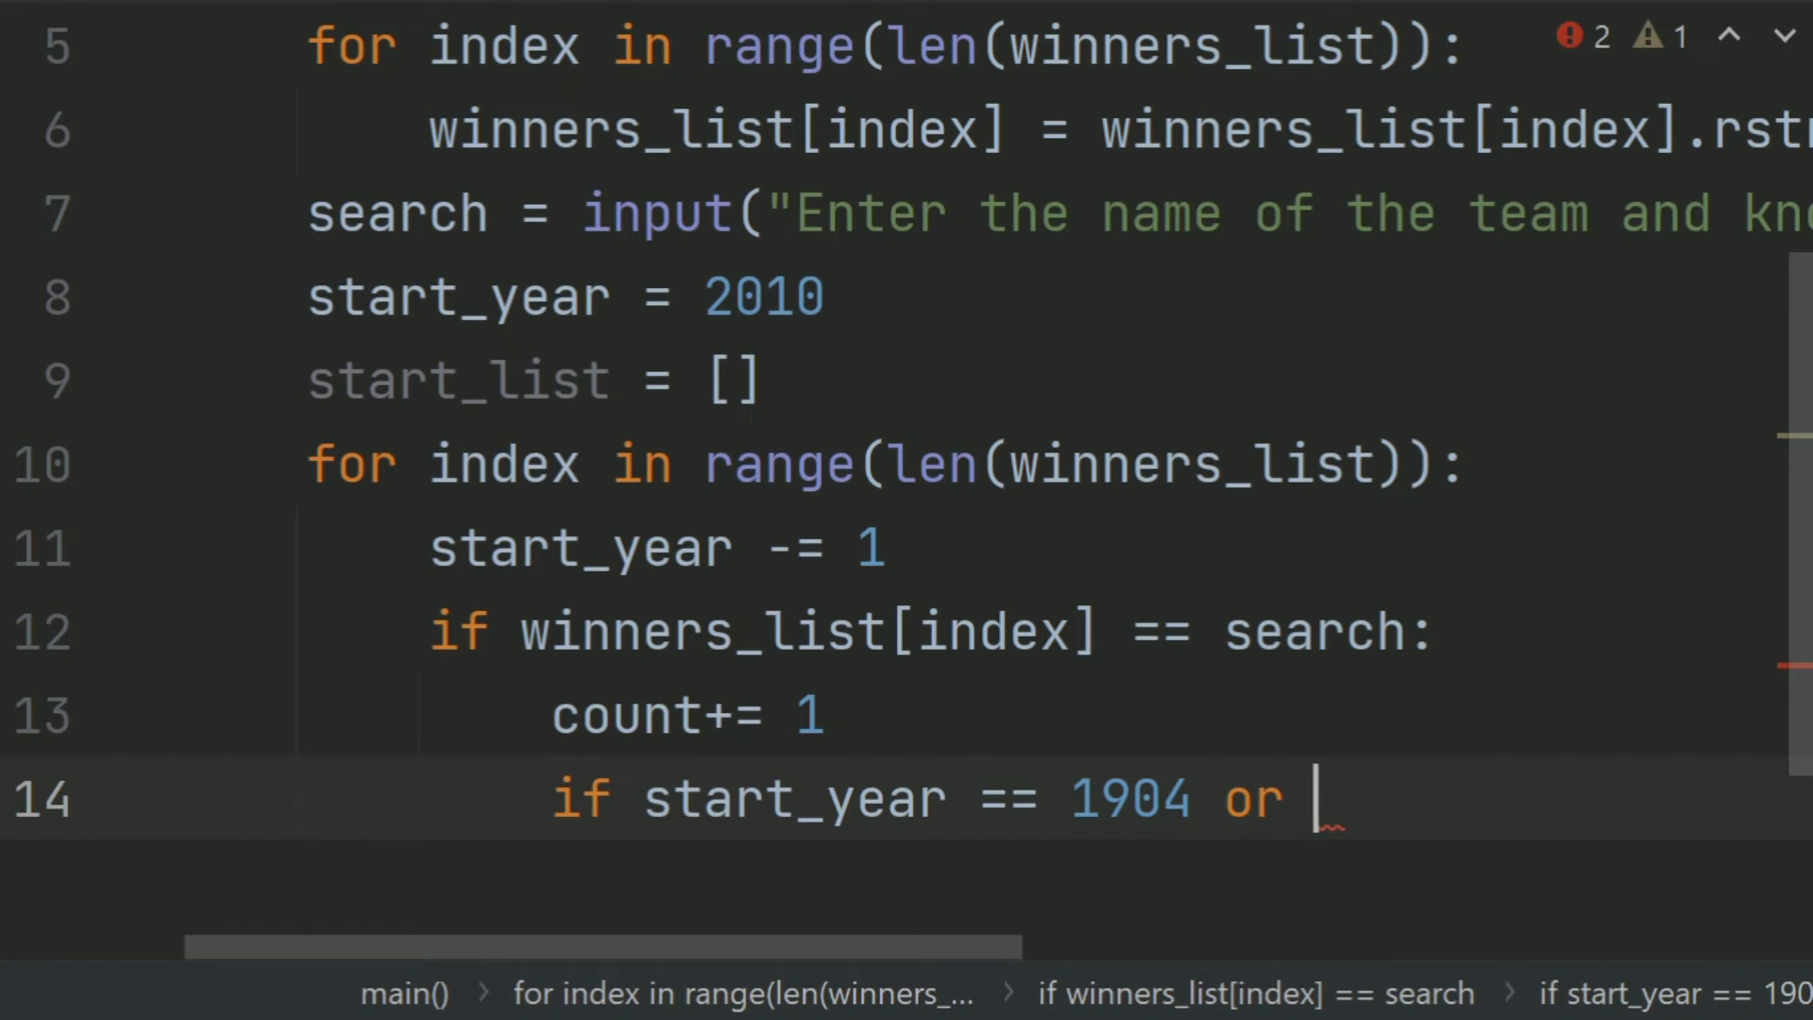
type("start_y")
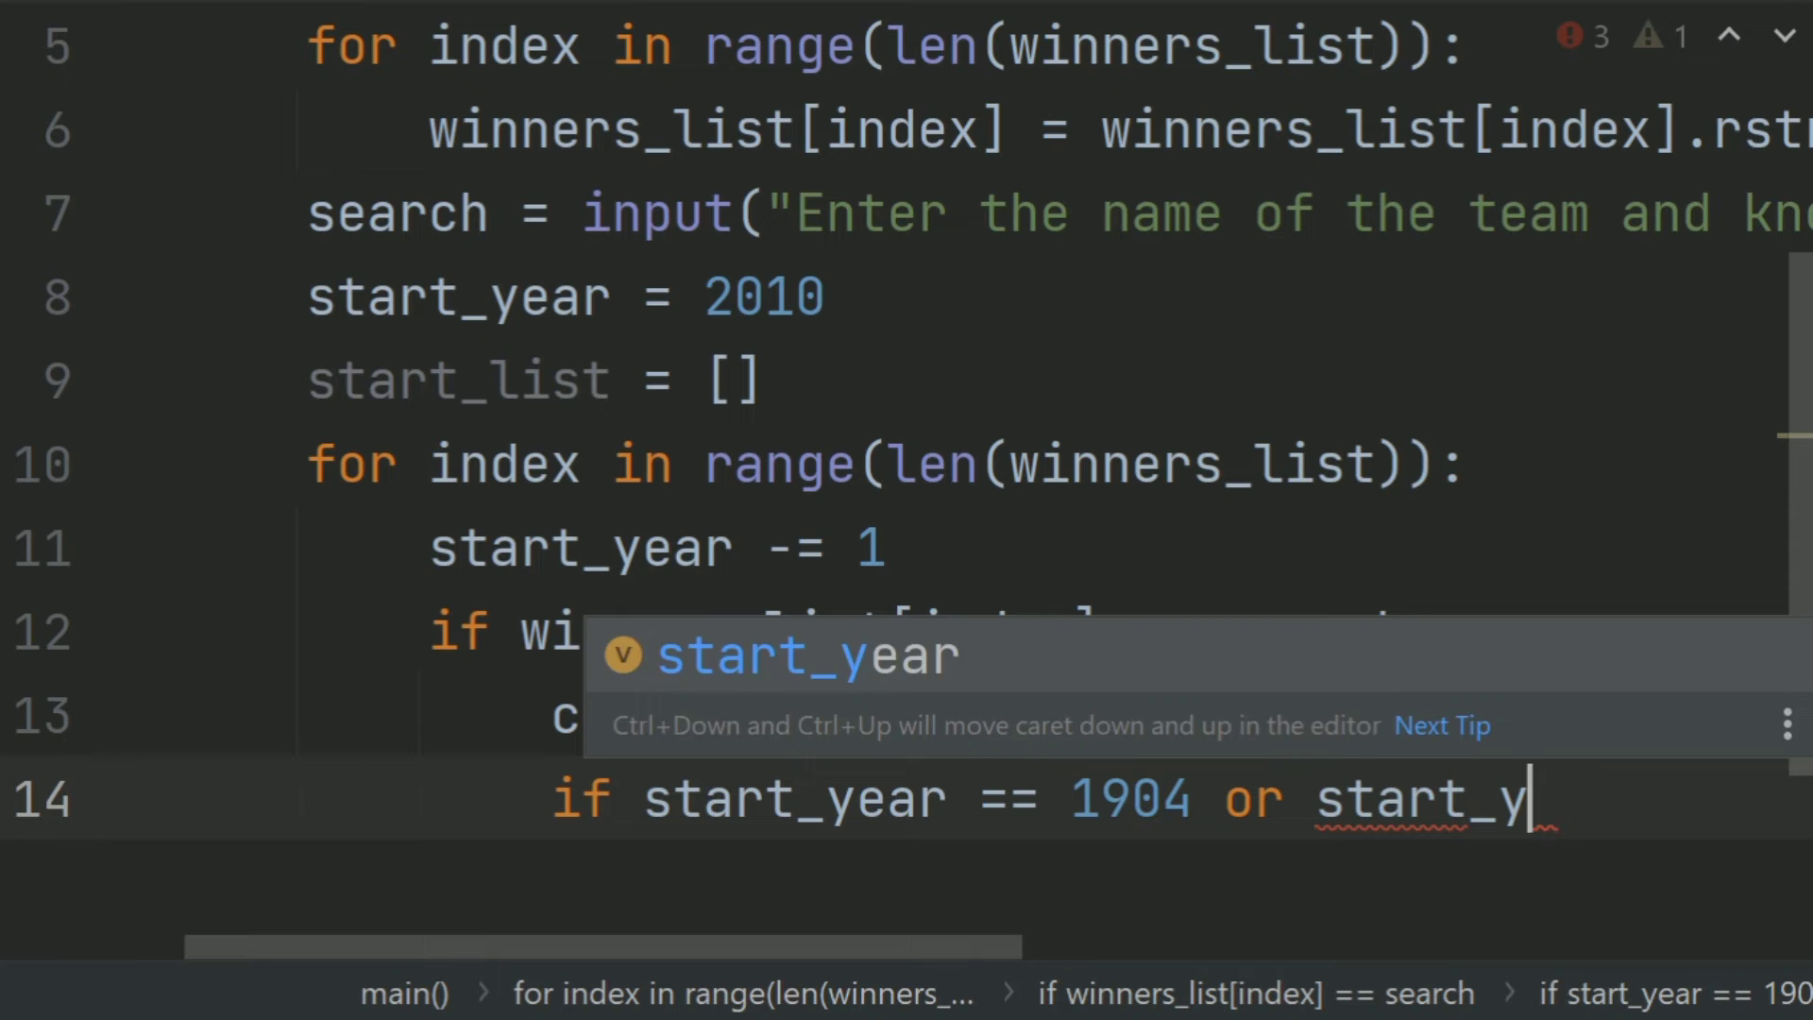
key("Return")
type("=")
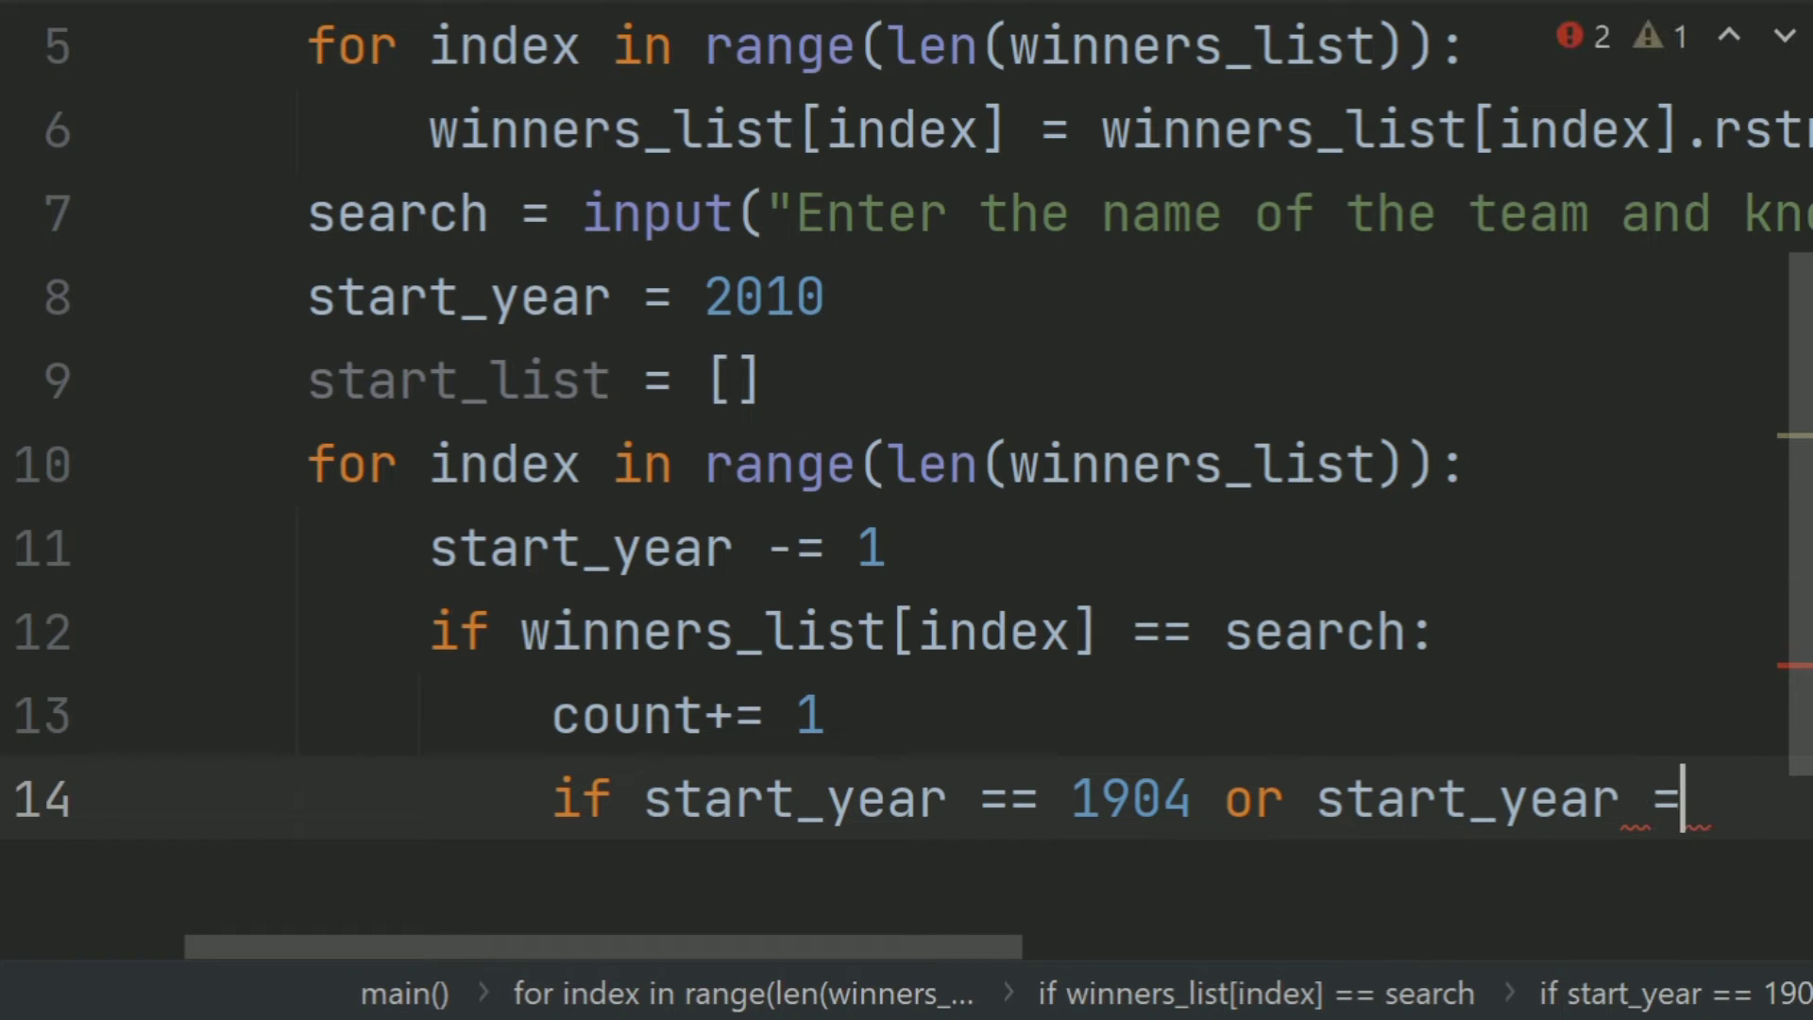
type("=")
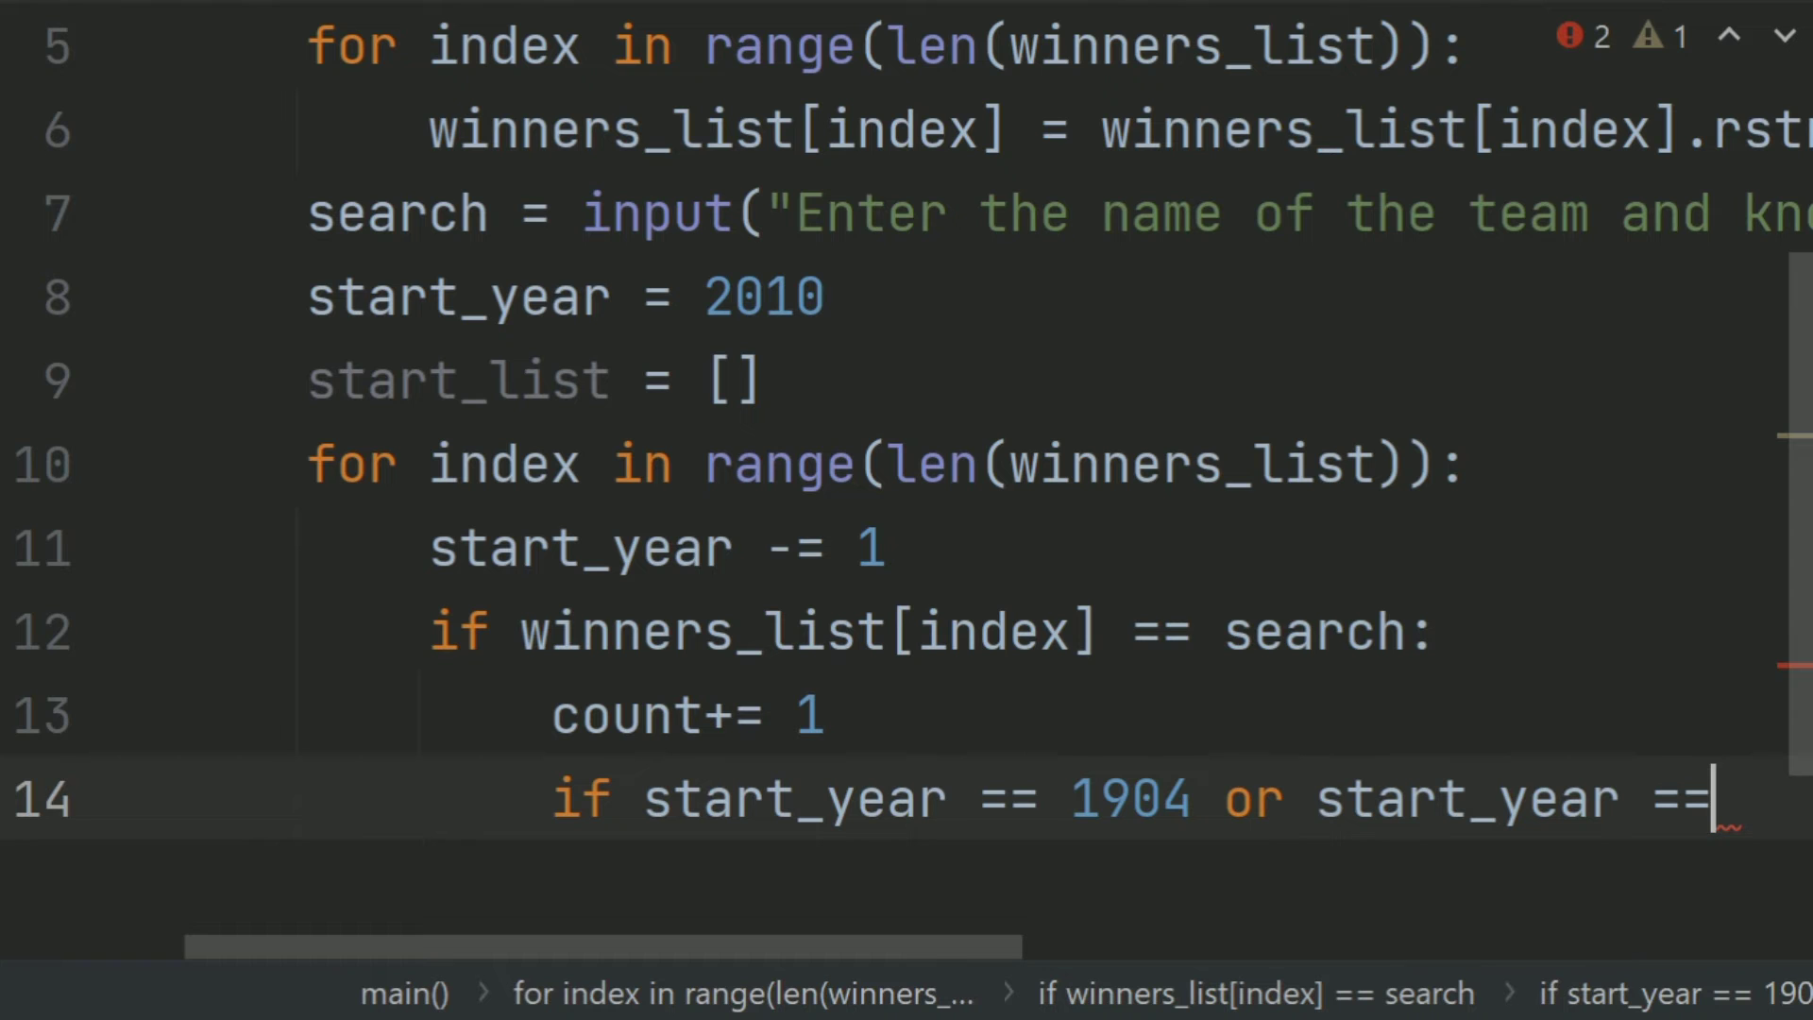
type(" 199")
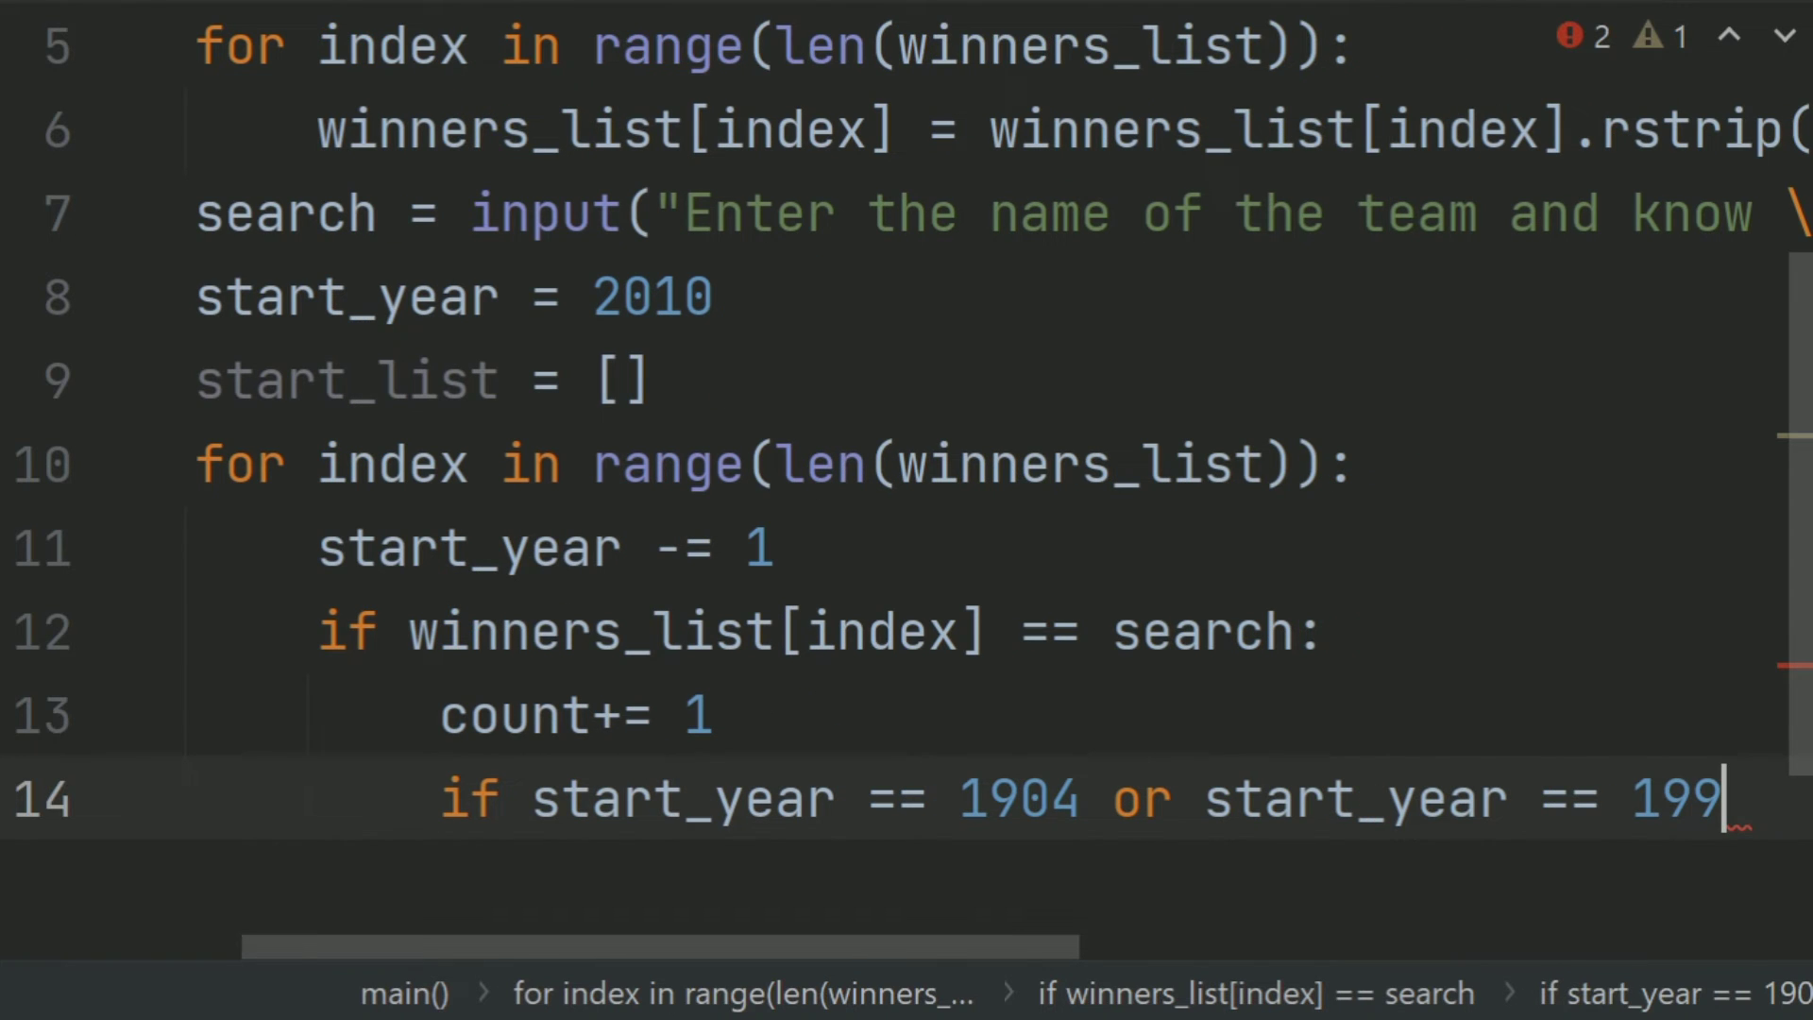
type("4:")
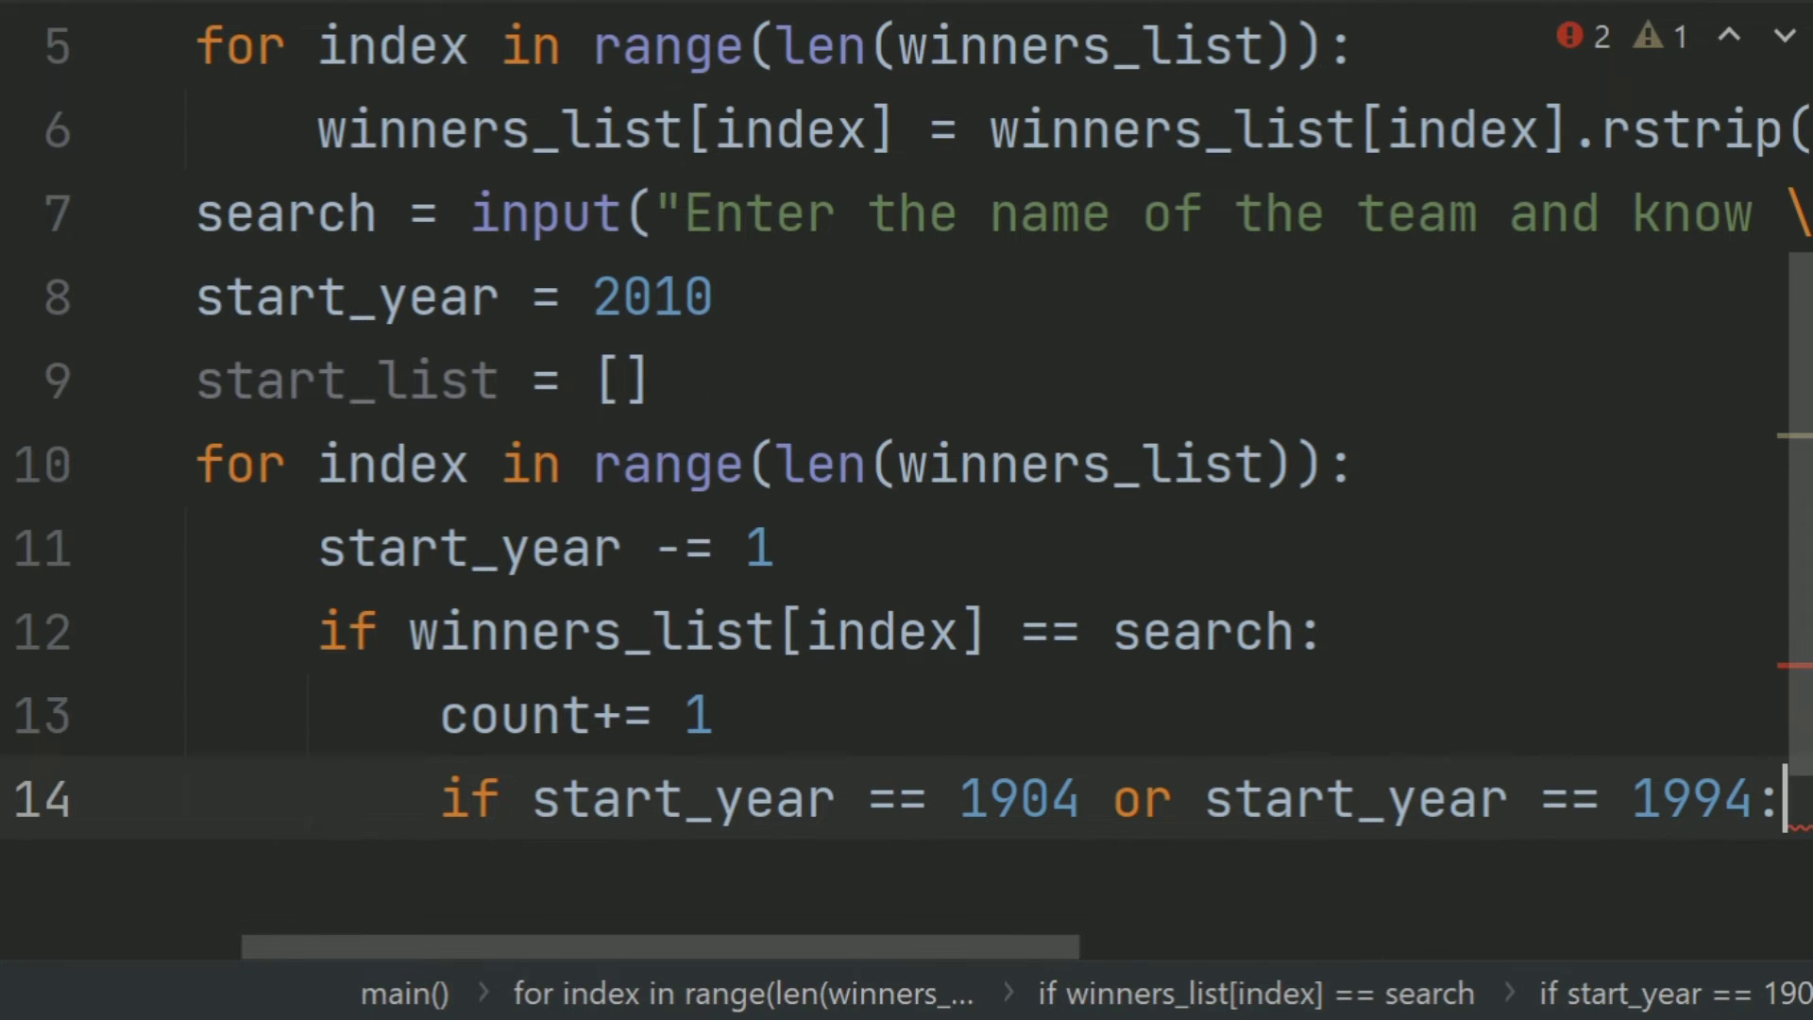
type("\\")
key("BackSpace")
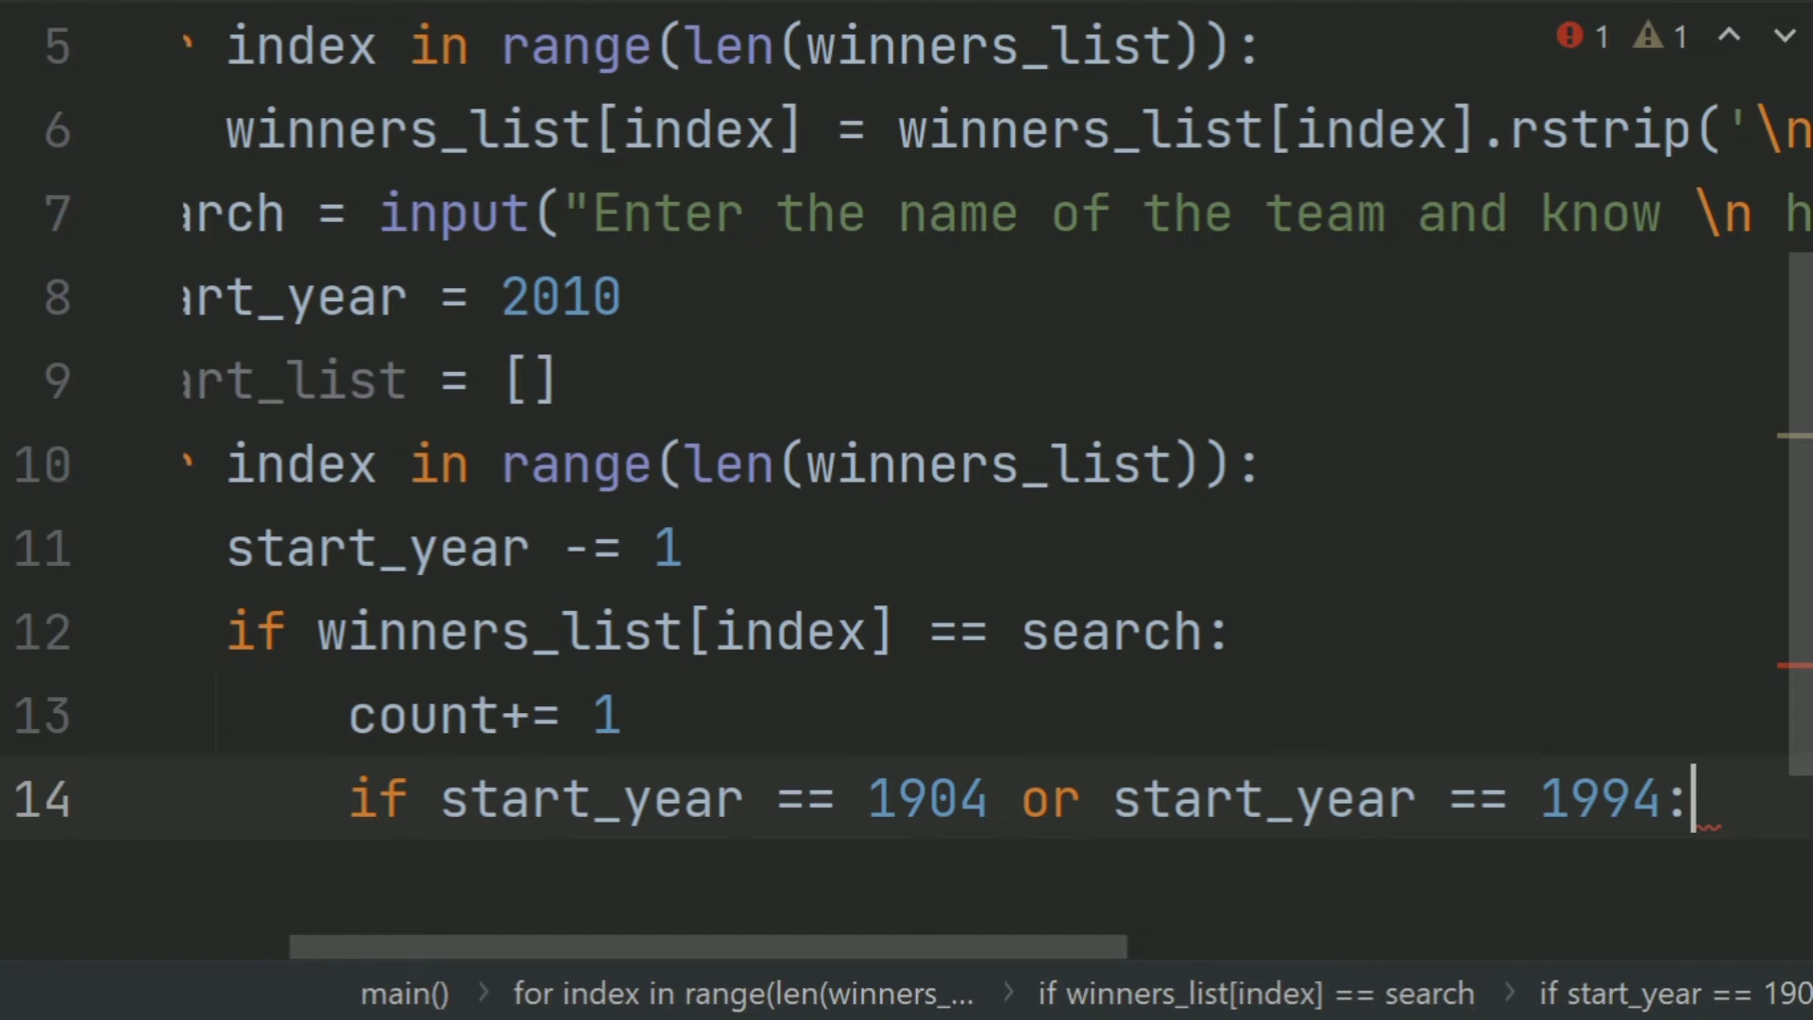
Put break on line 15 under the 1904/1994 condition and open line 16
key("Return")
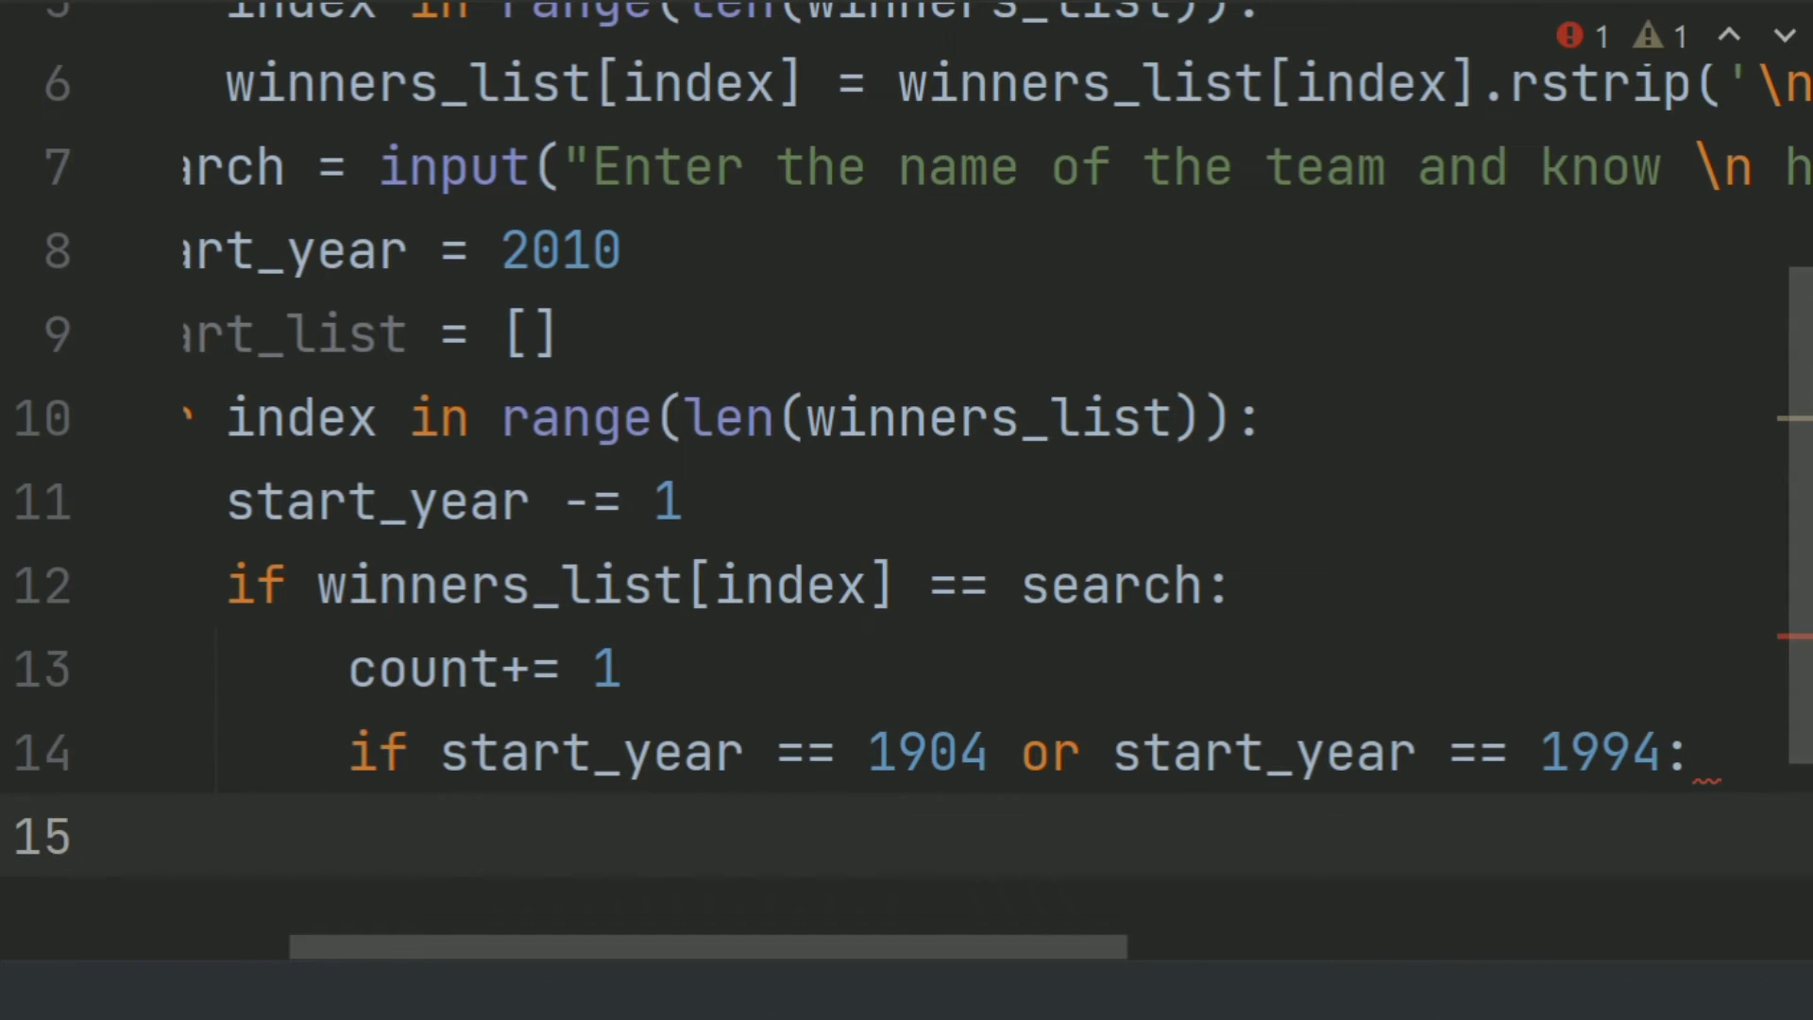
type("brea")
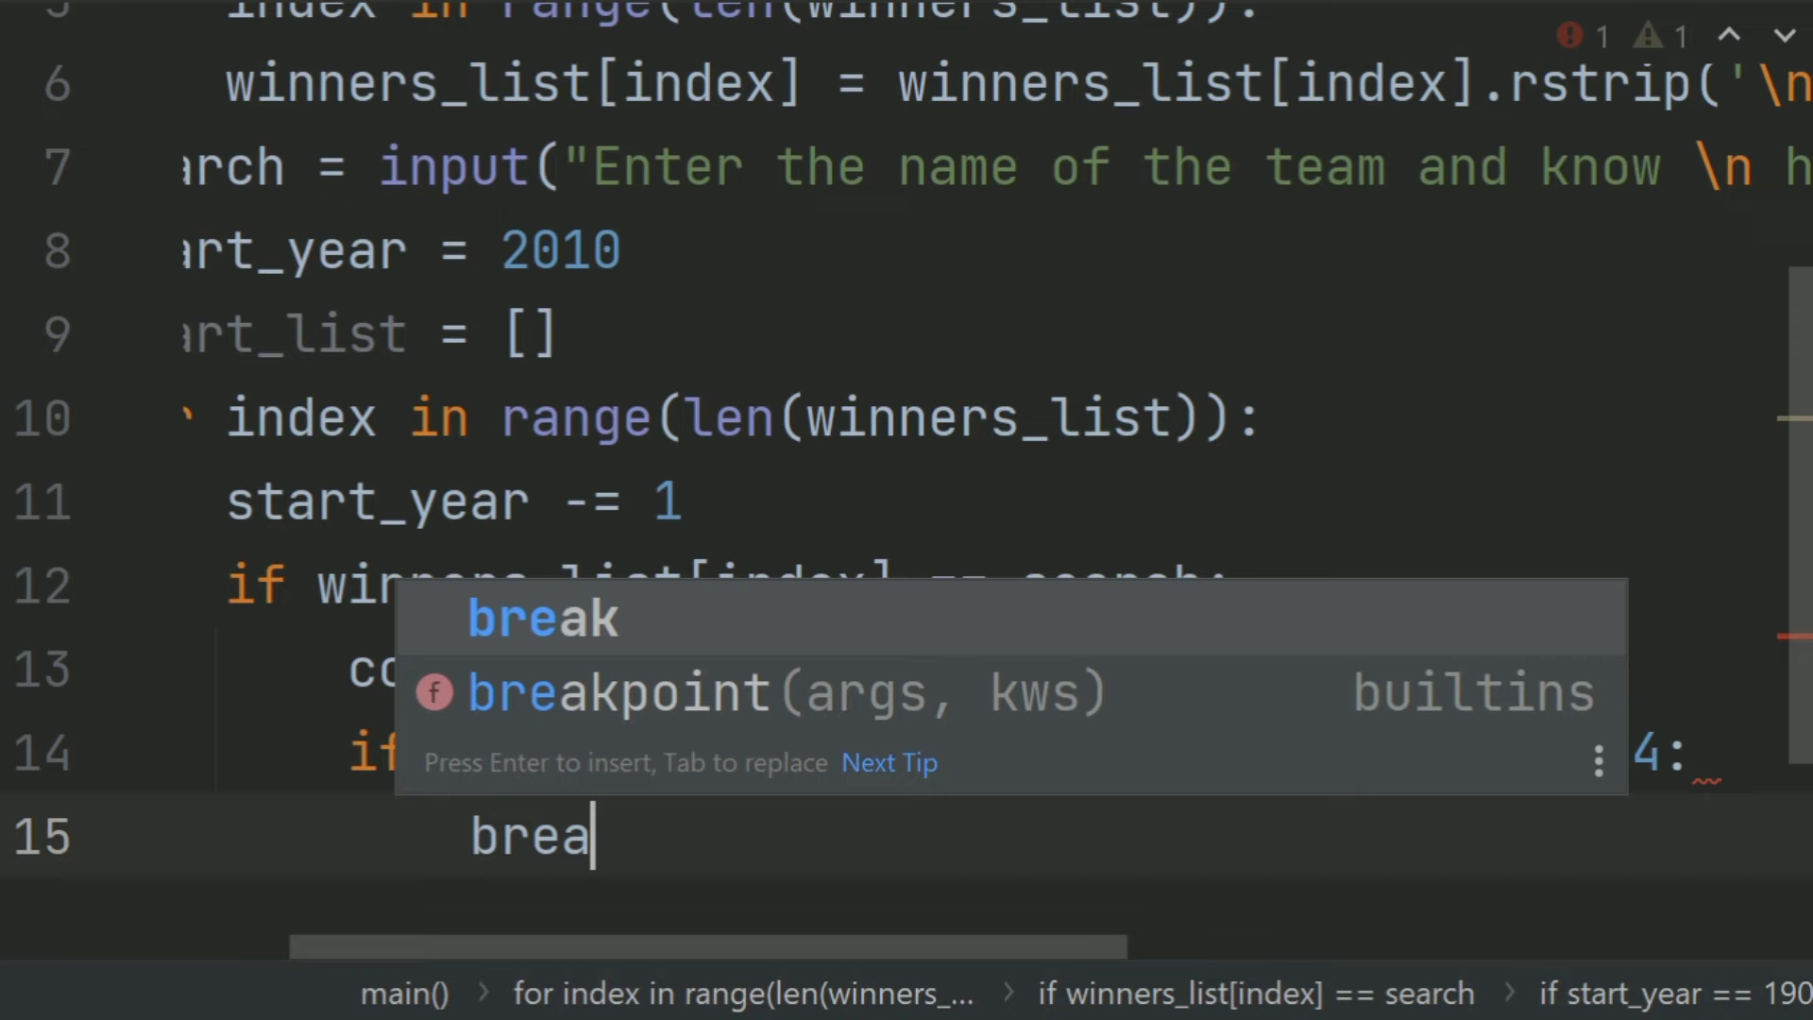
type("k")
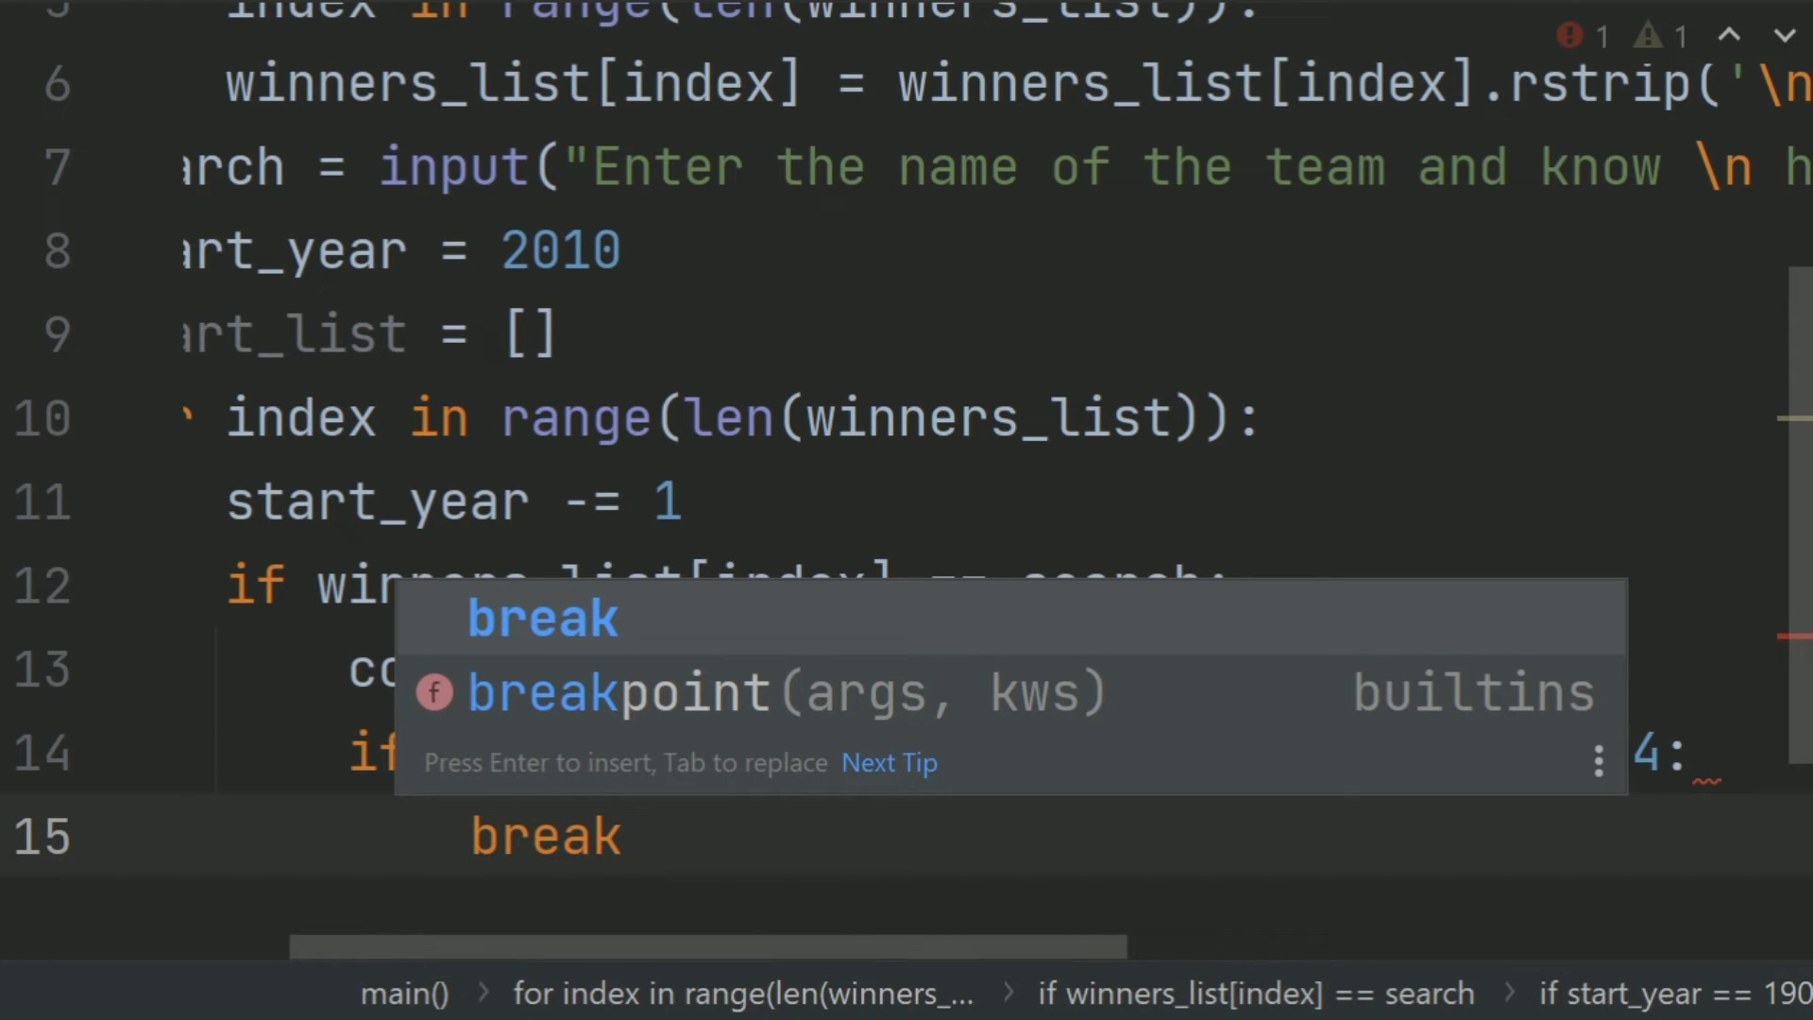
left_click(439, 839)
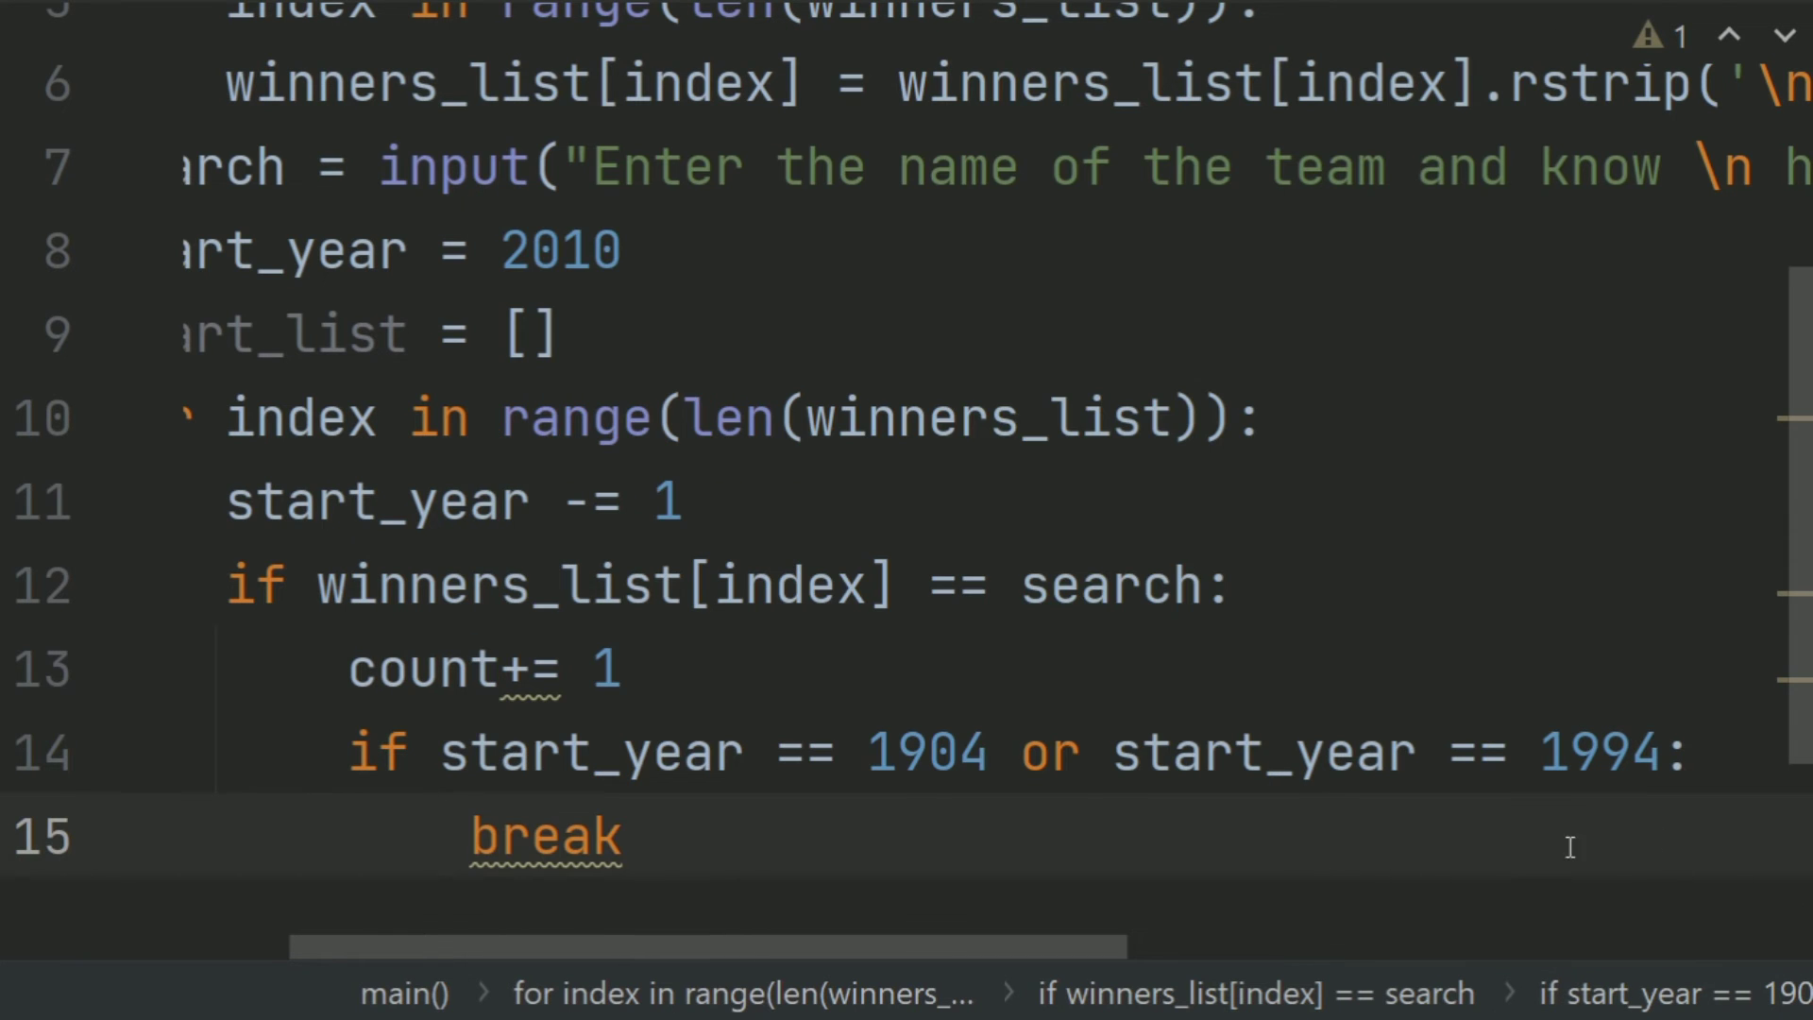
left_click(1333, 878)
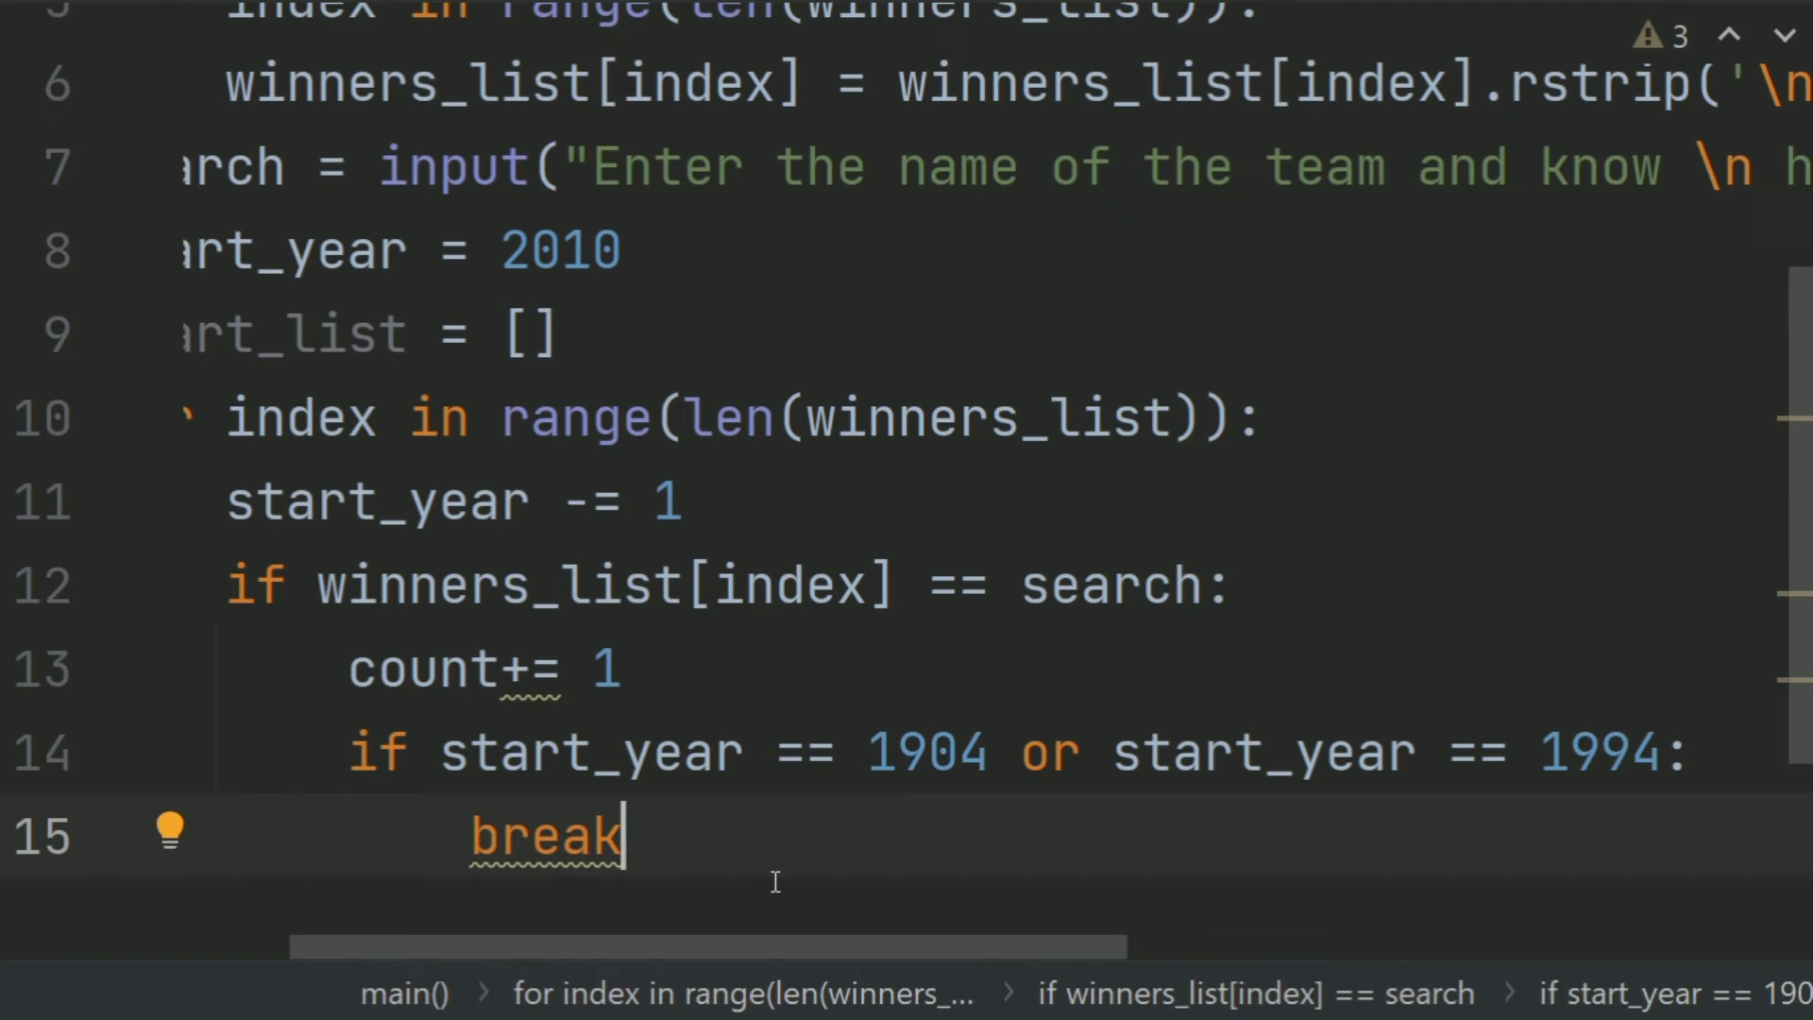
key("Return")
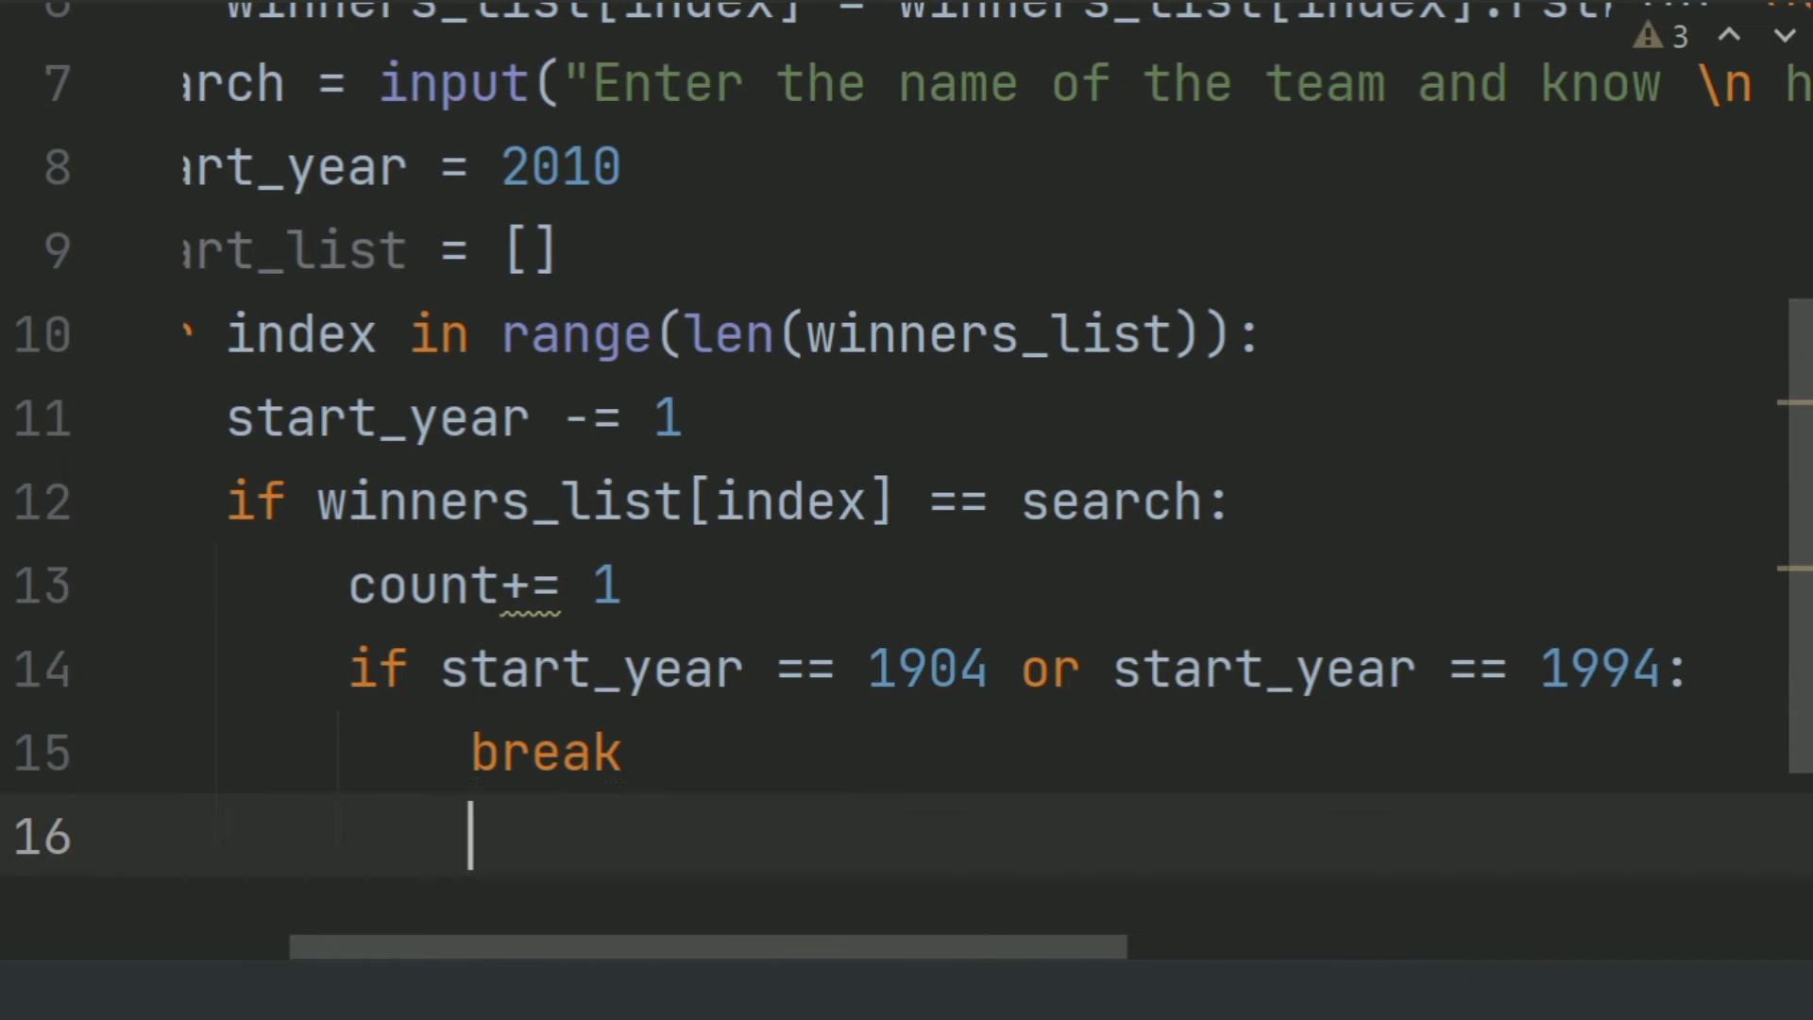
Add start_list.append(start_year) on line 16 at the if-block level
key("BackSpace")
type("star")
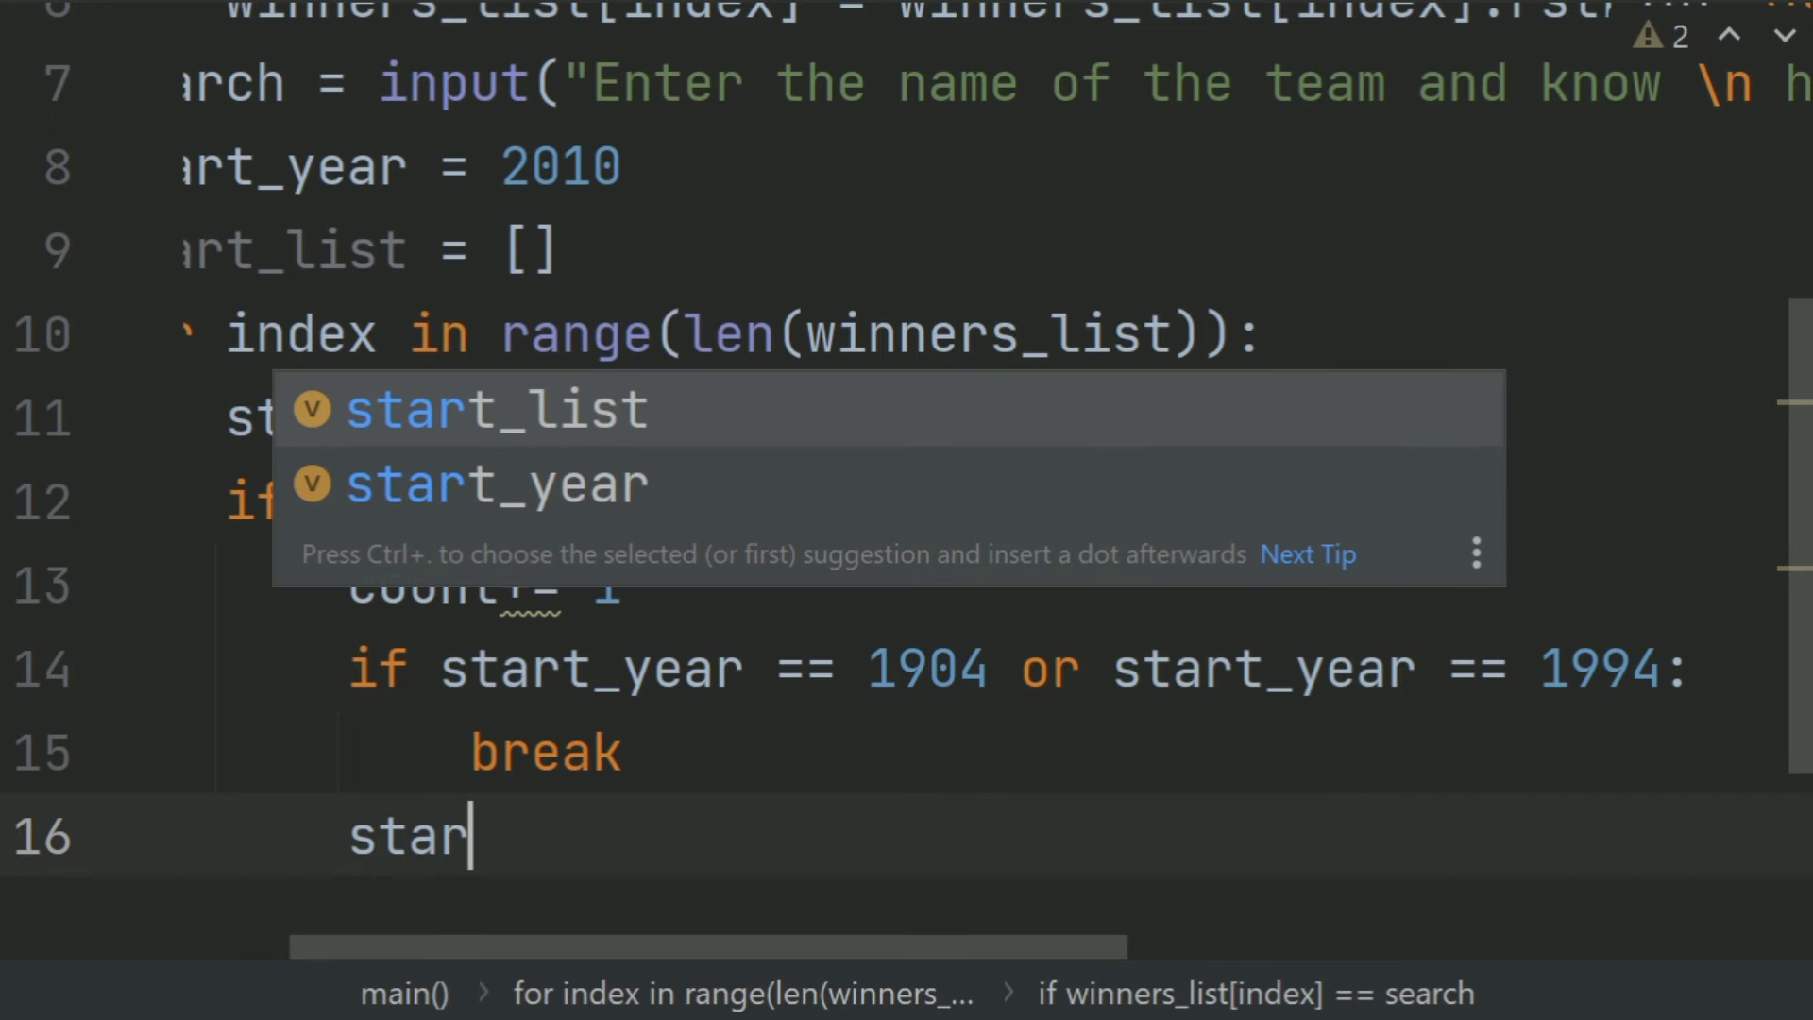
key("Return")
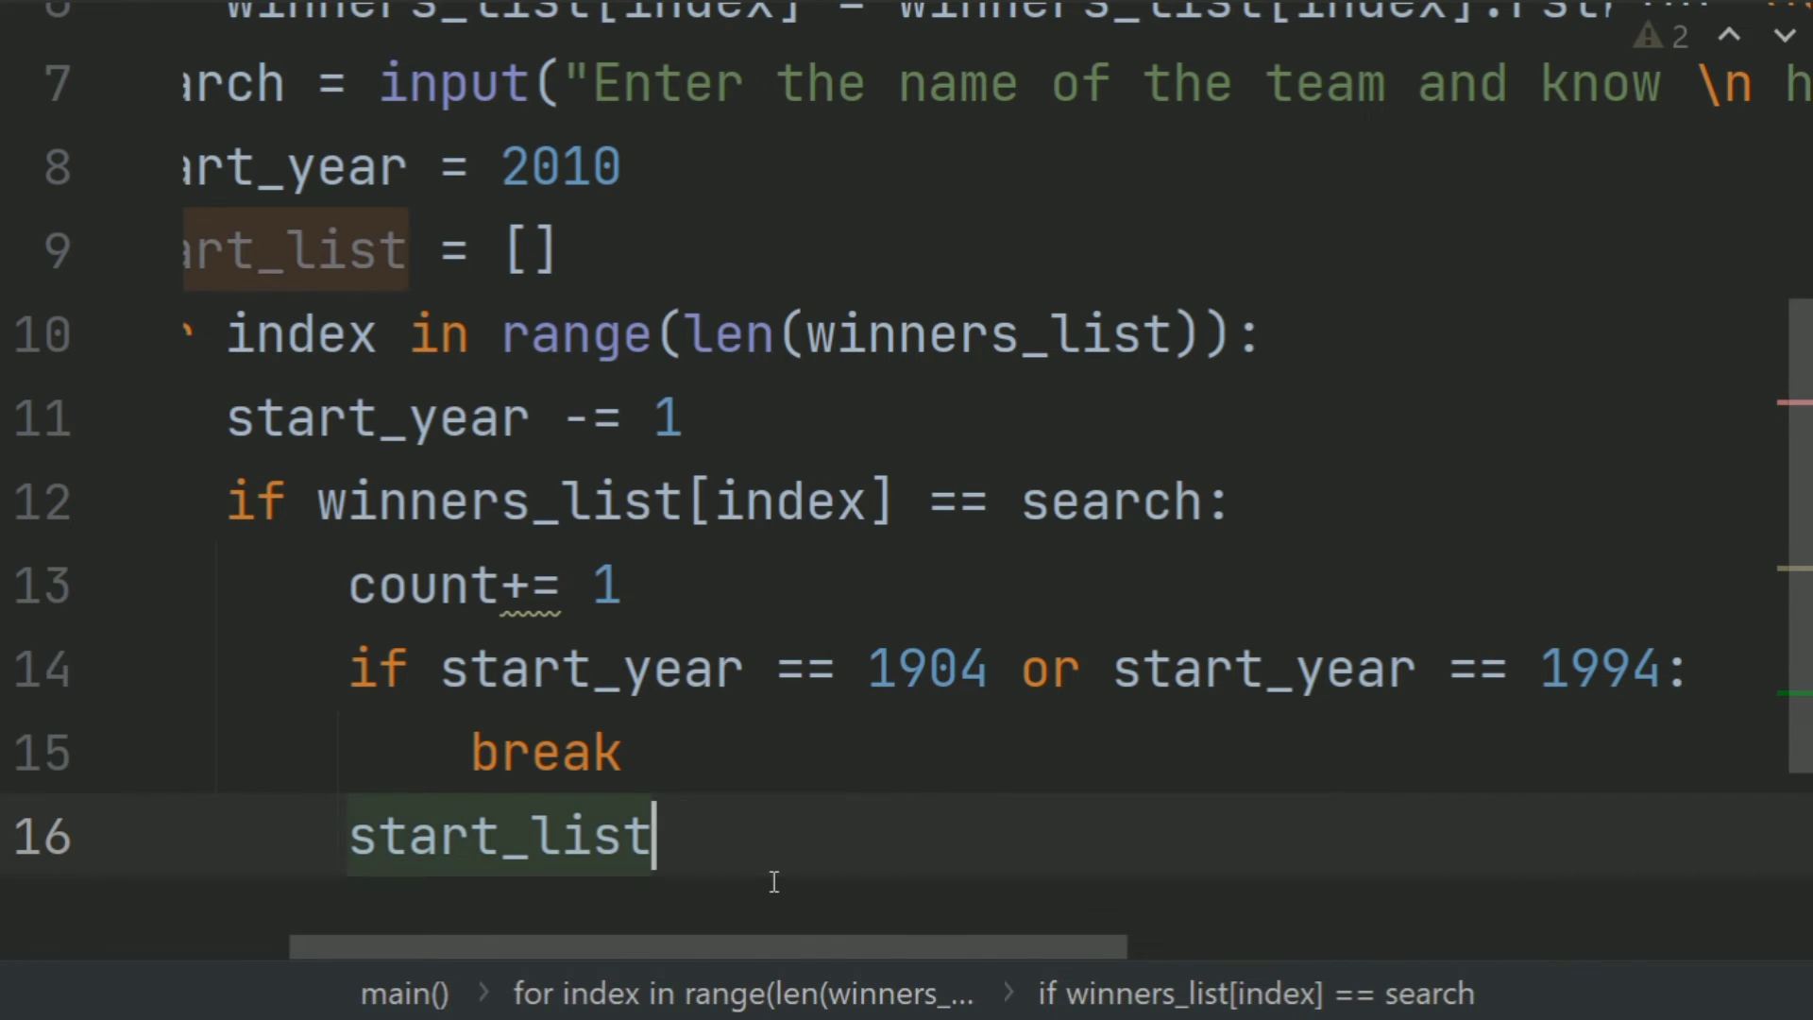
type(".app")
key("Return")
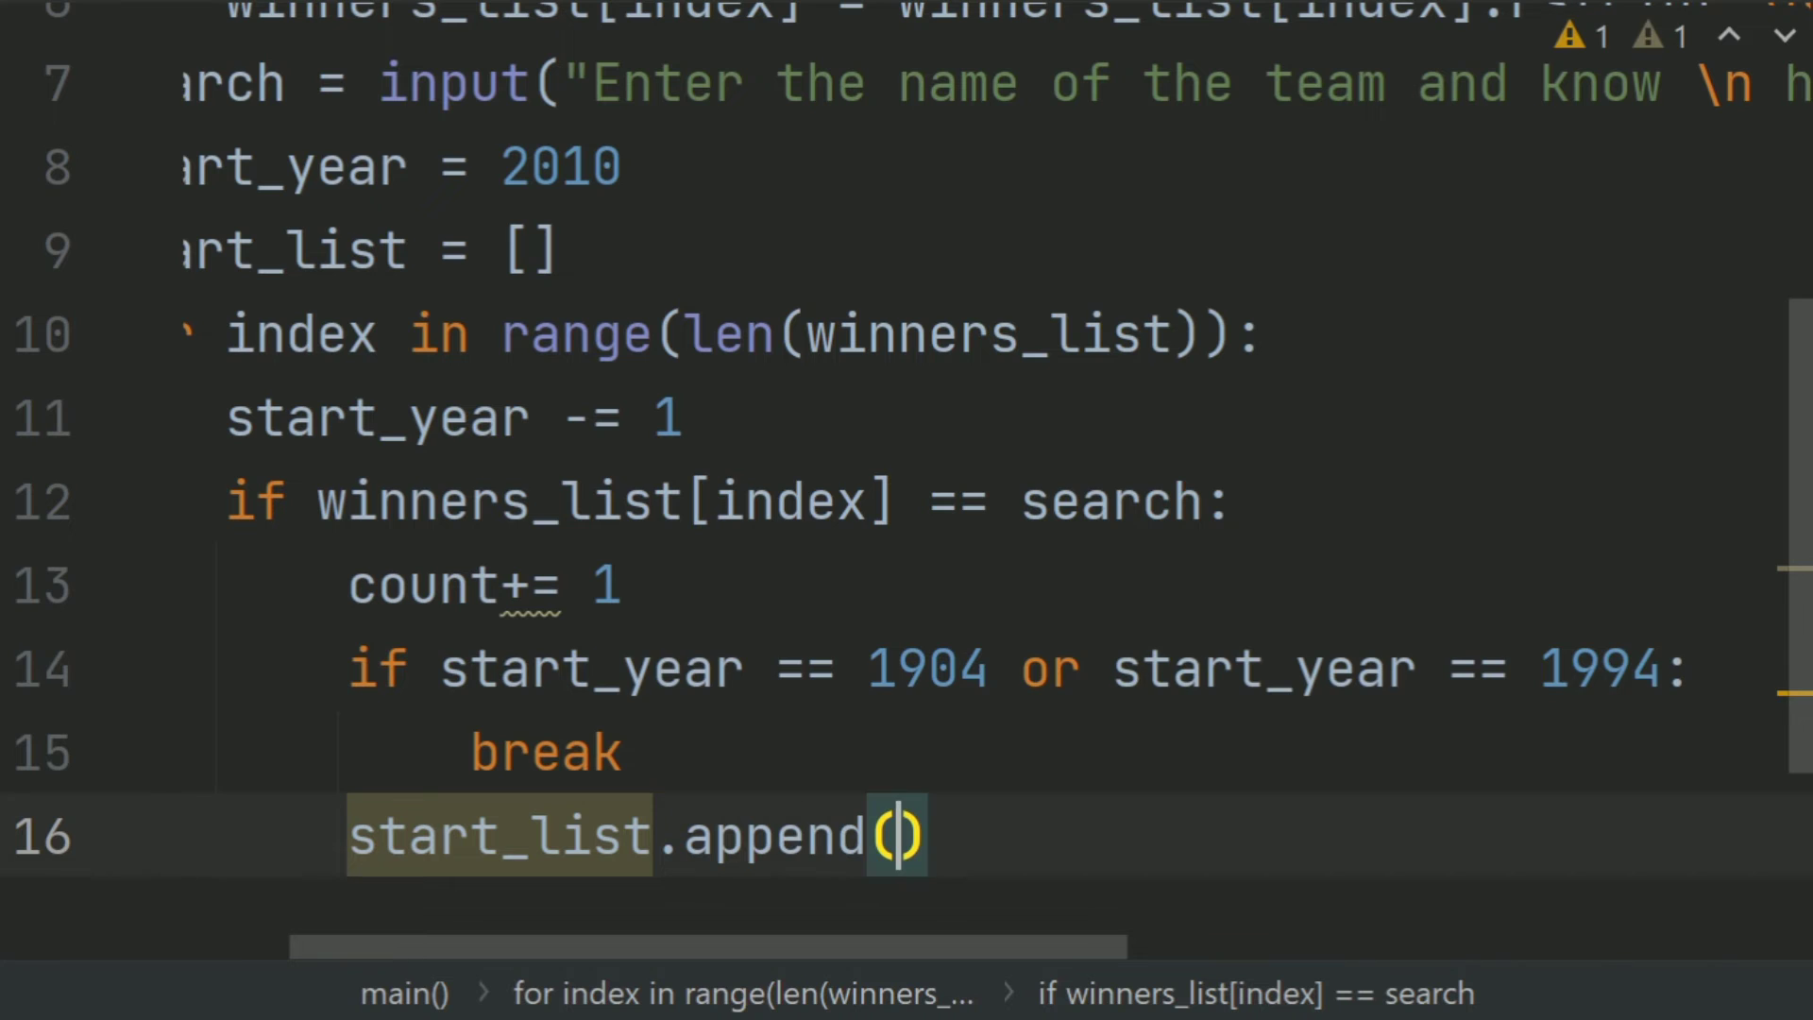
type("sta")
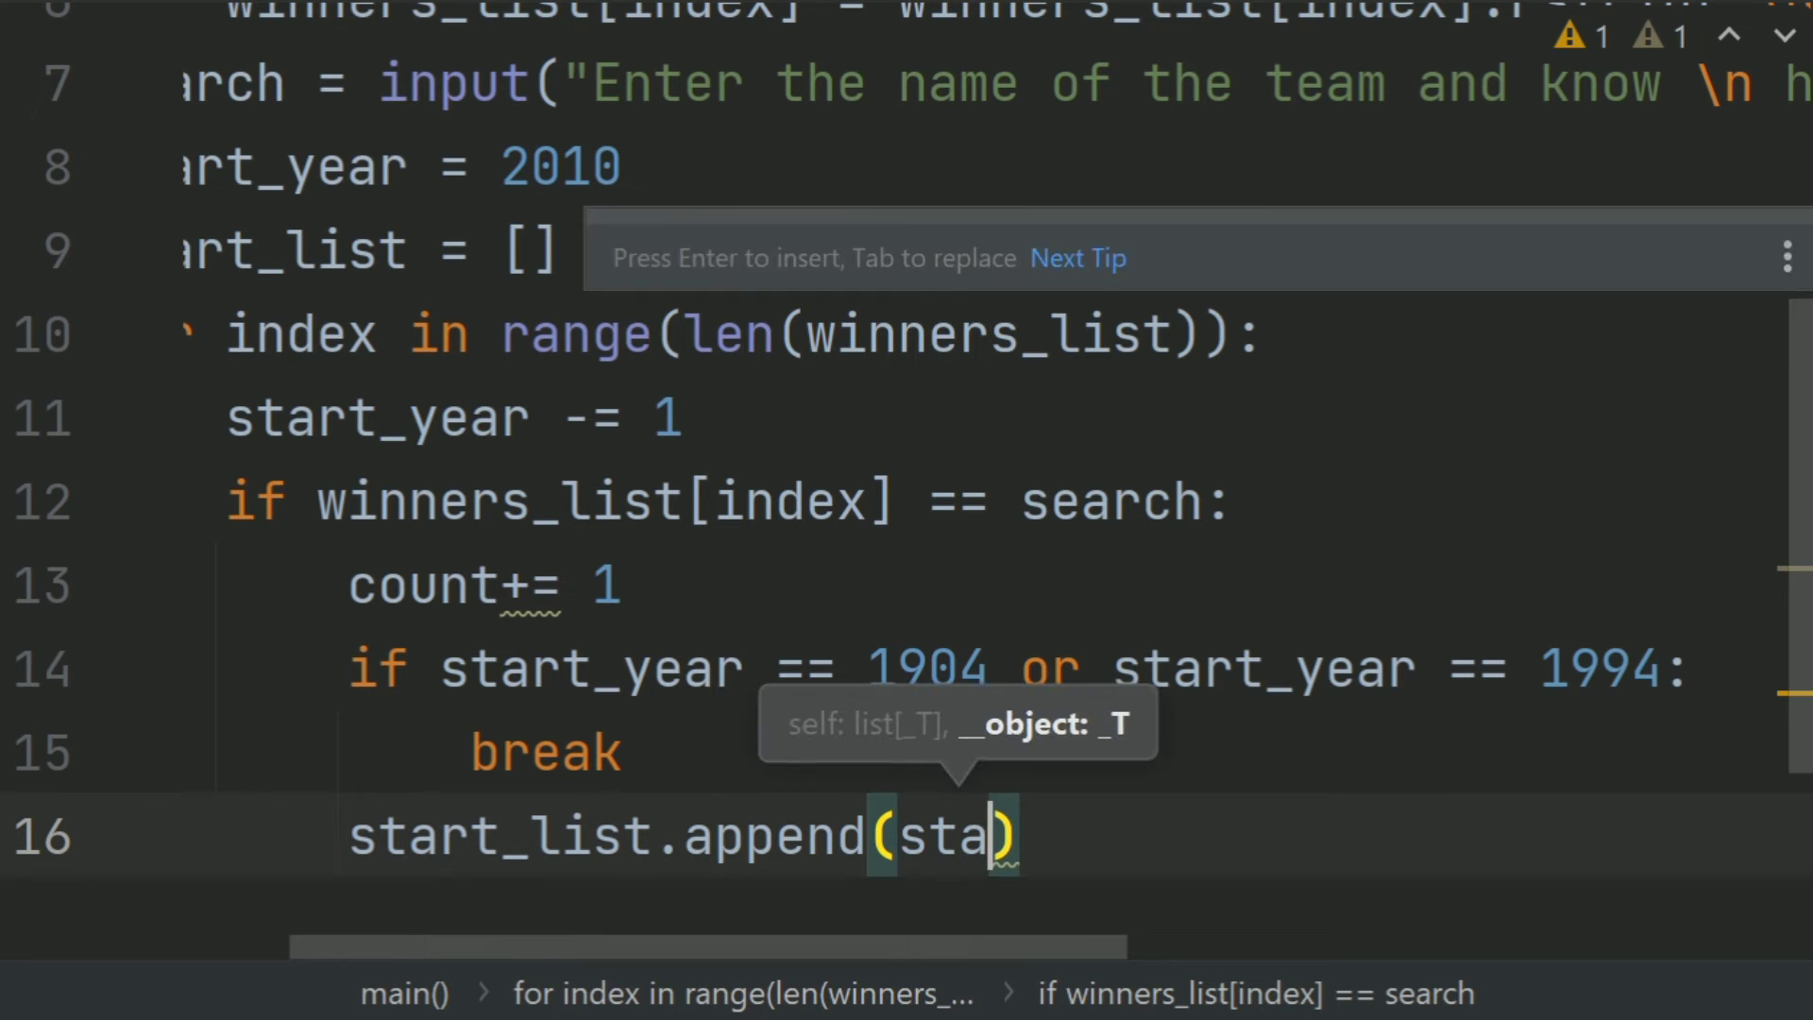
type("rt")
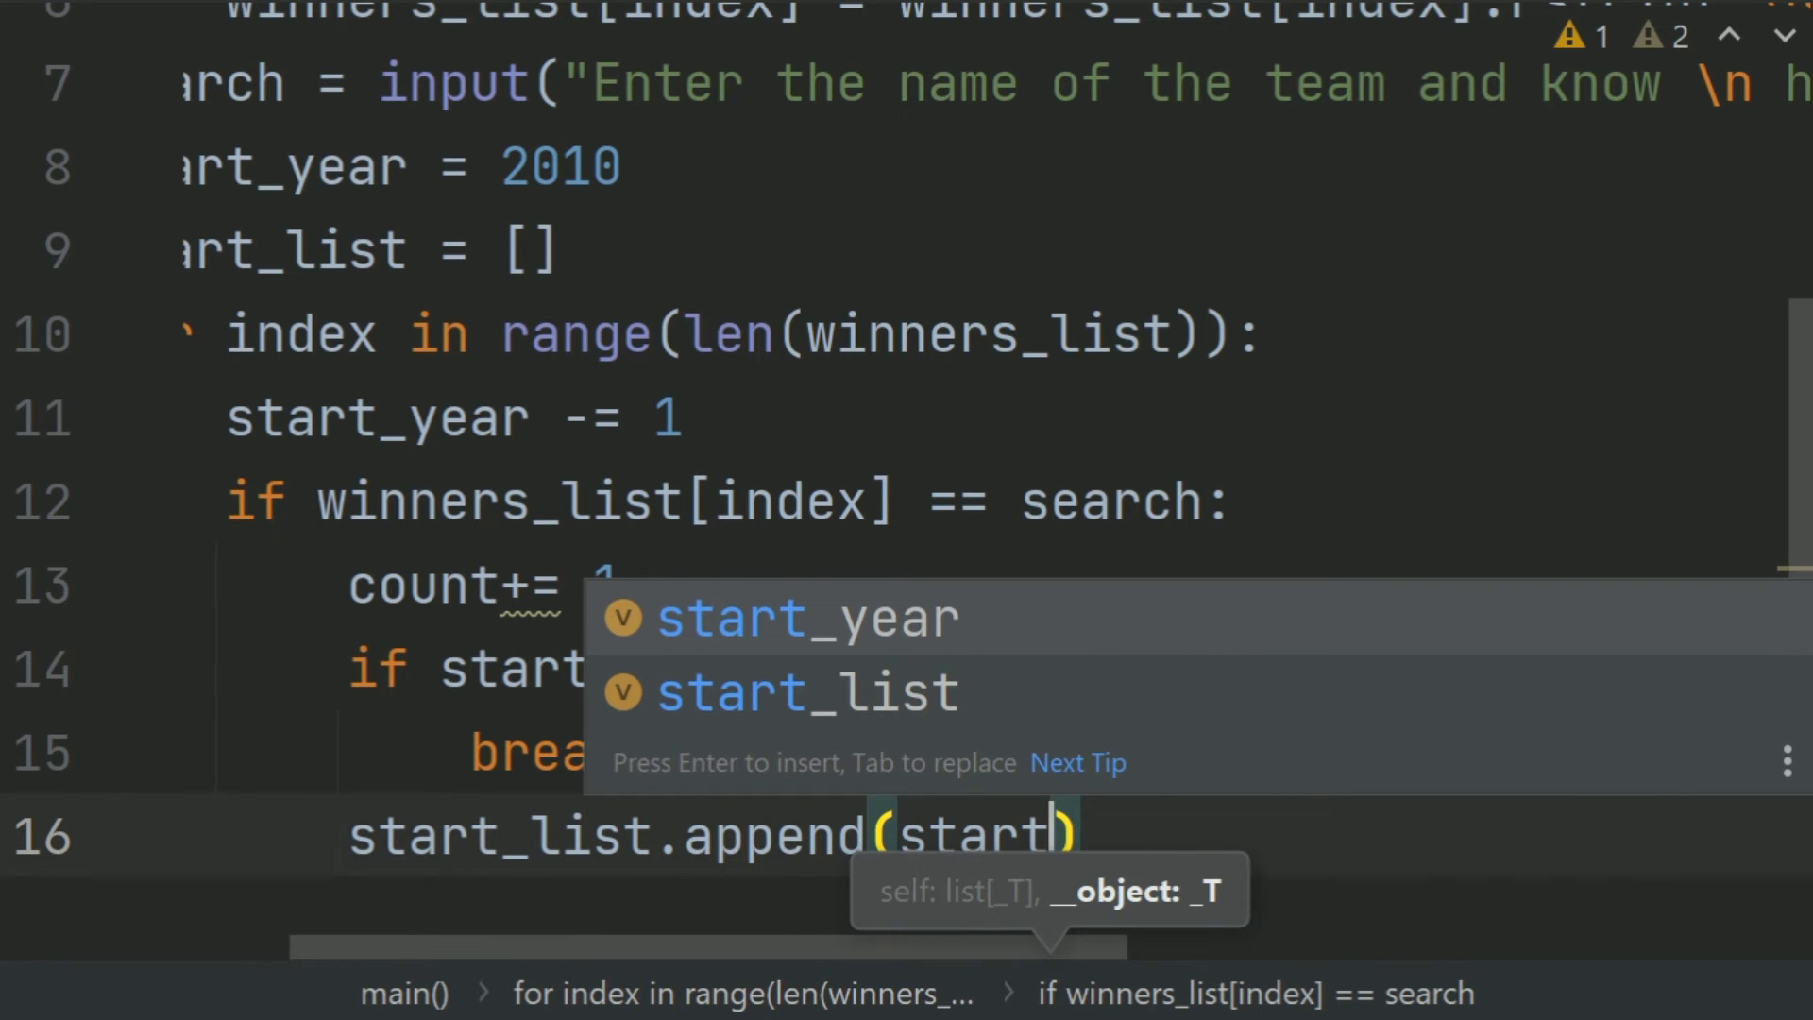
key("Return")
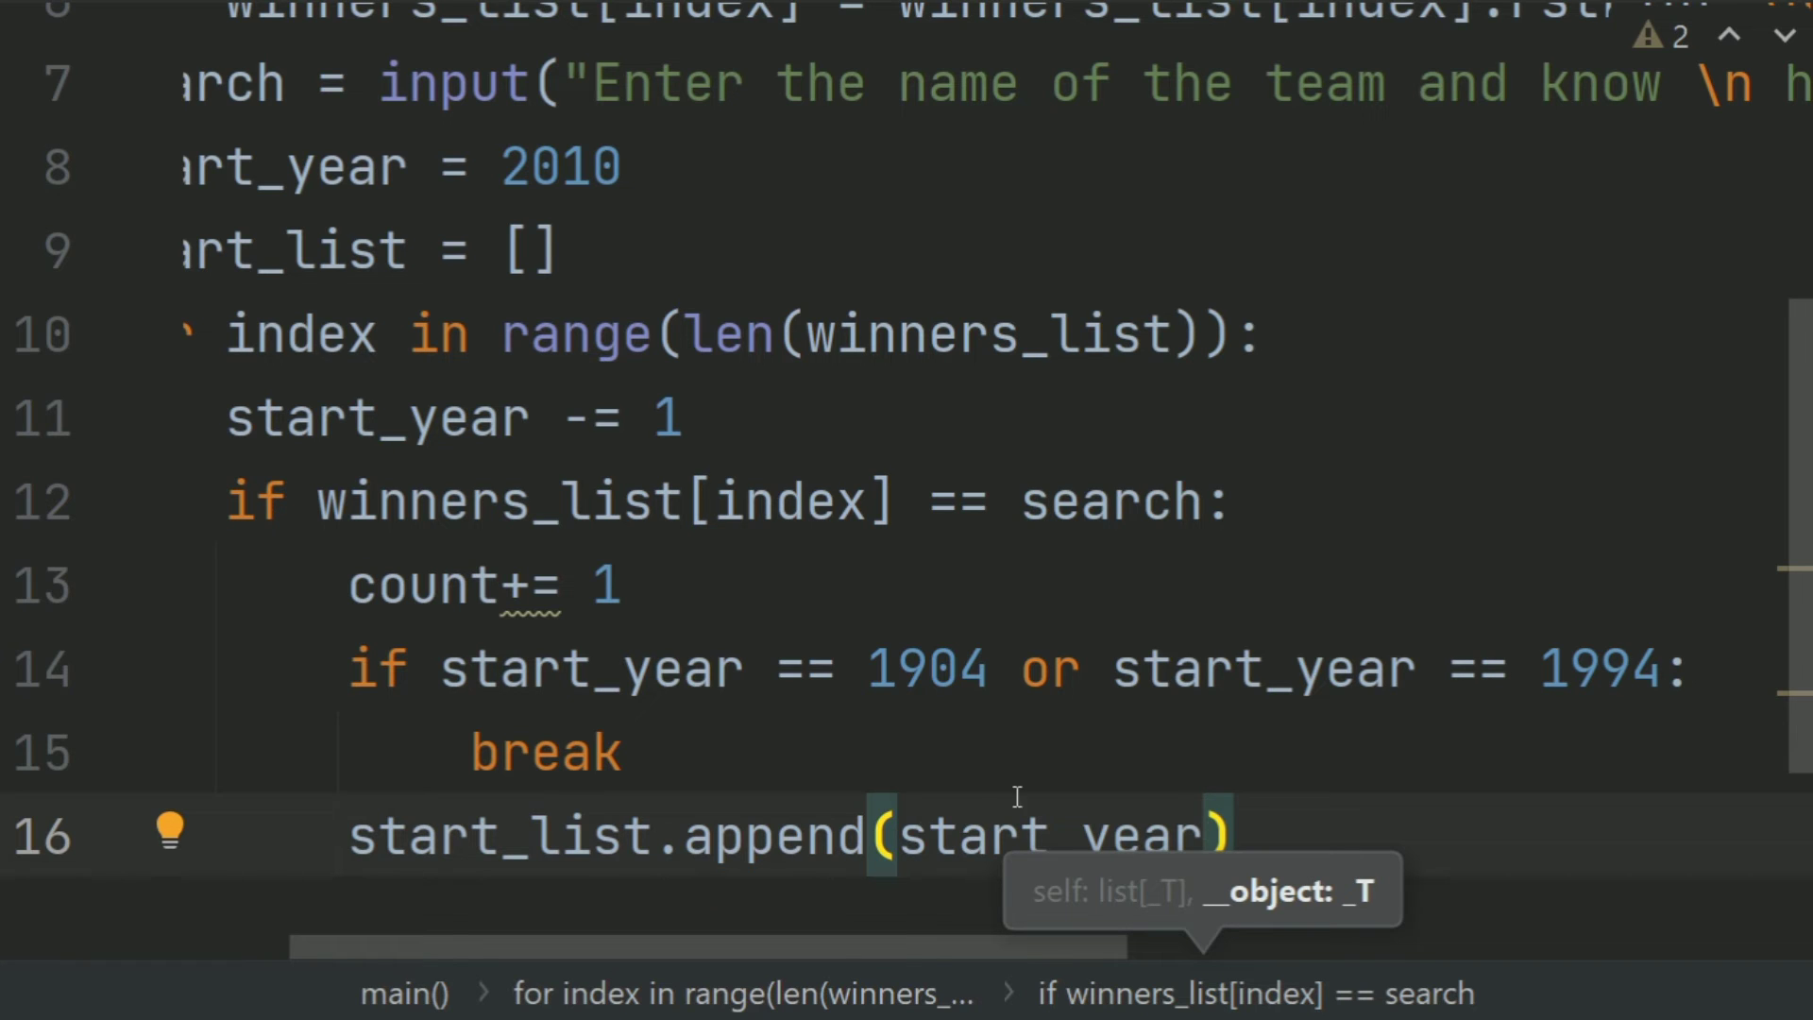
left_click(1292, 817)
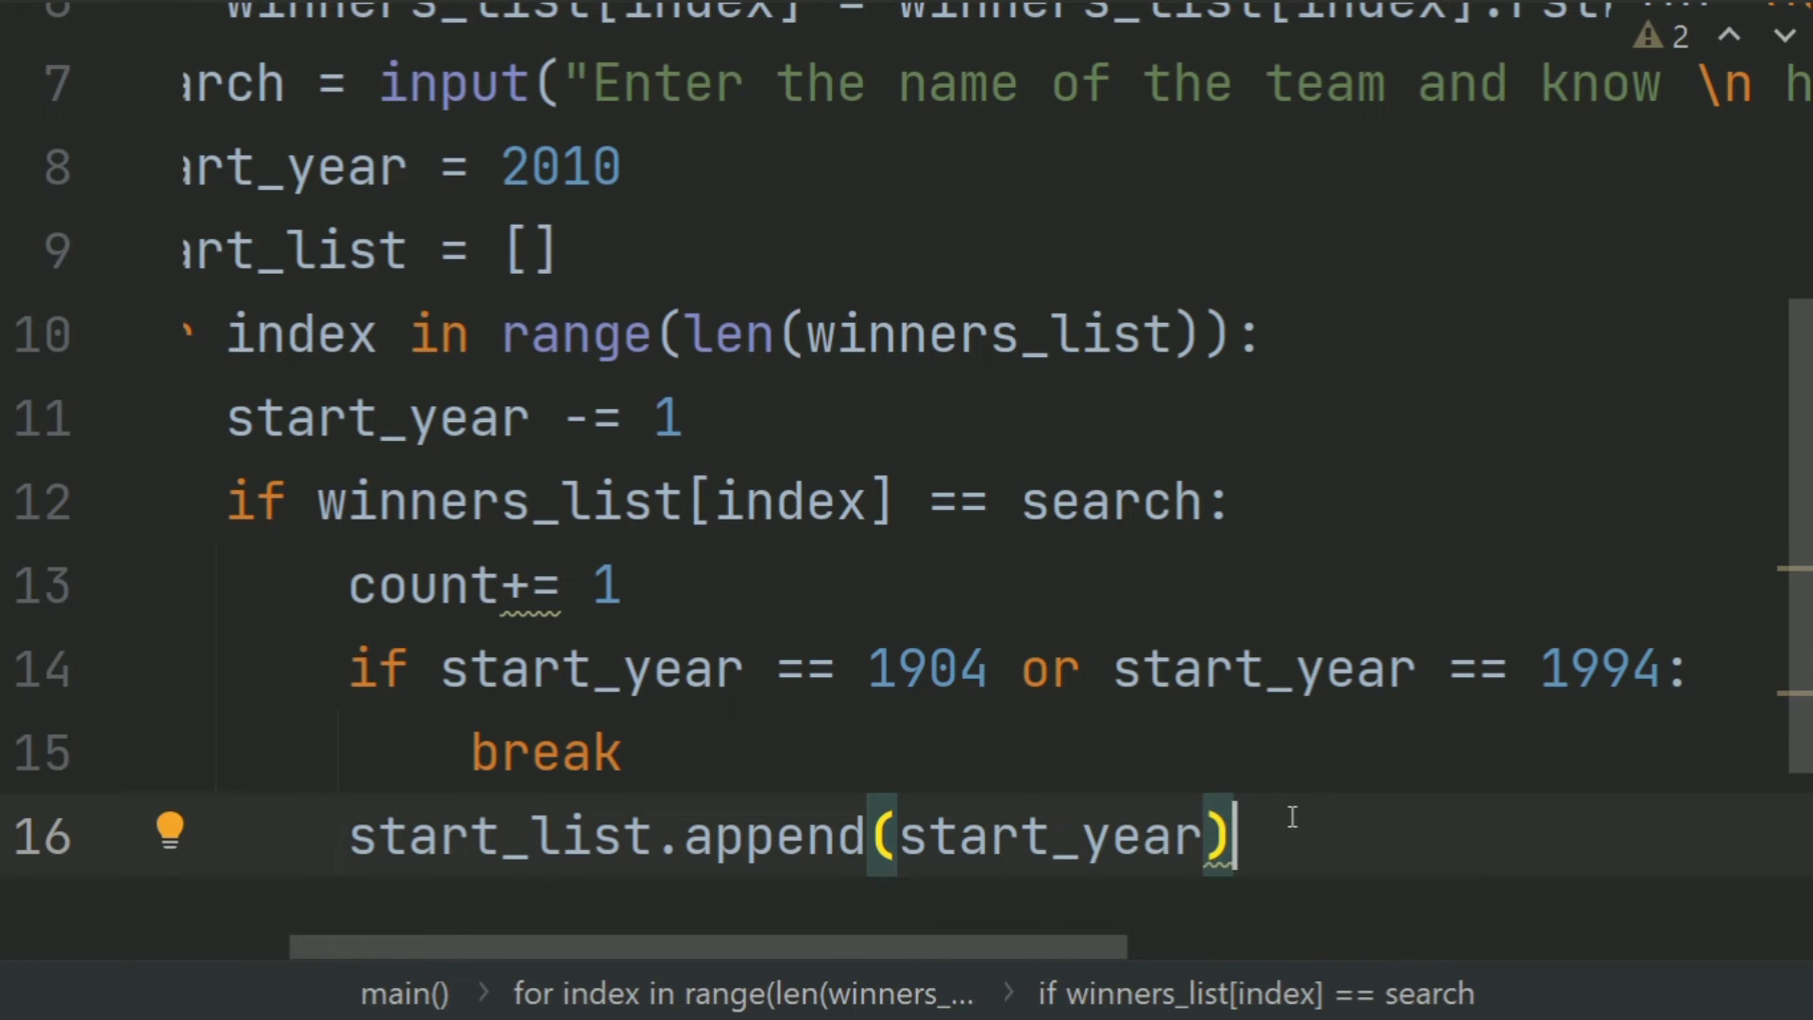
Add a dedented line 17: print(search, "has won world series championship", count, "times.")
key("Return")
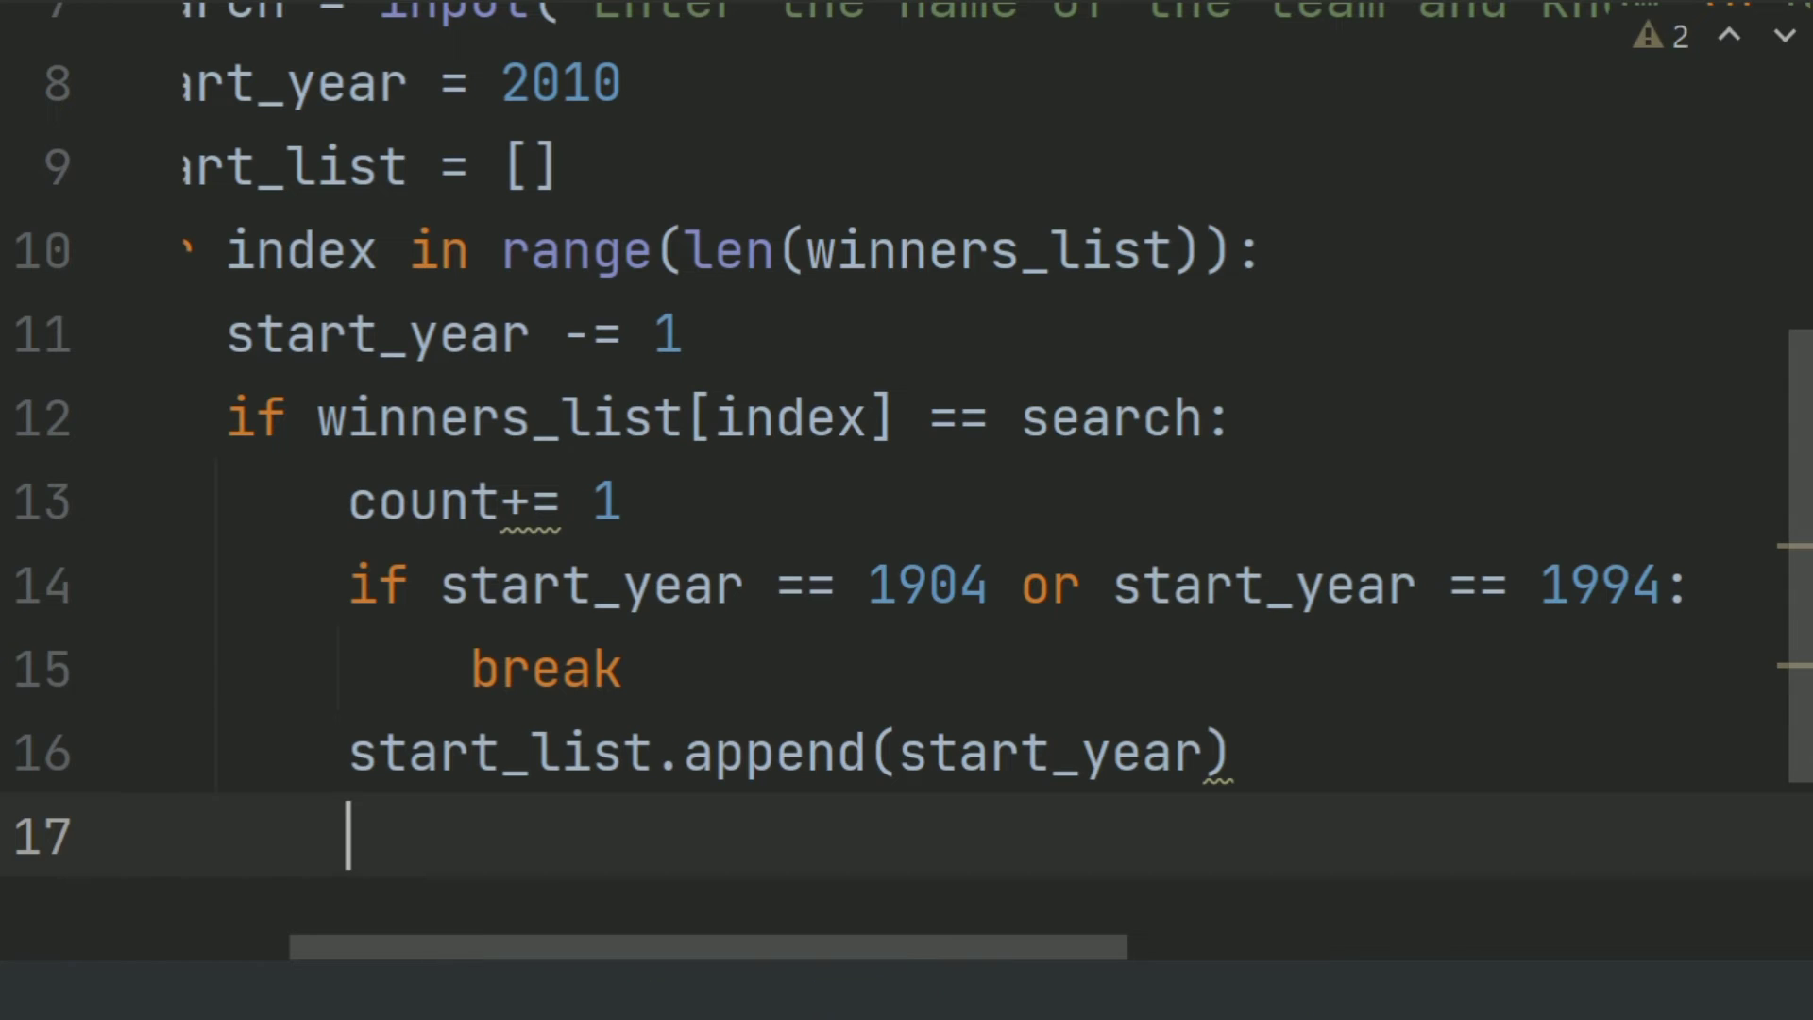
key("BackSpace")
key("BackSpace")
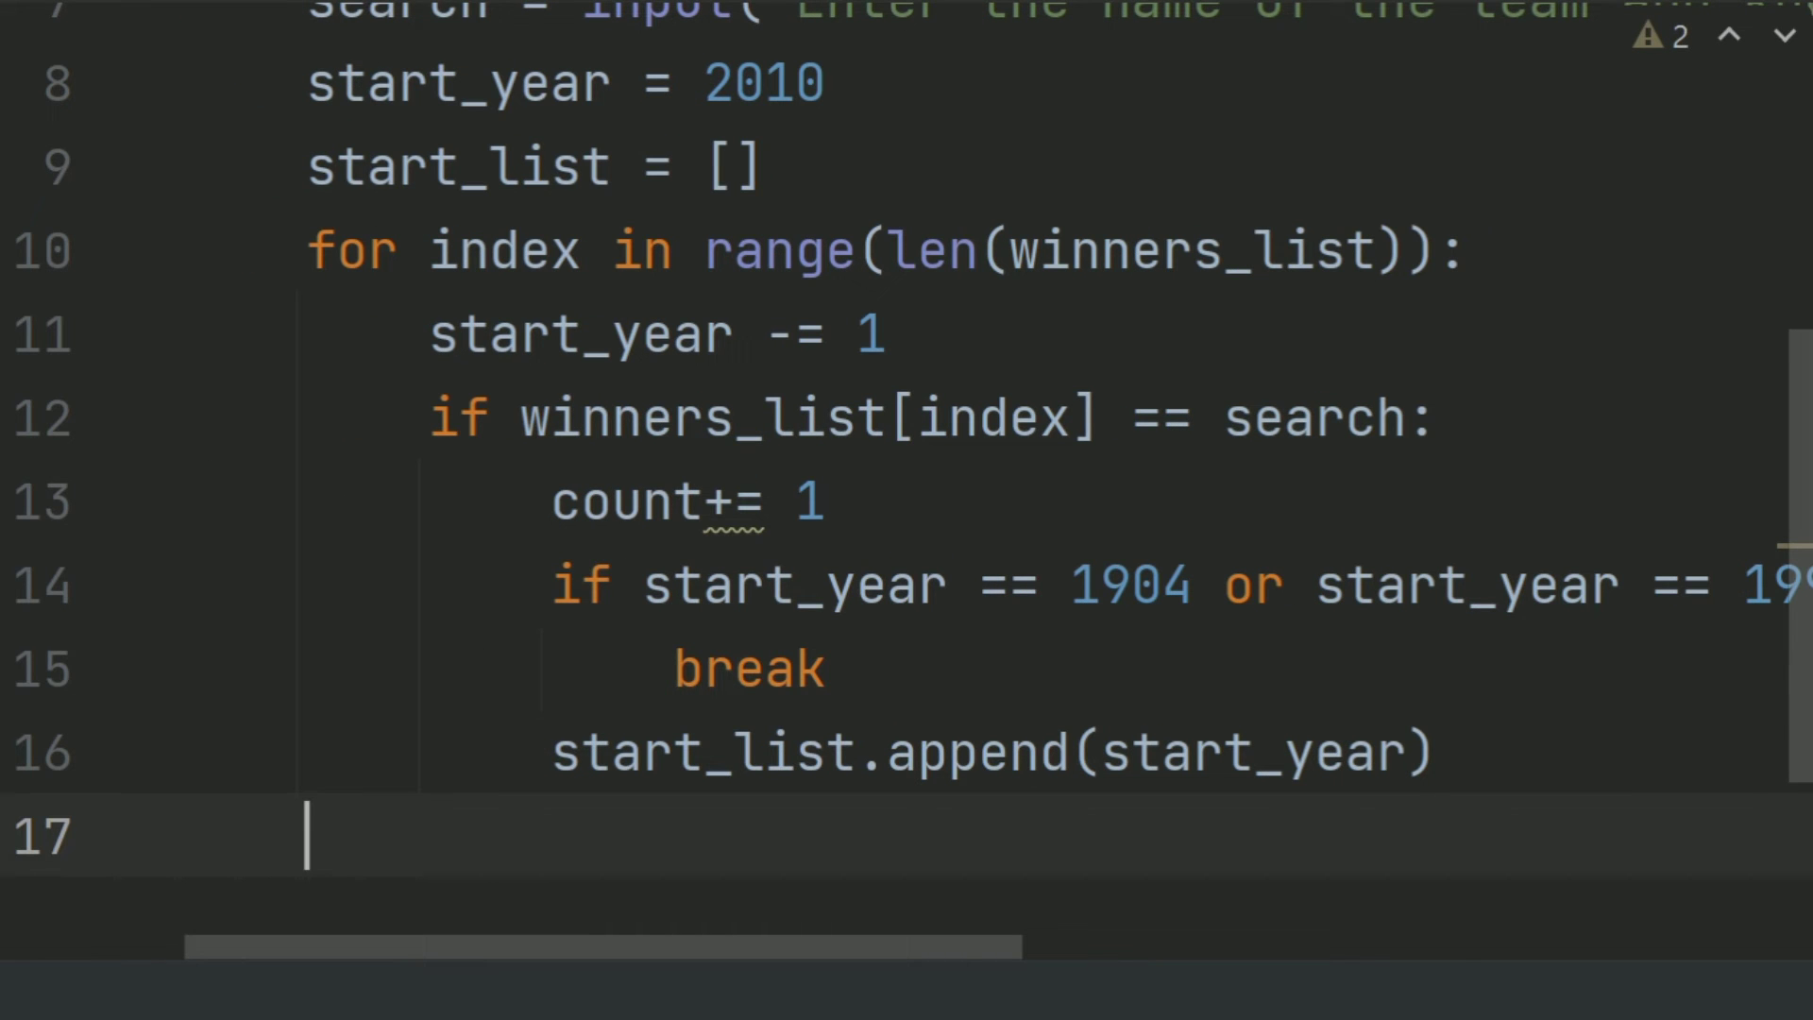
type("print(")
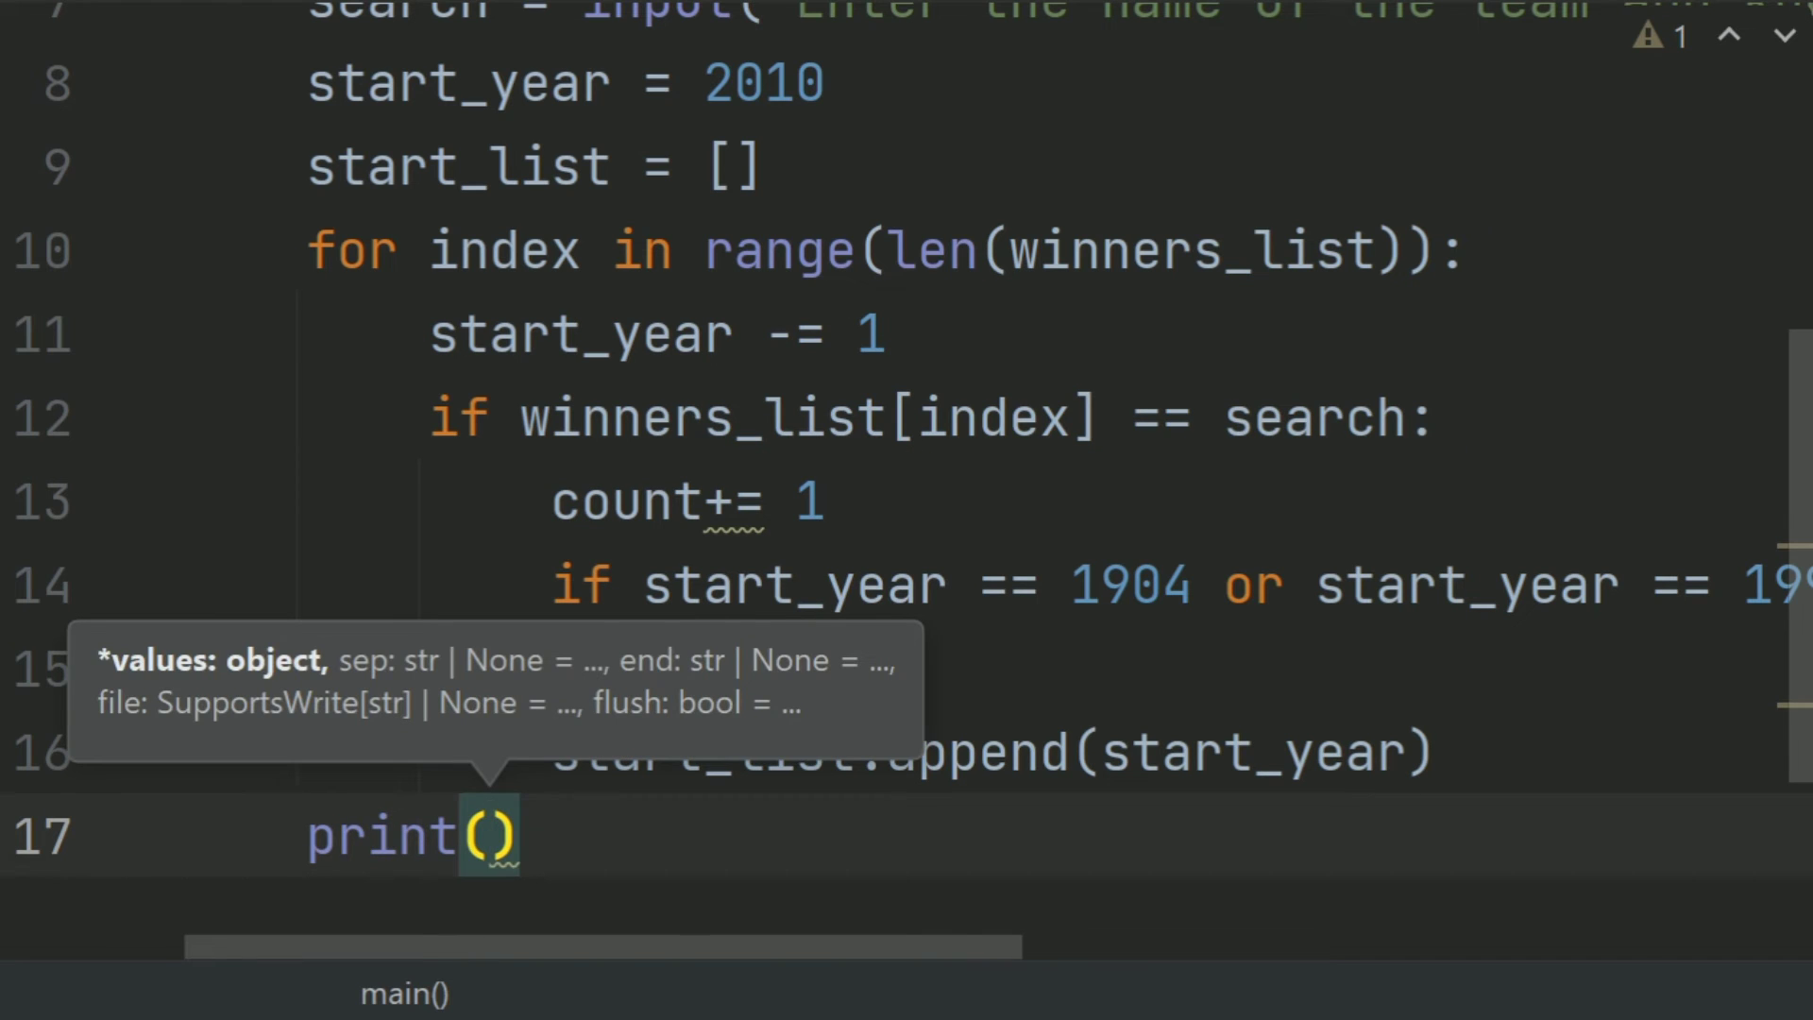
type("search")
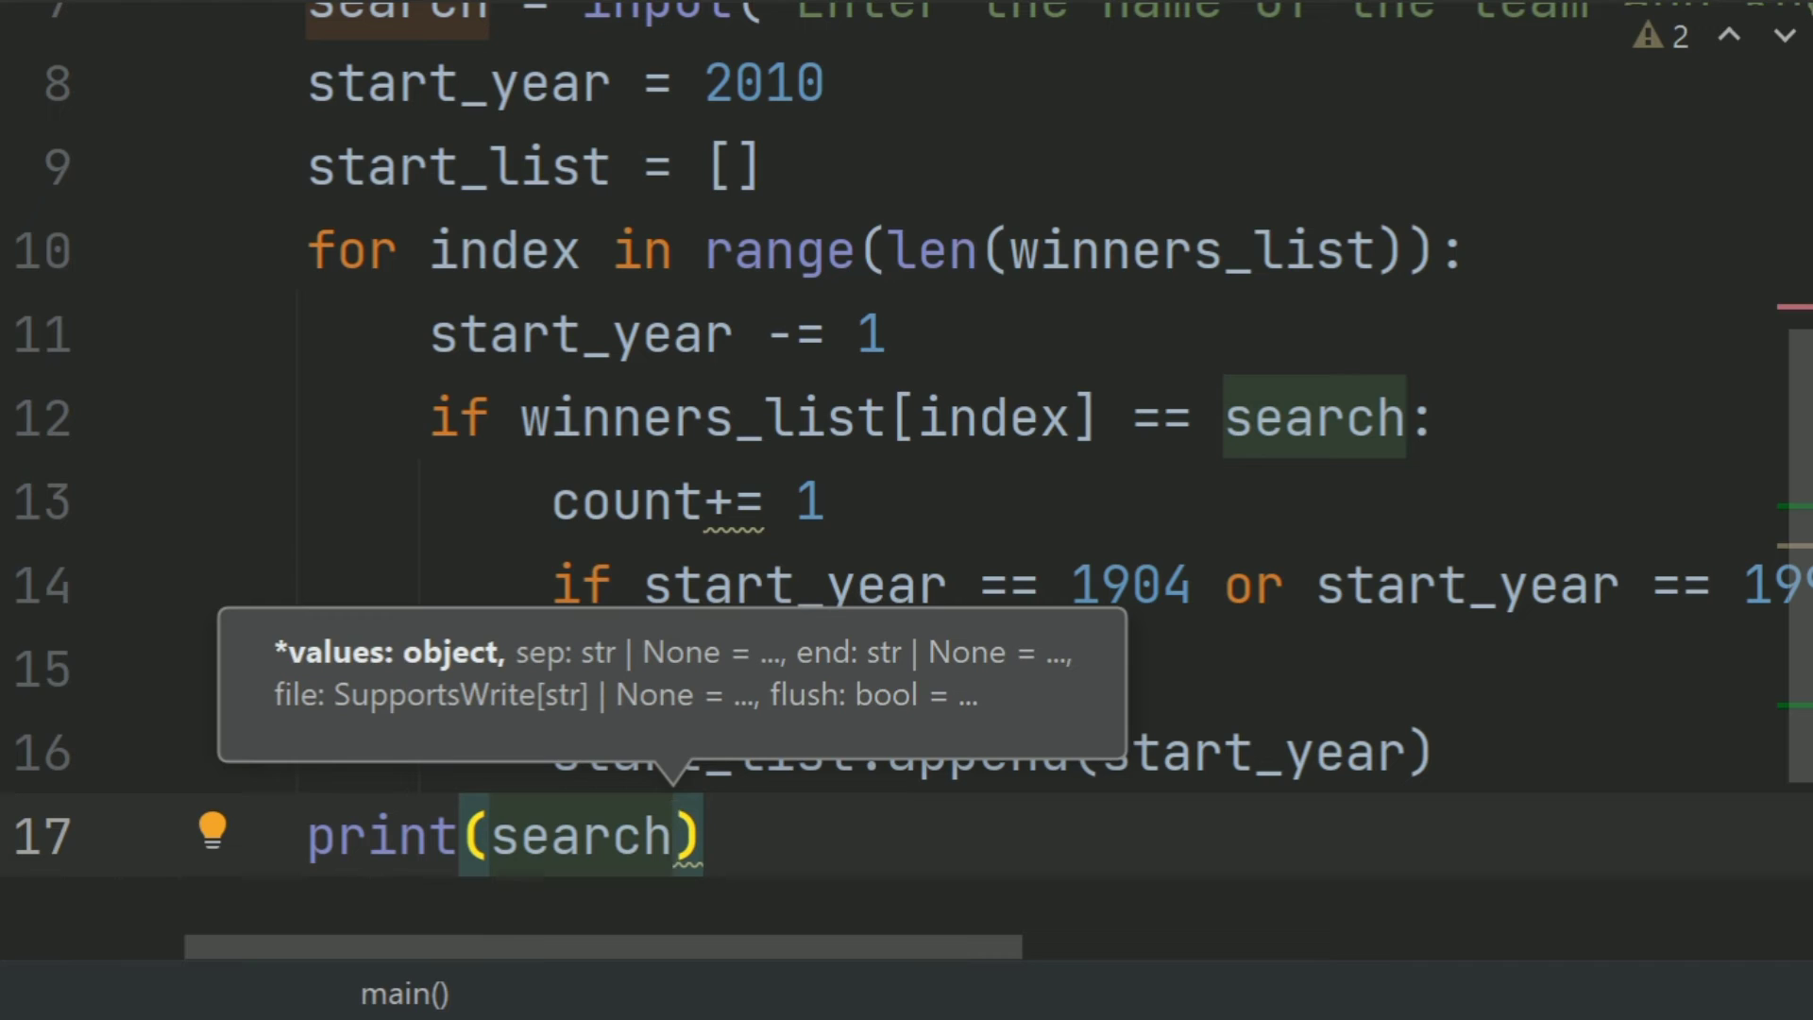
type(", \"")
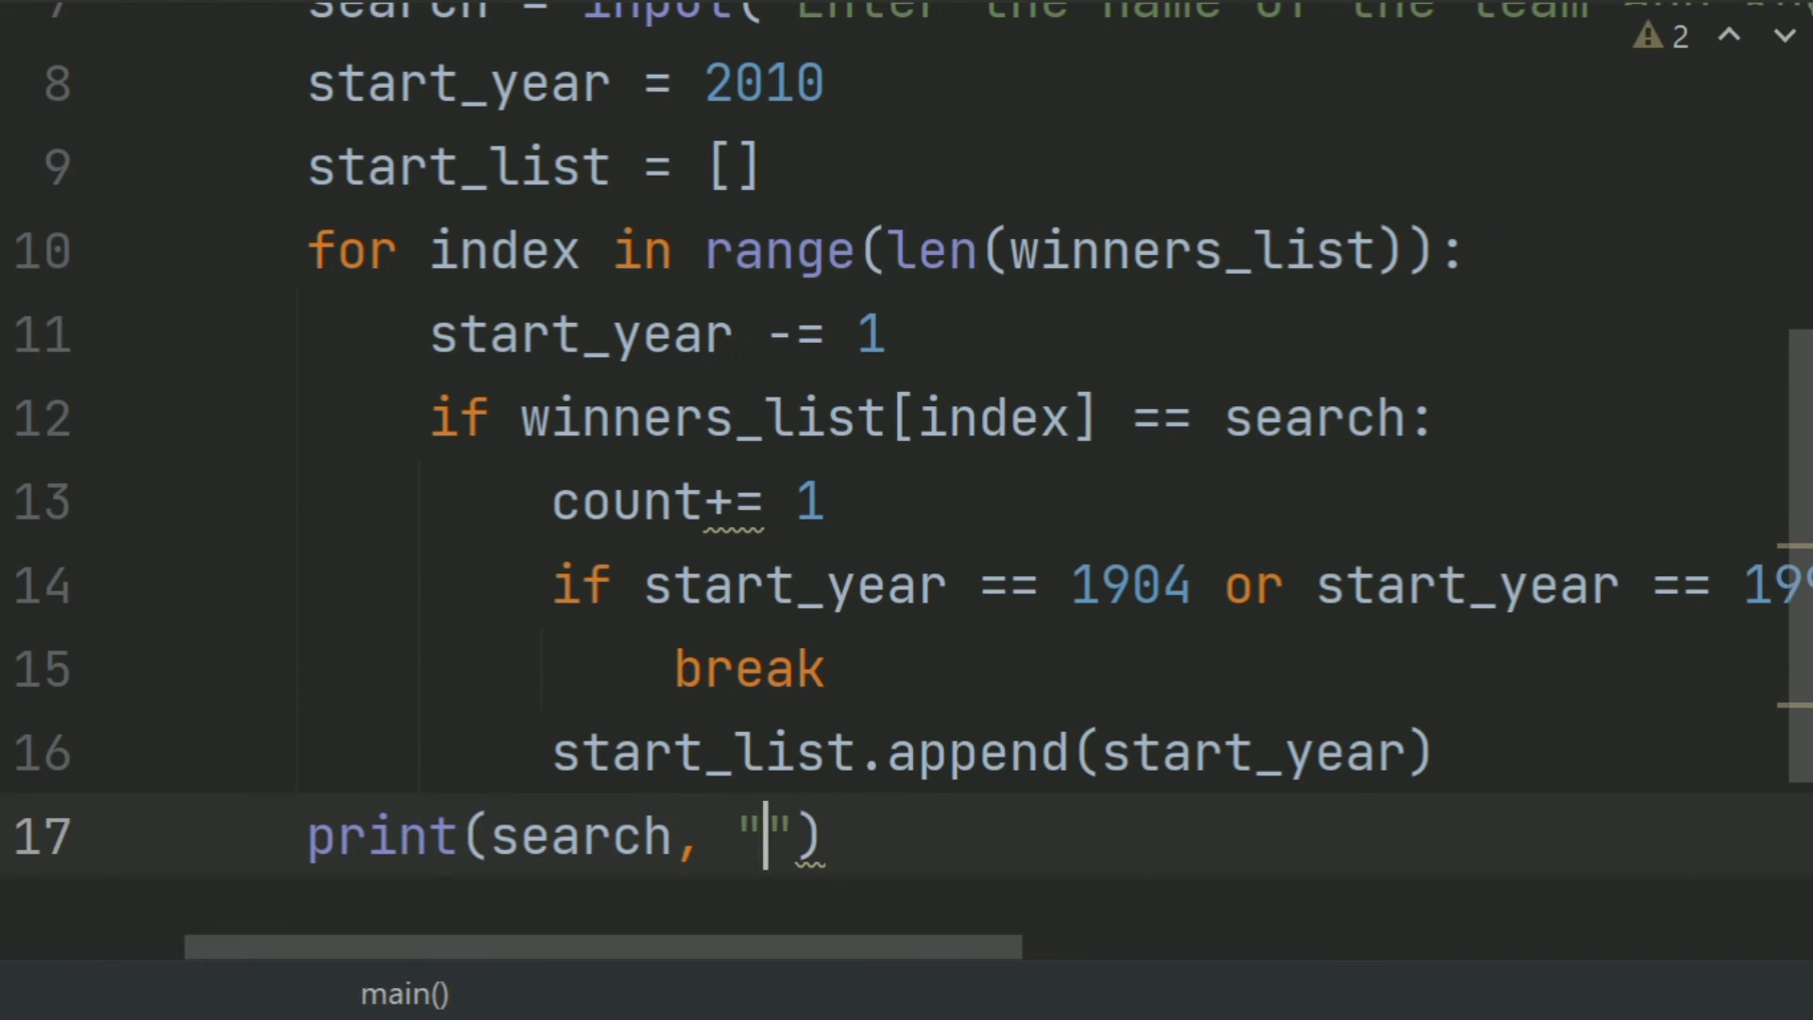
type("has ")
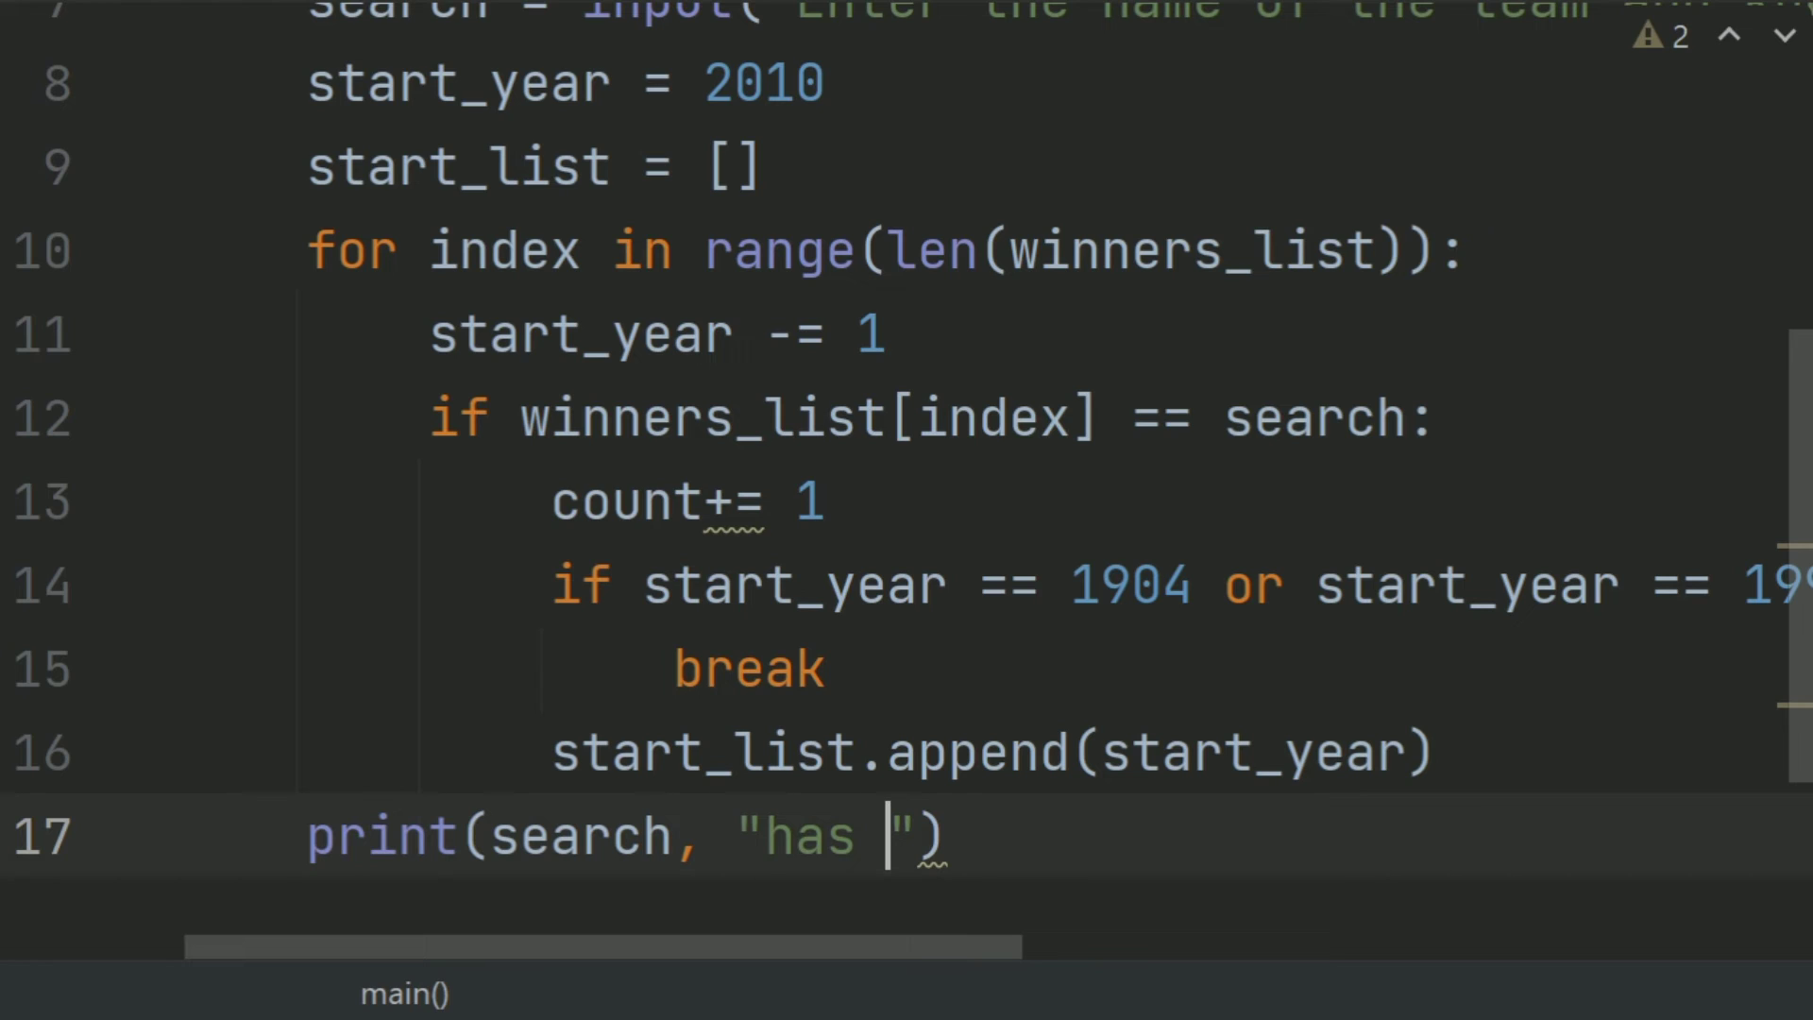
type("won ")
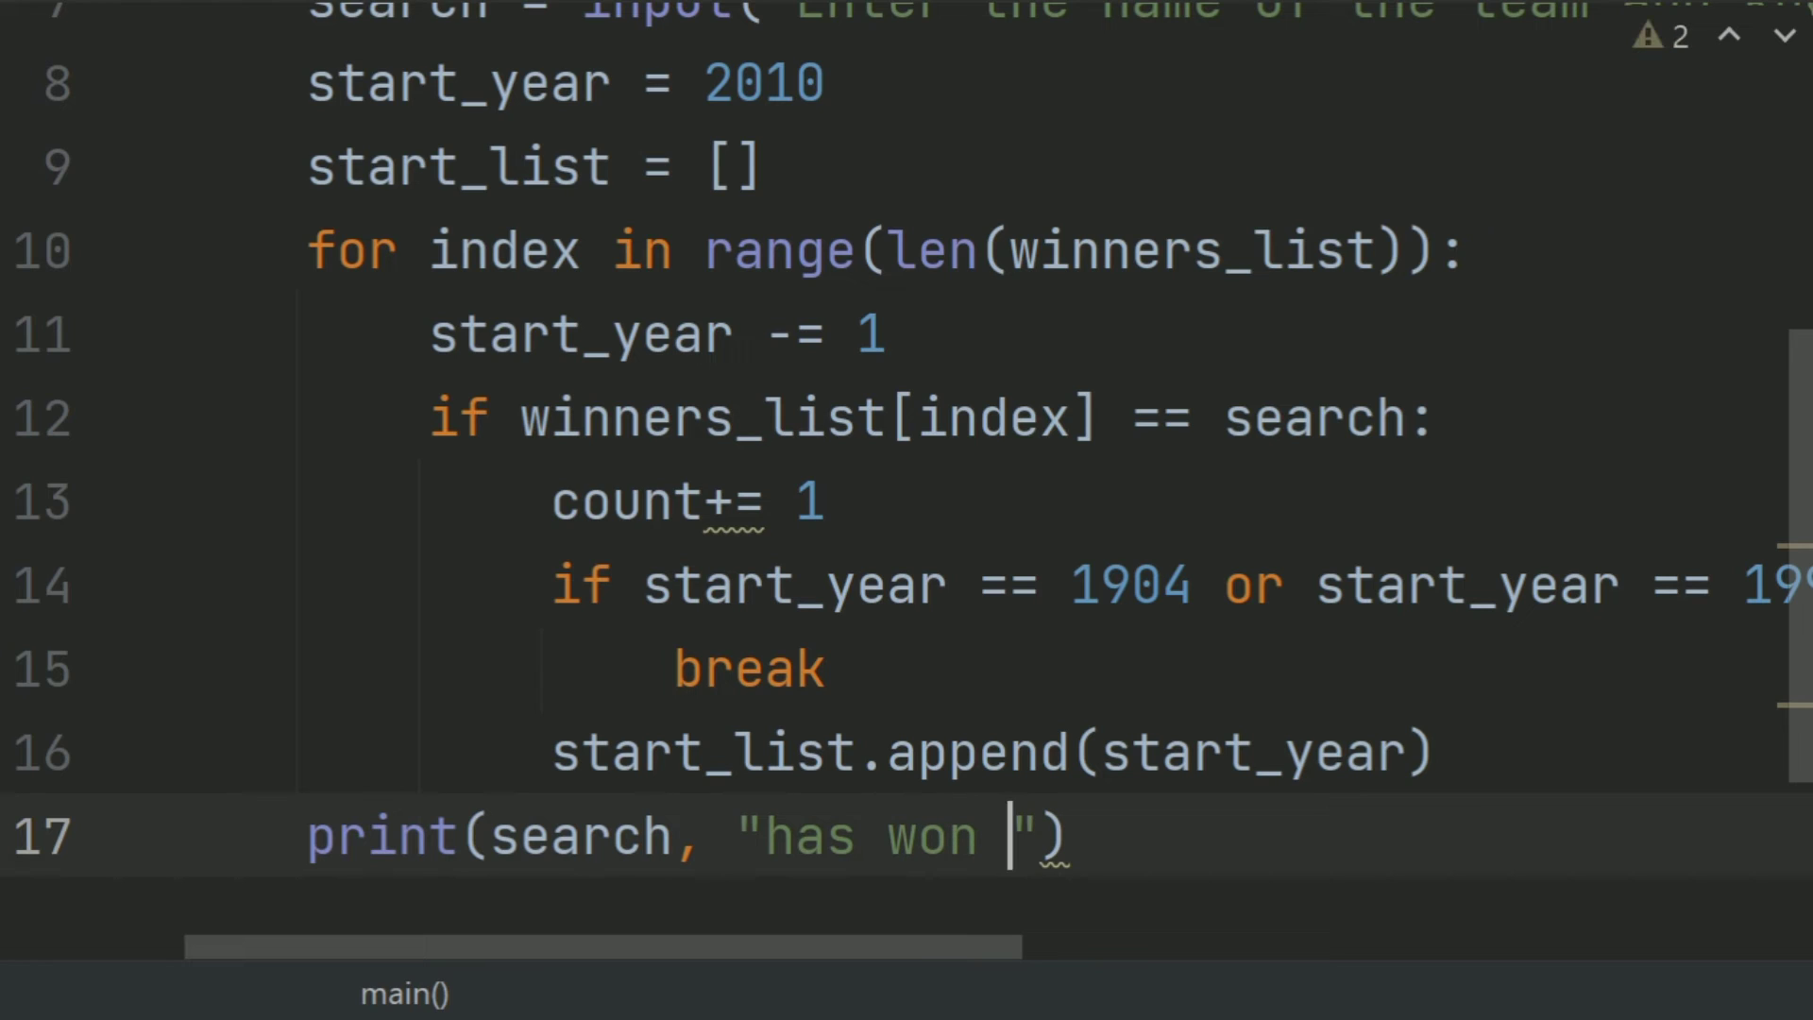
type("world ")
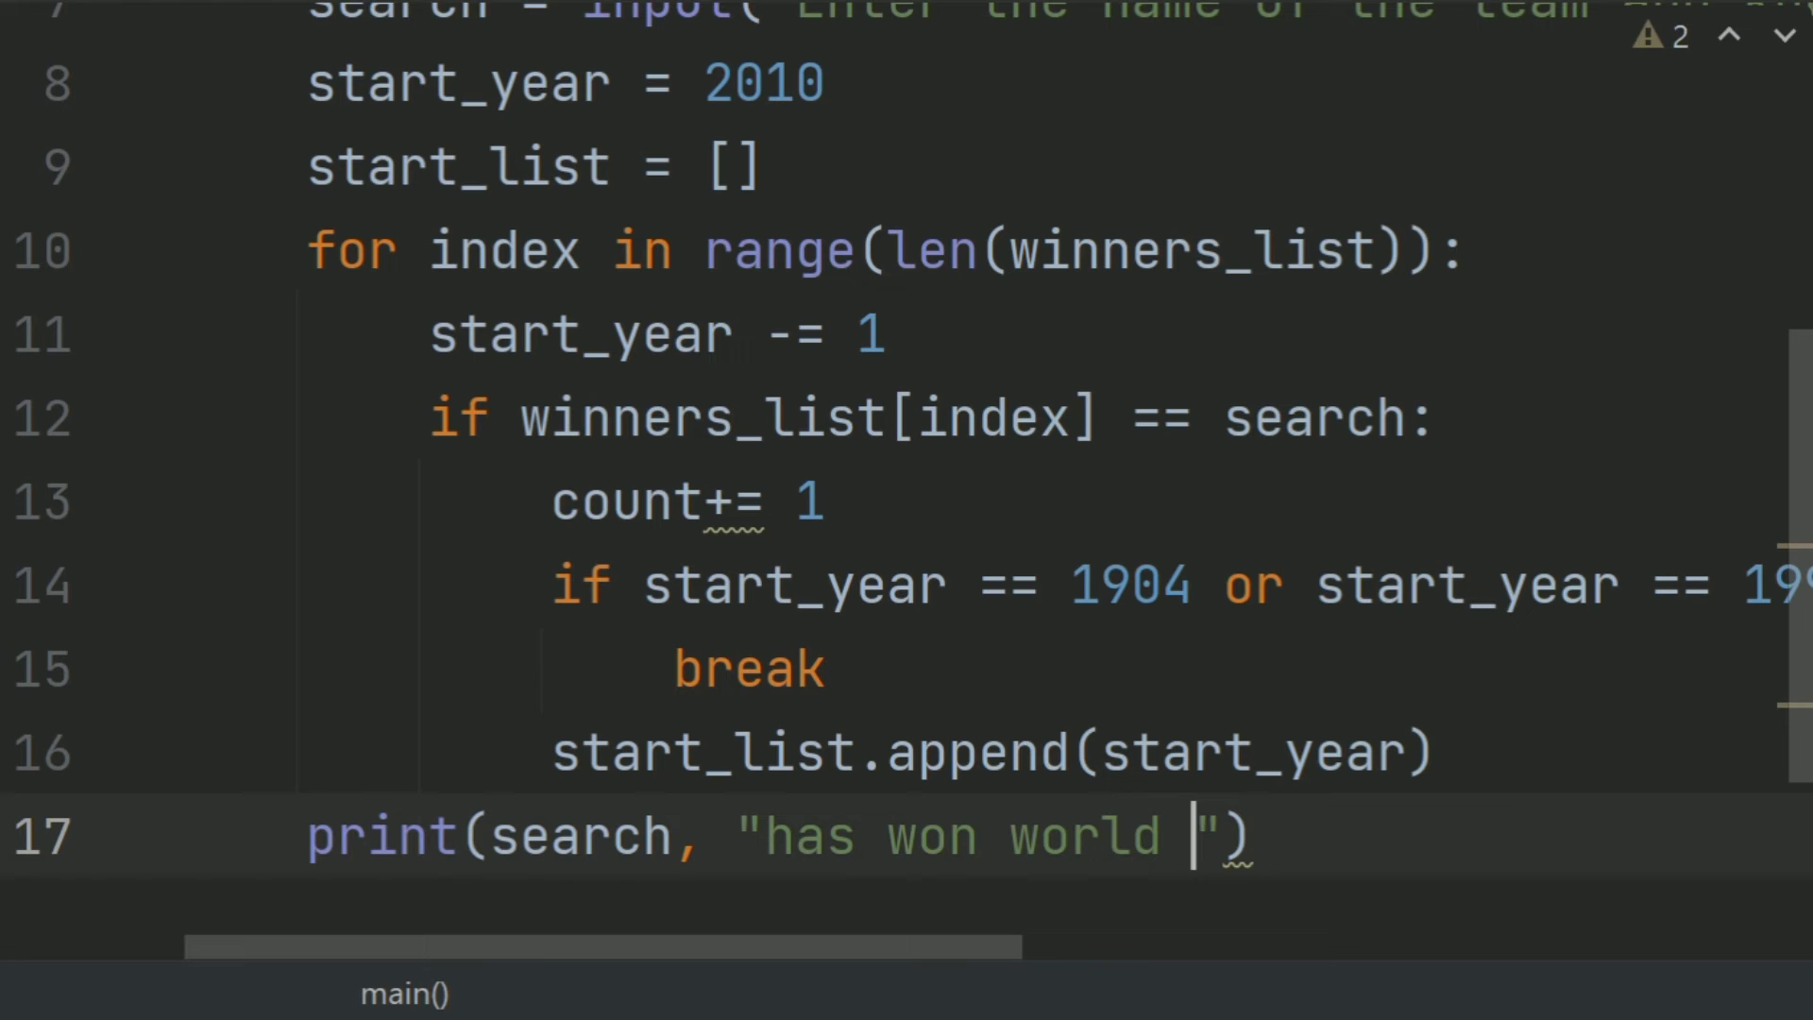
type("serie")
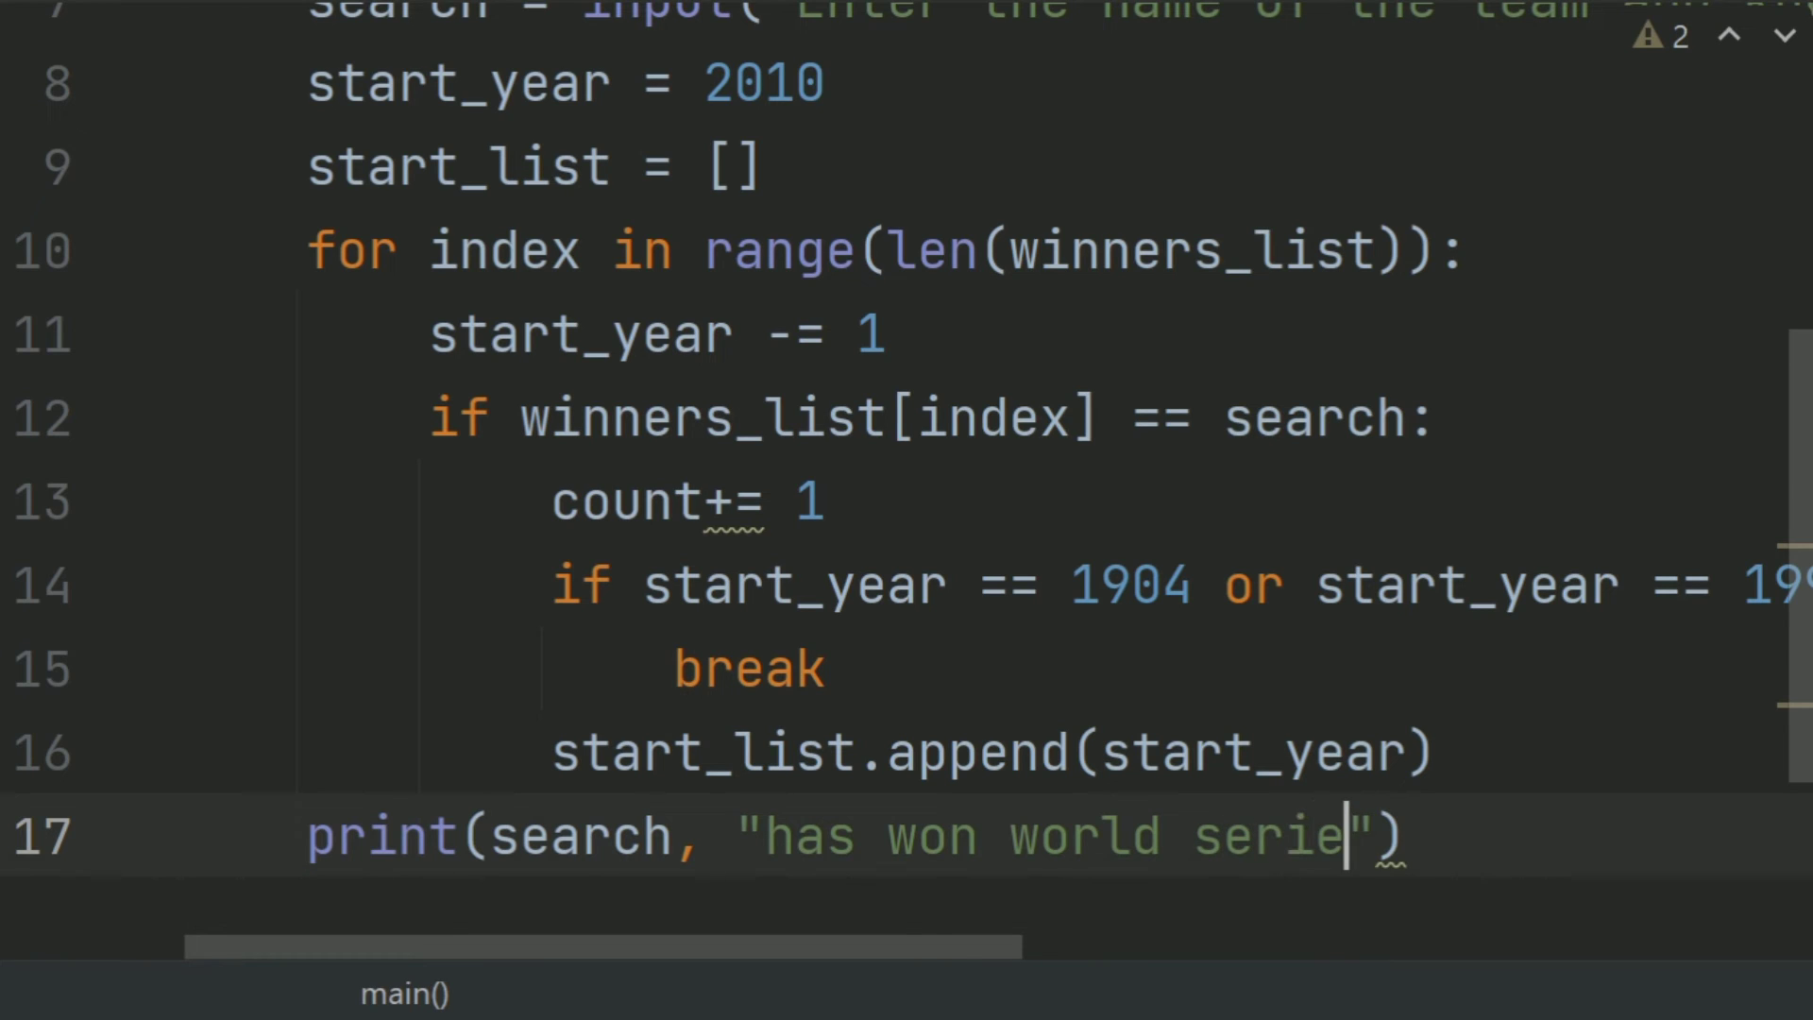
type("s")
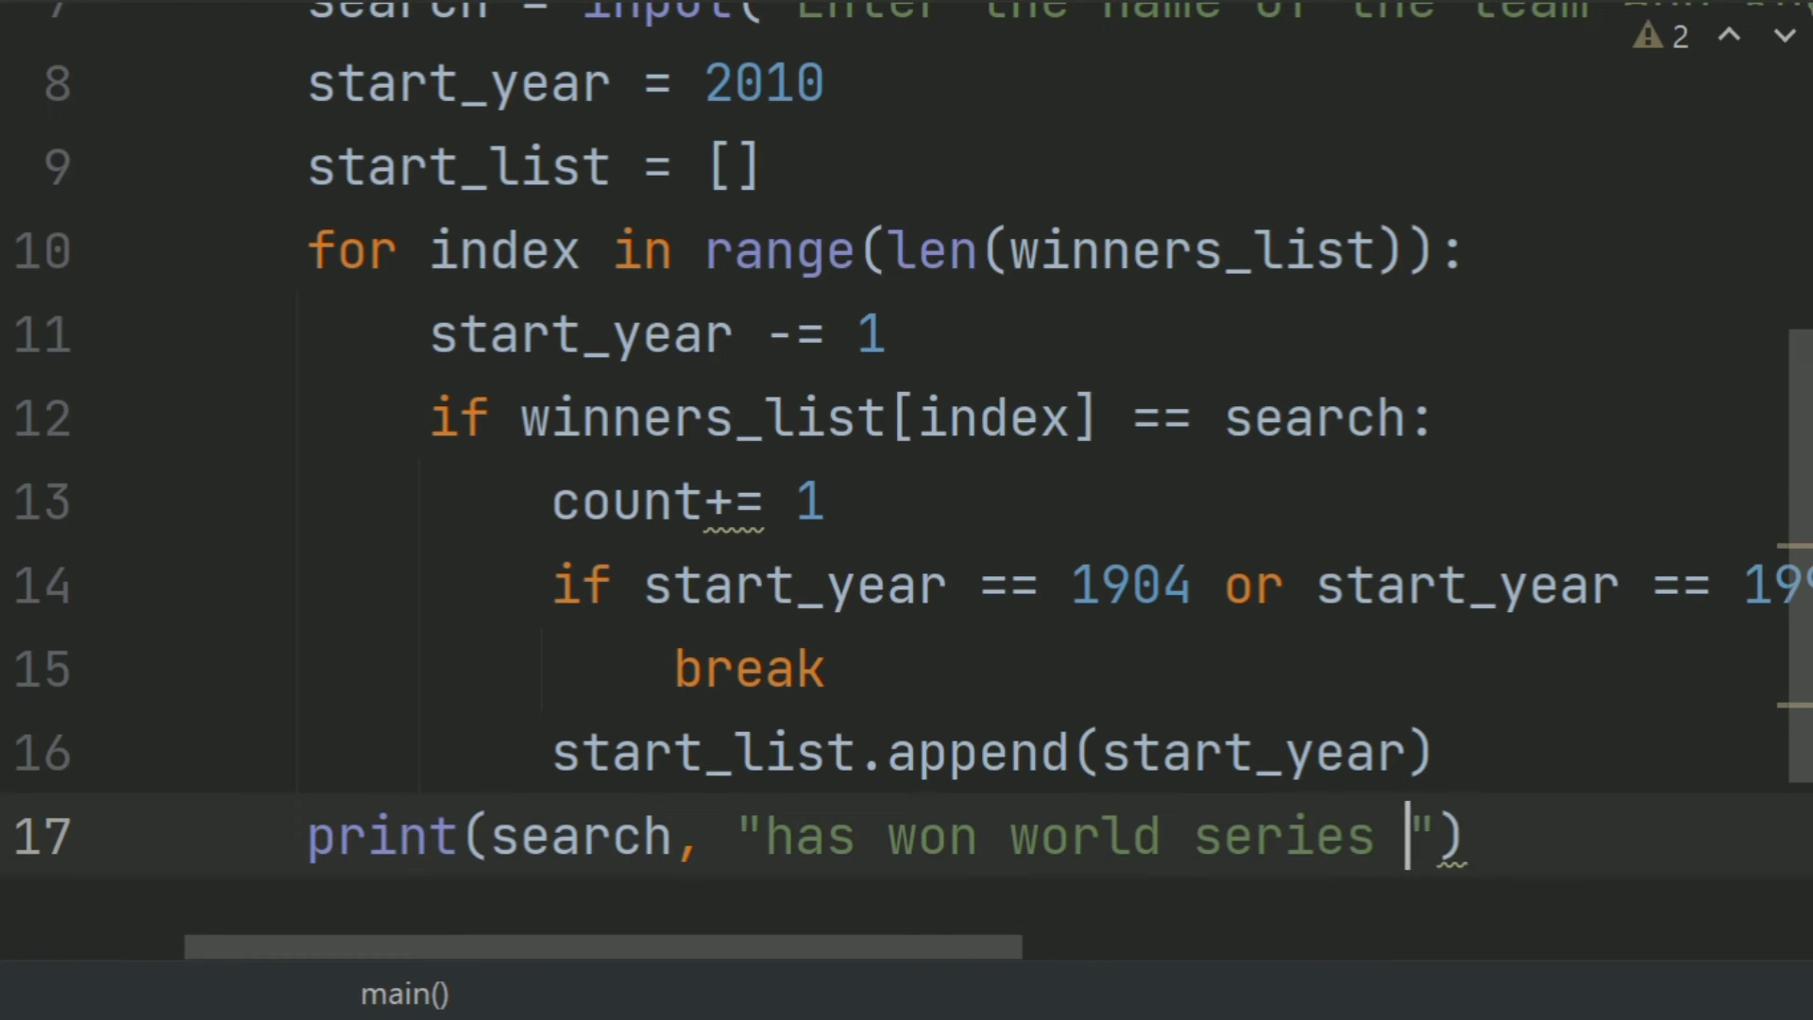
type(" champi")
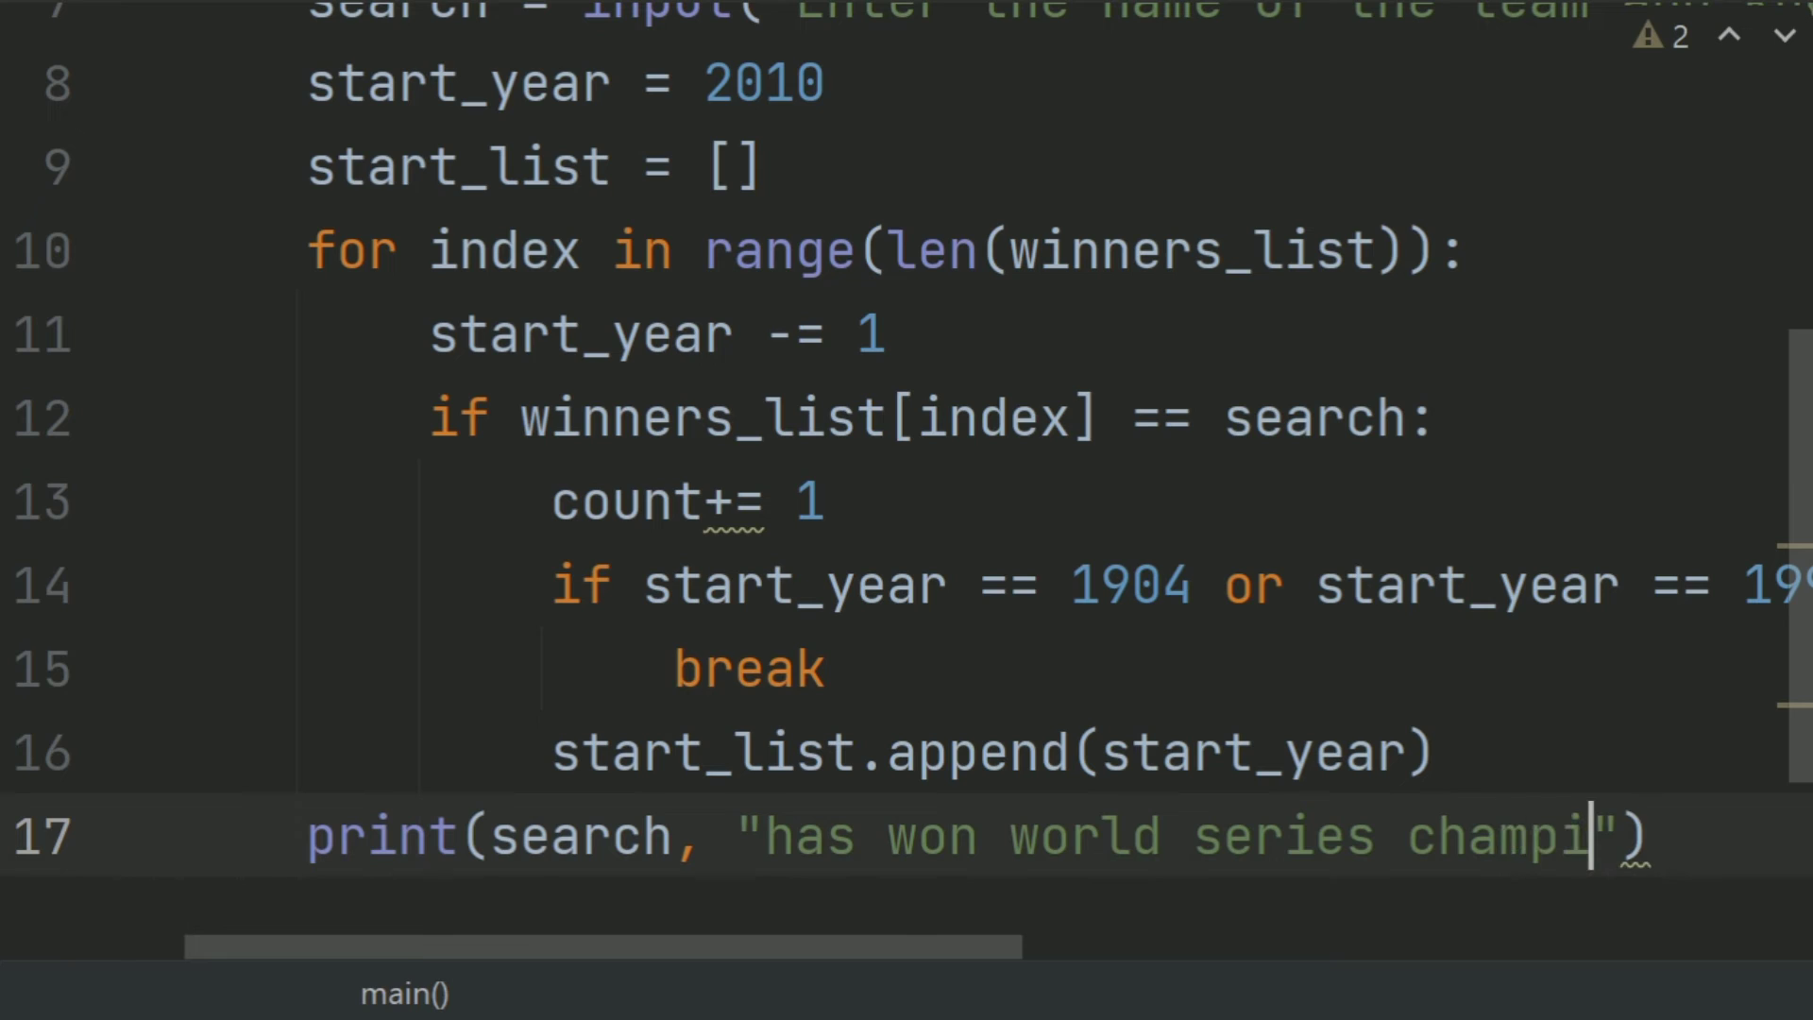
type("onship")
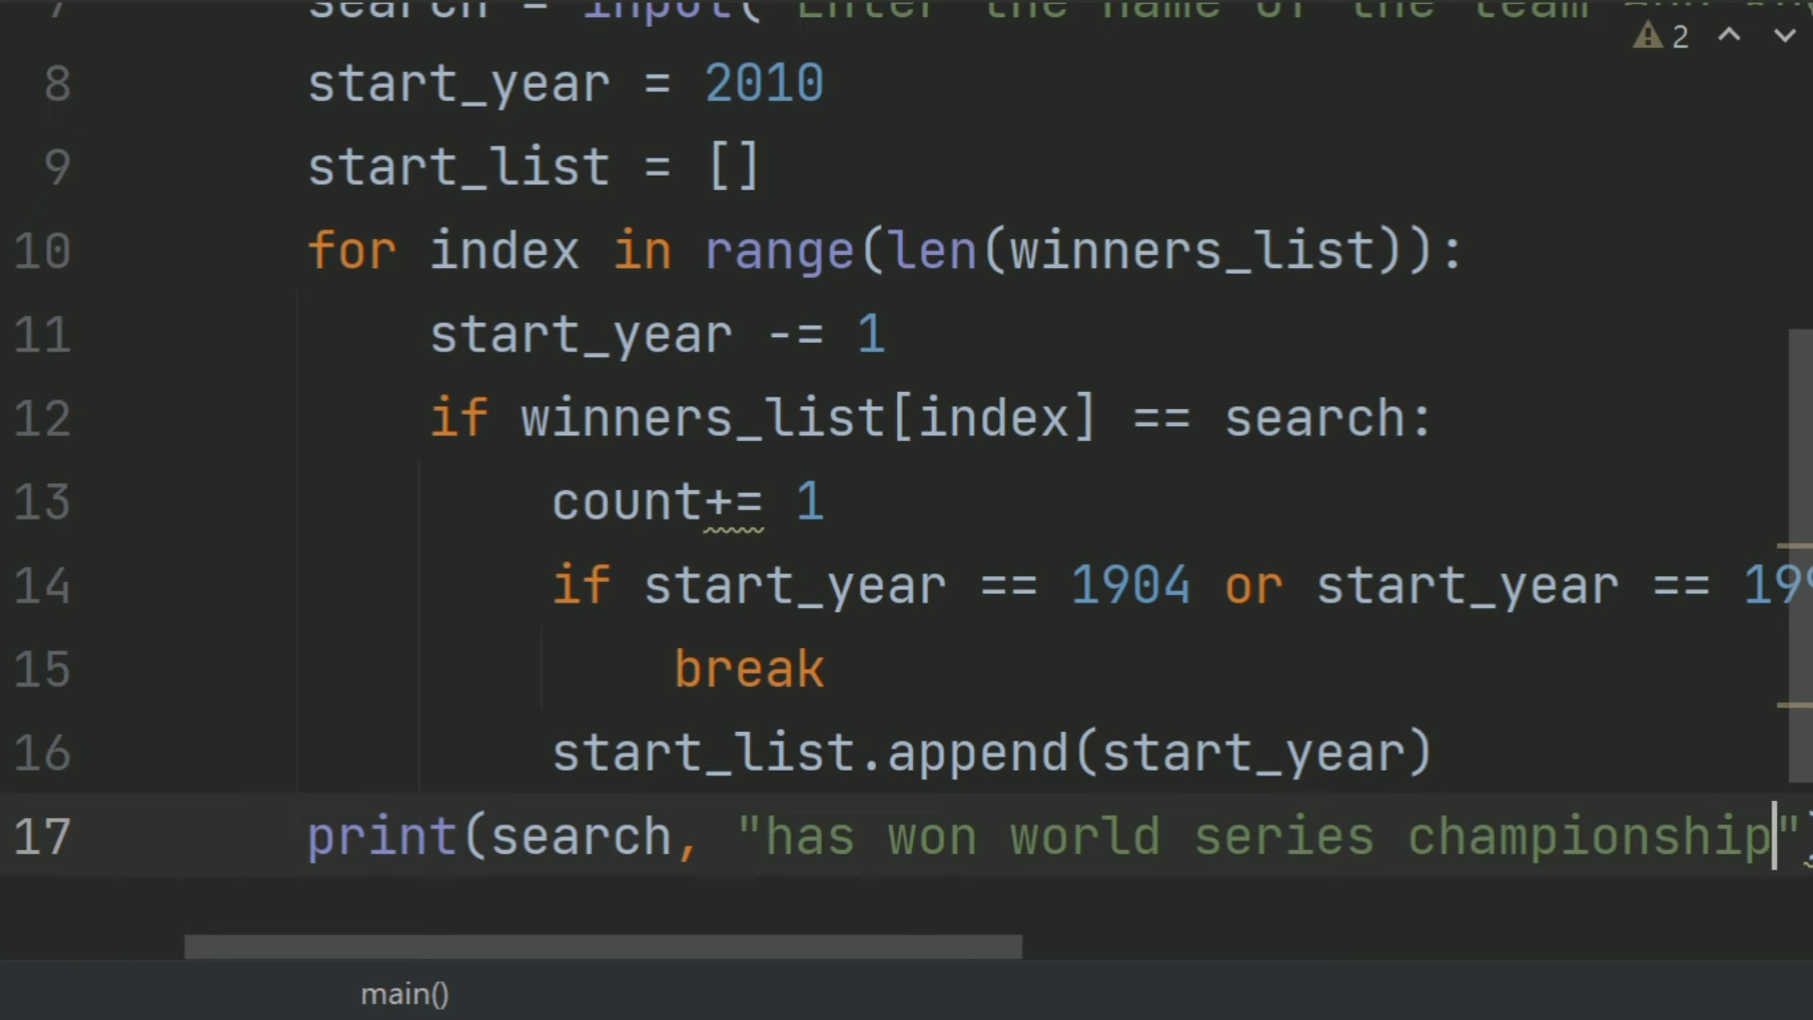
key("Right")
type(".")
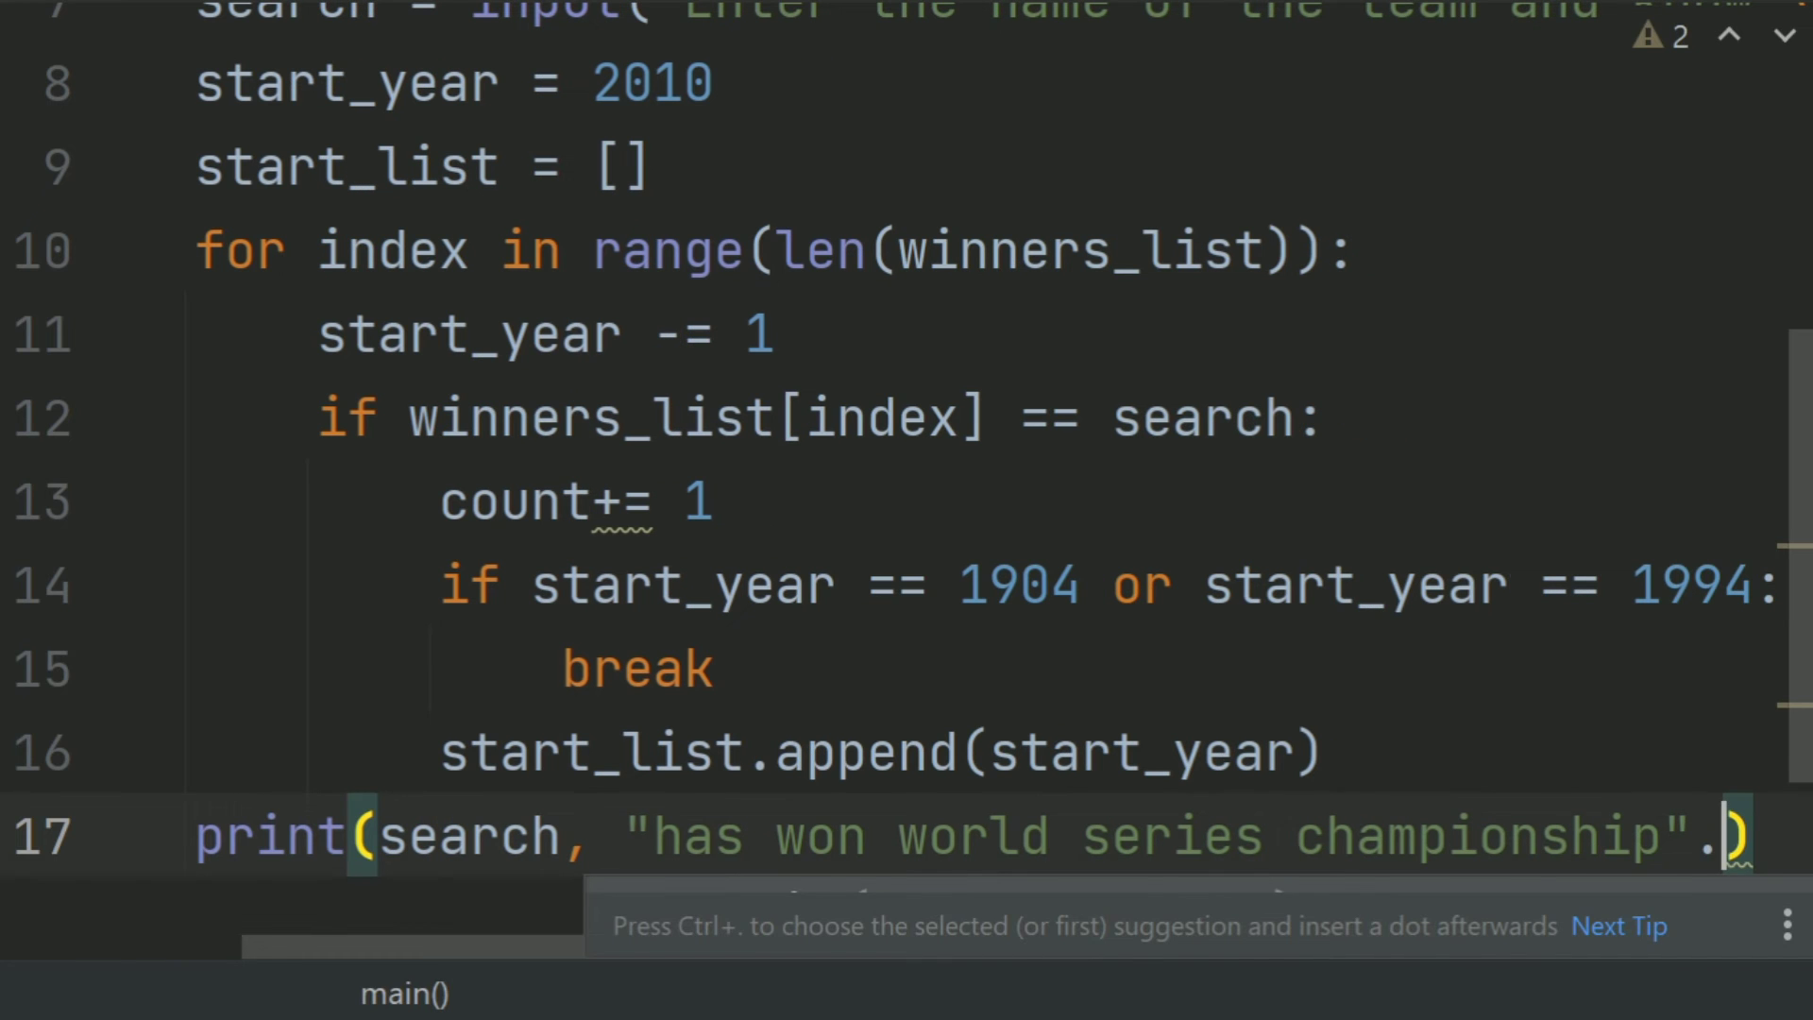
key("BackSpace")
type(",")
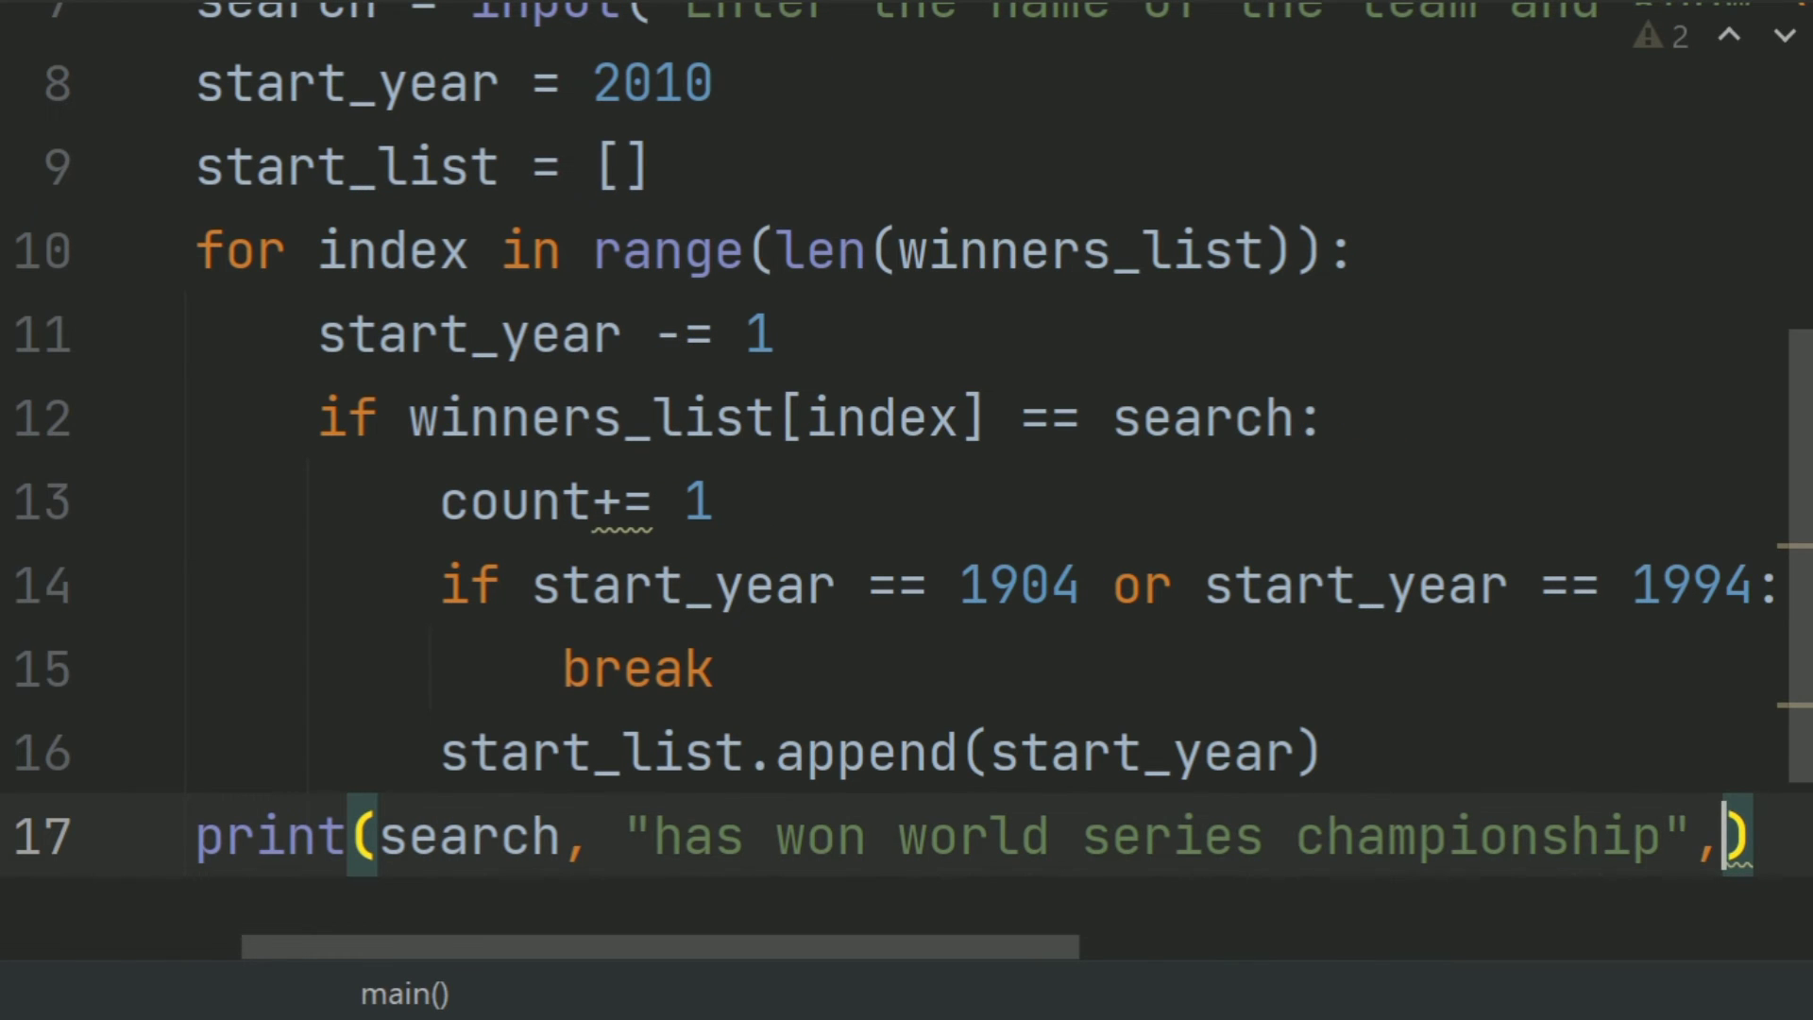
type(" count")
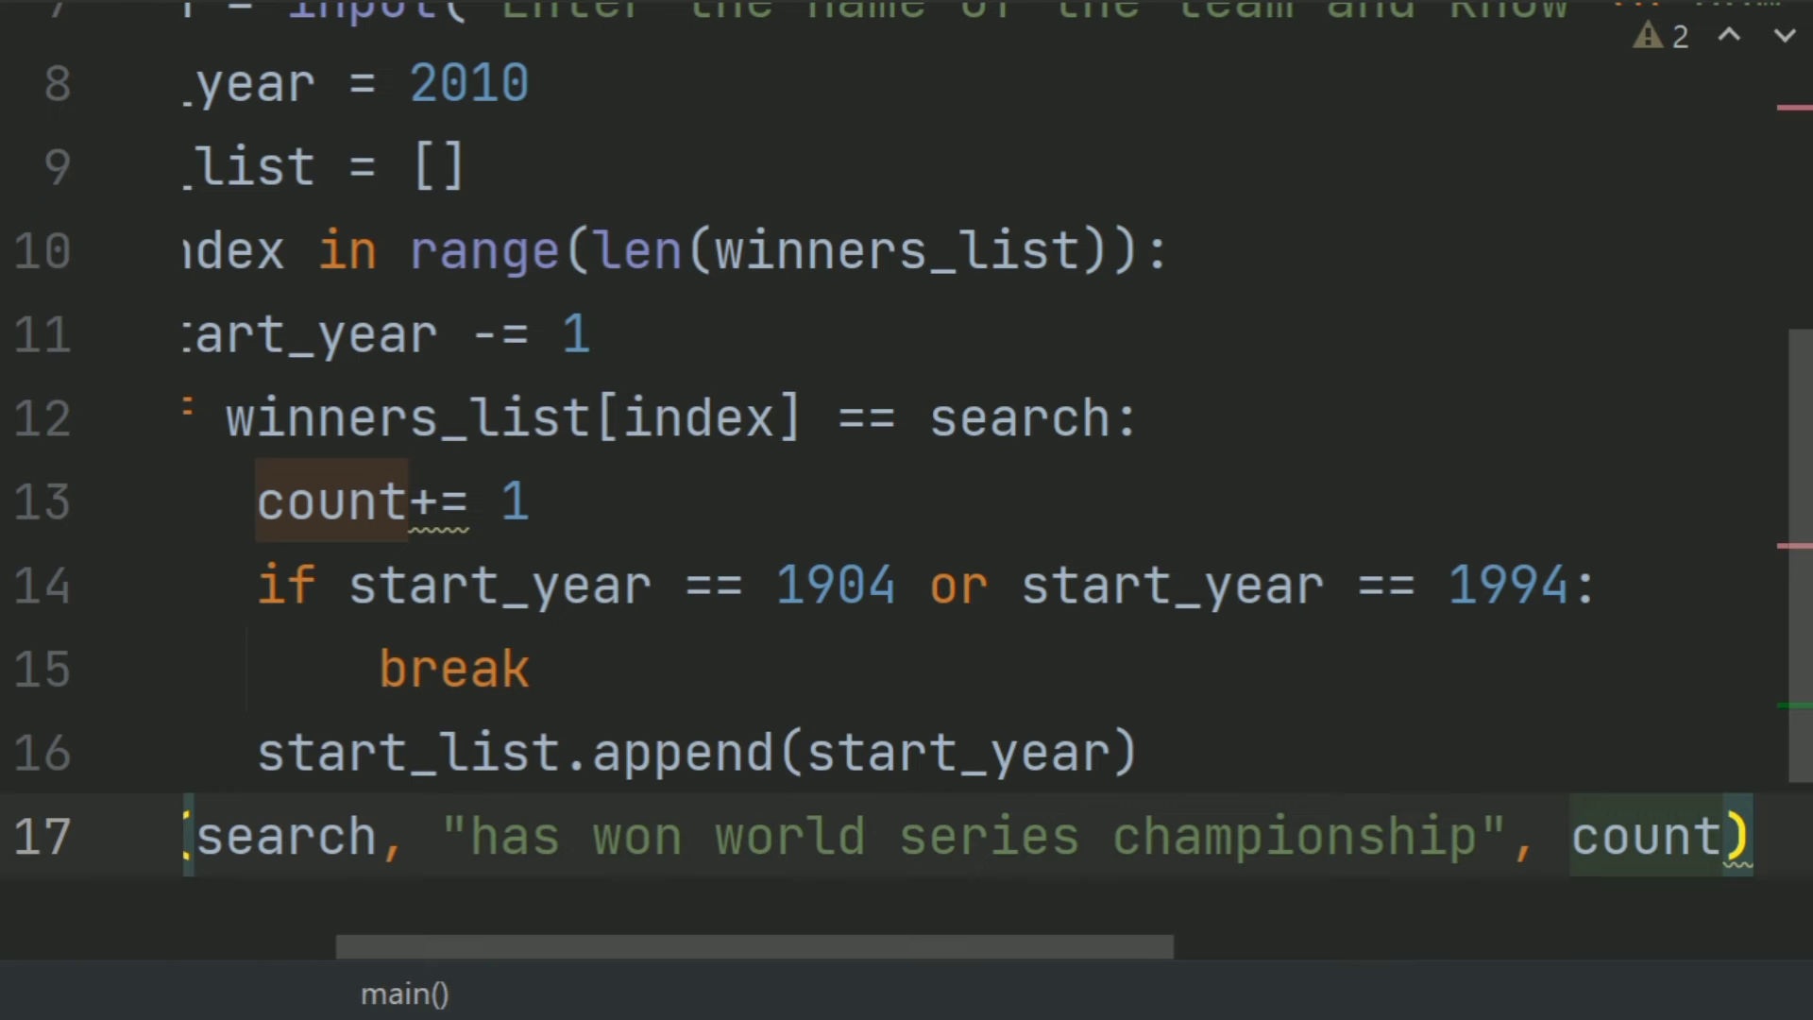
type(", \"")
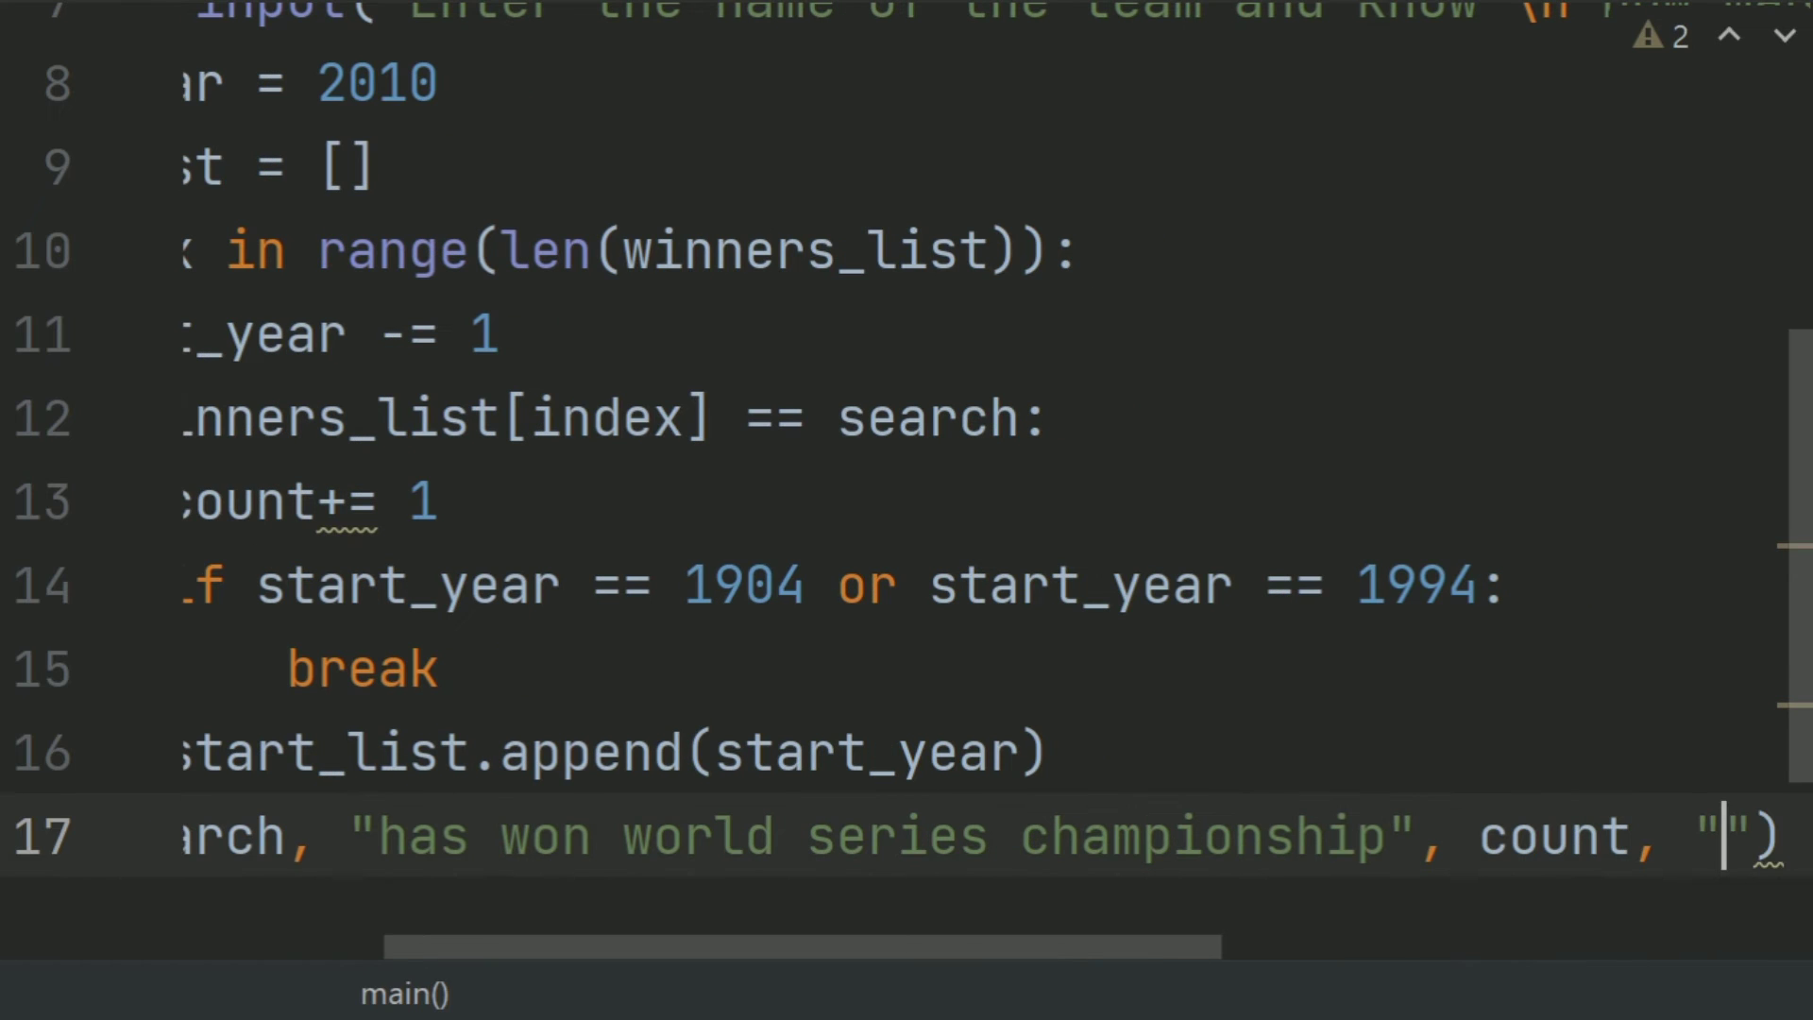
type("times")
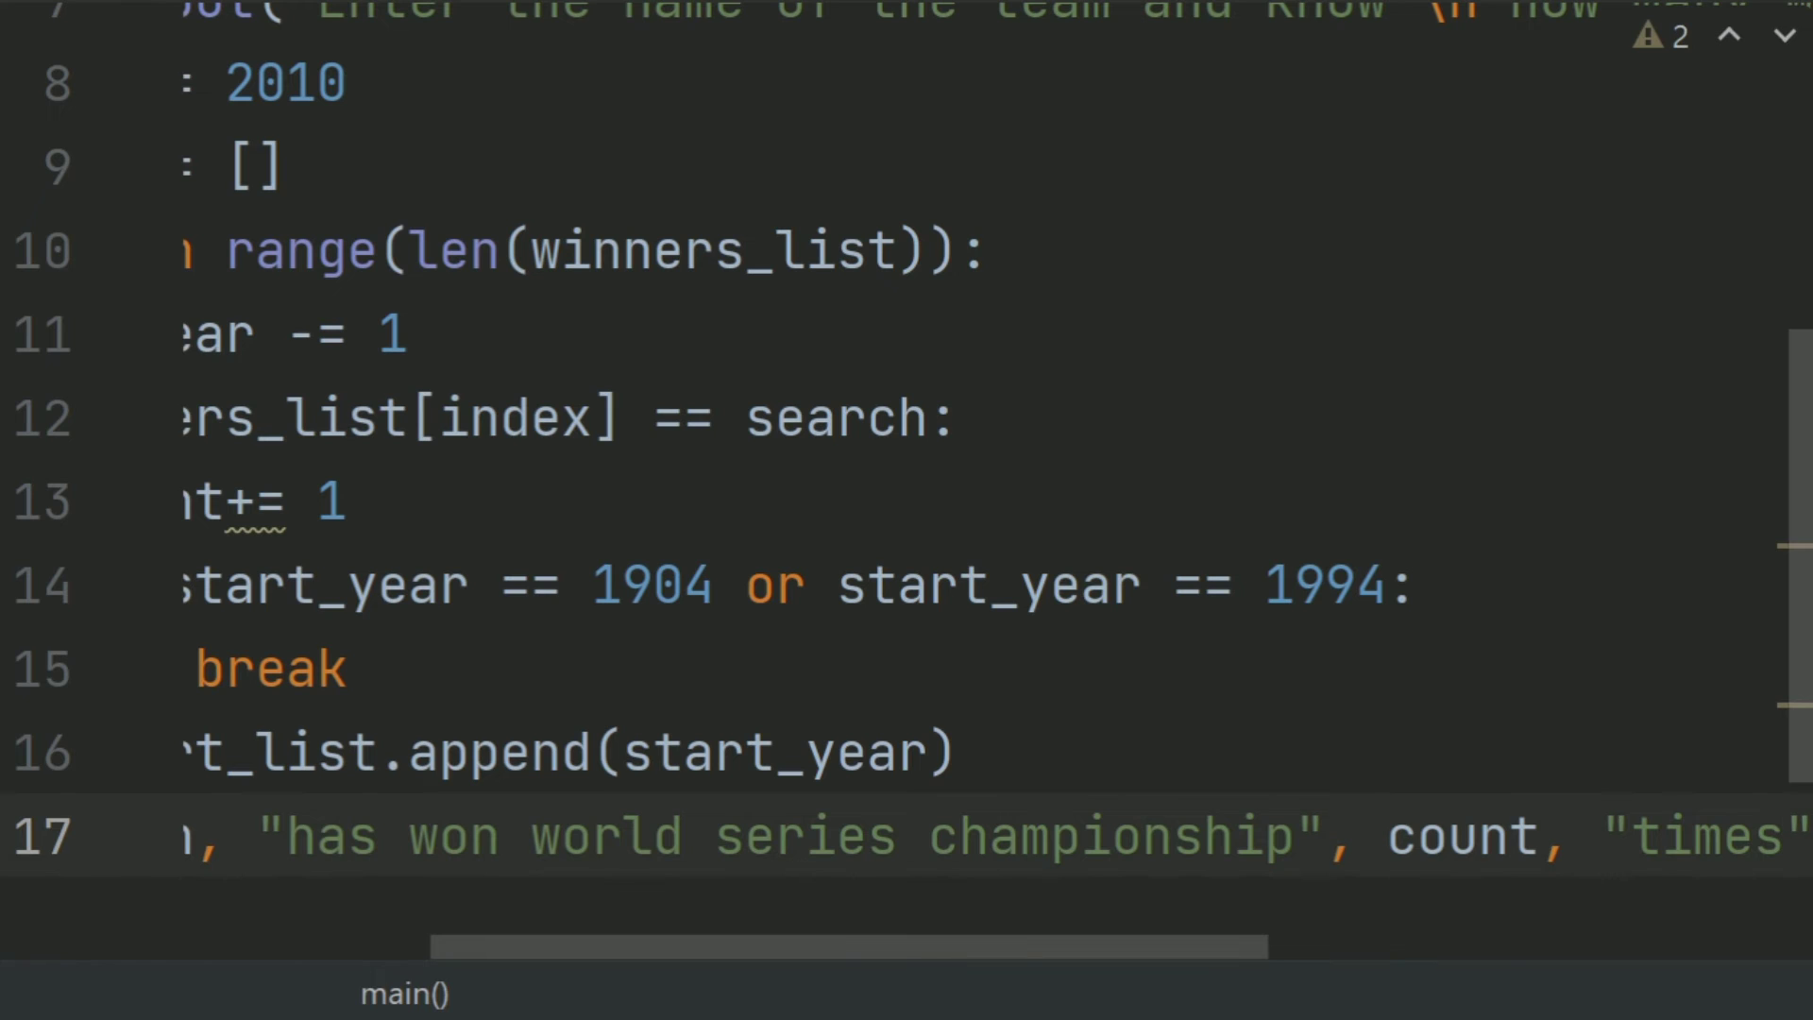
type(".")
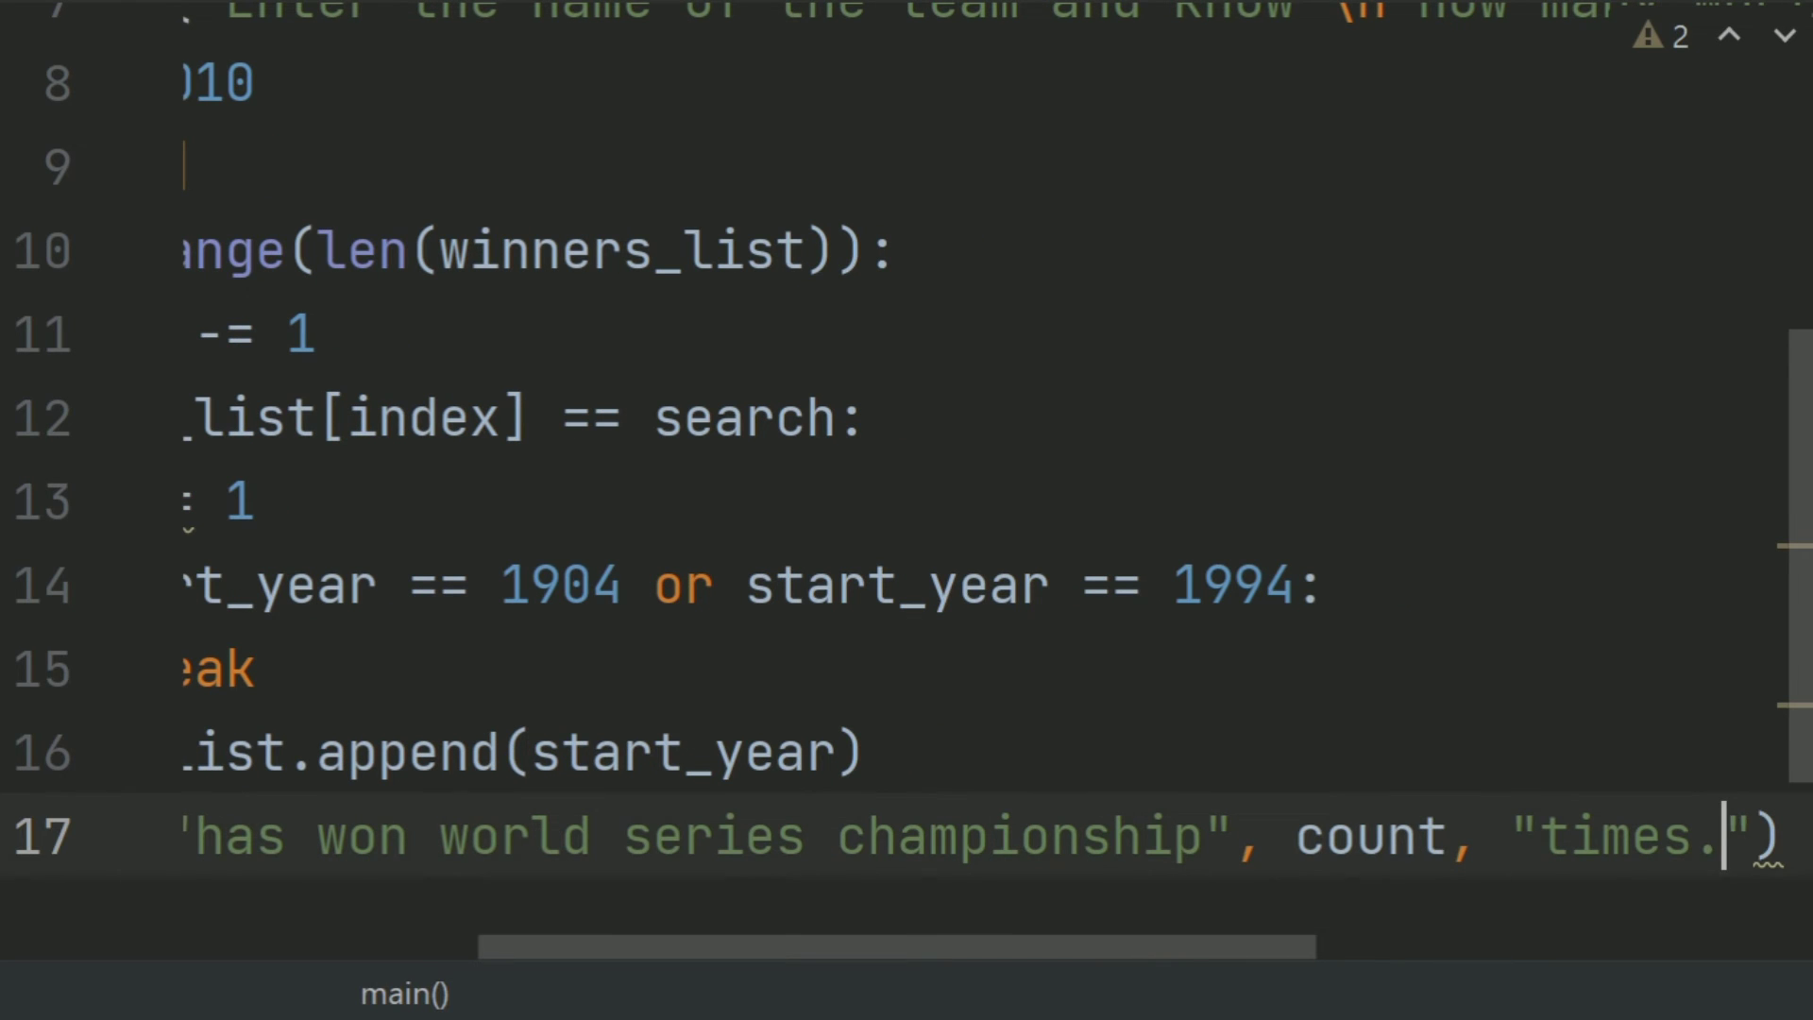
key("Return")
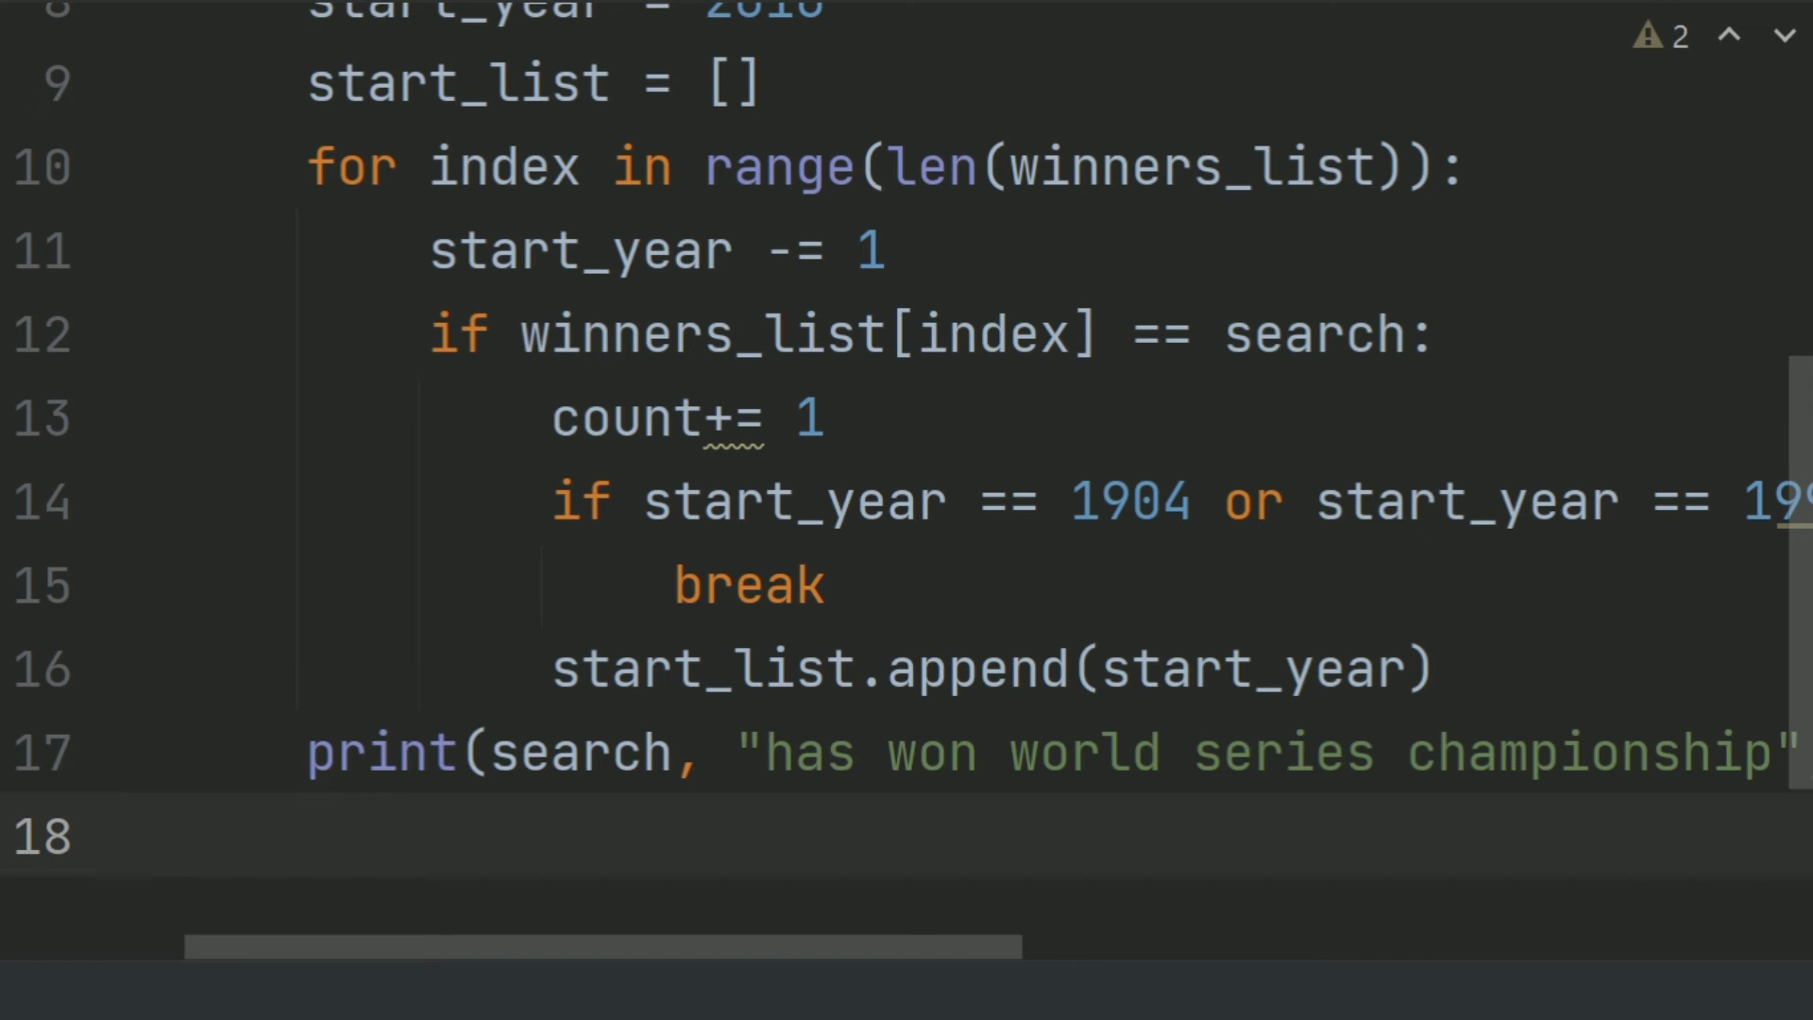
type("print")
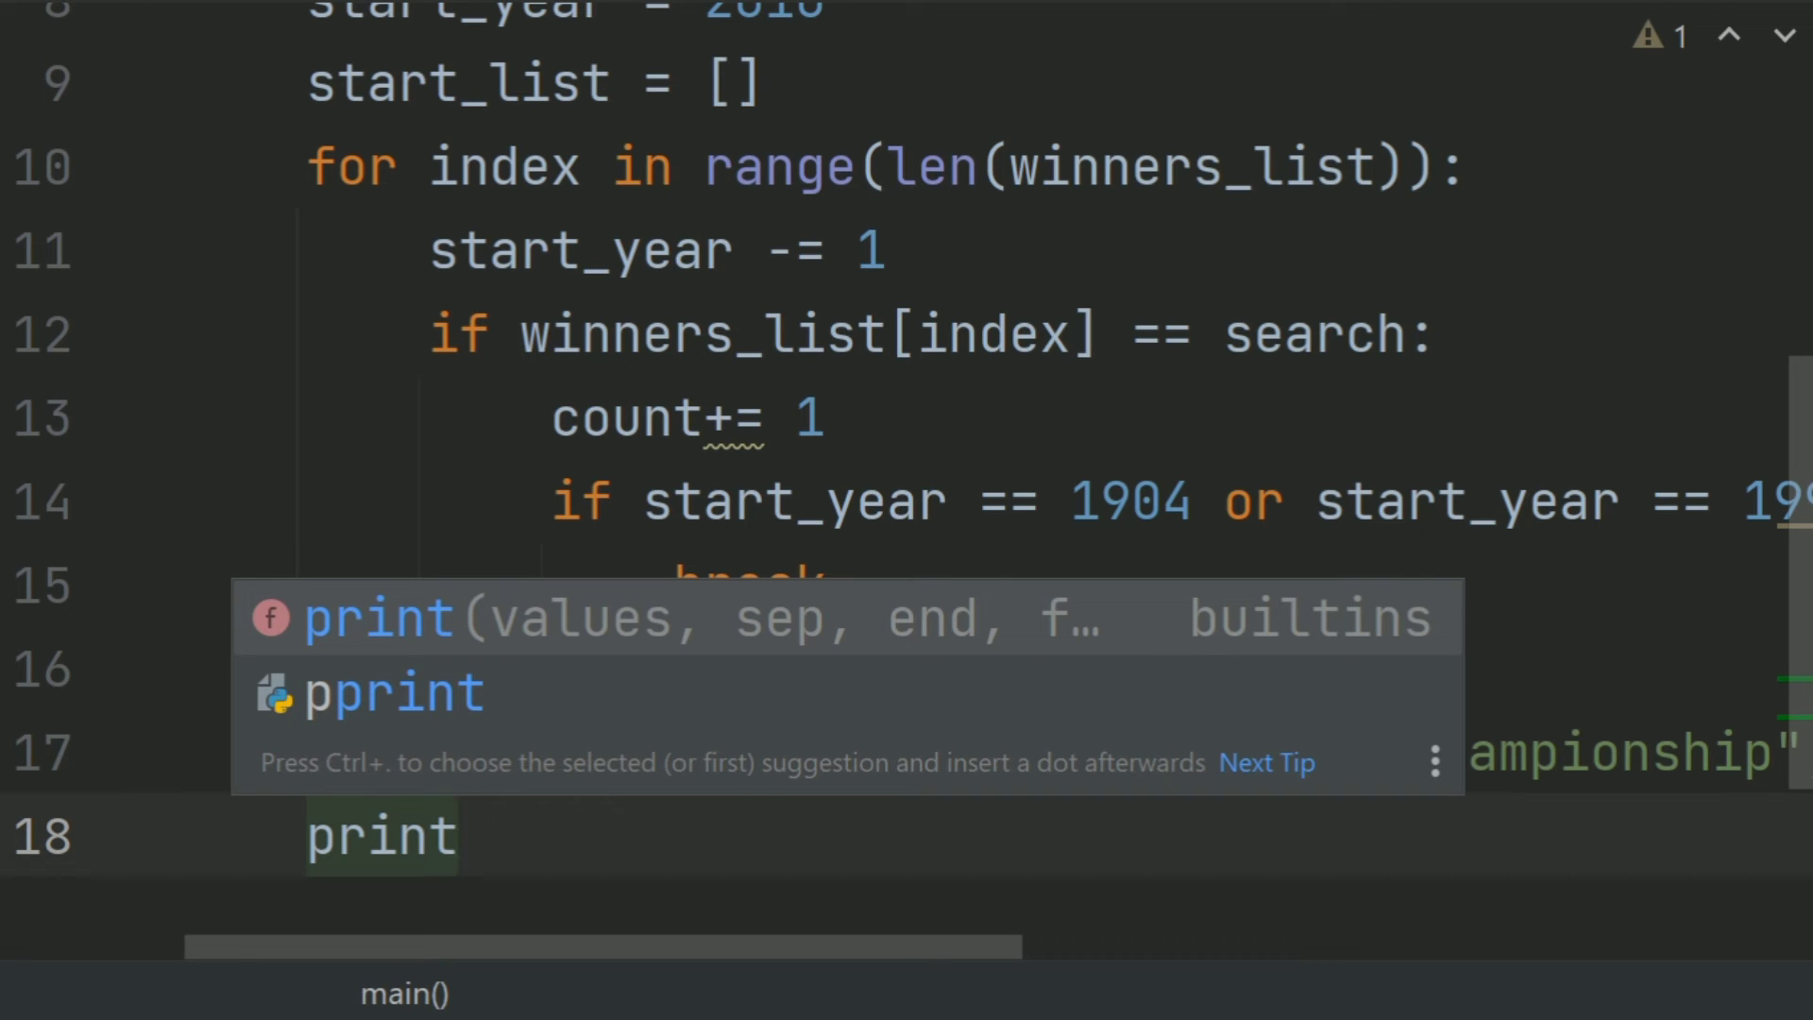
Write print("The years list", start_year) on line 18
key("Escape")
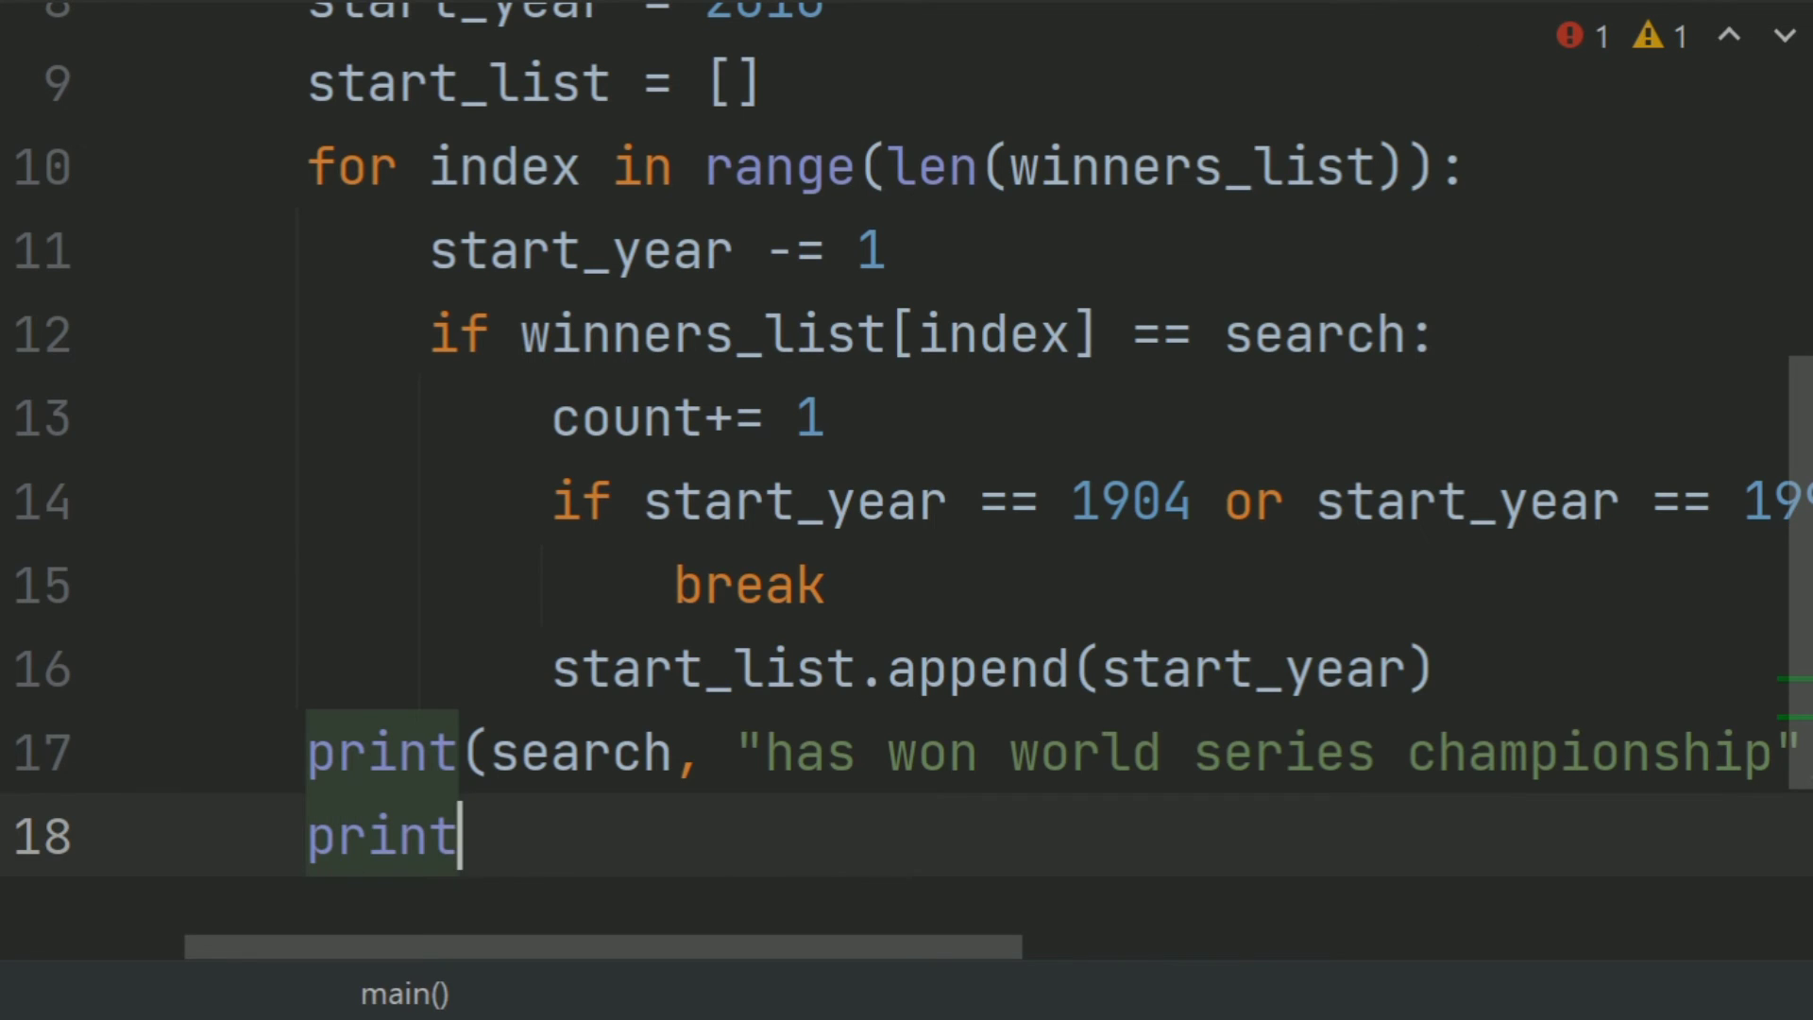
type("(")
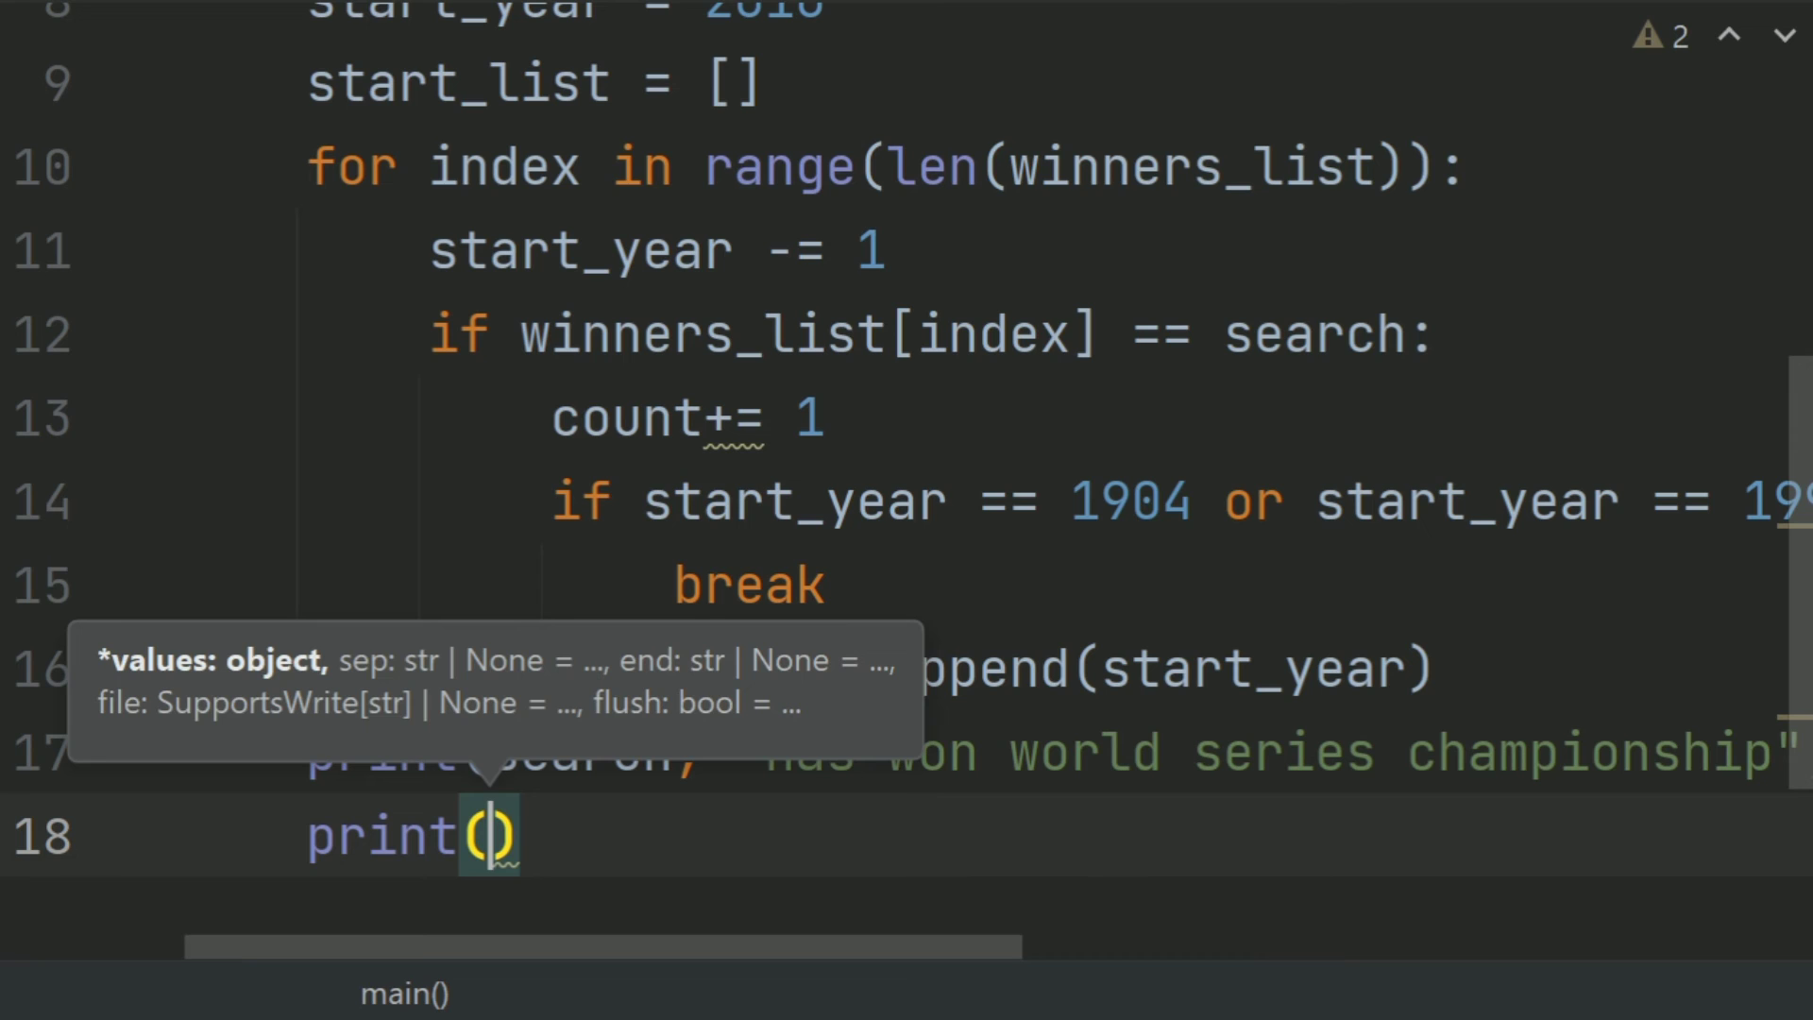
type("\"")
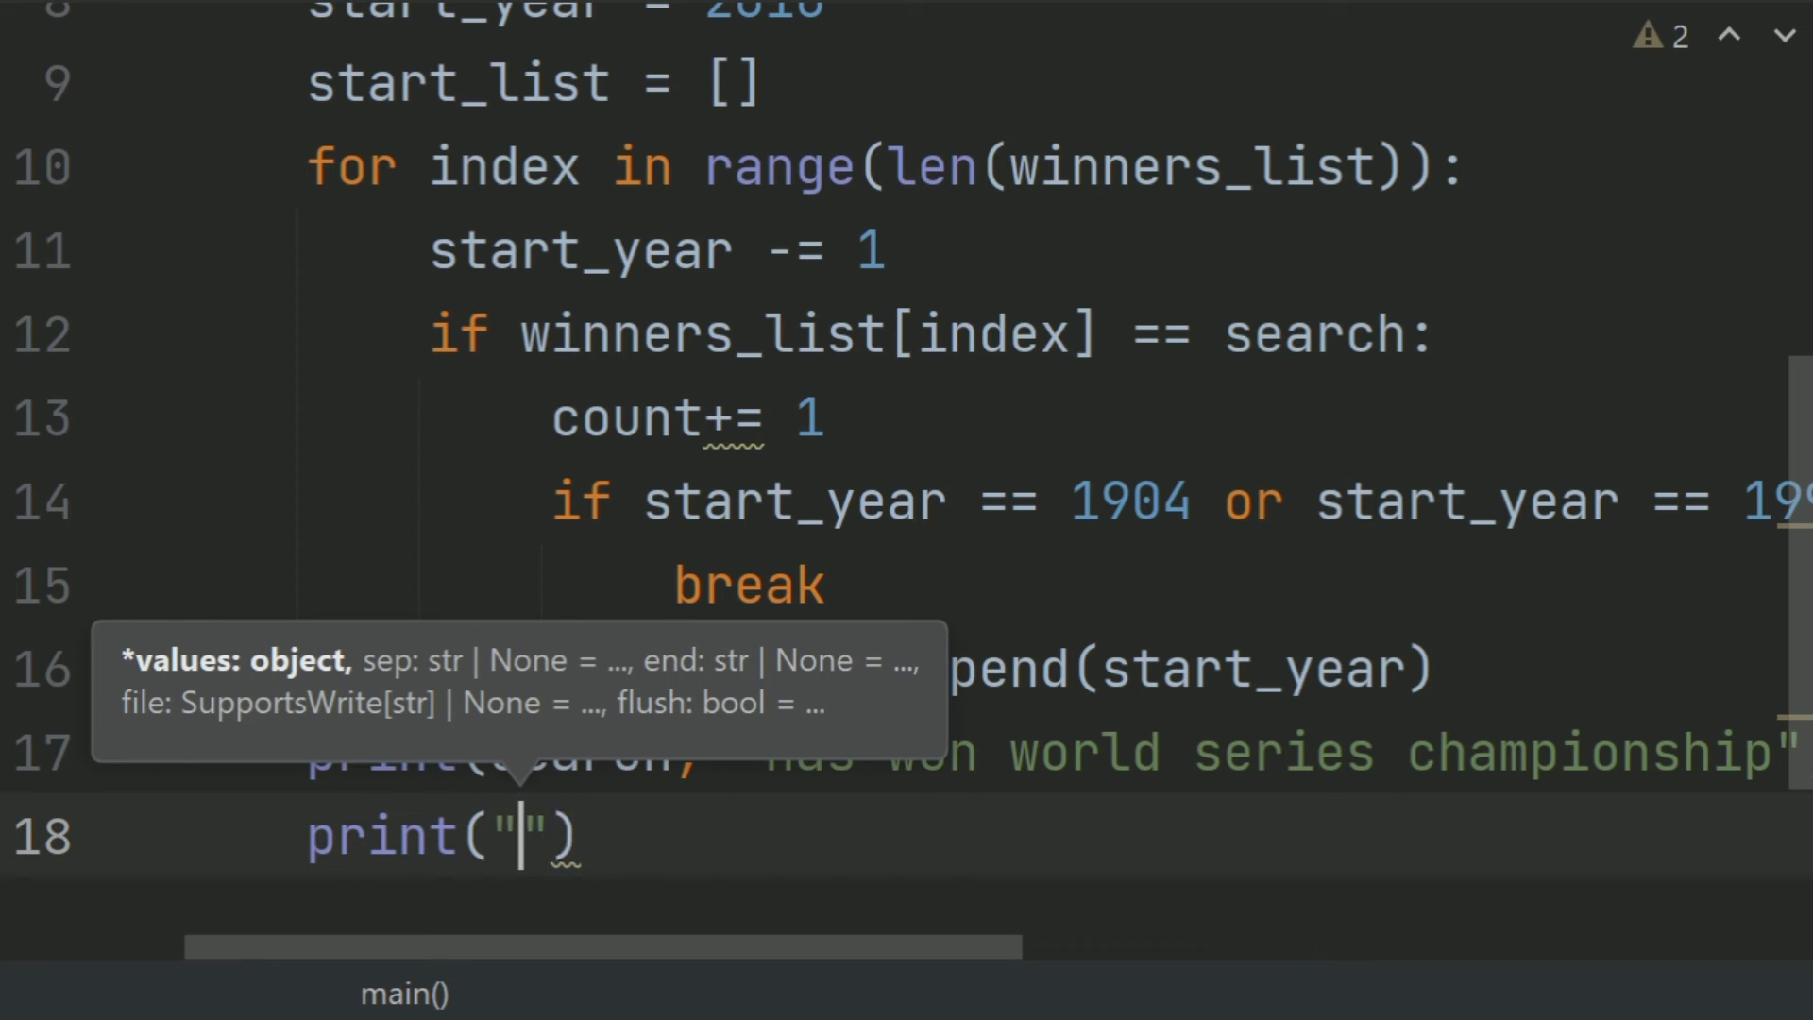
type("The year")
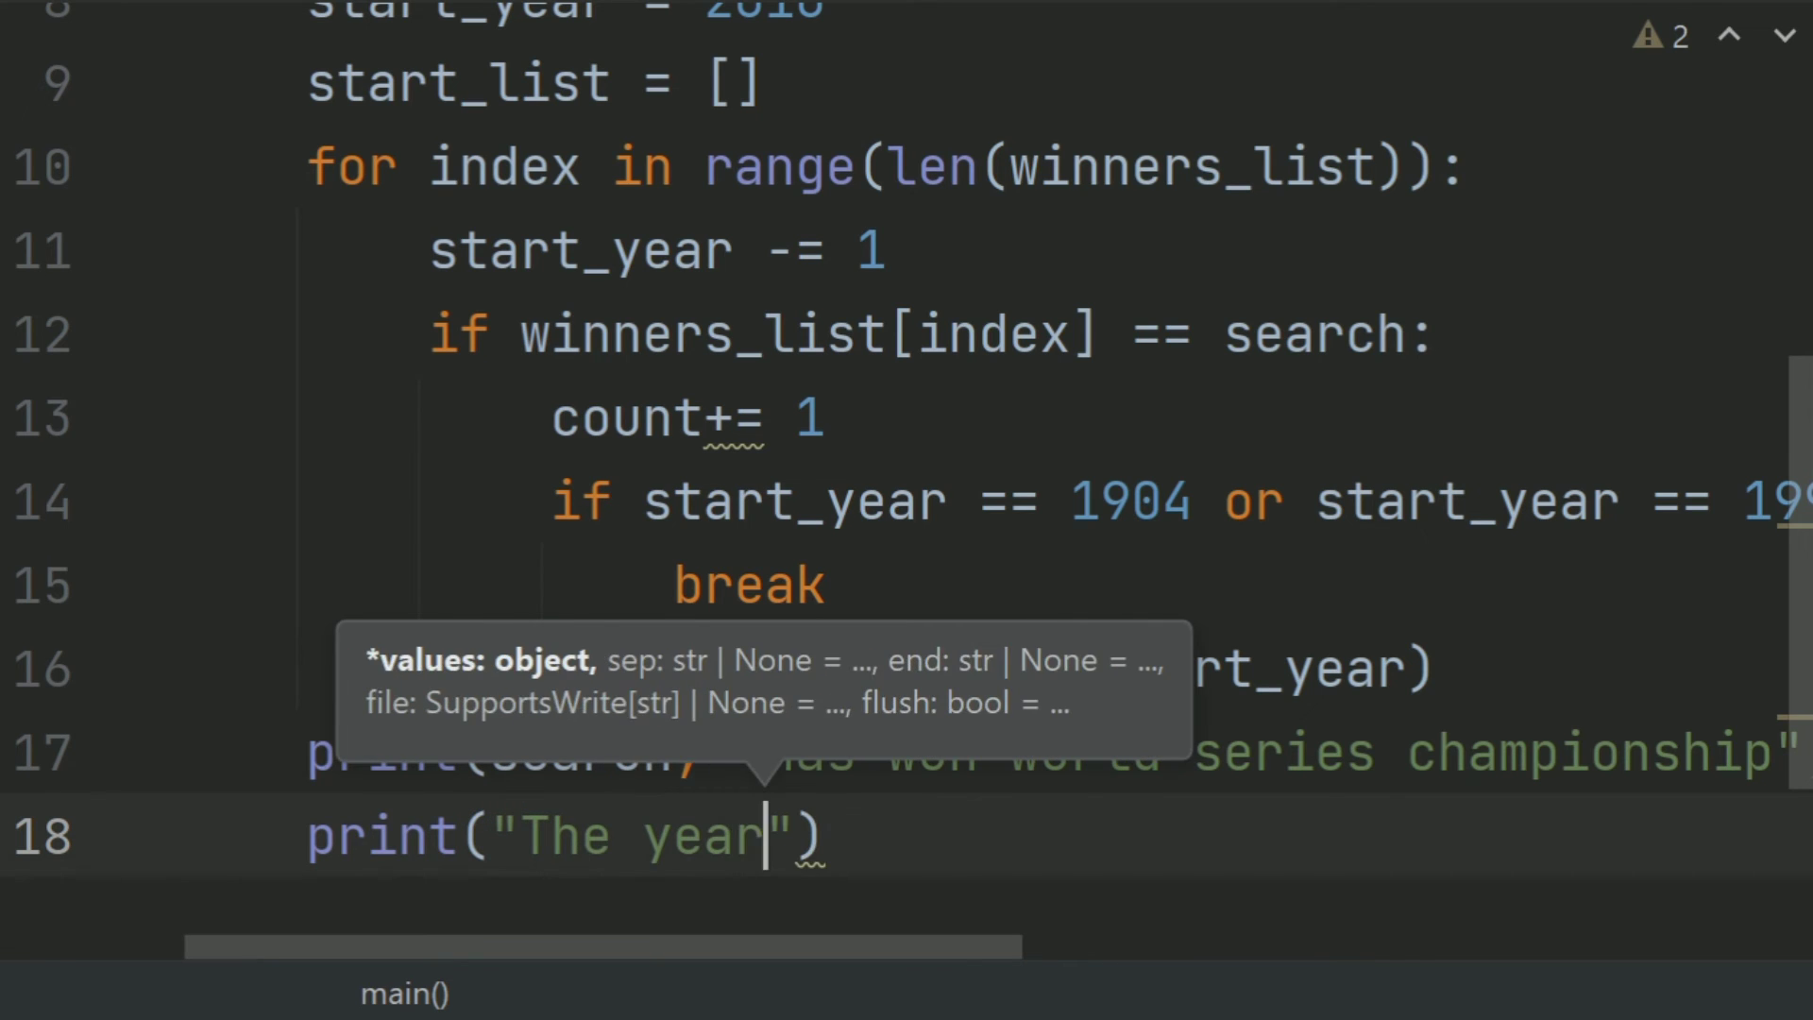
type("s lis")
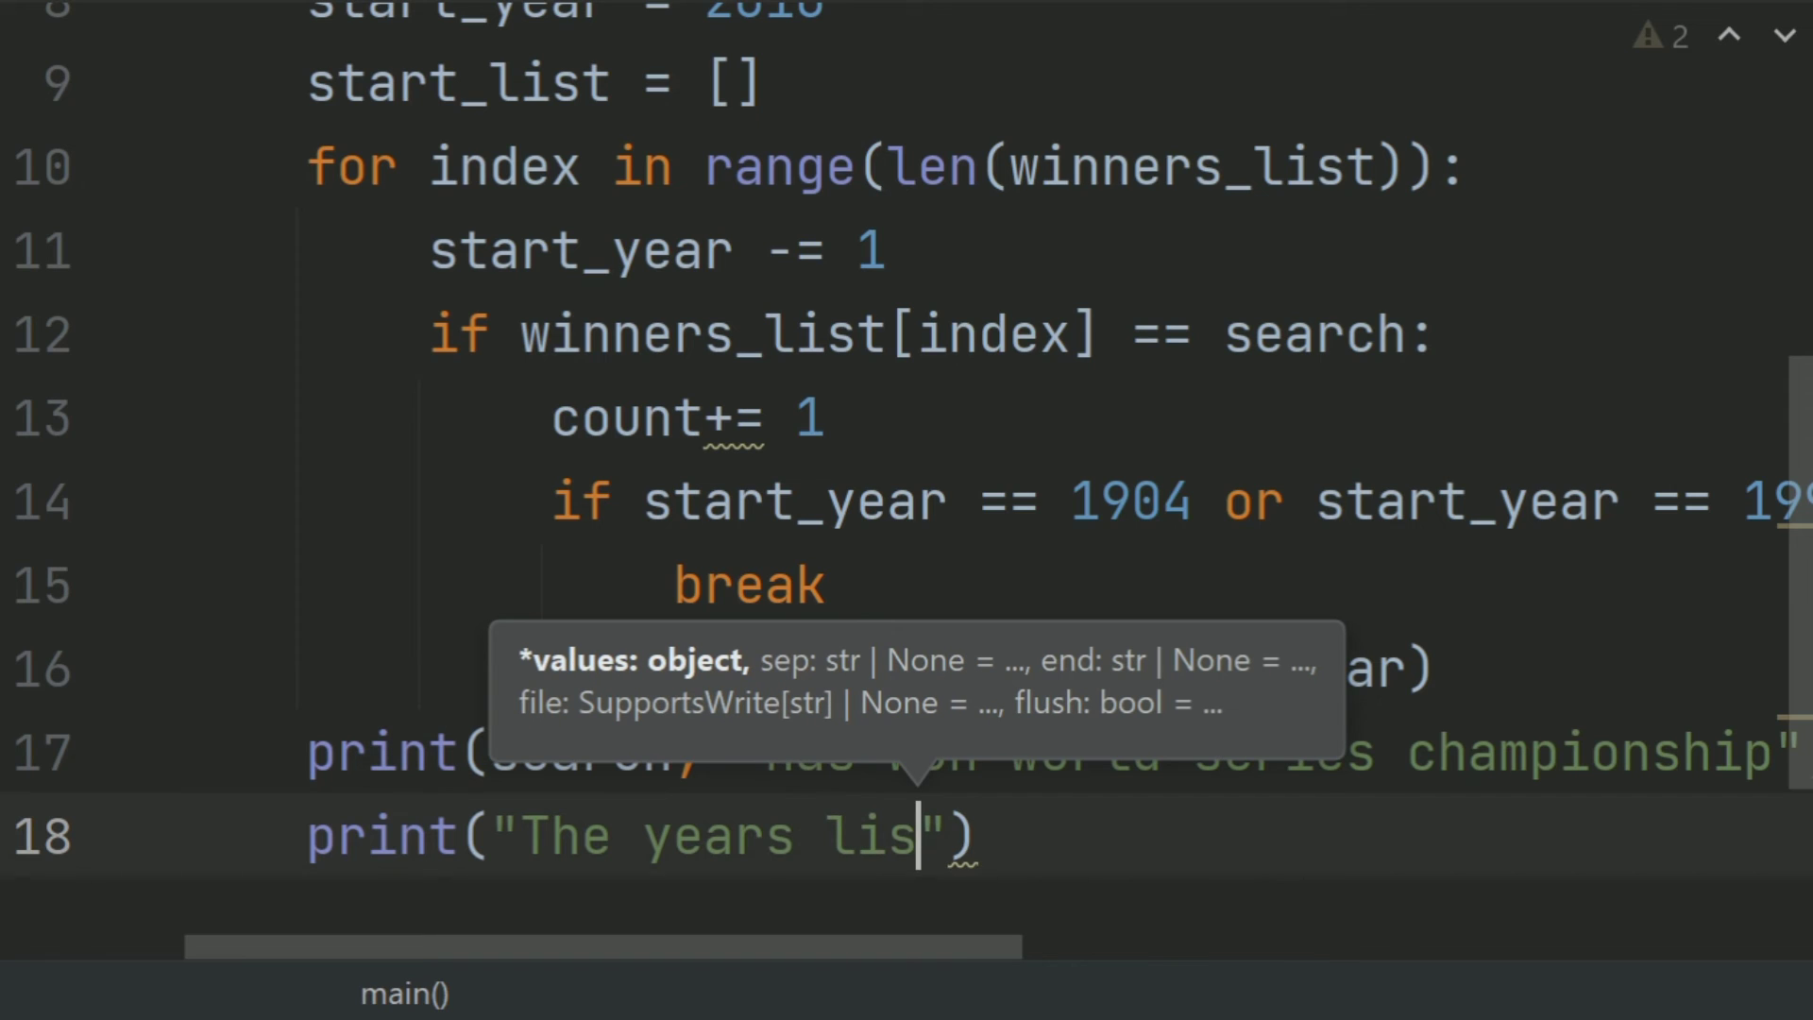
type("t")
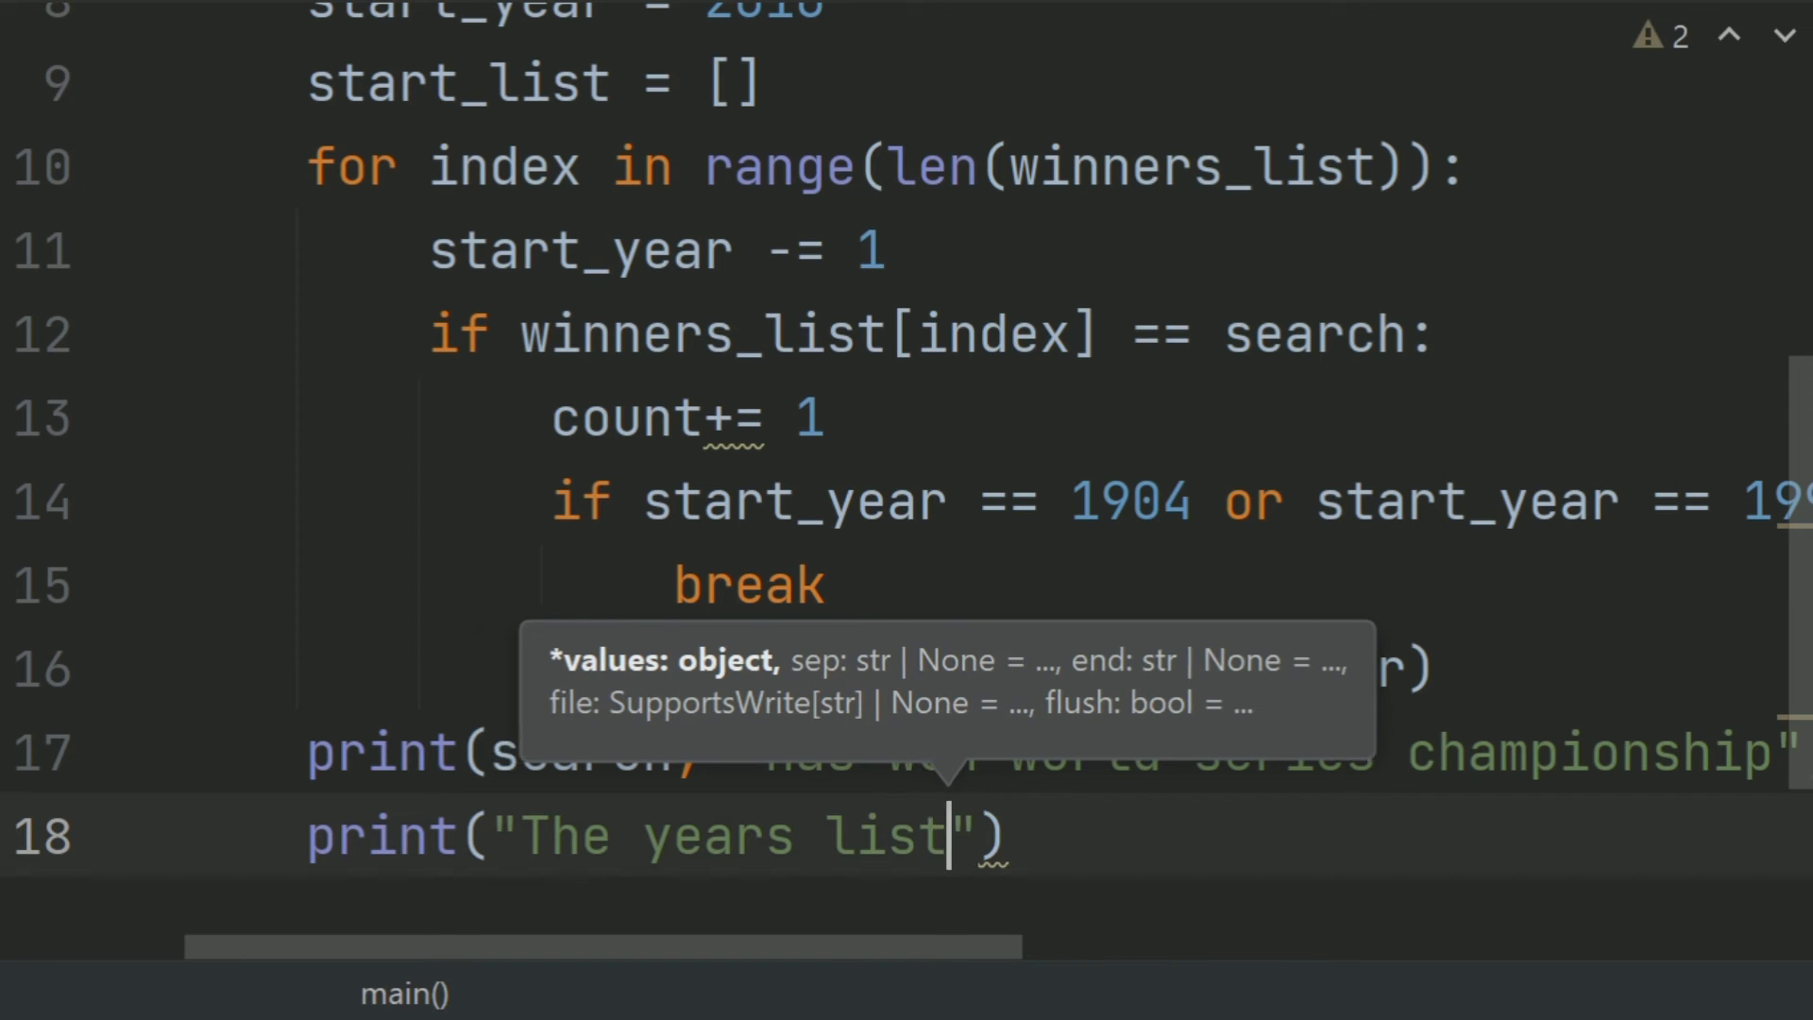
key("Right")
type(", ")
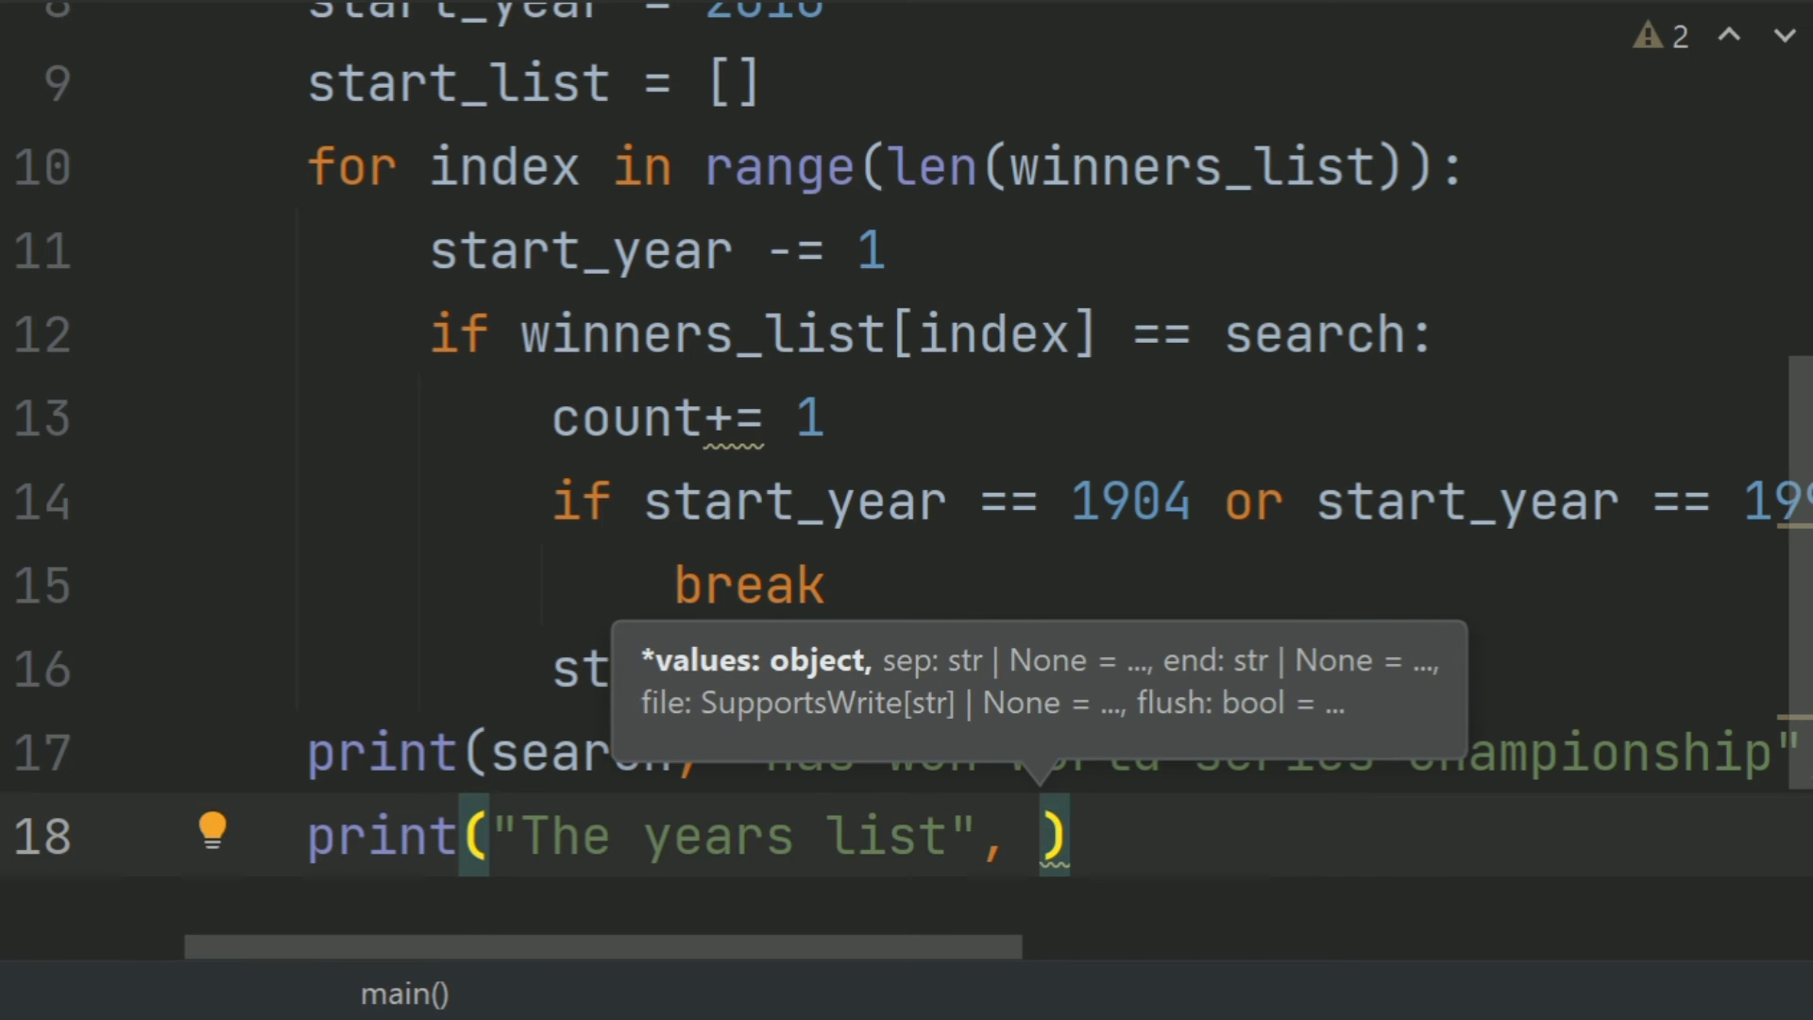
type("star")
key("Return")
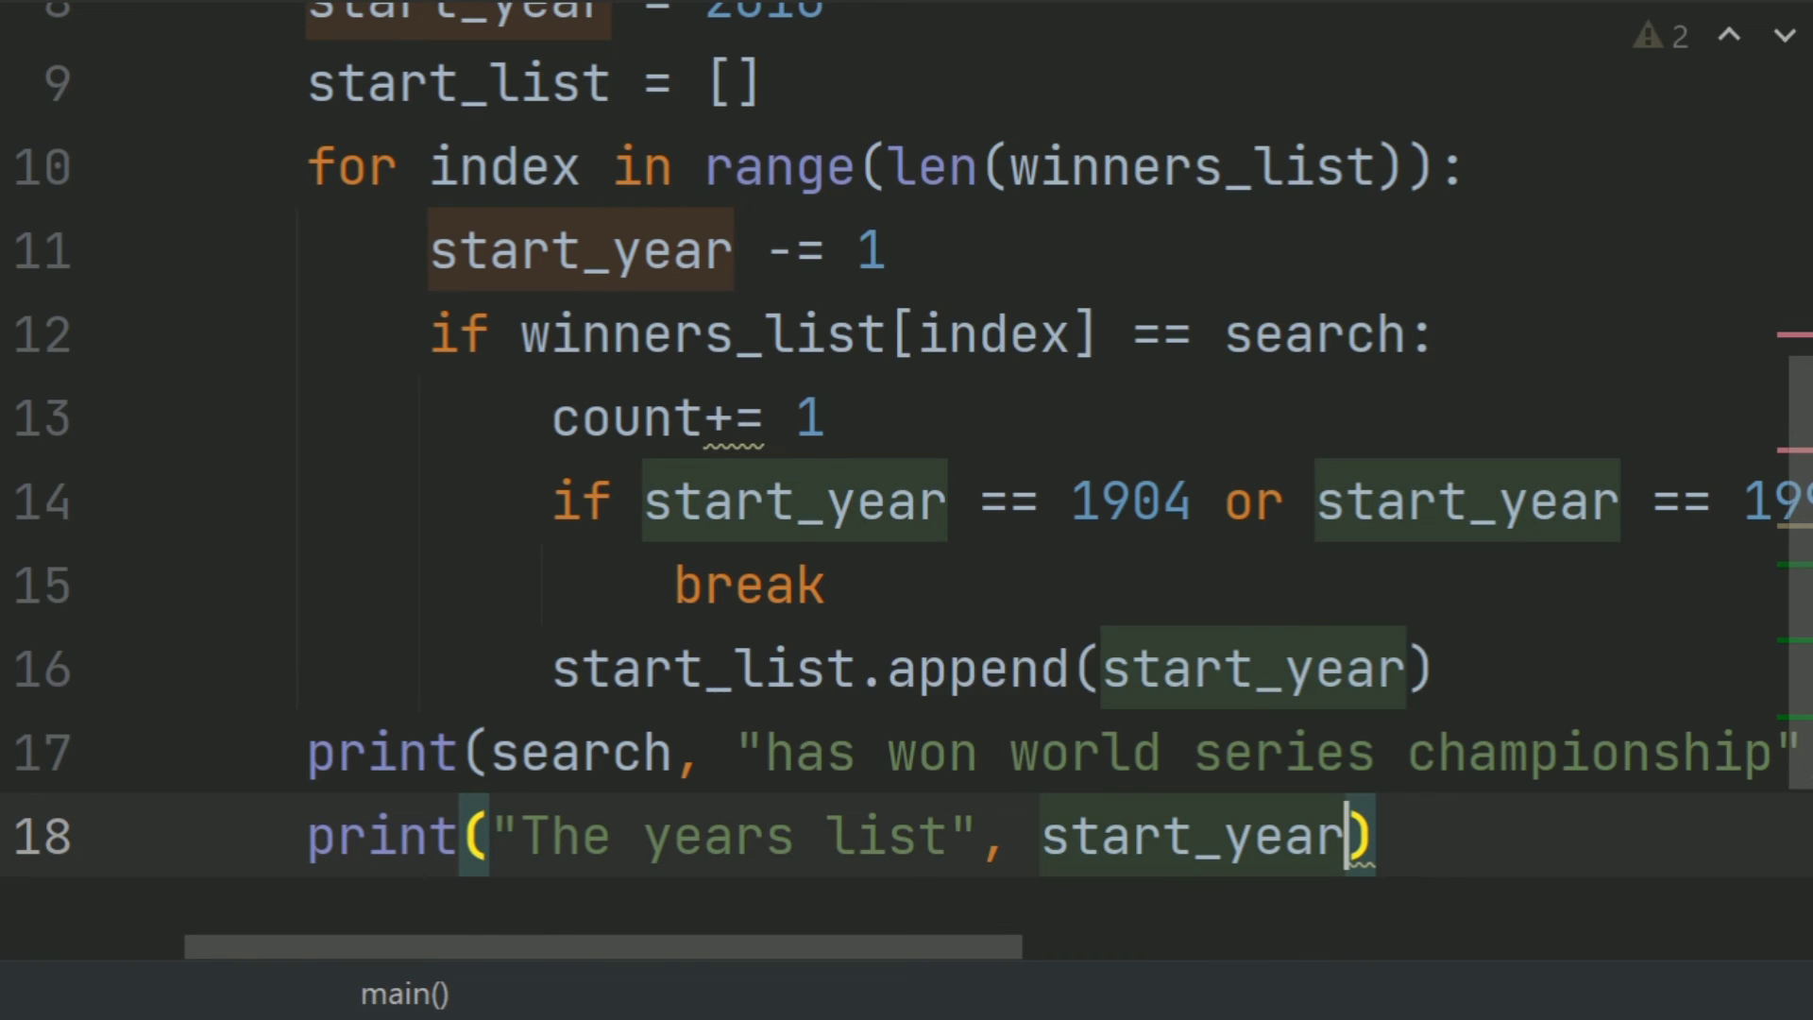
key("Right")
Add a top-level main() call on line 19
key("Return")
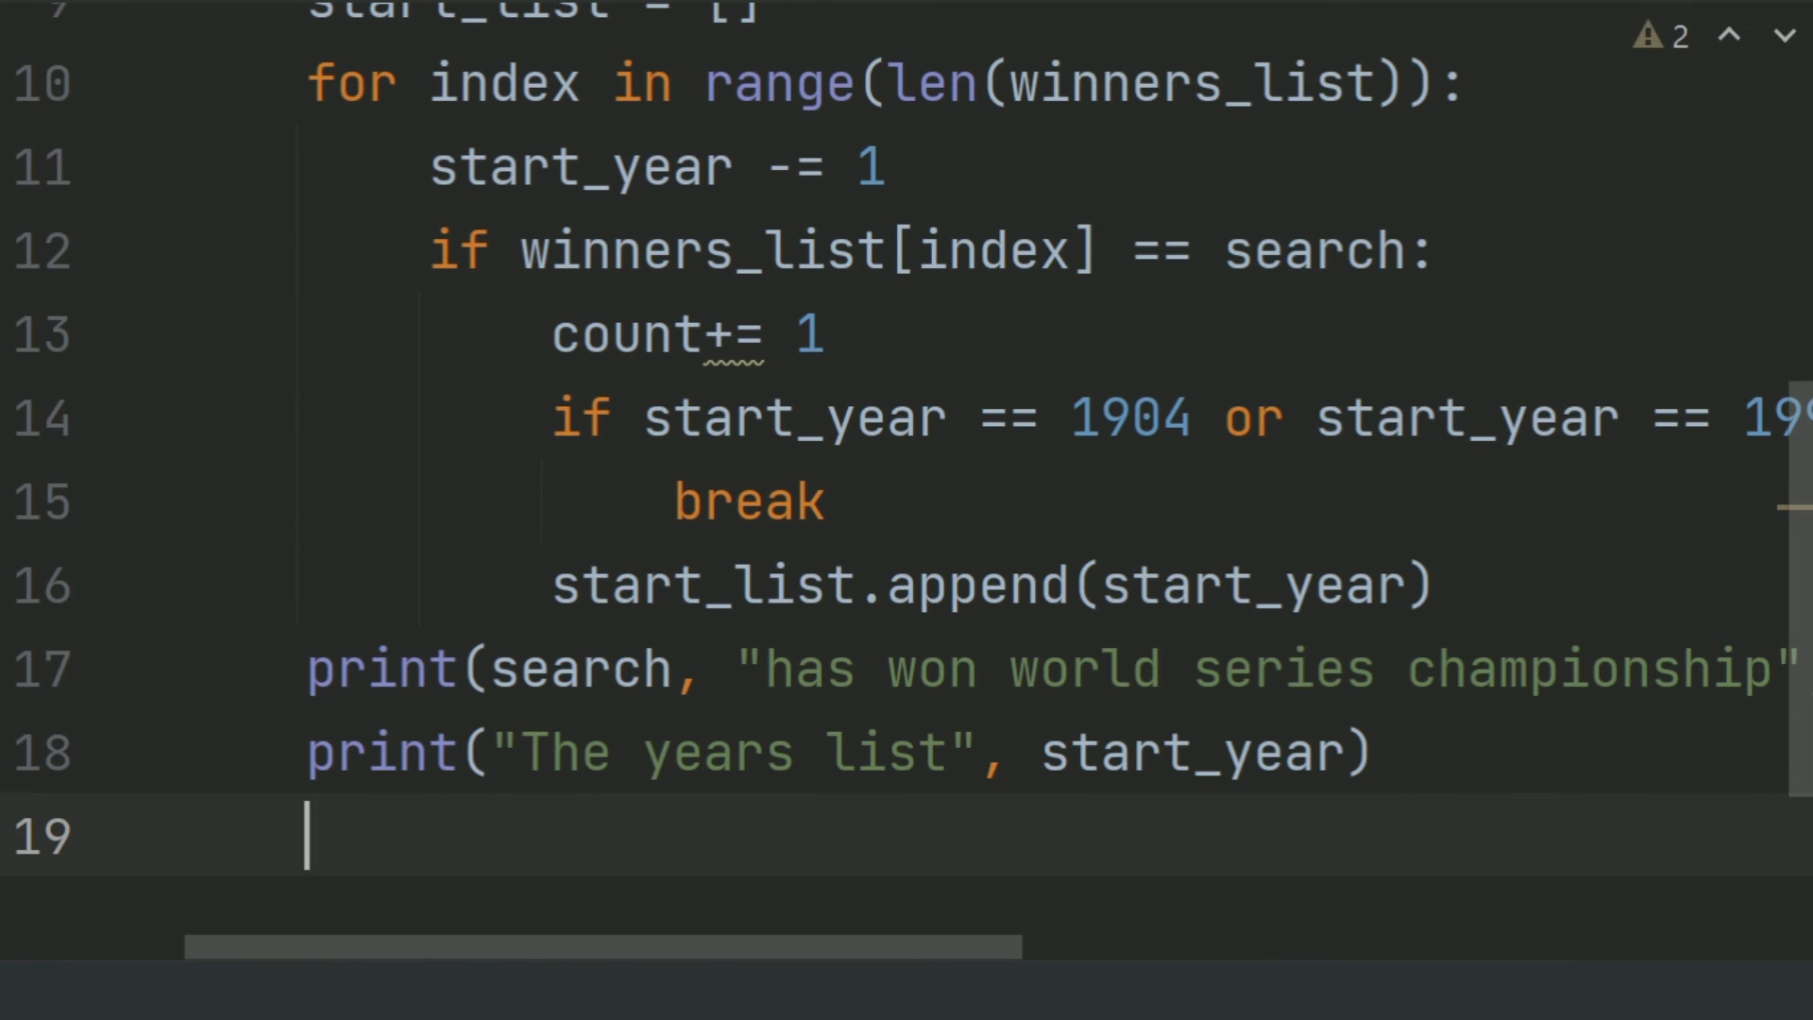
key("BackSpace")
type("mai")
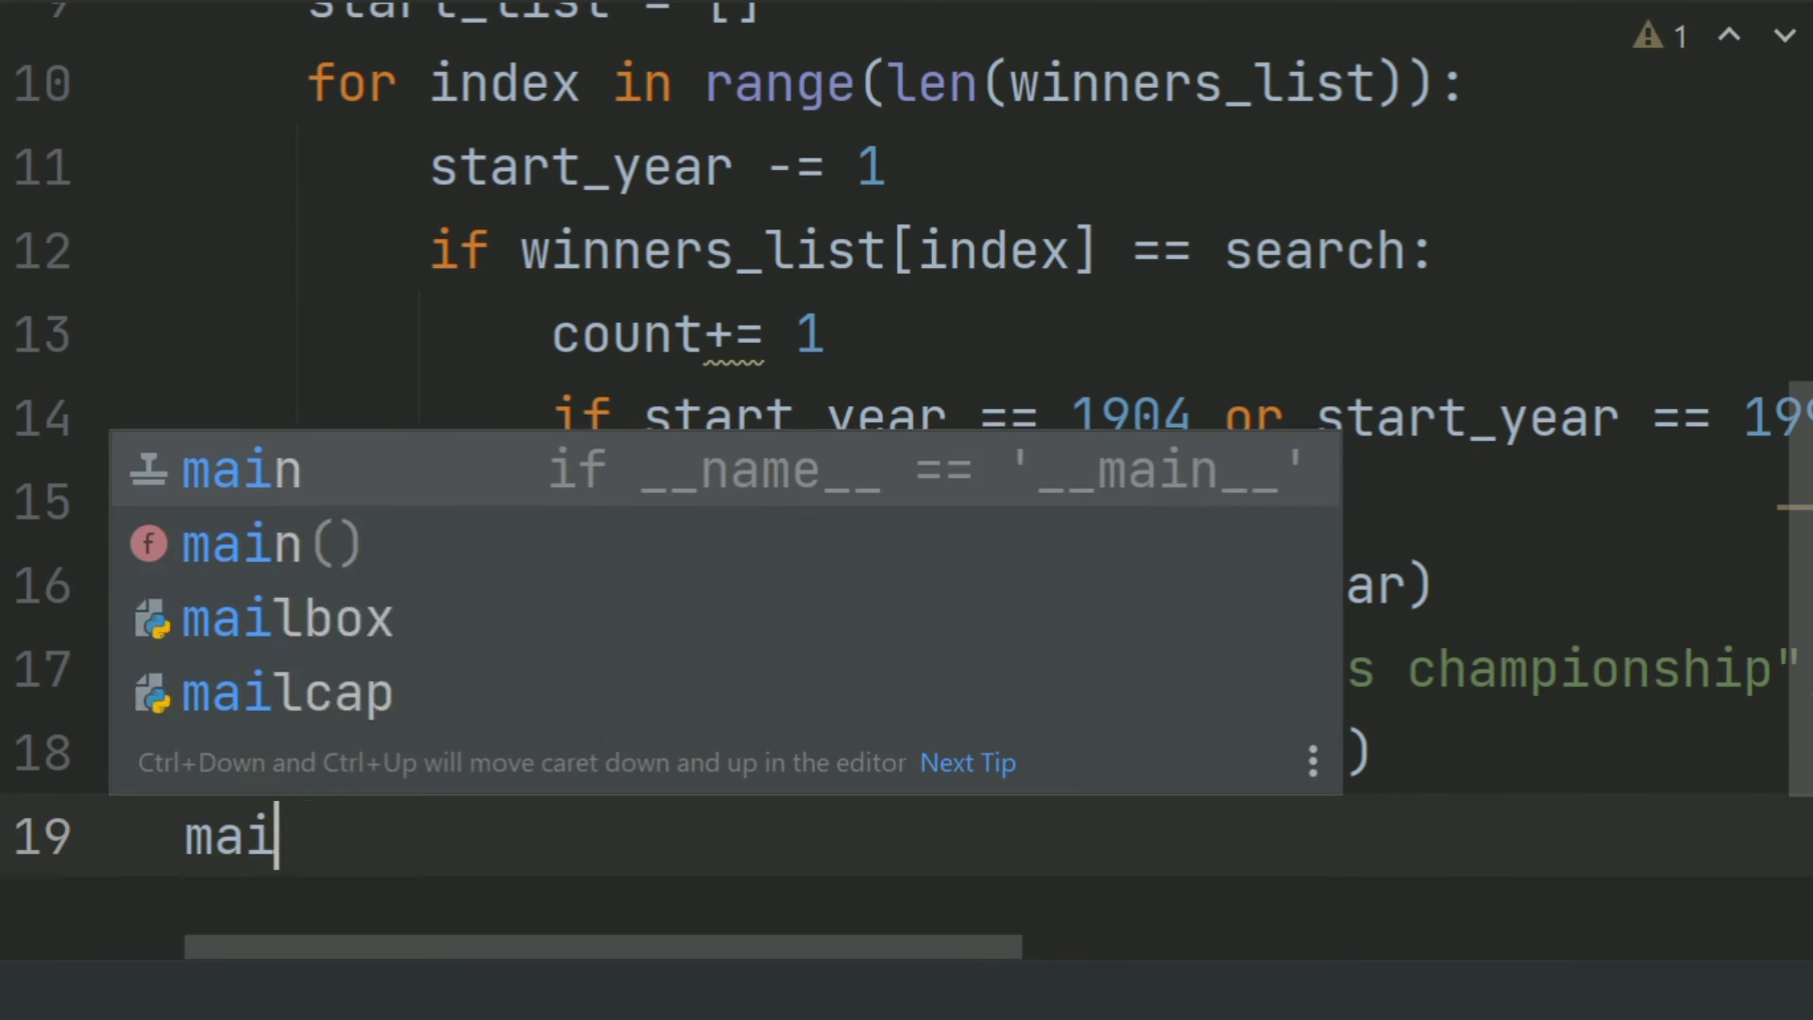
type("n(")
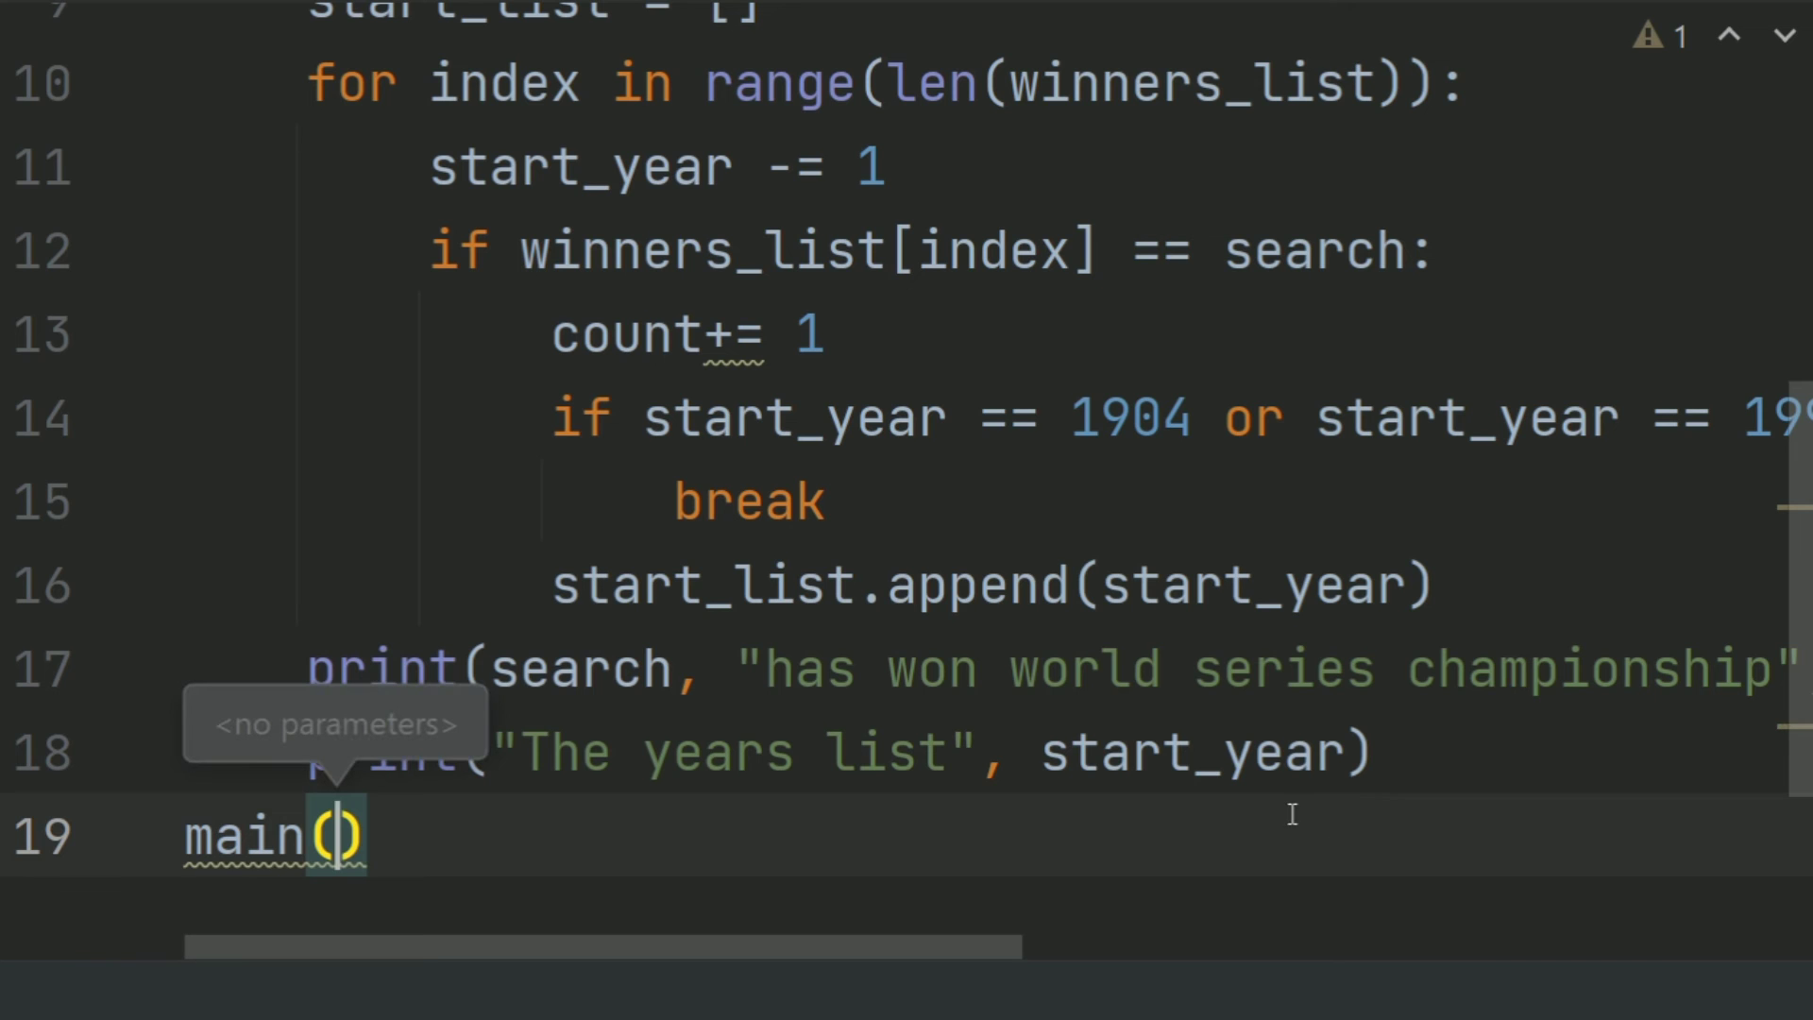
left_click(1213, 768, "ctrl")
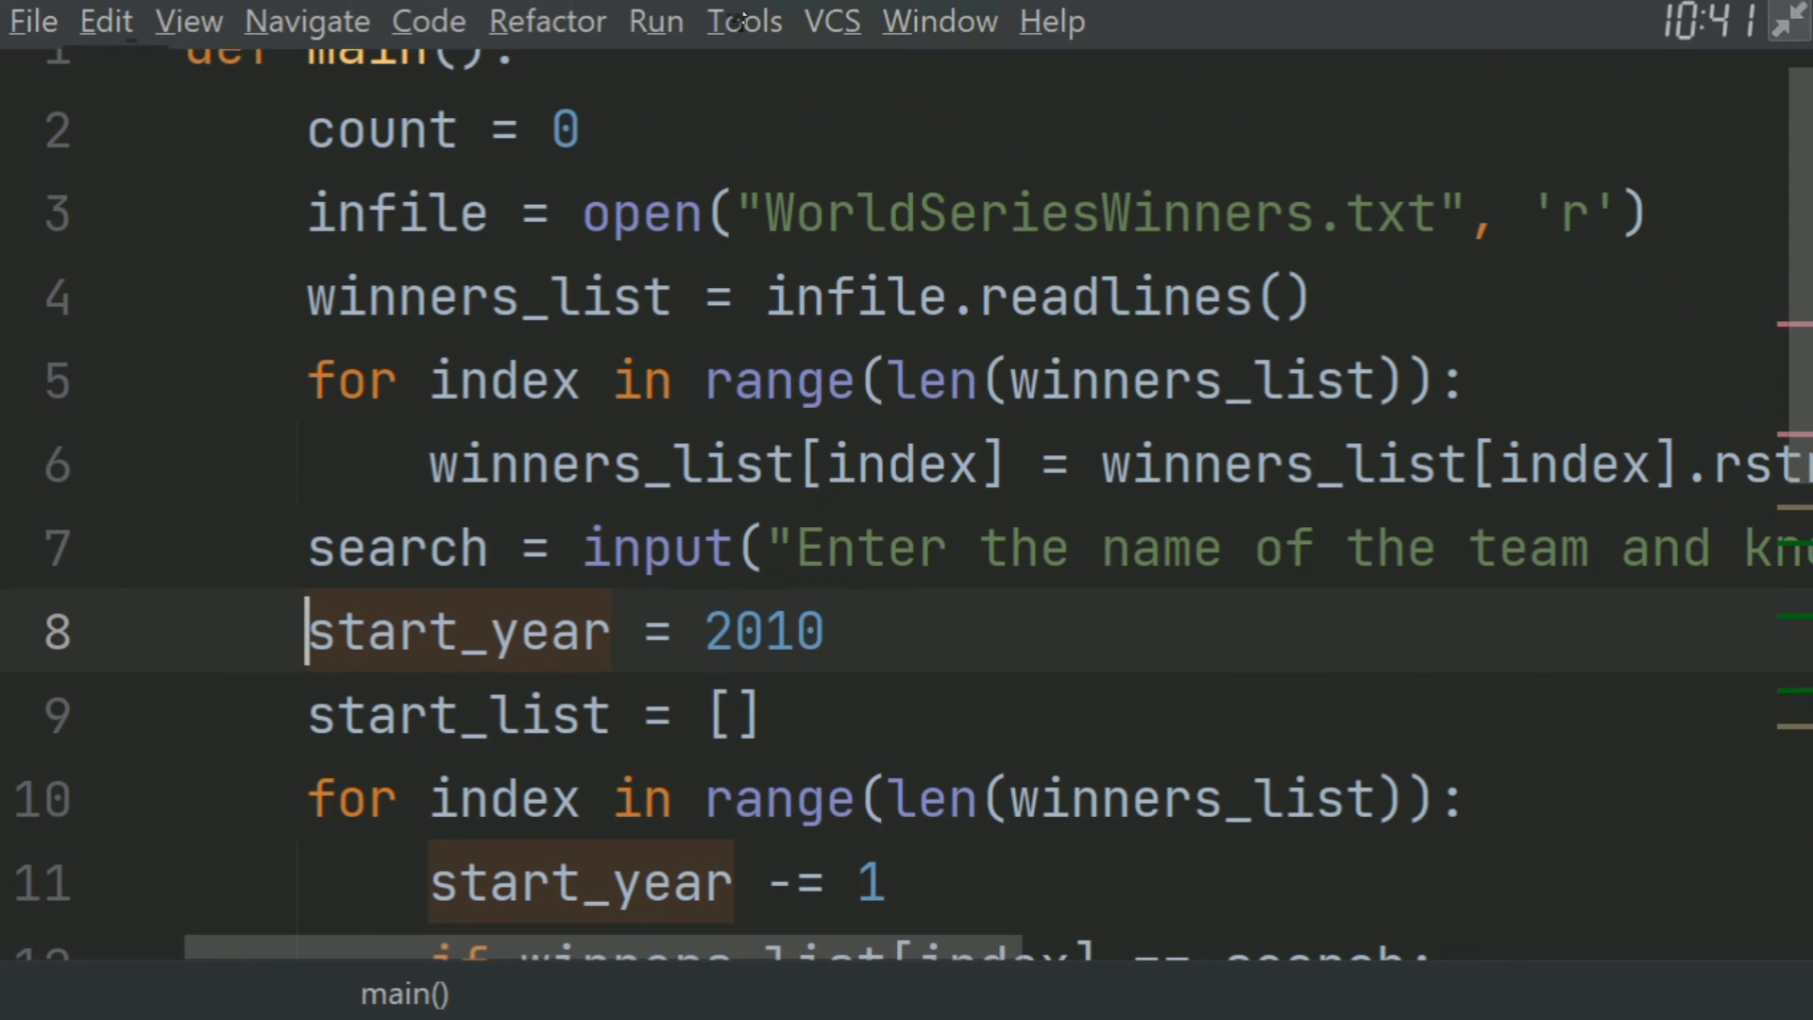
Run the World_Series_Champions configuration
left_click(681, 19)
left_click(644, 247)
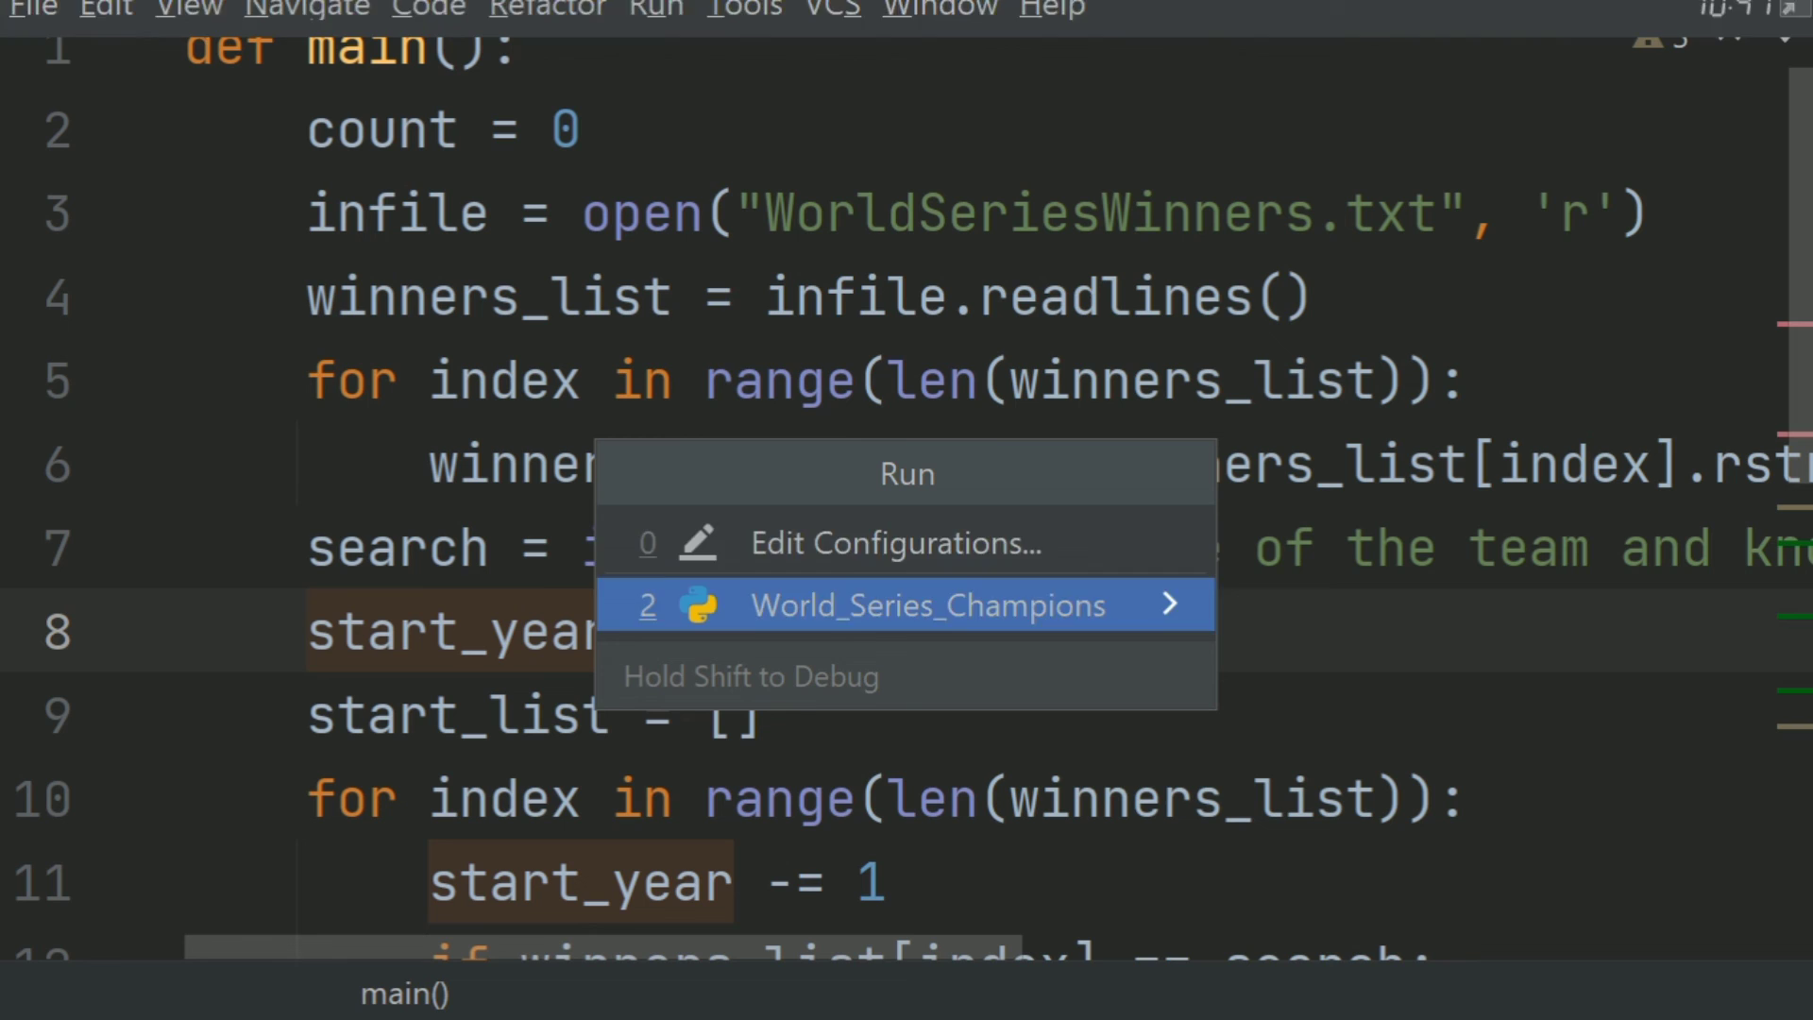
left_click(942, 609)
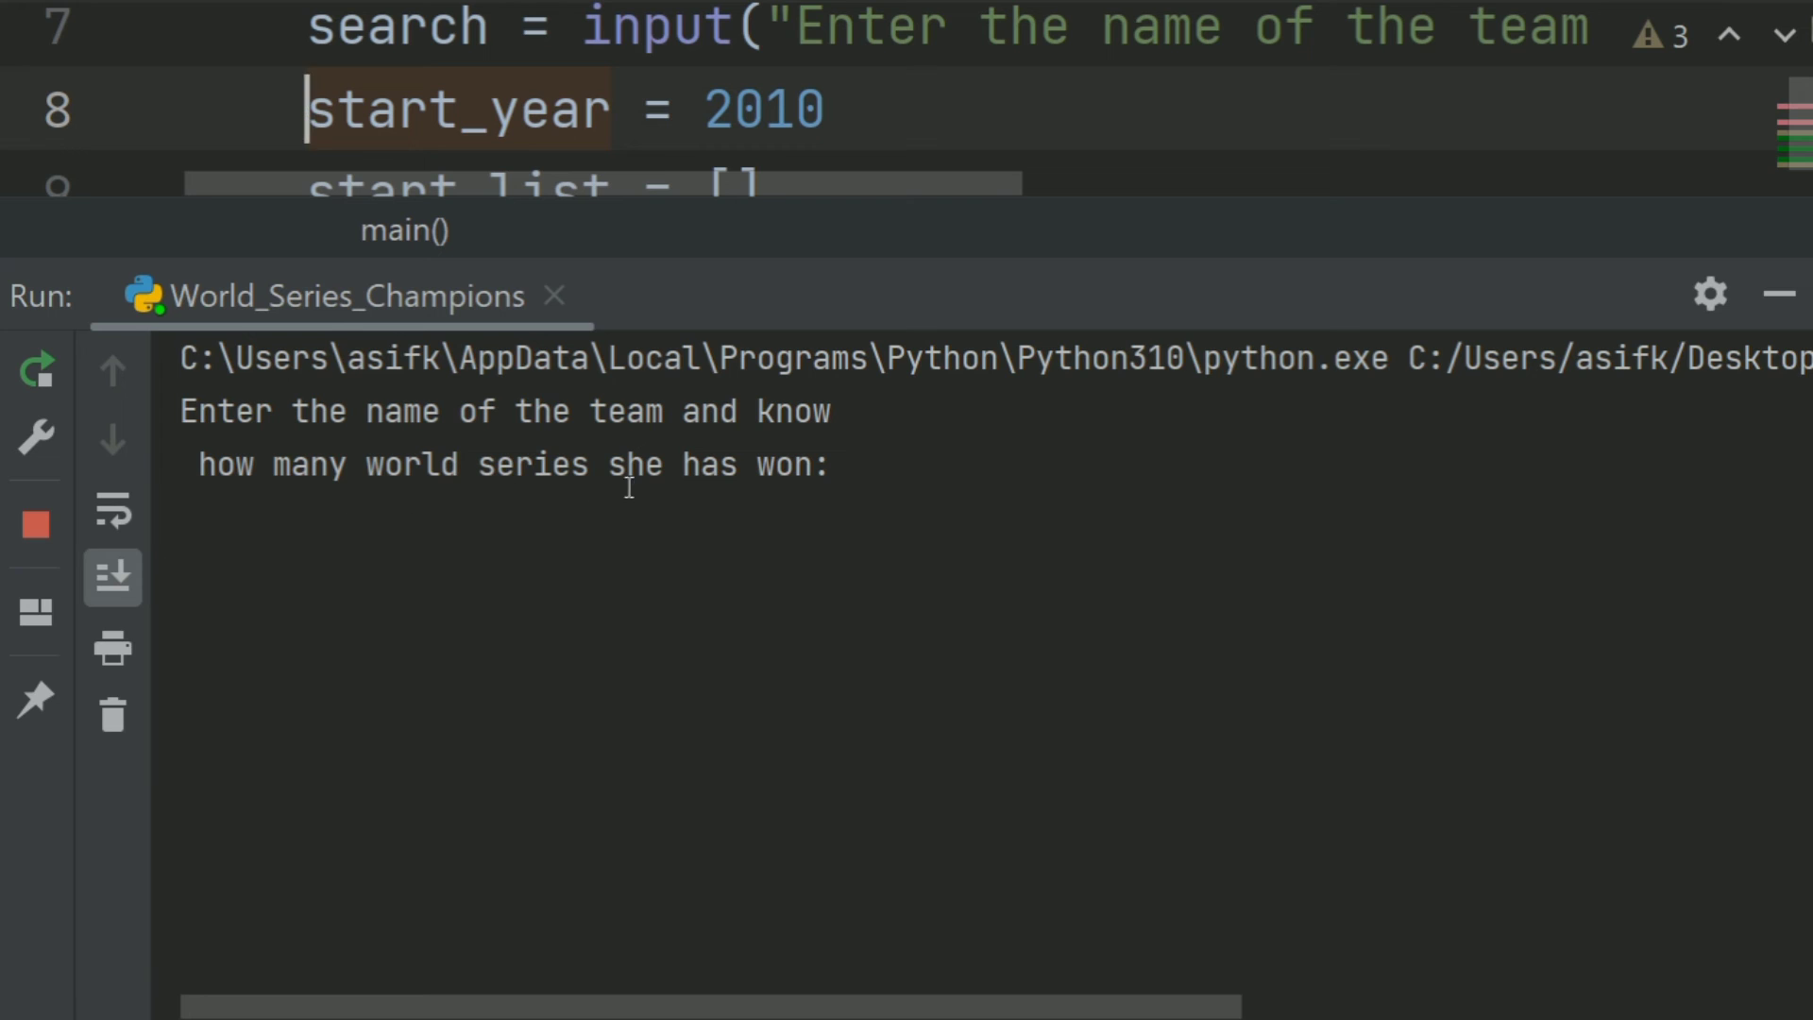
Enter Boston Red Sox at the prompt, getting 6 wins but only 1907 listed
left_click(856, 479)
type("B")
type("on")
key("BackSpace")
type("sto")
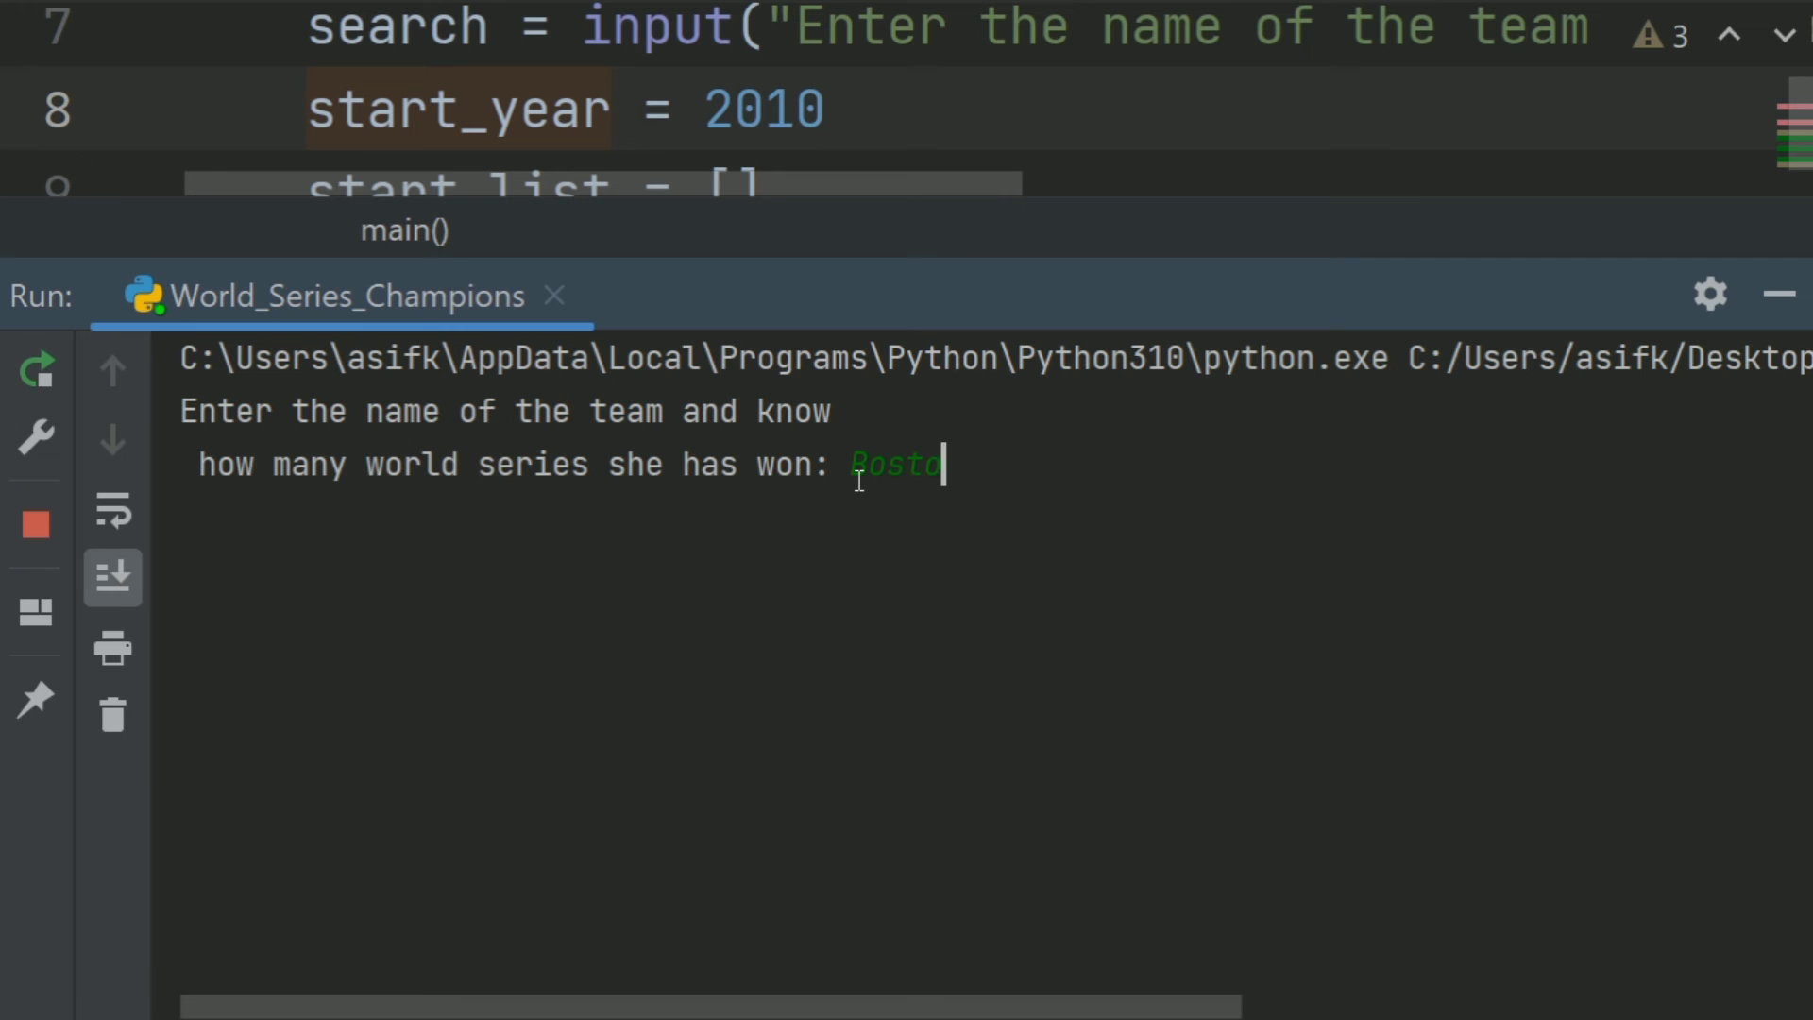
type("n re")
key("BackSpace")
key("BackSpace")
type("Red ")
type("Sox")
key("Return")
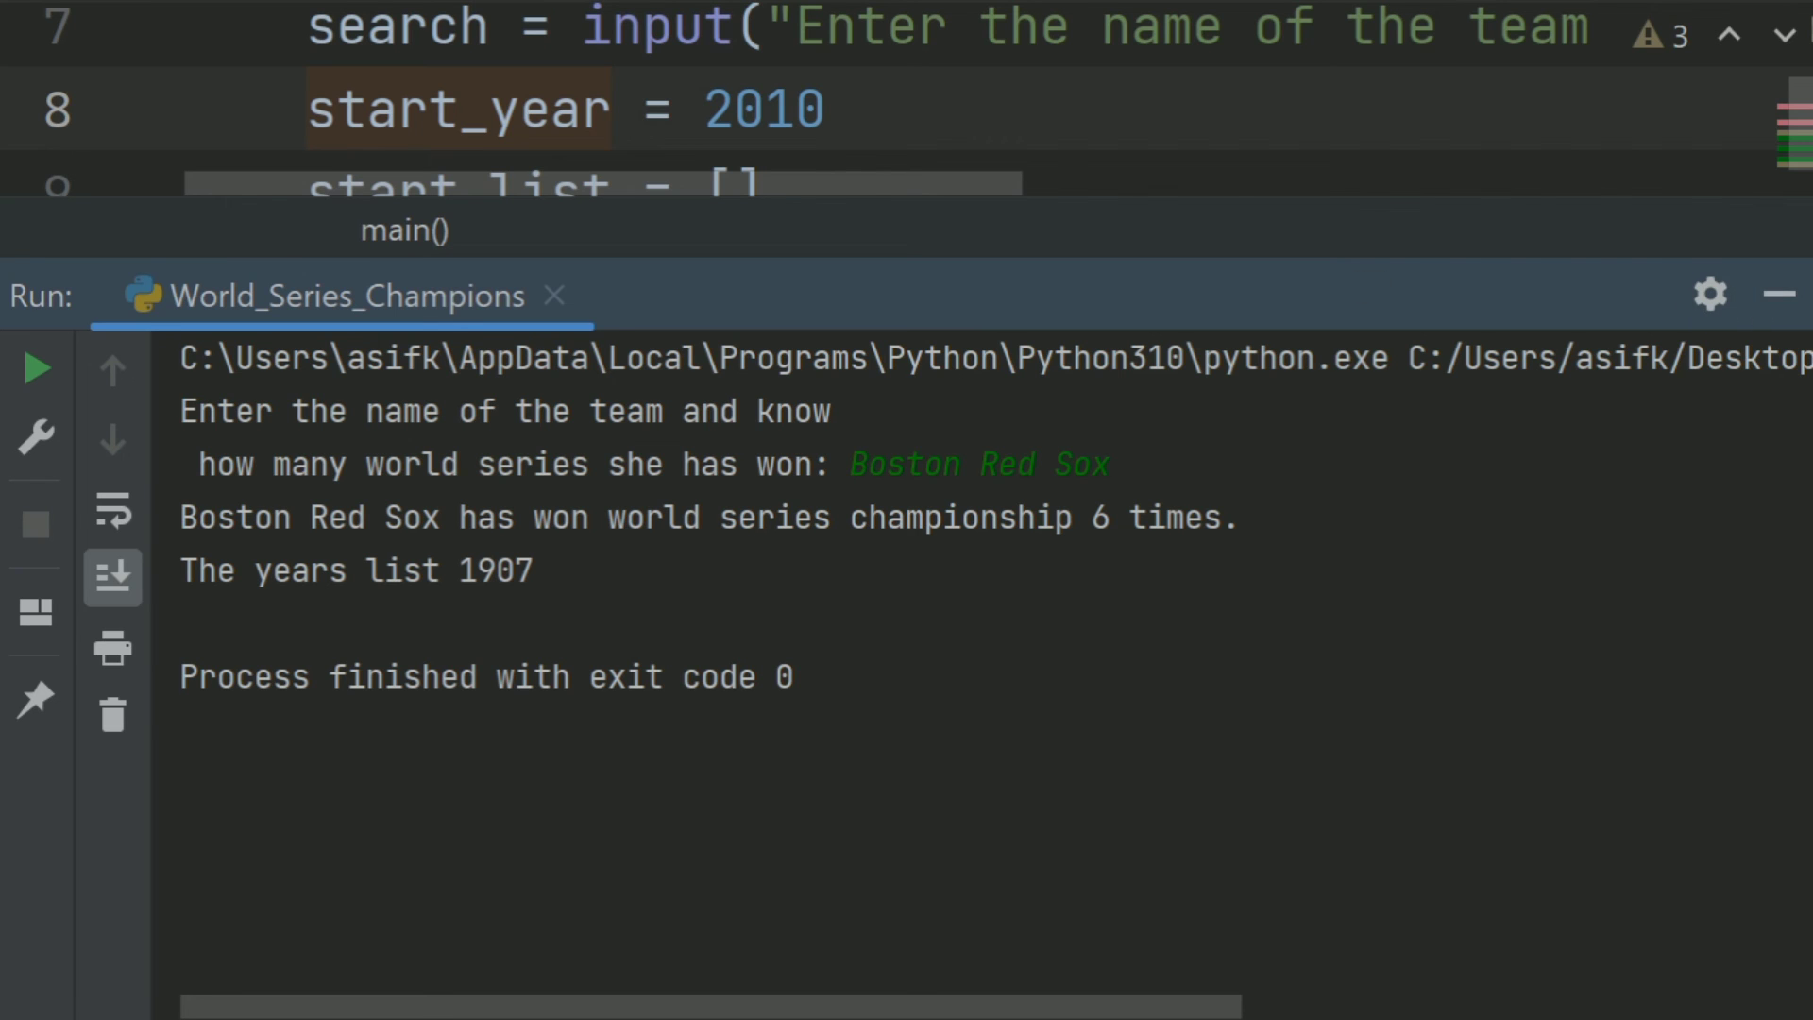
Hide the Run window and change start_year to start_list on line 18
left_click(1780, 295)
scroll(968, 530, "down", 3)
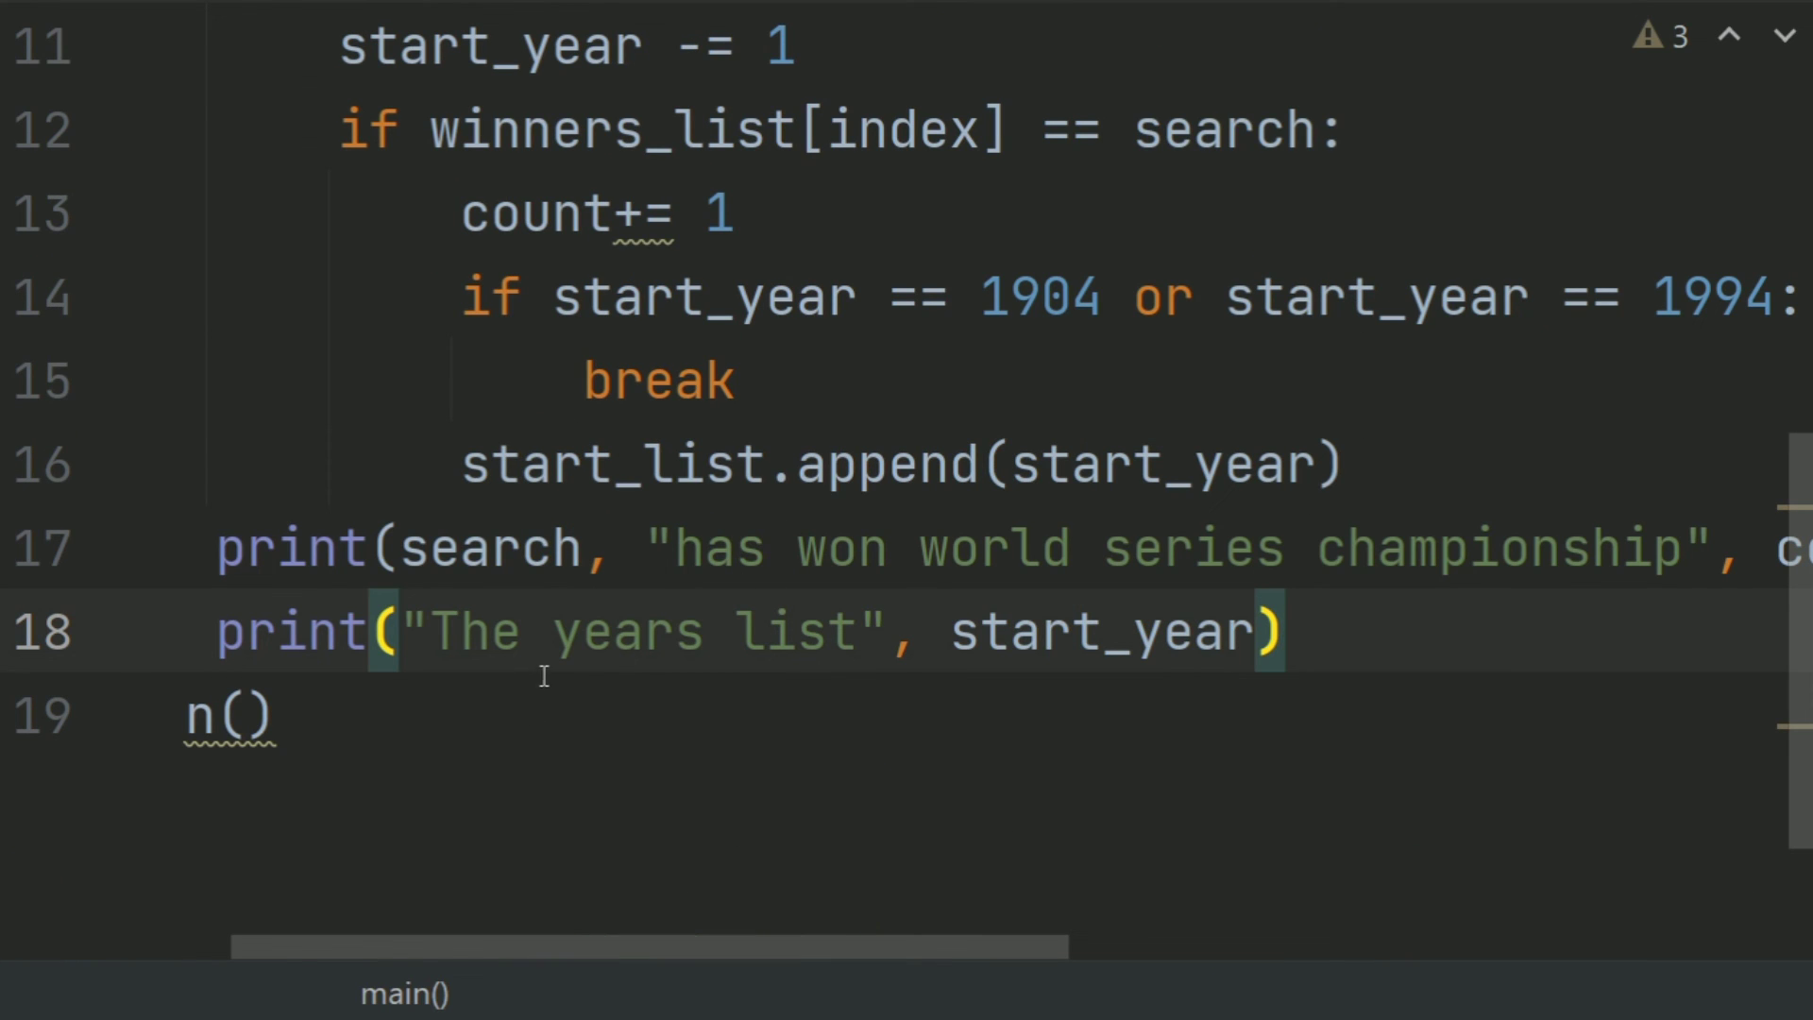
left_click(1264, 632)
key("BackSpace")
key("BackSpace")
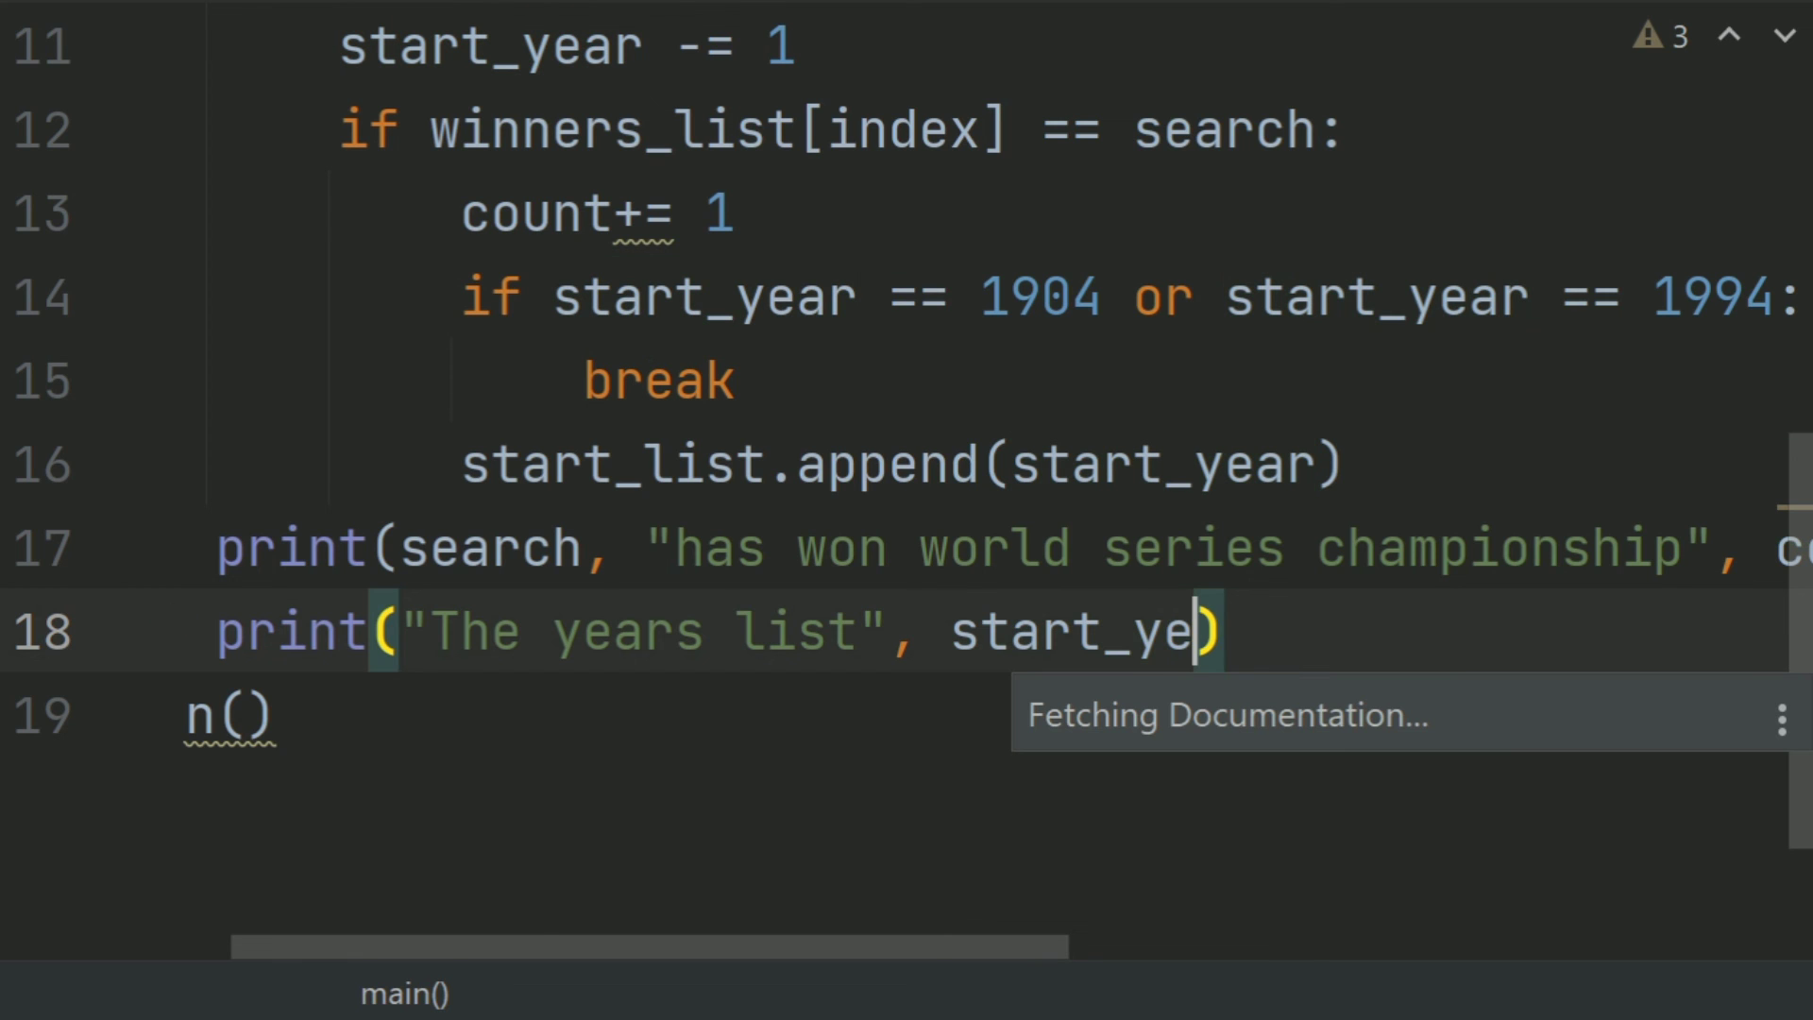
key("BackSpace")
key("BackSpace")
type("l")
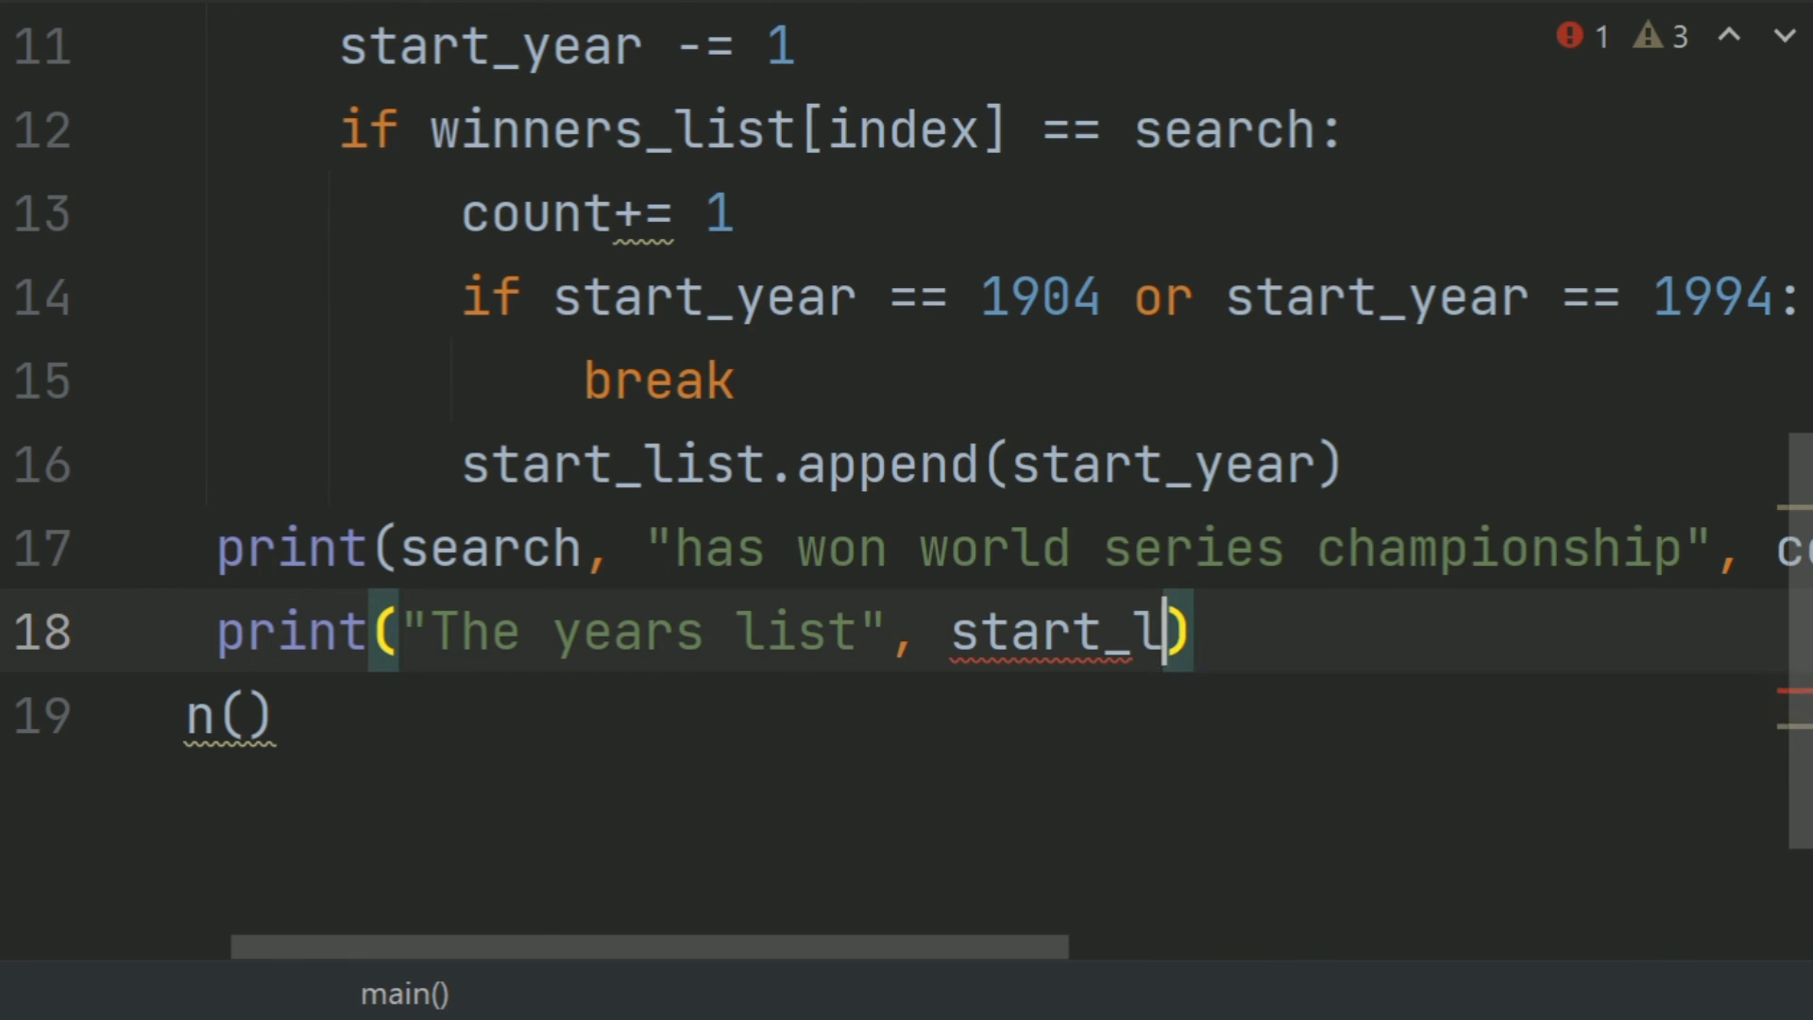
type("ist")
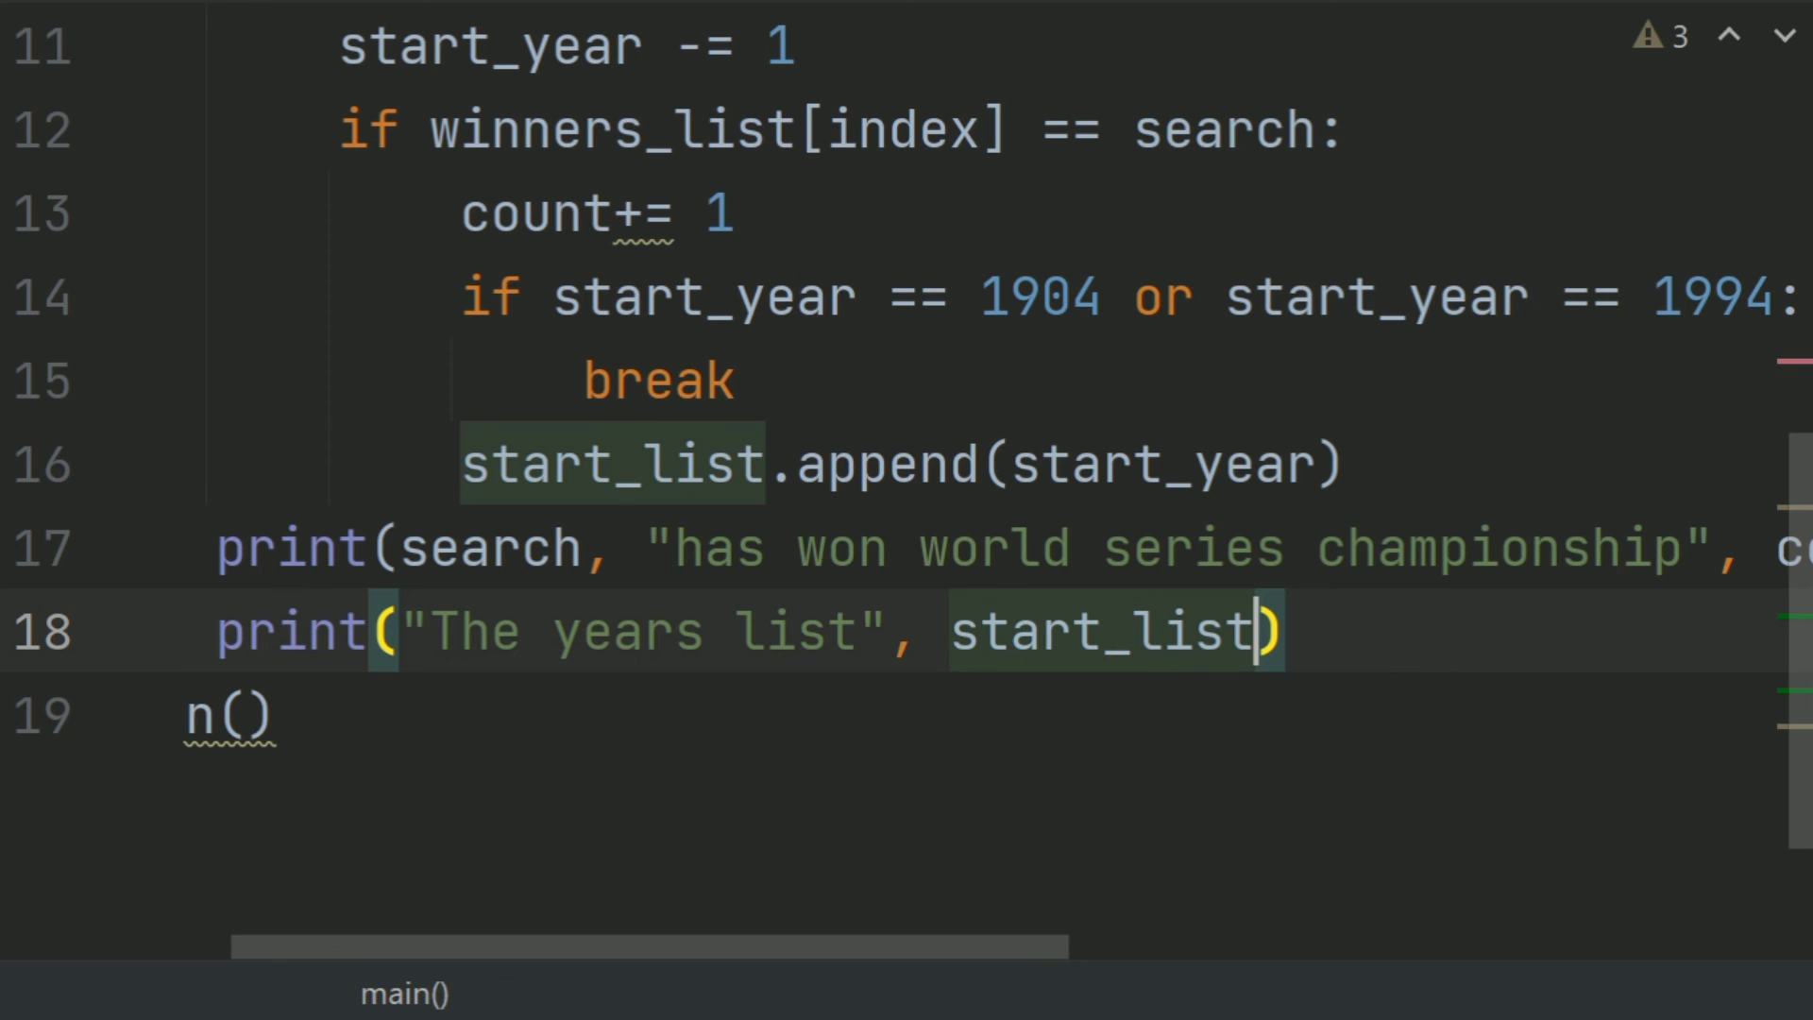
scroll(1057, 799, "up", 1)
scroll(991, 567, "up", 3)
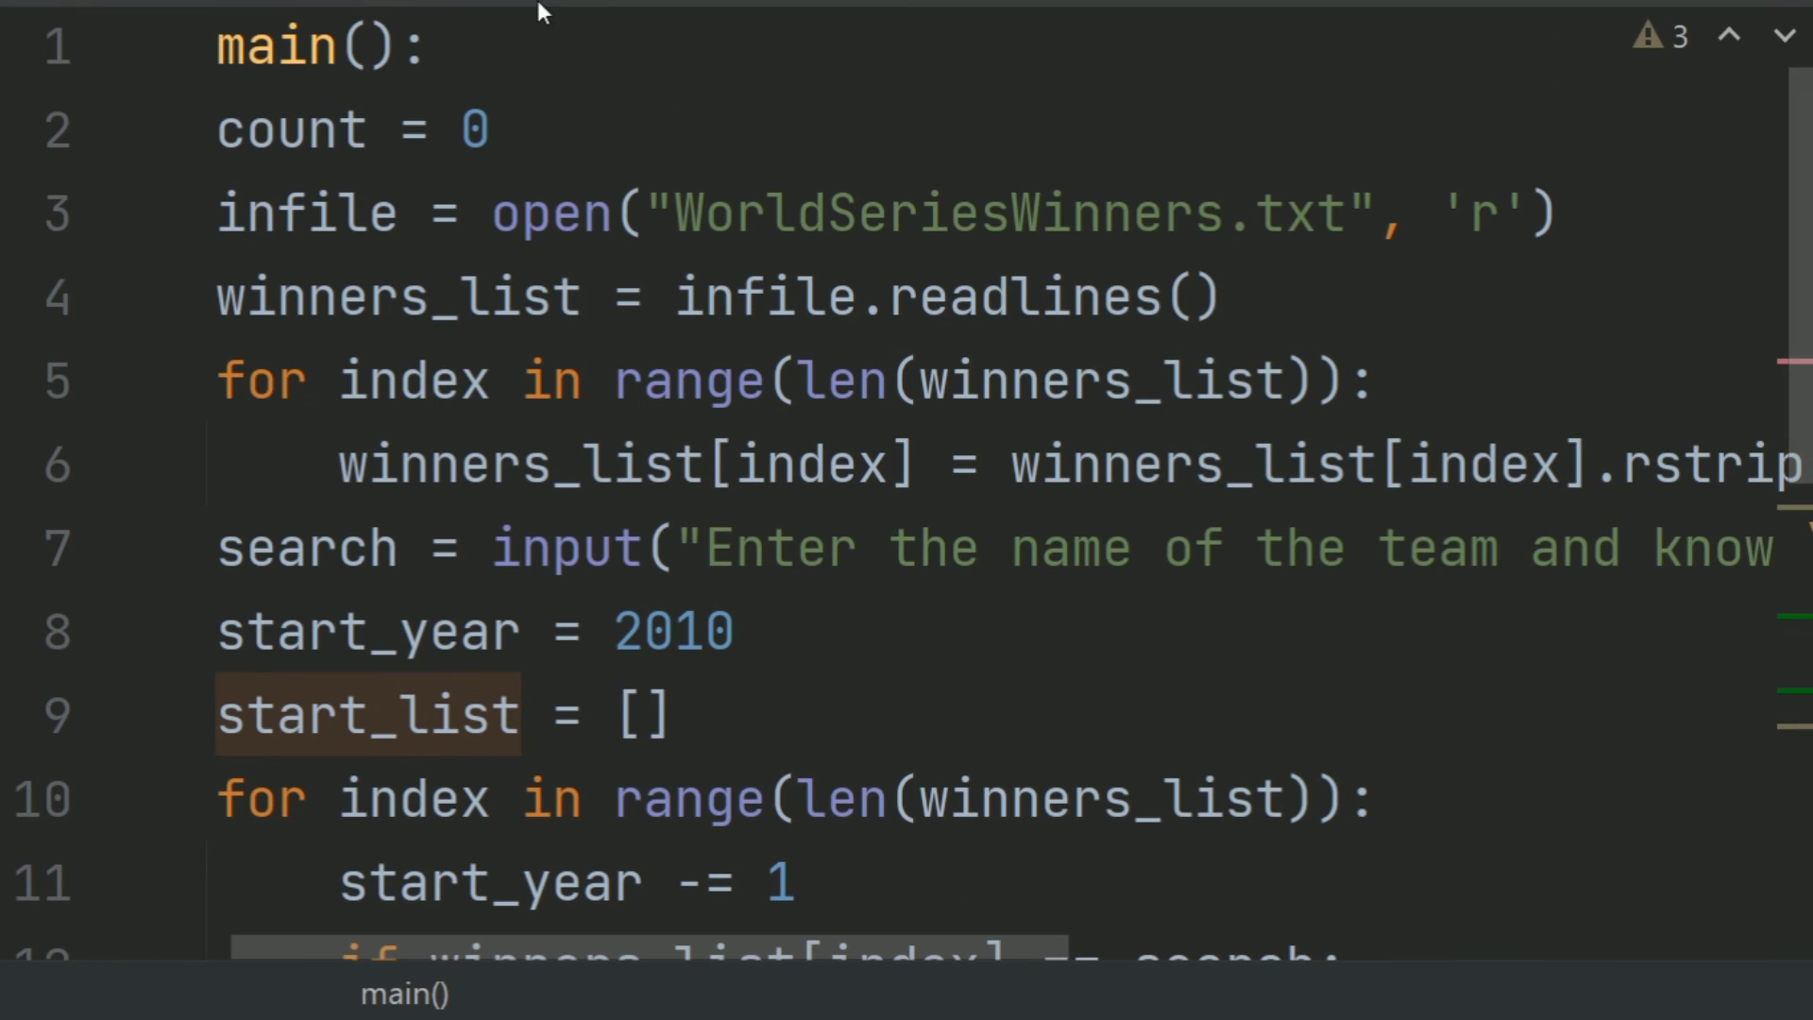
Launch the World_Series_Champions run configuration again
left_click(677, 19)
left_click(668, 252)
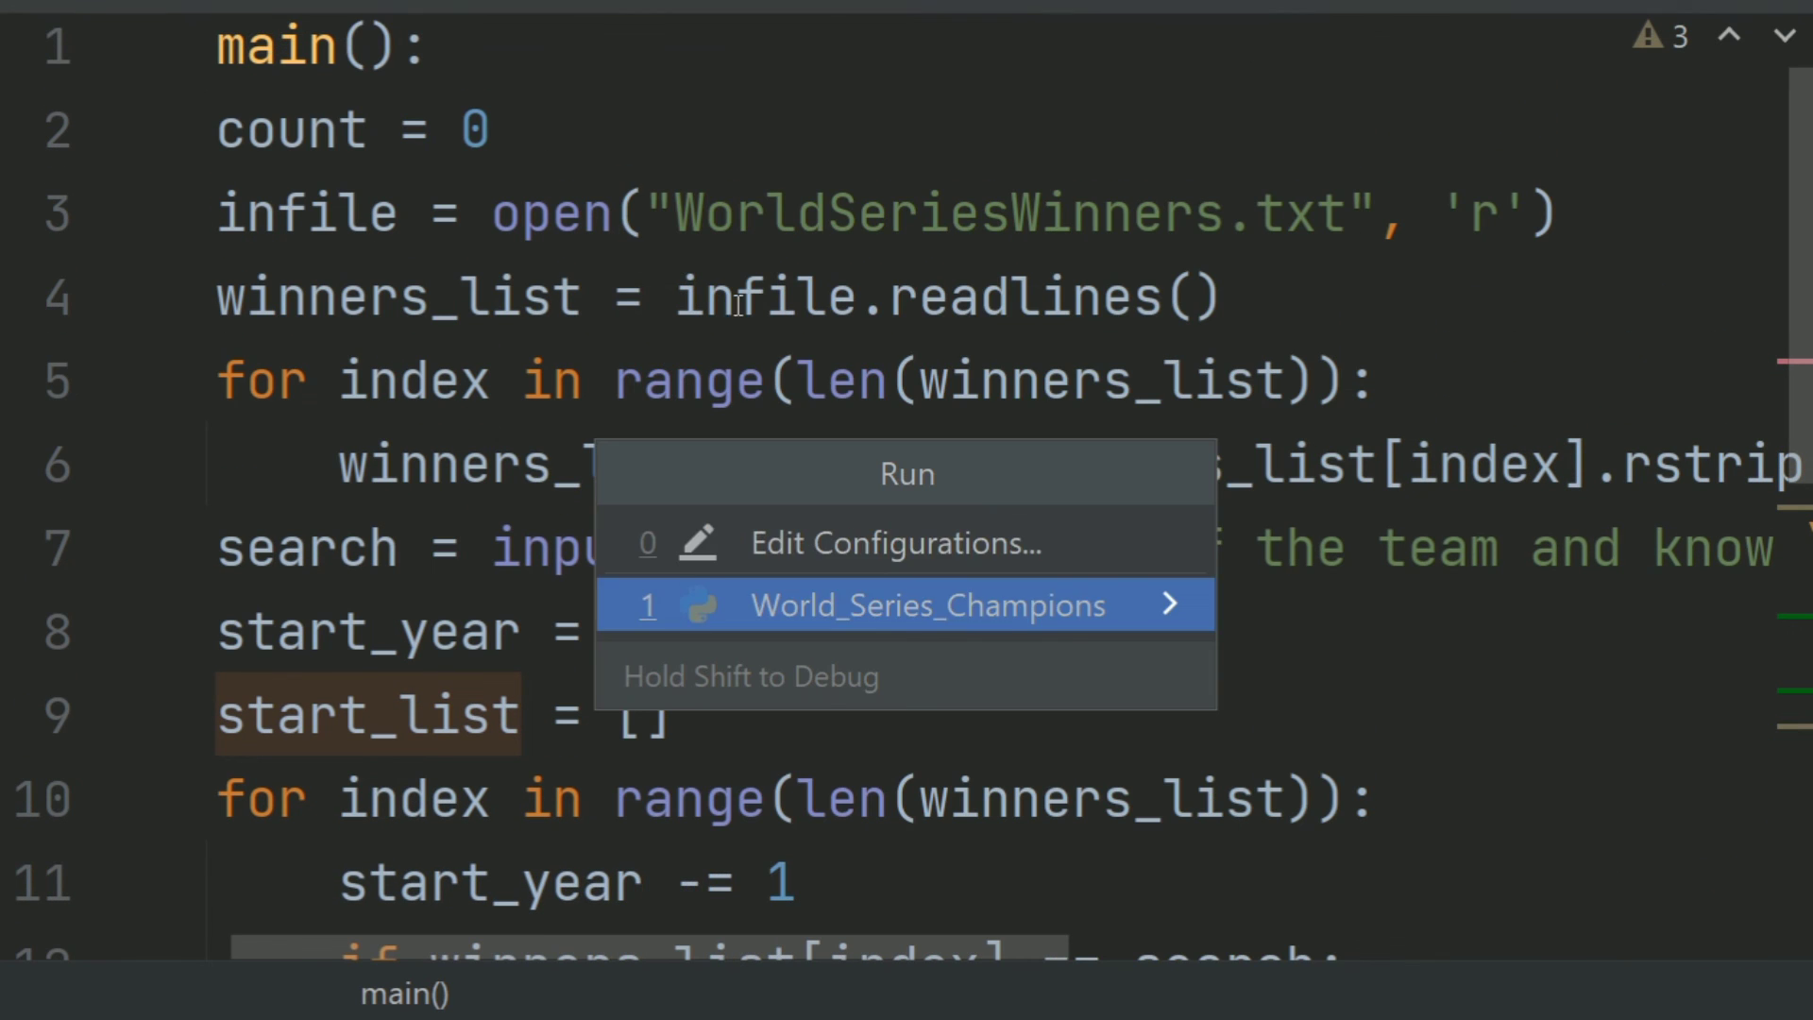
left_click(889, 600)
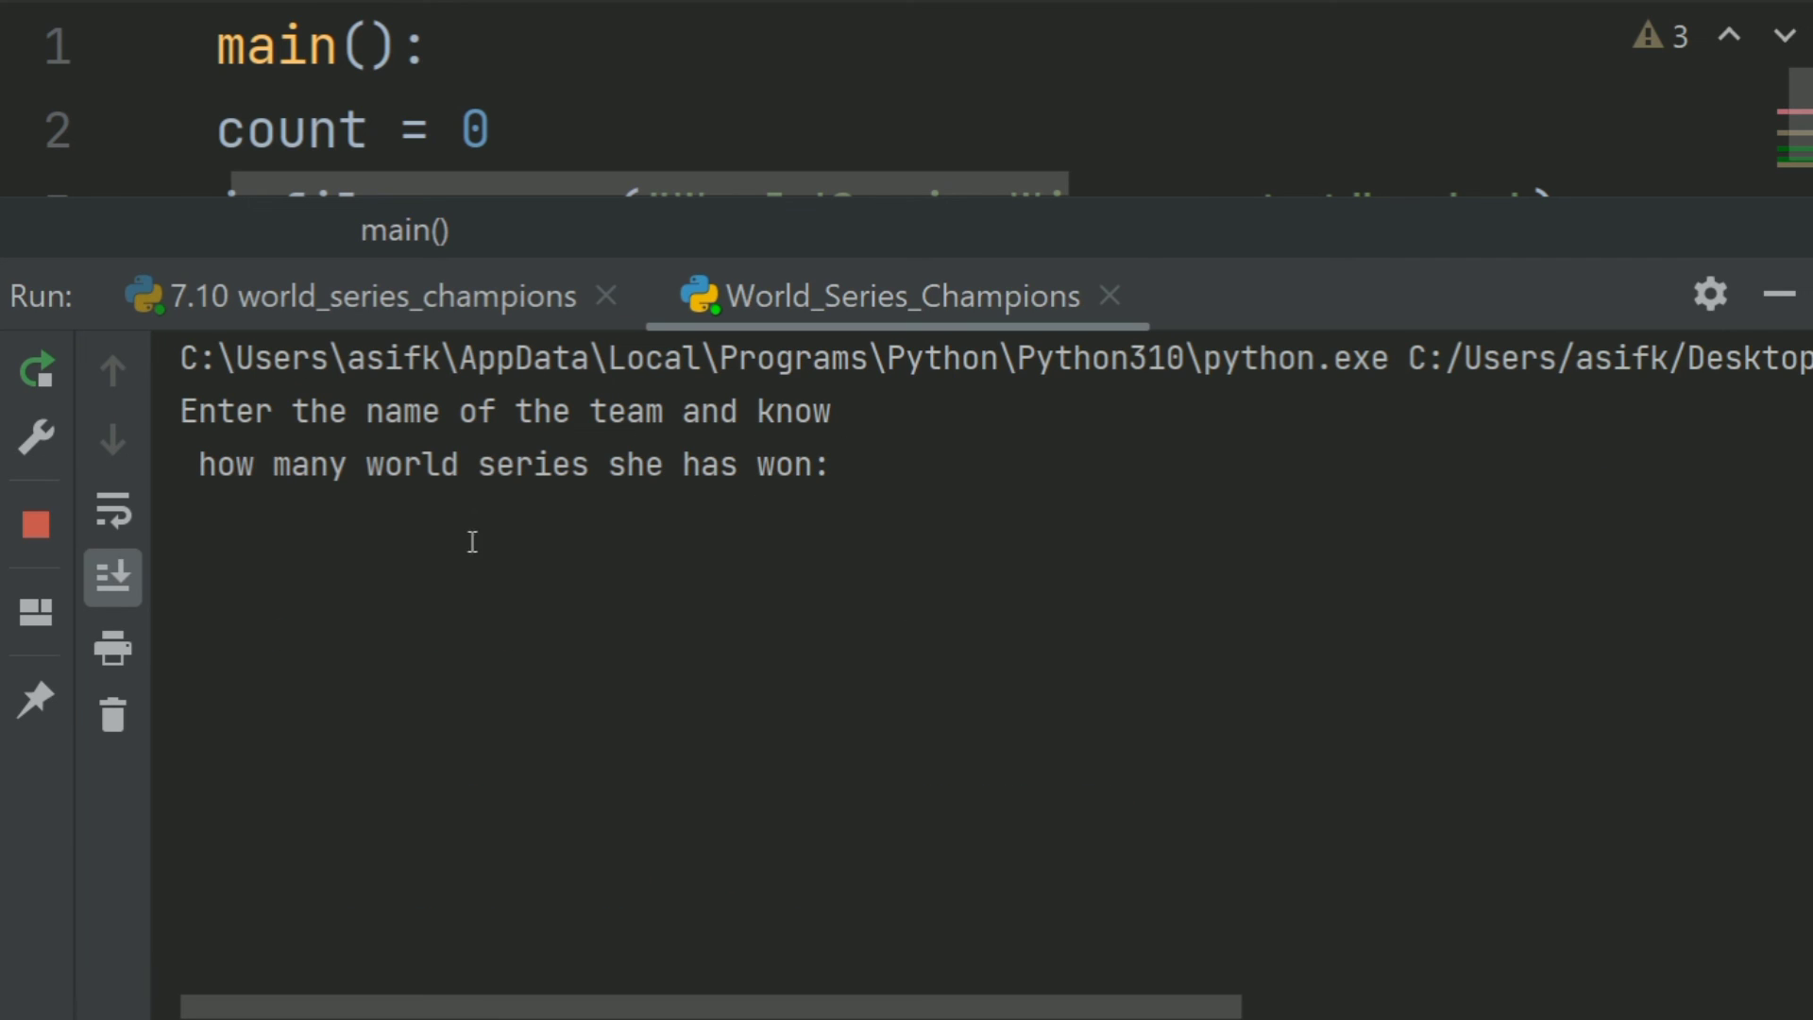
Enter New York Giants, getting 5 wins: 2008, 1992, 1991, 1980, 1959
left_click(873, 481)
type("New")
key("BackSpace")
type("w Yo")
type("r")
key("BackSpace")
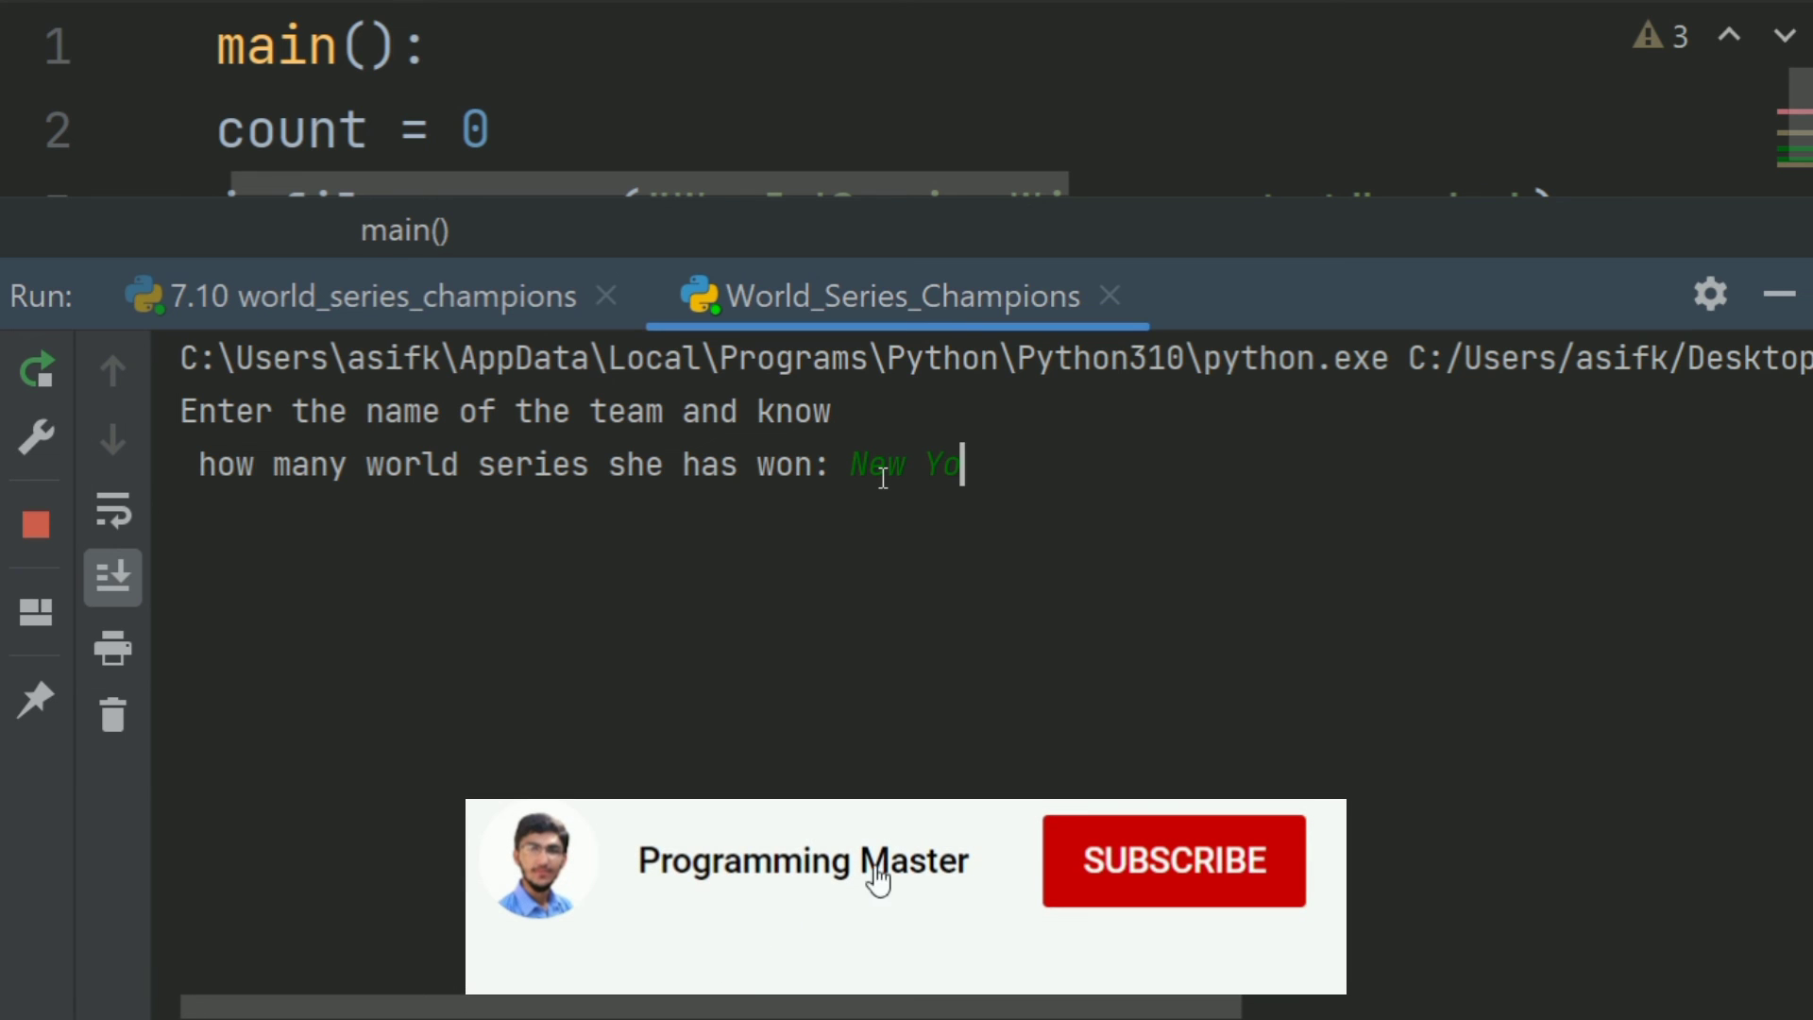
type("rk Gio")
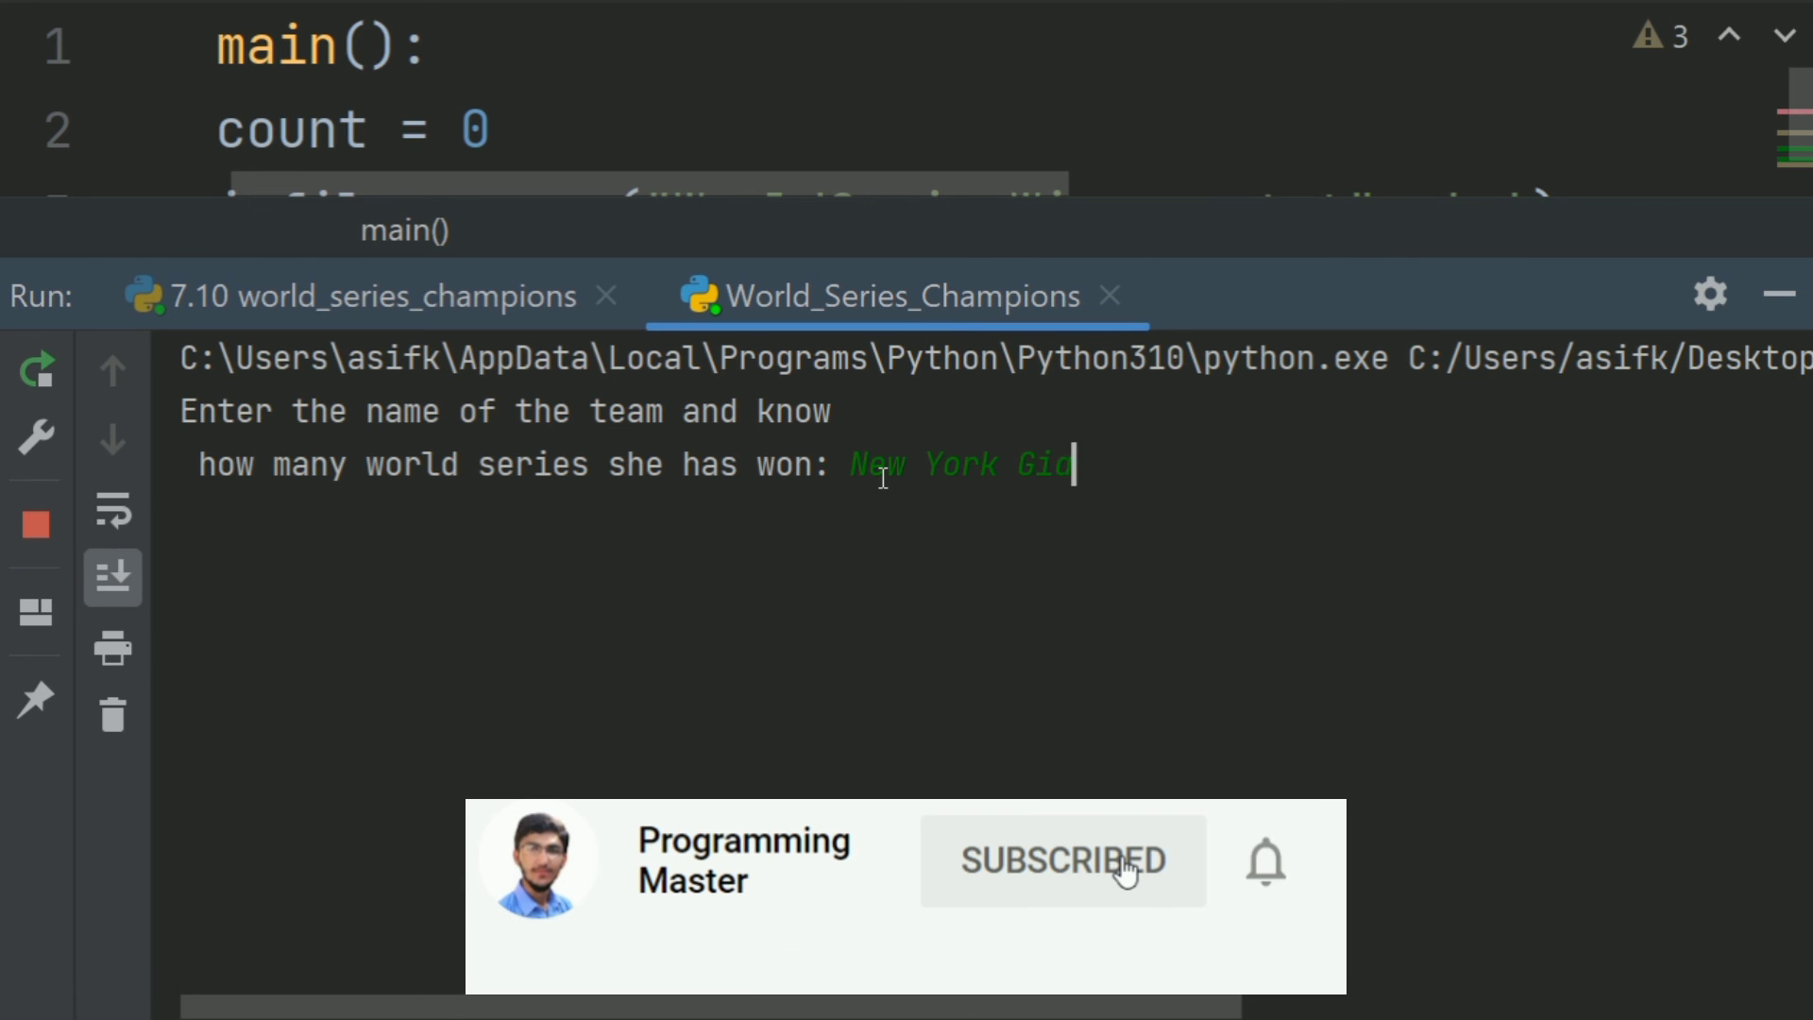
type("nts")
key("Return")
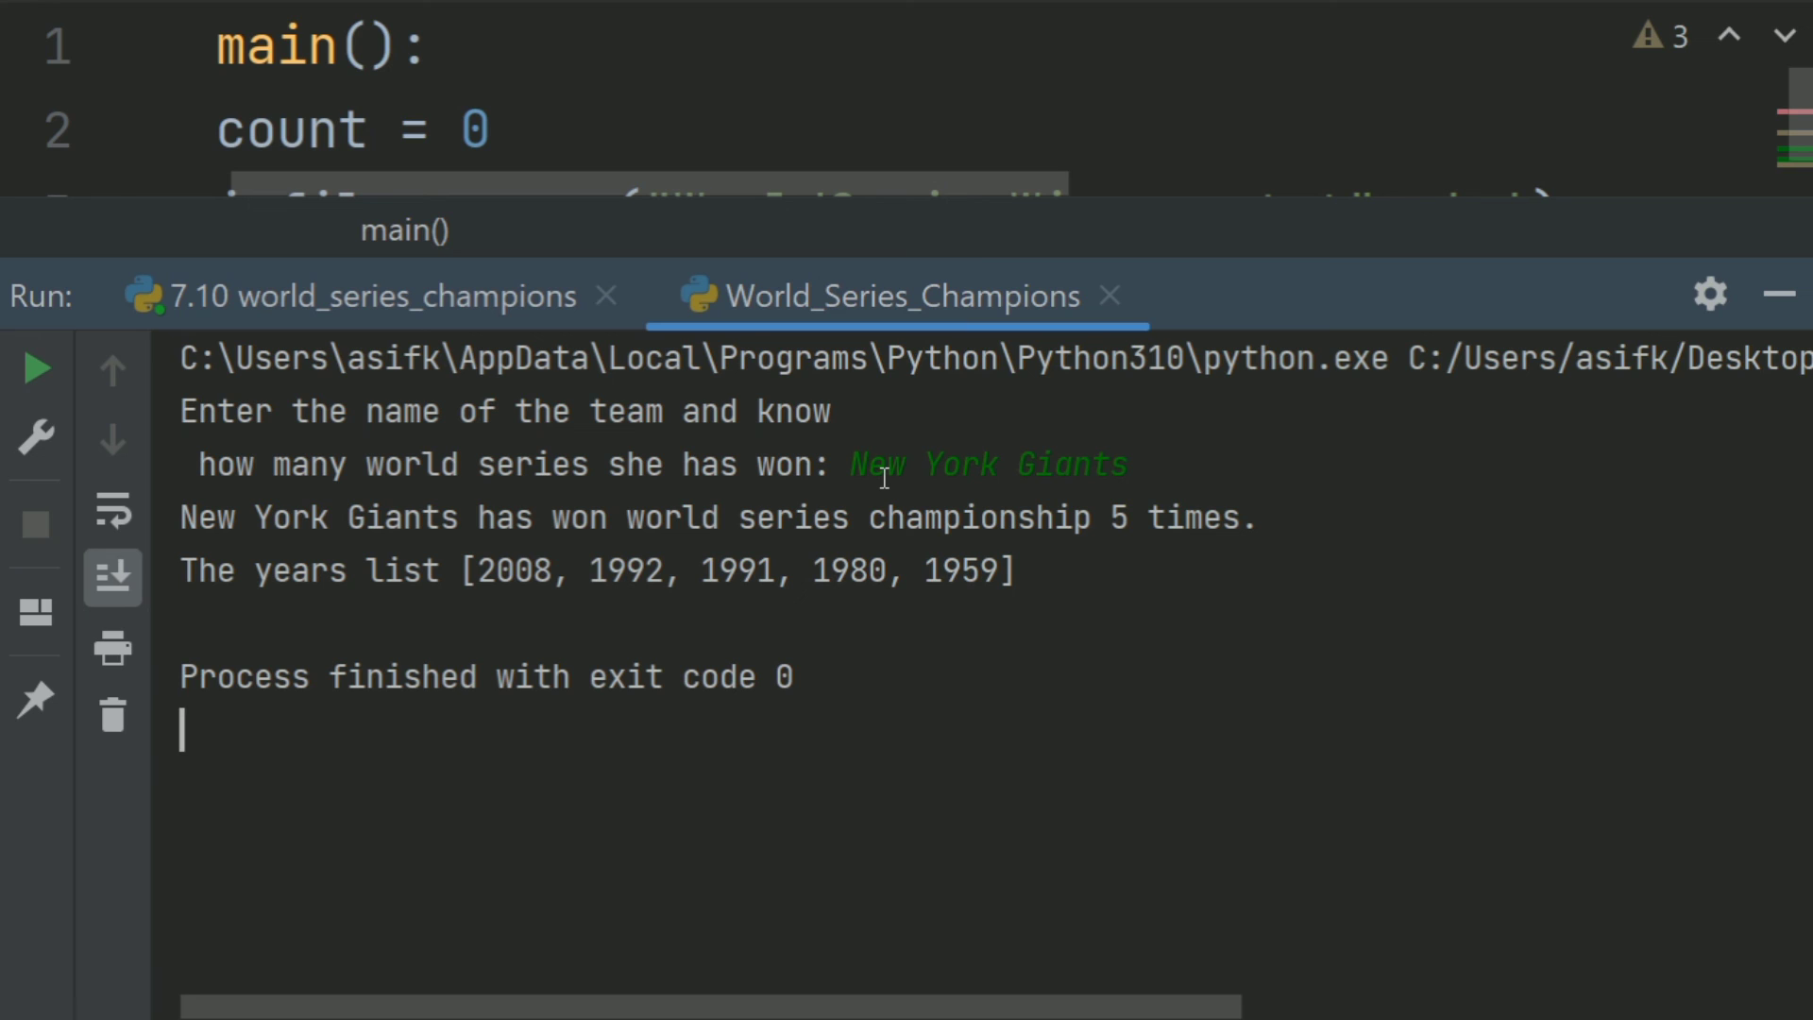
Rerun with Boston Red Sox, getting 6 wins: 2001, 1998, 1997, 1995, 1911, 1908
left_click(35, 371)
left_click(879, 478)
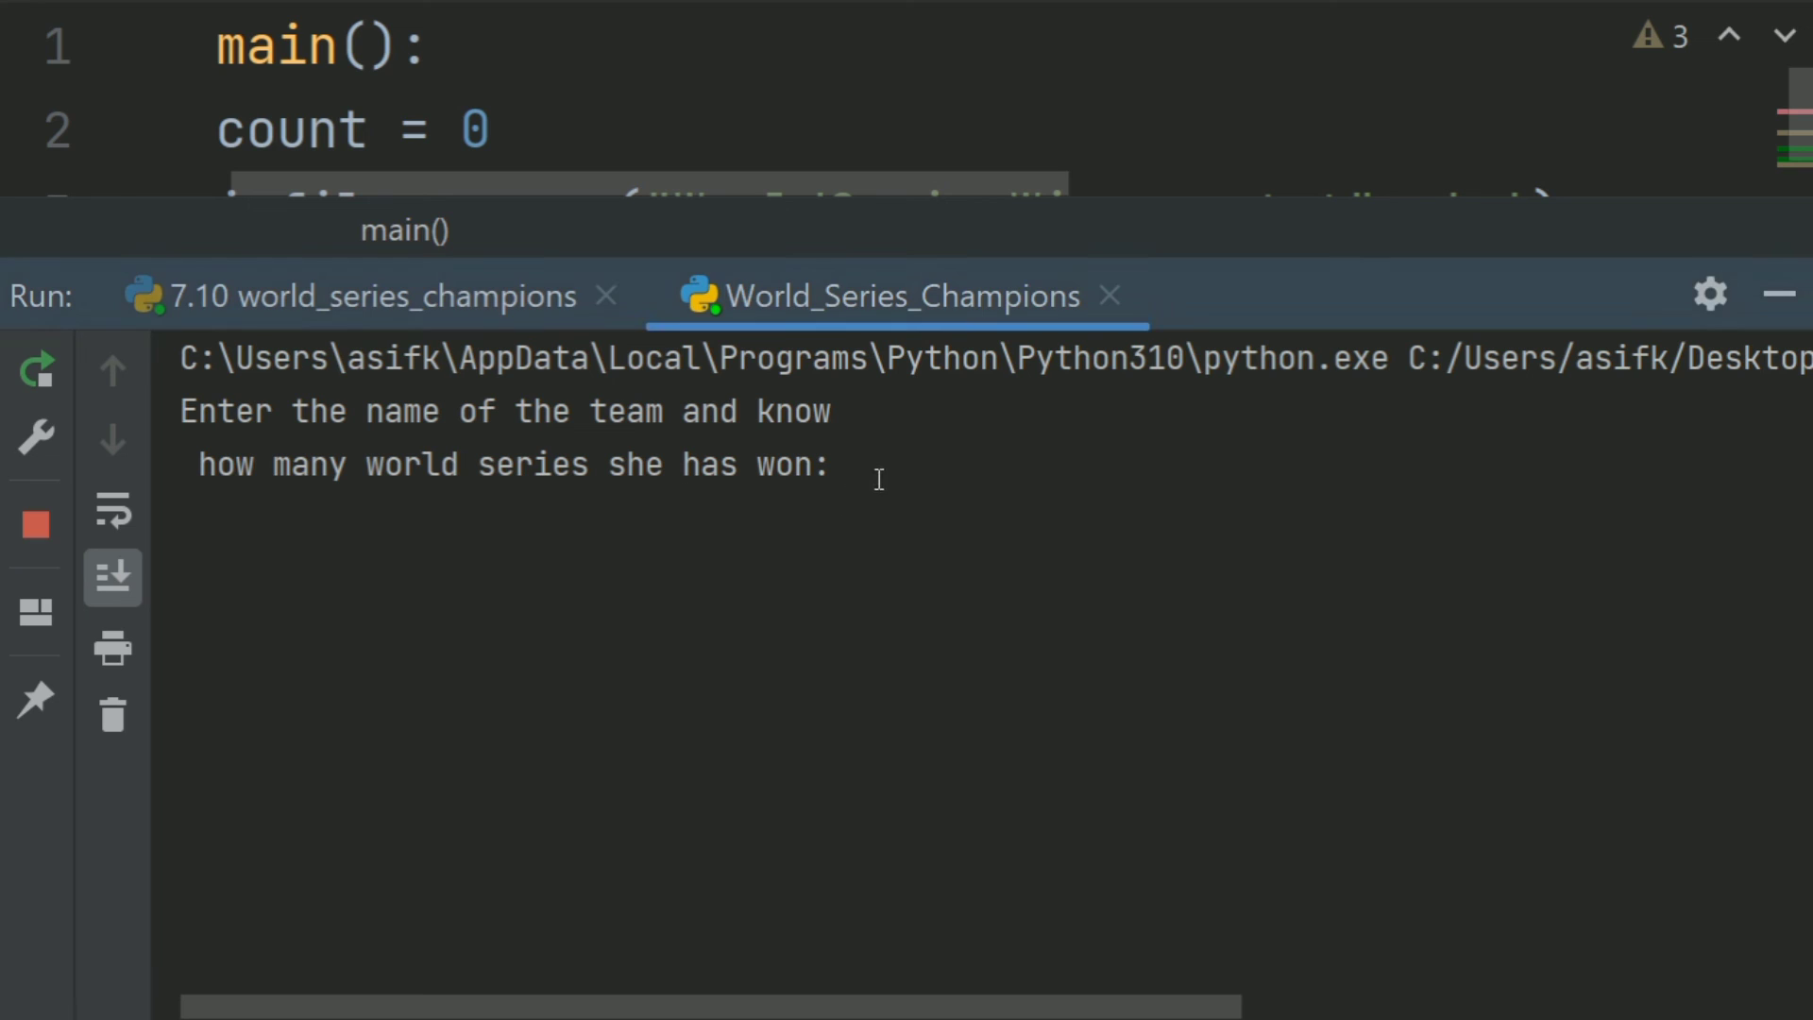
type("Bos")
type("ton Red S")
type("ox")
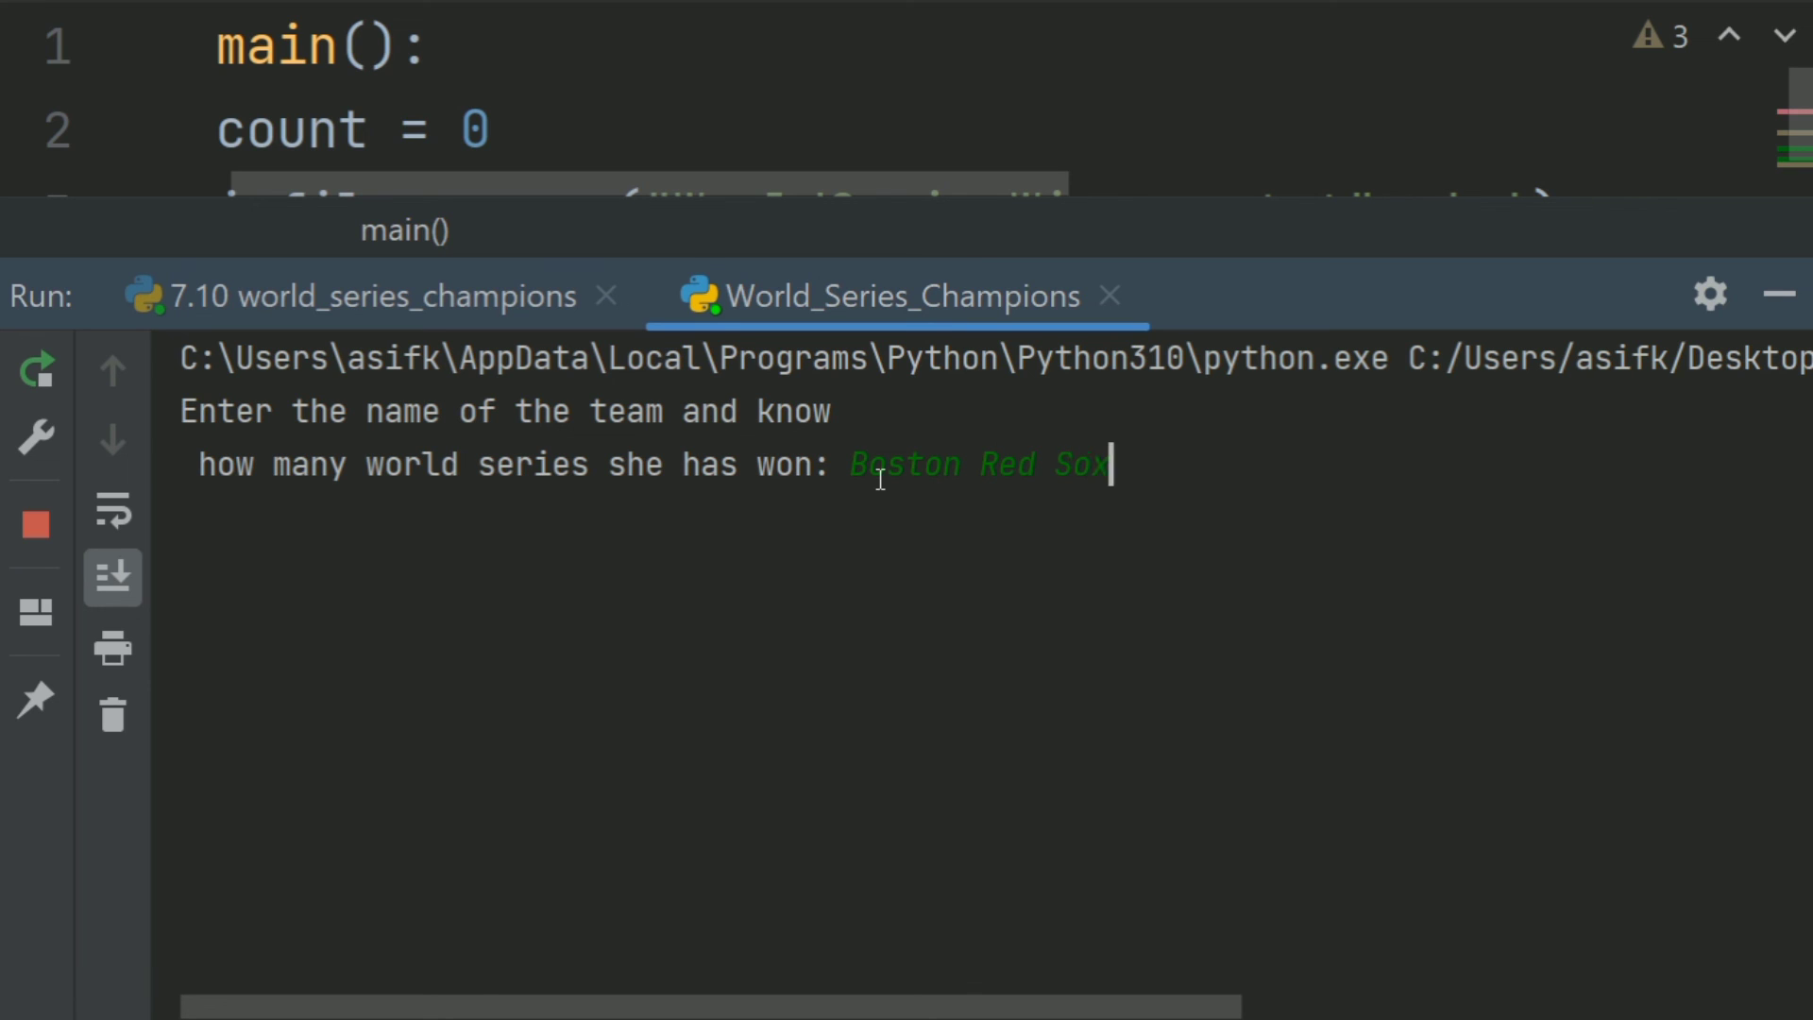
key("Return")
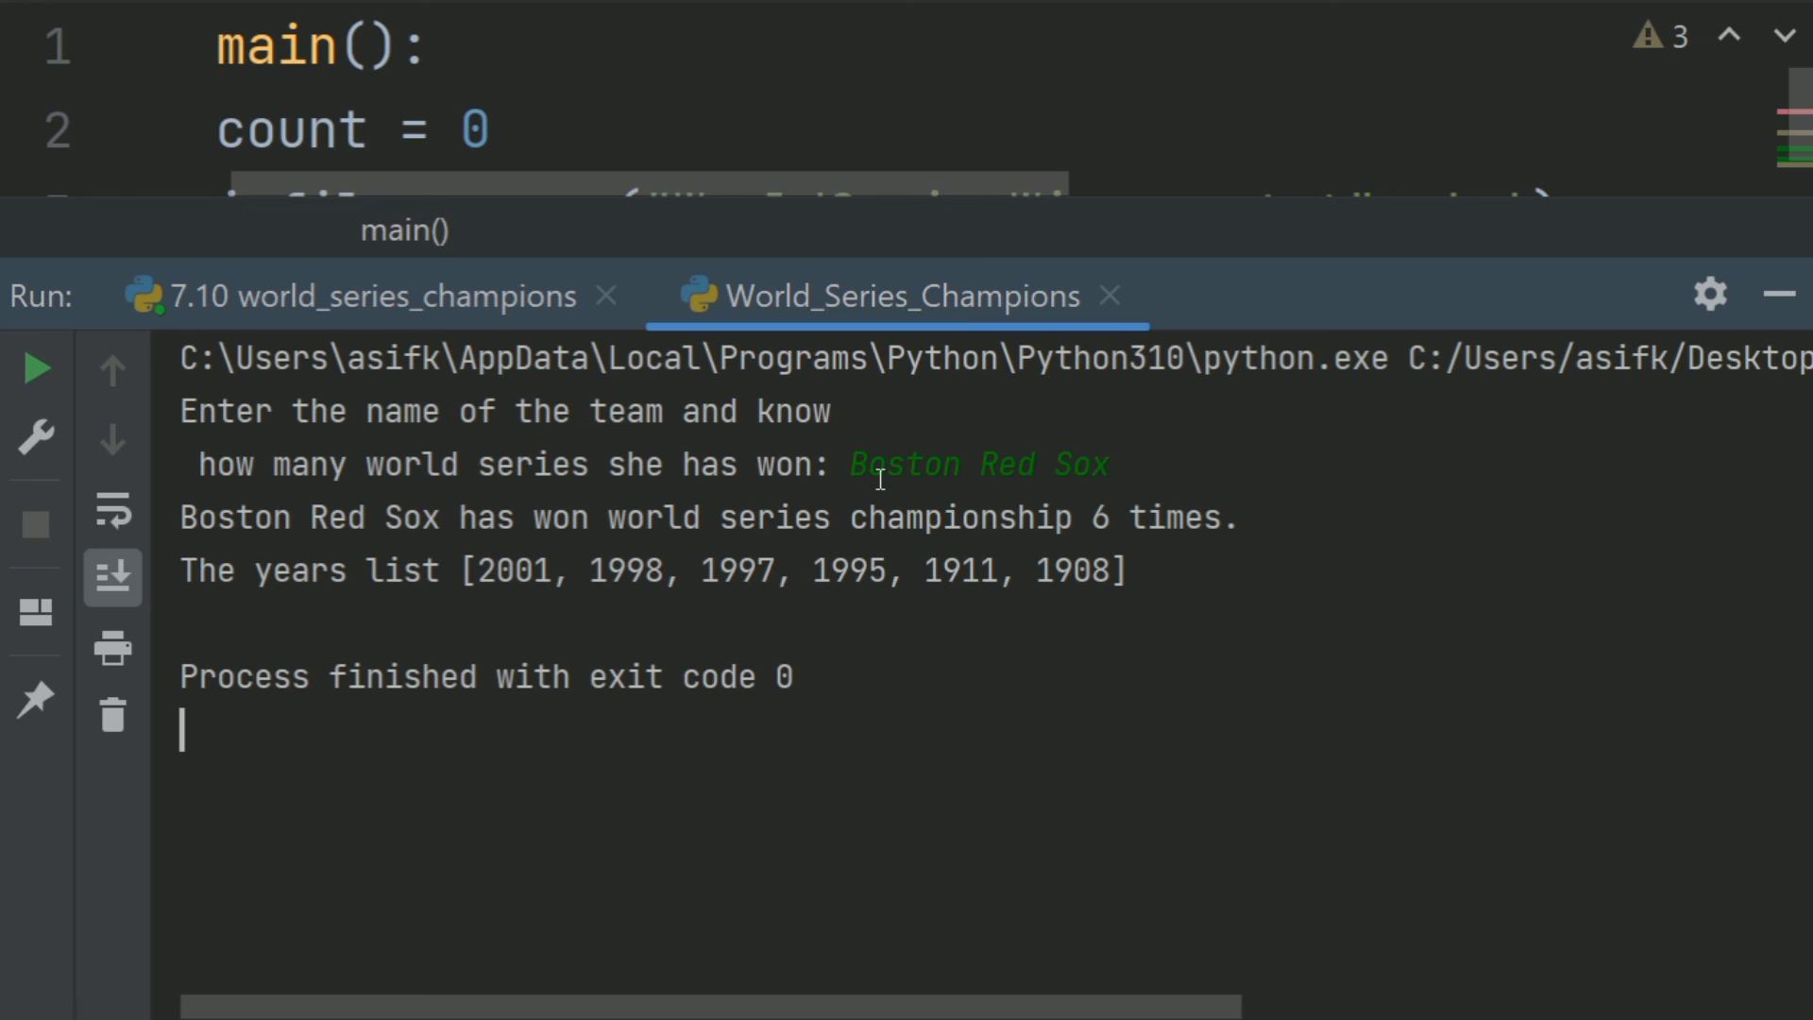